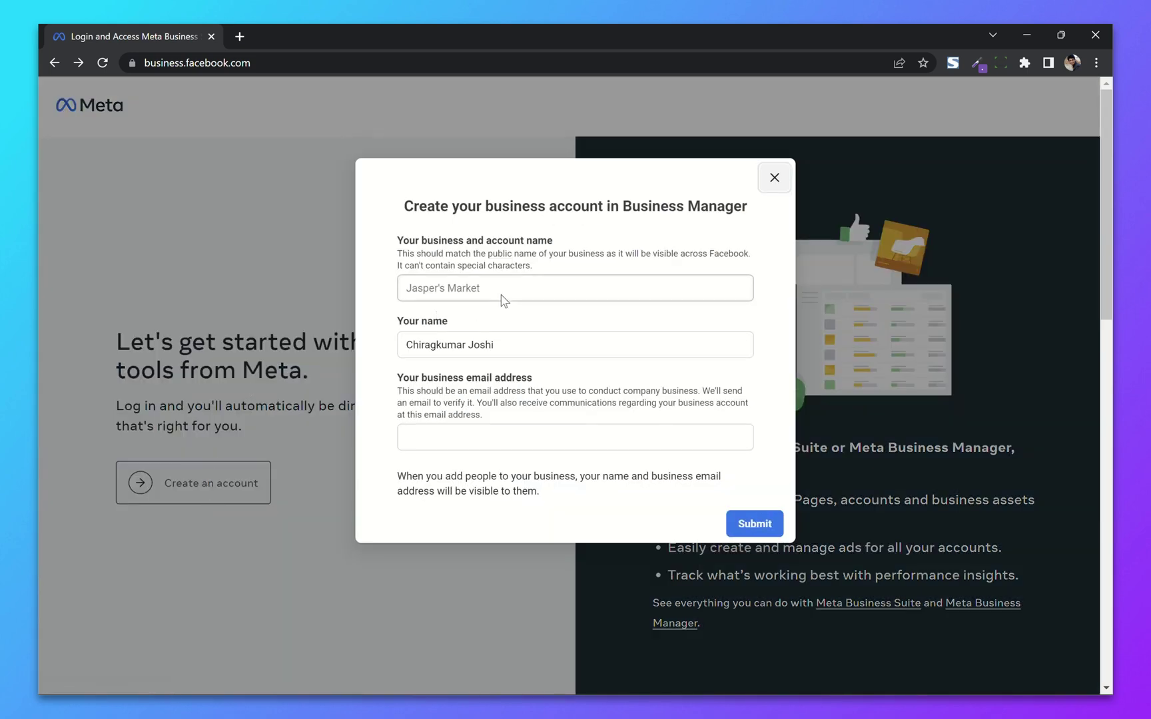
Step: Enter 'CDesk Solutions' as the new business name
{"action": "left_click", "coordinate": [445, 291]}
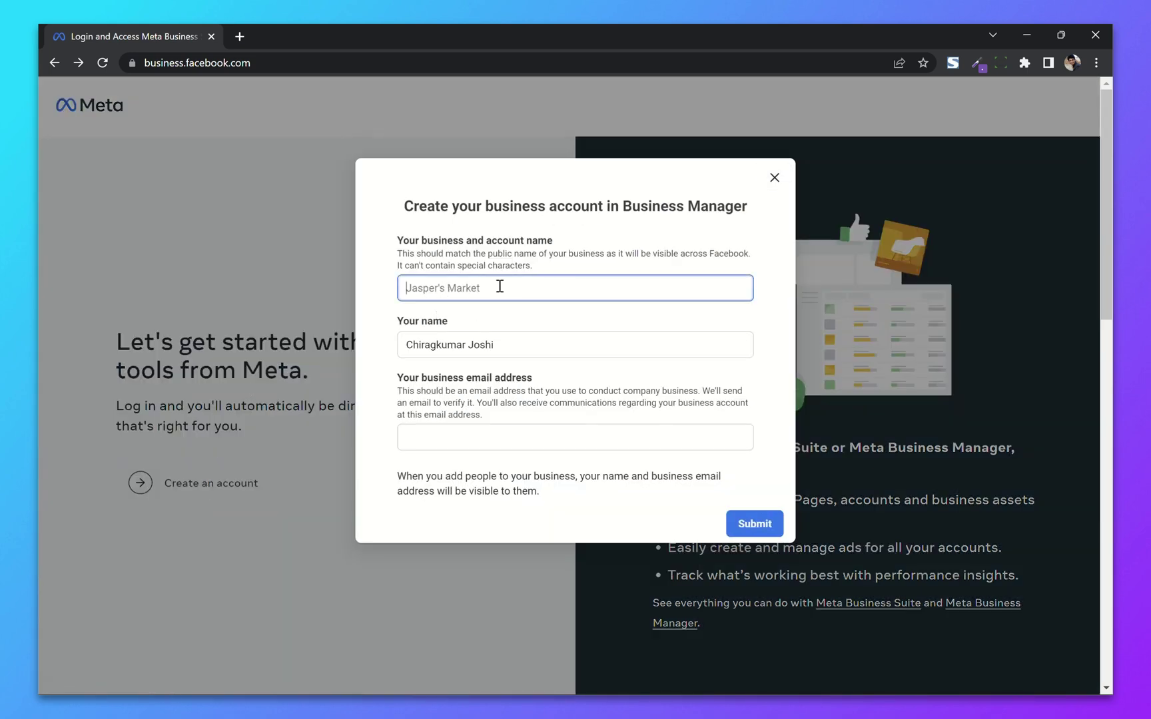
{"action": "type", "text": "CDesk Solutions"}
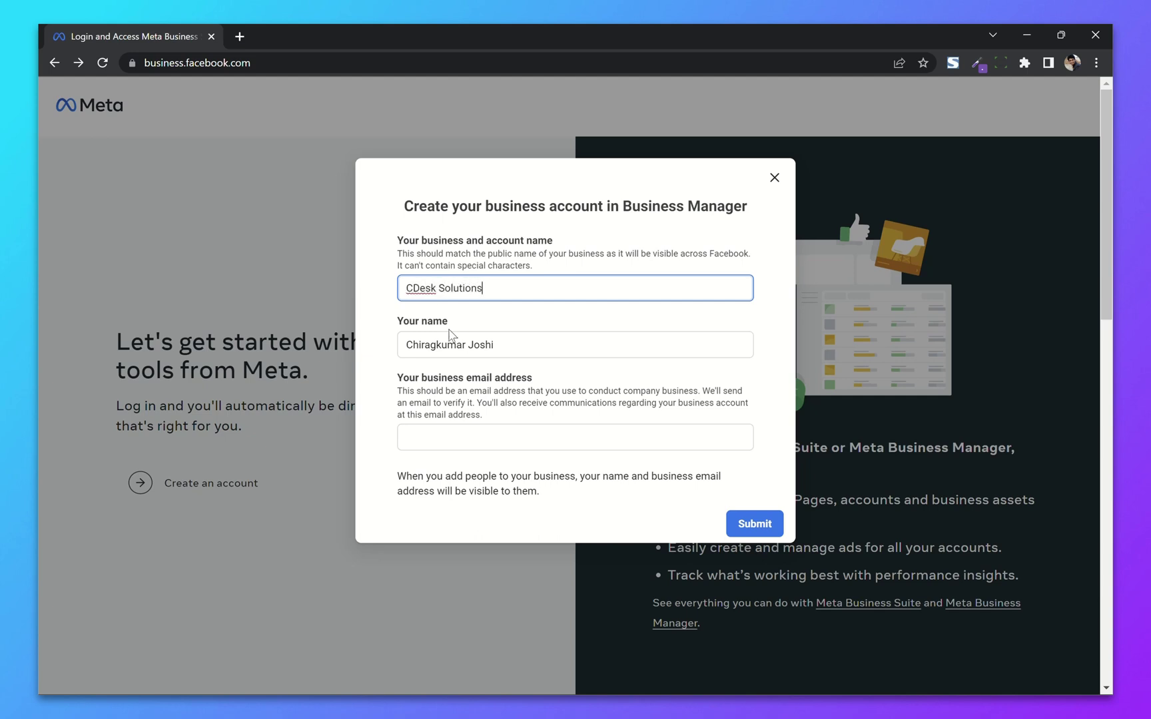
{"action": "left_click", "coordinate": [390, 338]}
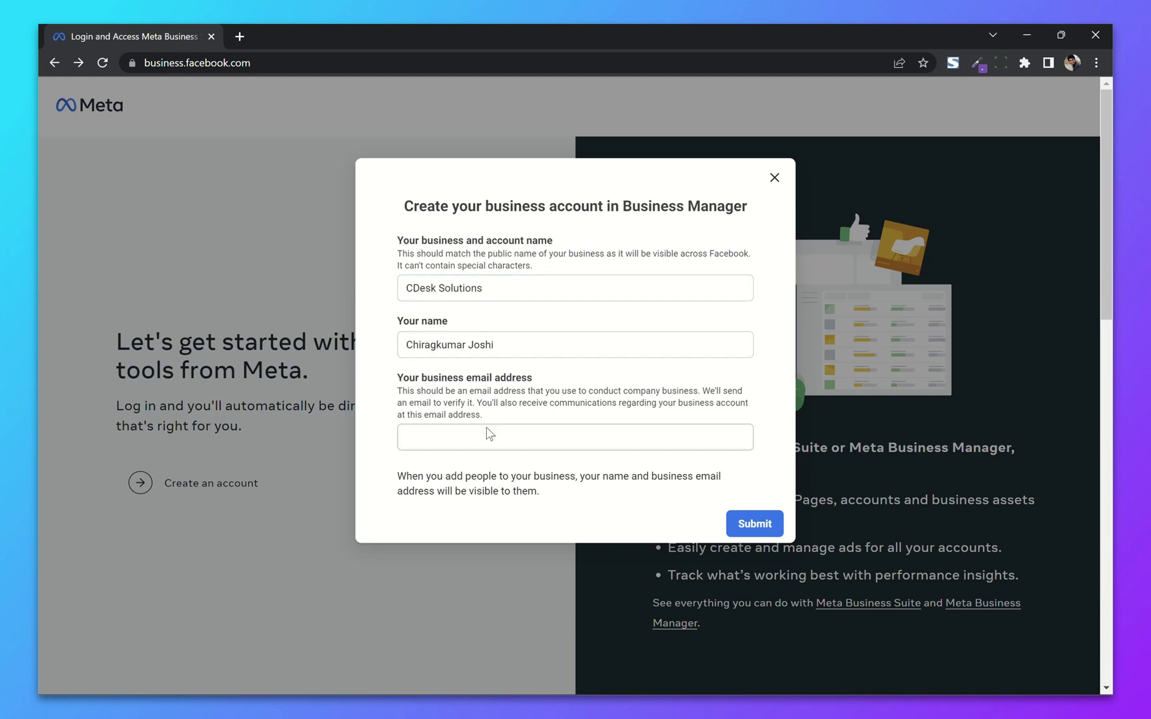
Step: Fill in the business Gmail address, fixing a typo, and submit the account details
{"action": "left_click", "coordinate": [464, 438]}
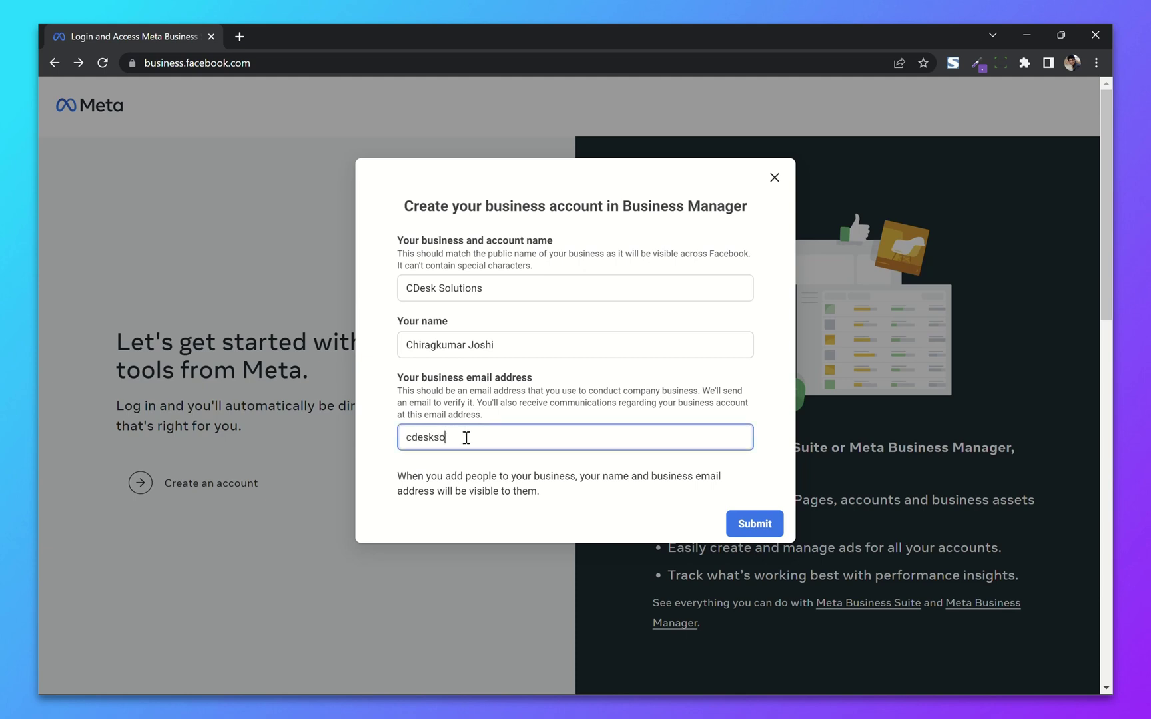
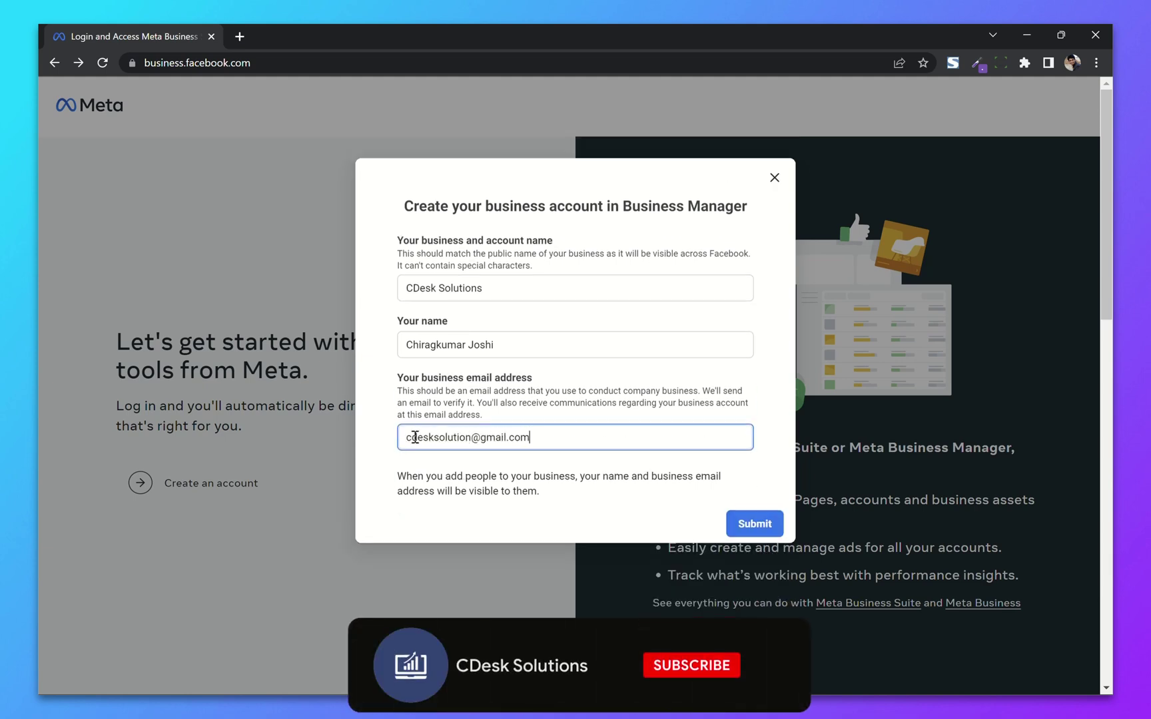
{"action": "left_click", "coordinate": [376, 442]}
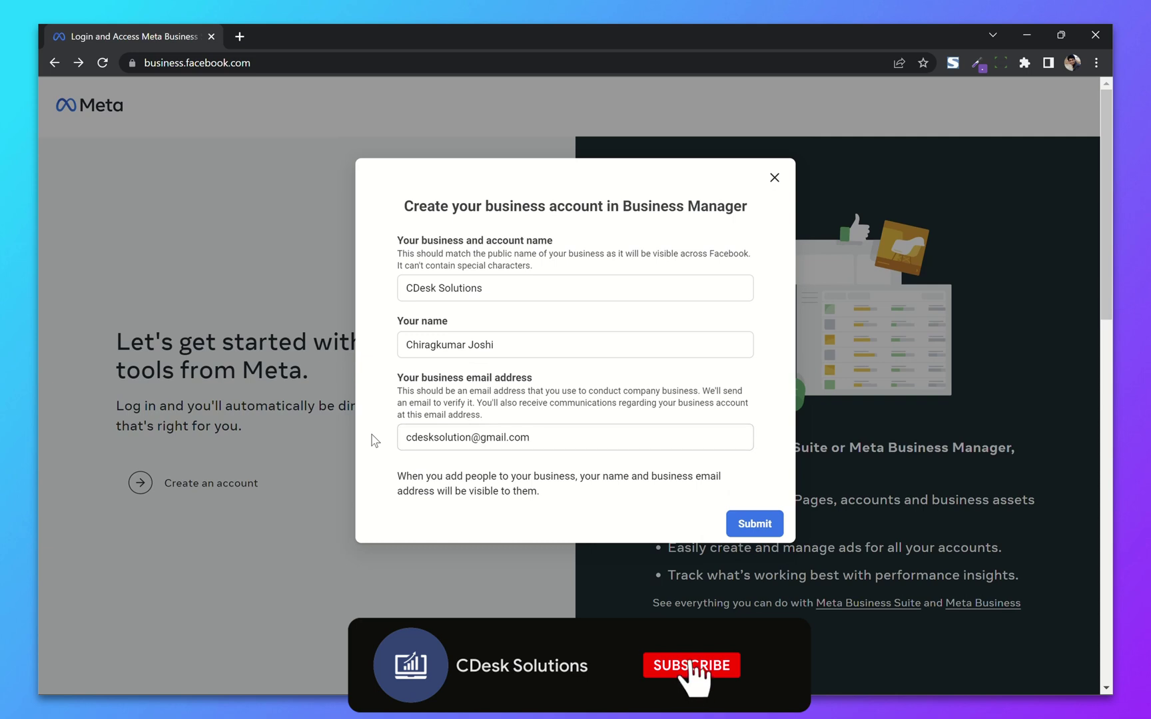
{"action": "left_click", "coordinate": [755, 524]}
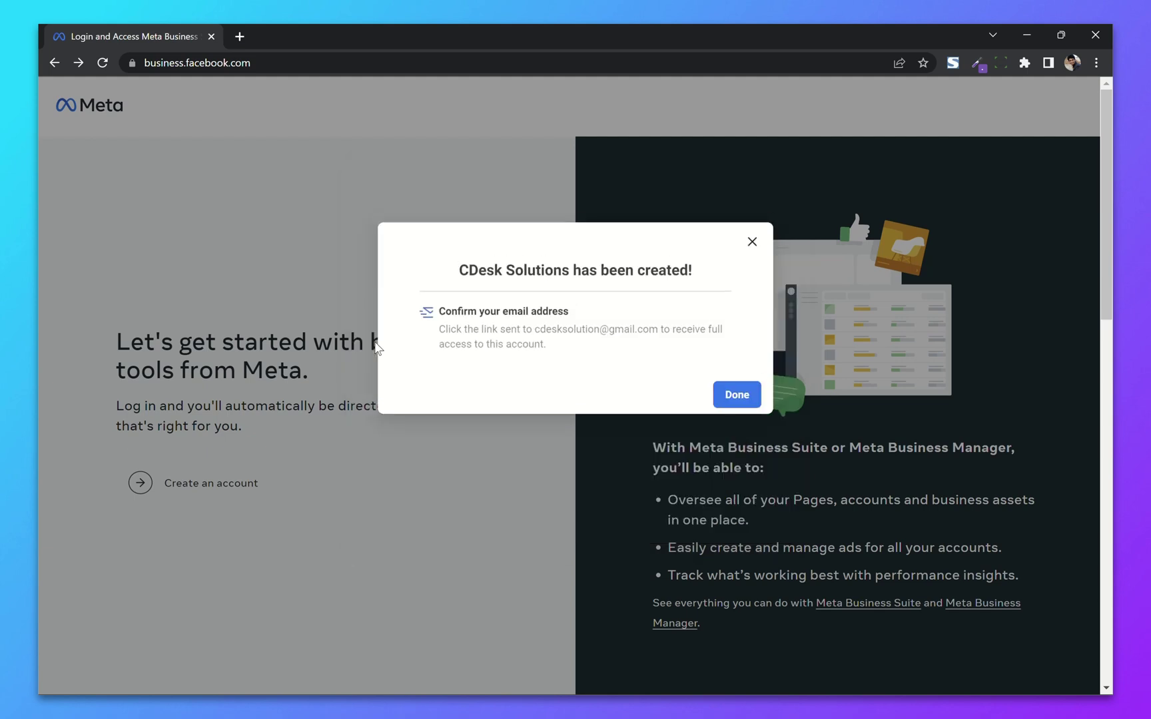
Step: Close the creation notice, dismiss the 'A new way to access your accounts' popup, and browse Home
{"action": "left_click", "coordinate": [737, 396]}
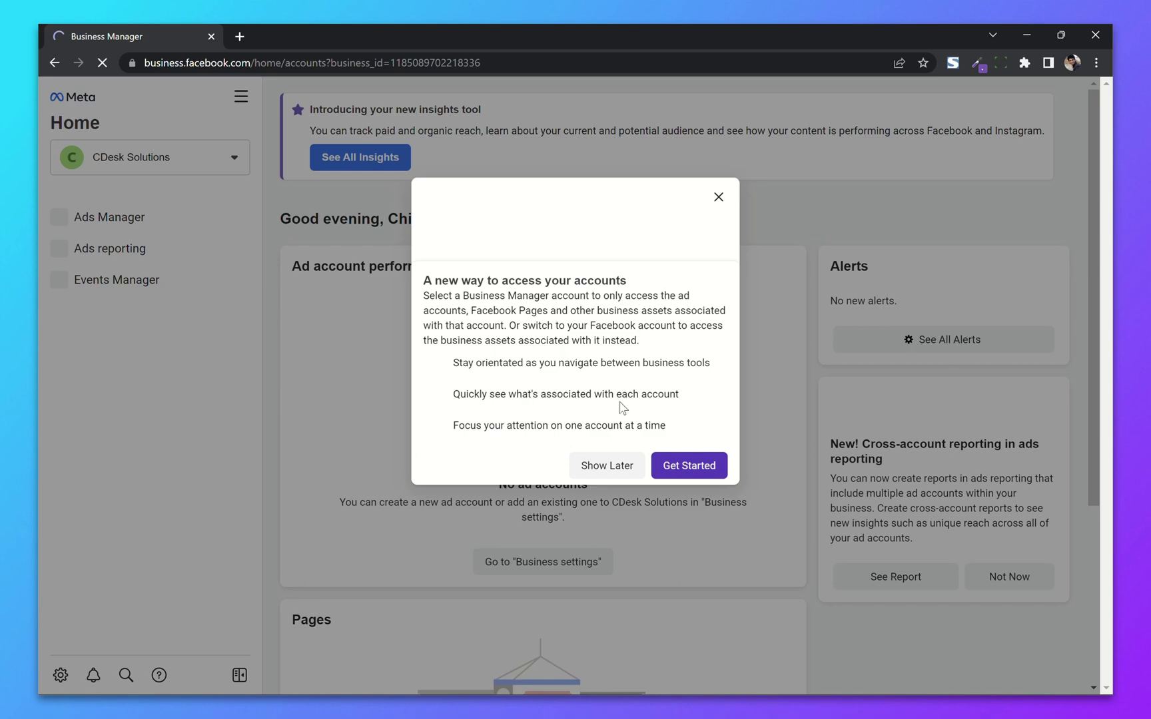
{"action": "left_click", "coordinate": [688, 466]}
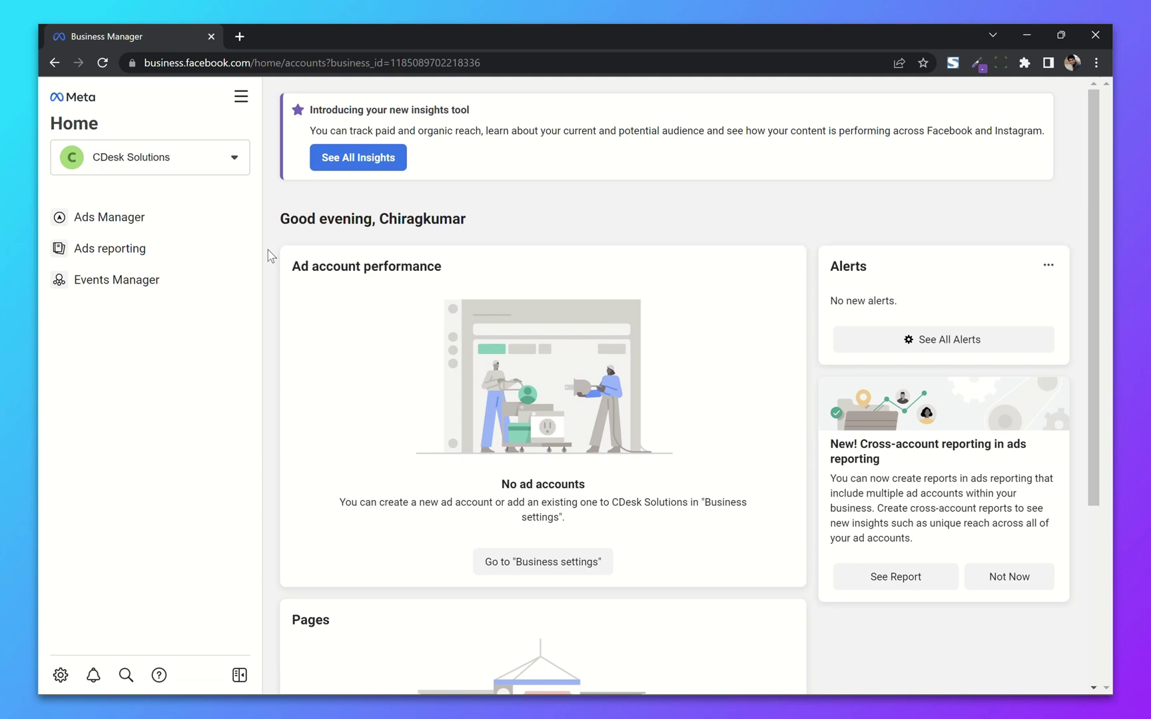
{"action": "scroll", "coordinate": [536, 364], "scroll_direction": "down", "scroll_amount": 3}
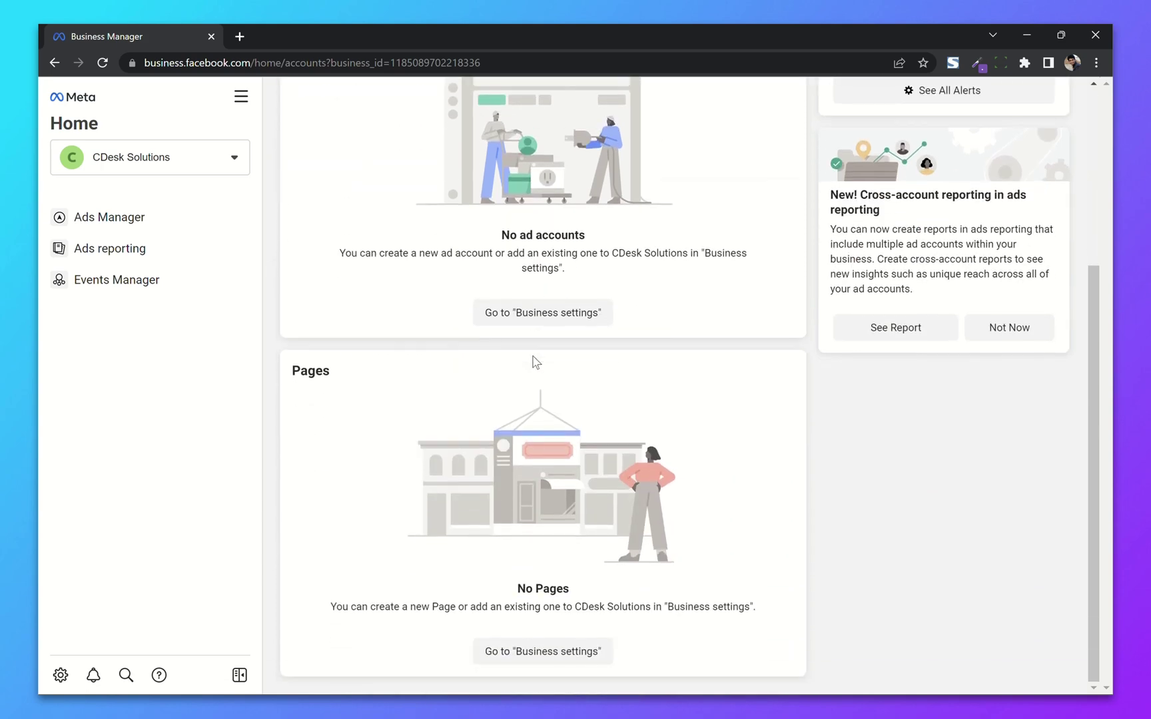
{"action": "scroll", "coordinate": [537, 363], "scroll_direction": "up", "scroll_amount": 3}
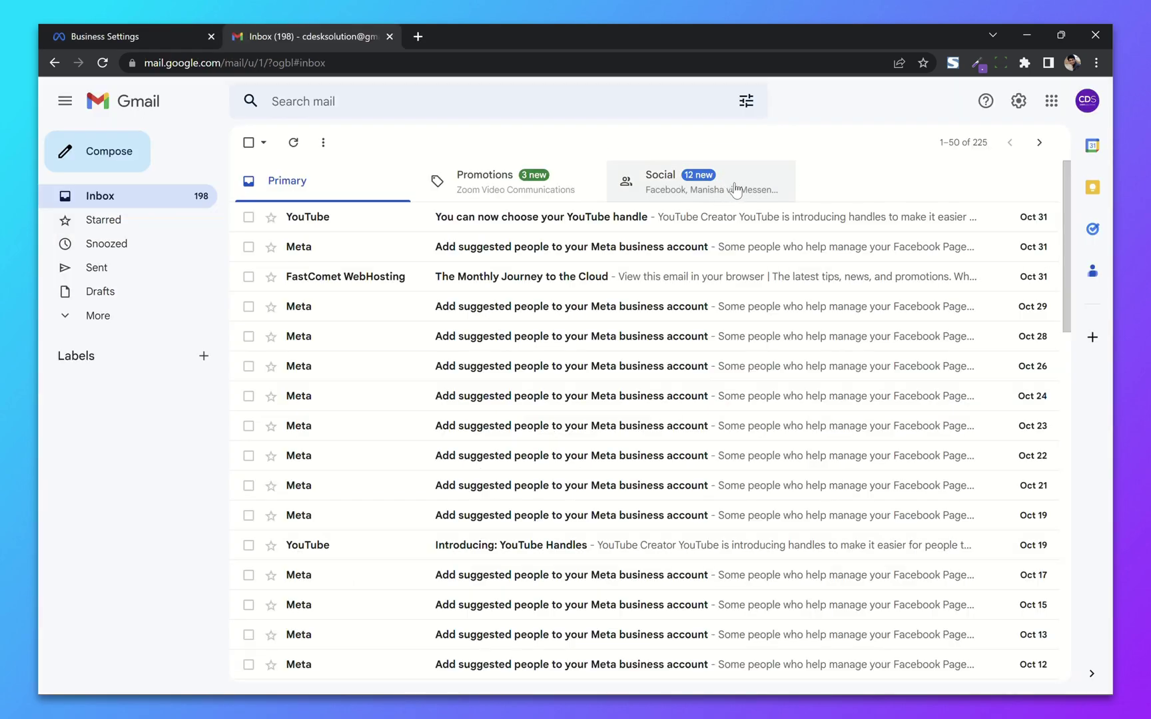
Step: Switch to Gmail's Social tab and open Facebook's 'Confirm your business email' message
{"action": "left_click", "coordinate": [735, 190]}
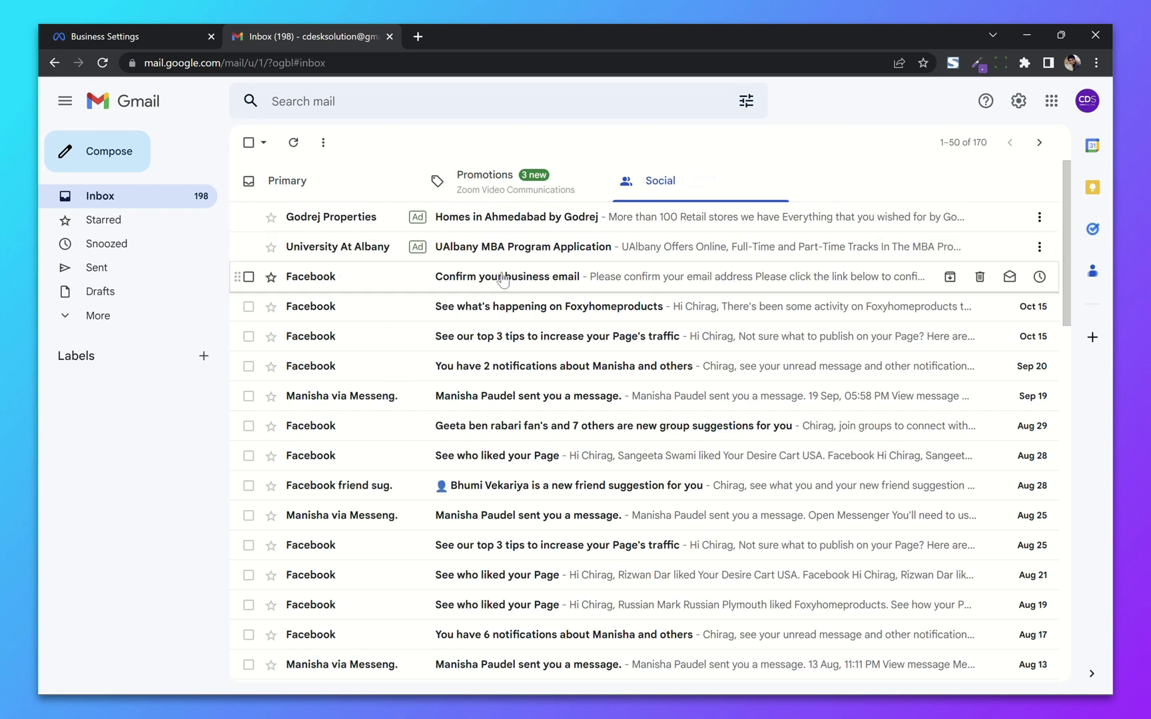
{"action": "left_click", "coordinate": [334, 284]}
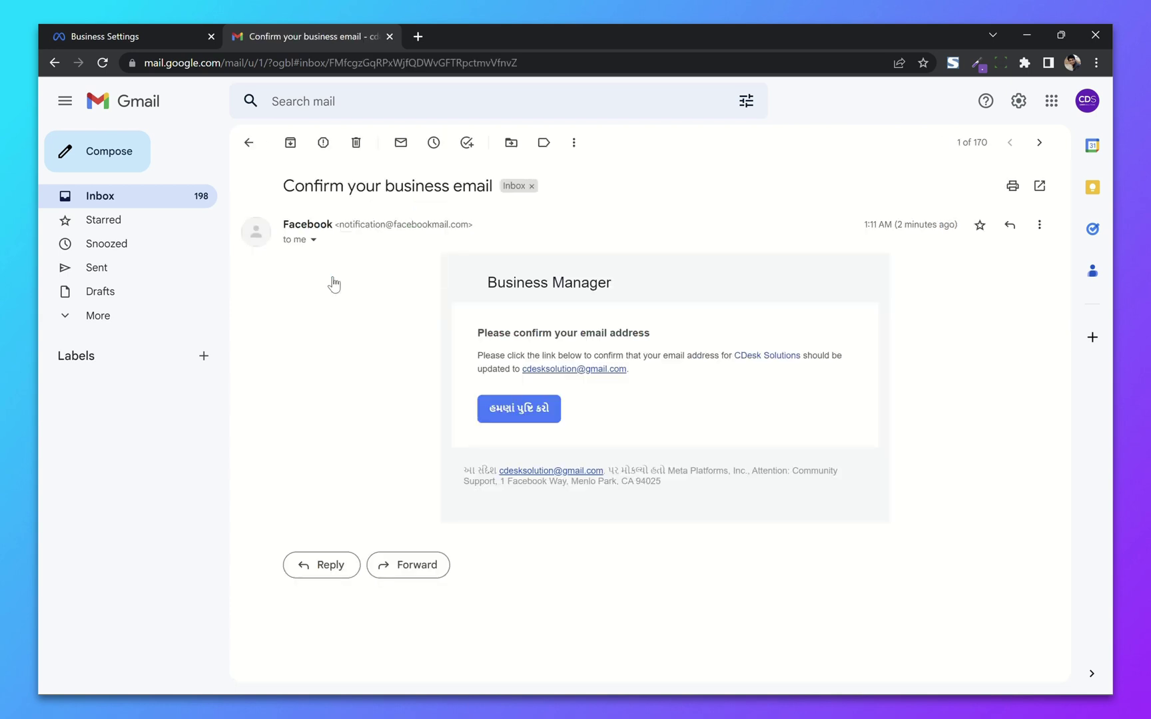
Step: Confirm the business email, then upload CDS Site Icon.png as the business picture under Business info
{"action": "left_click", "coordinate": [505, 410]}
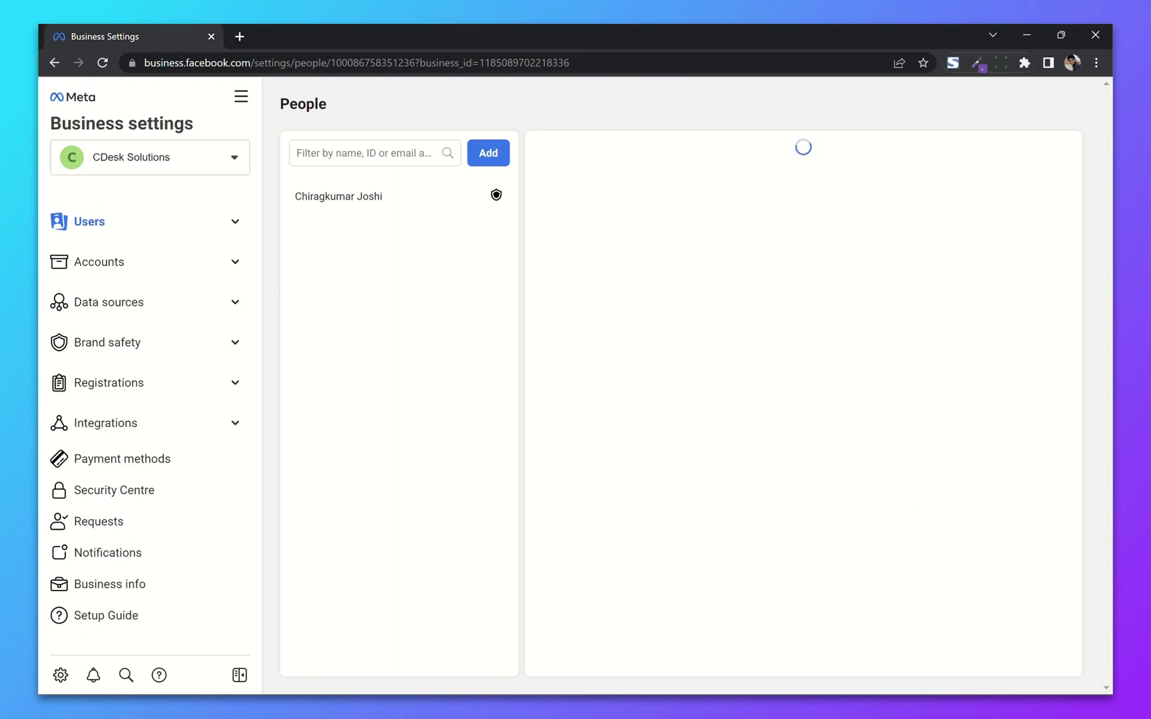
{"action": "left_click", "coordinate": [166, 588]}
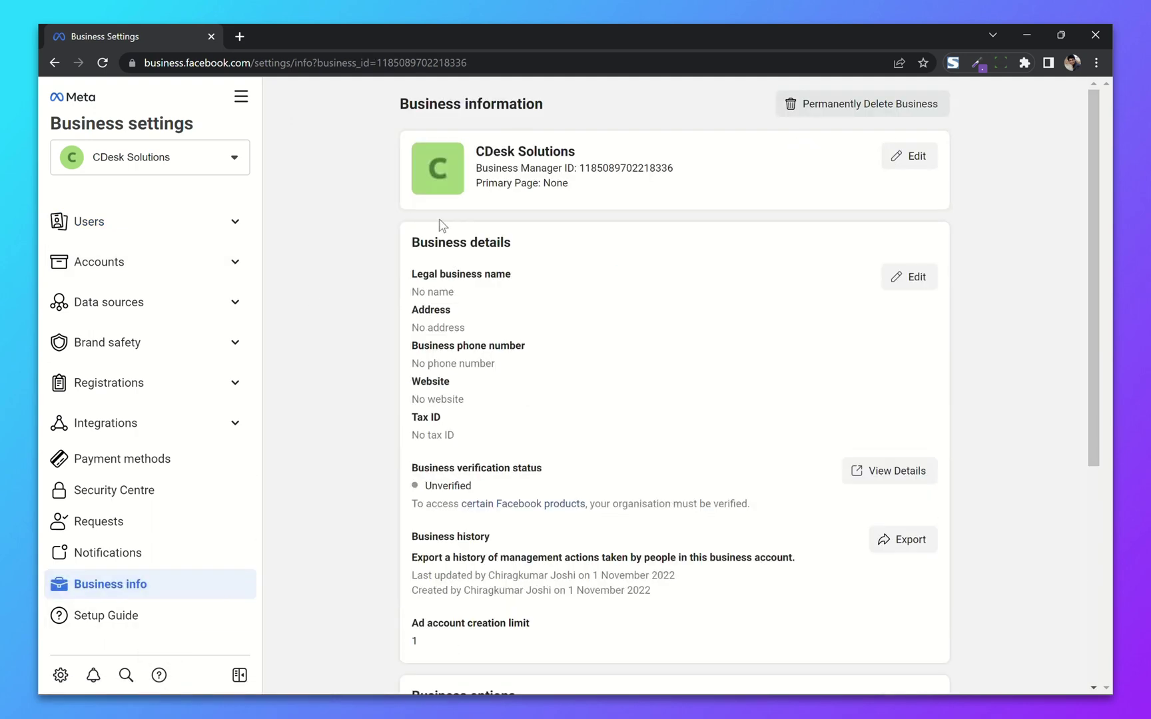
{"action": "left_click", "coordinate": [915, 157]}
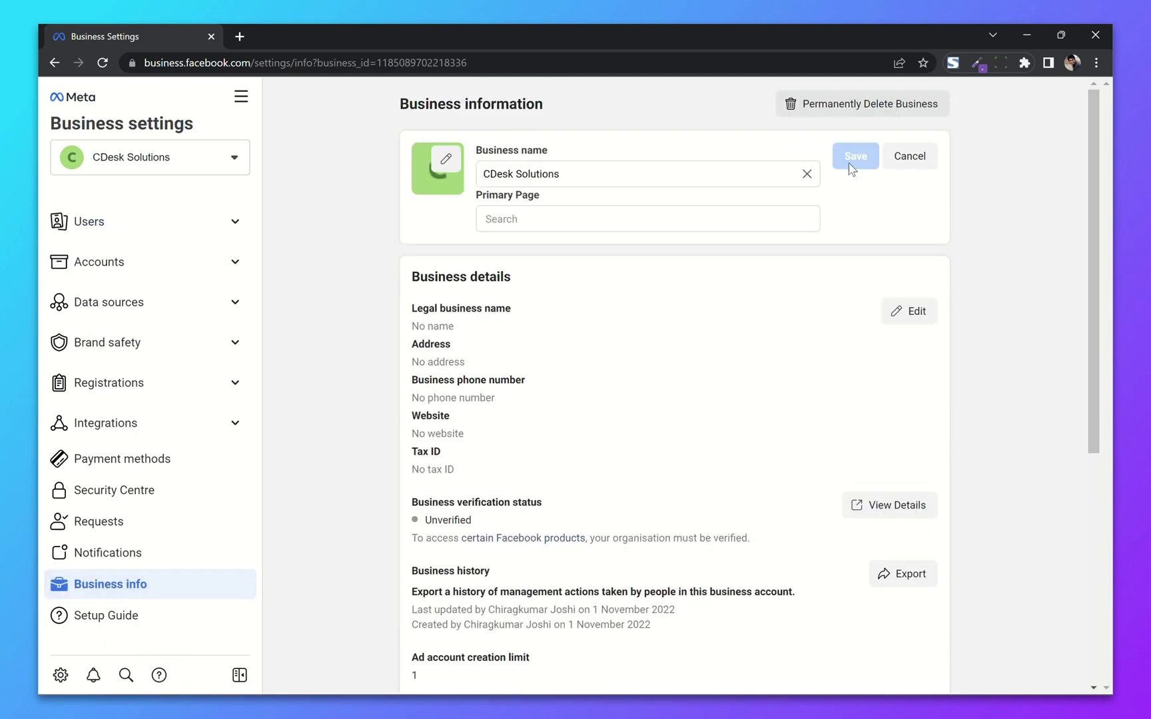
{"action": "left_click", "coordinate": [448, 161]}
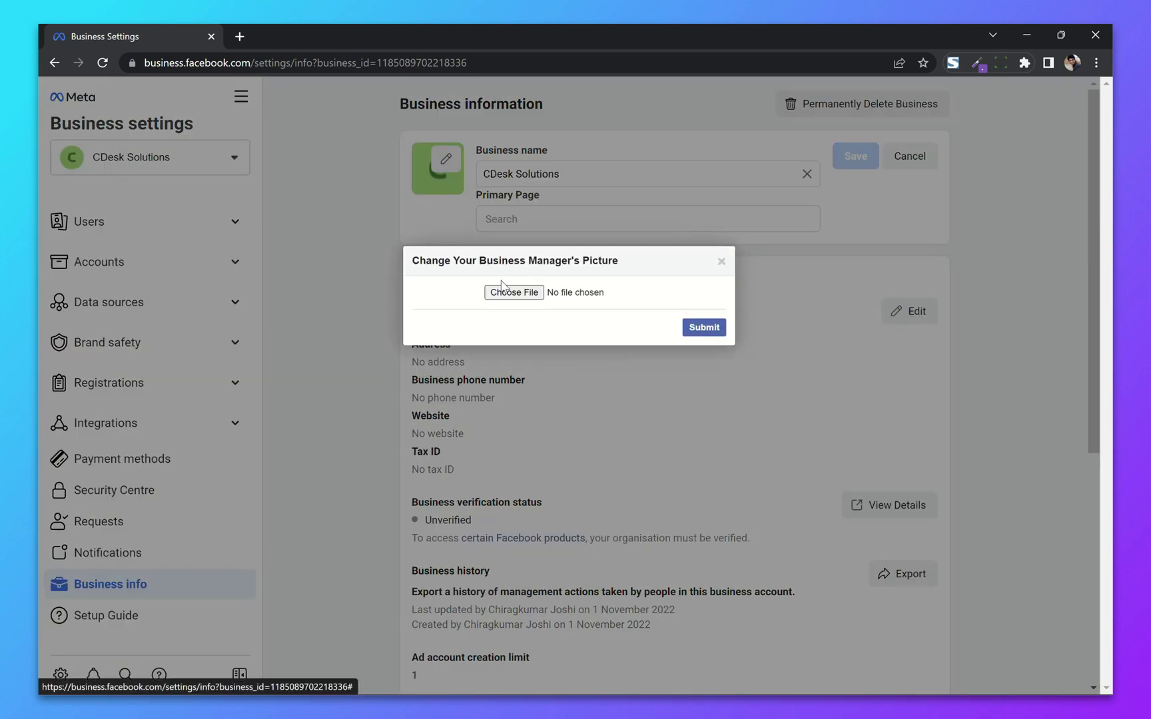
{"action": "left_click", "coordinate": [512, 299]}
{"action": "left_click", "coordinate": [436, 358]}
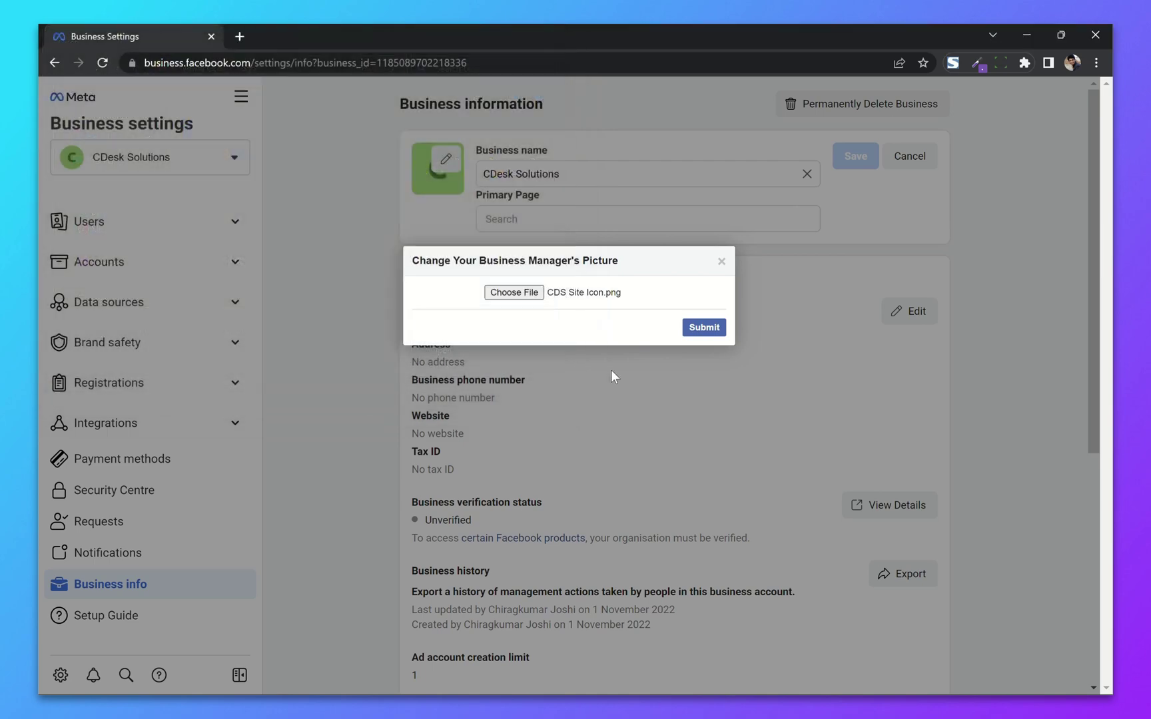
{"action": "left_click", "coordinate": [698, 332]}
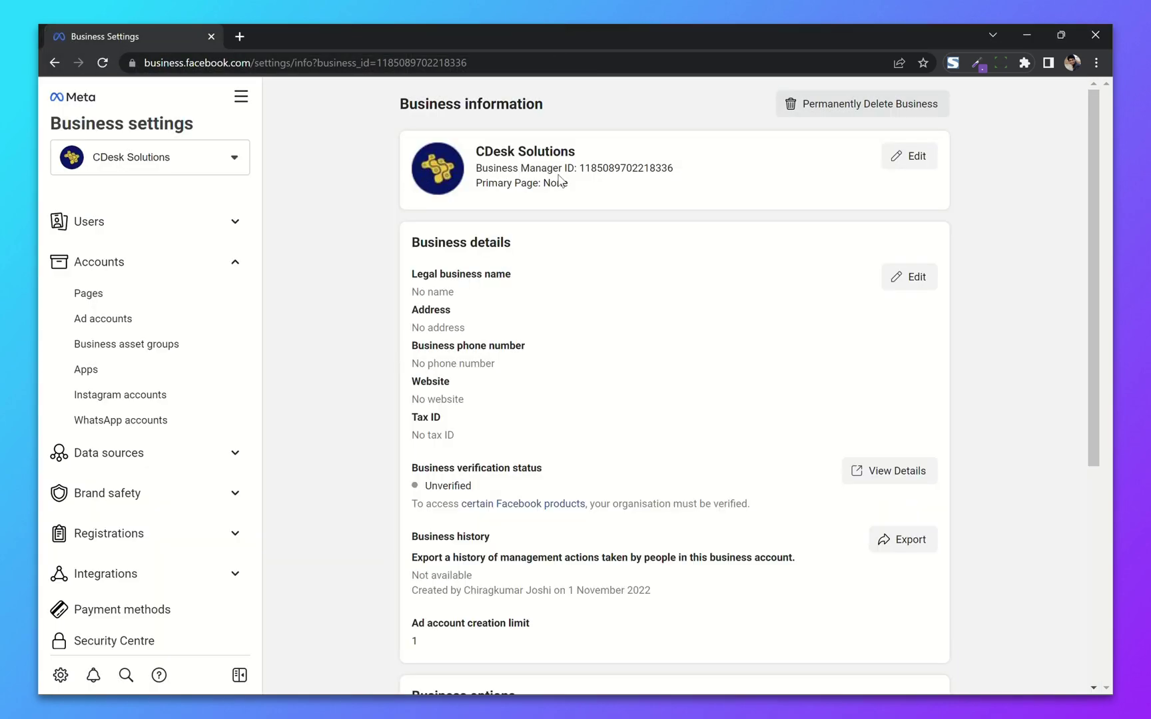
Step: Edit the Business details form, starting with the legal business name, and save it
{"action": "left_click", "coordinate": [913, 277]}
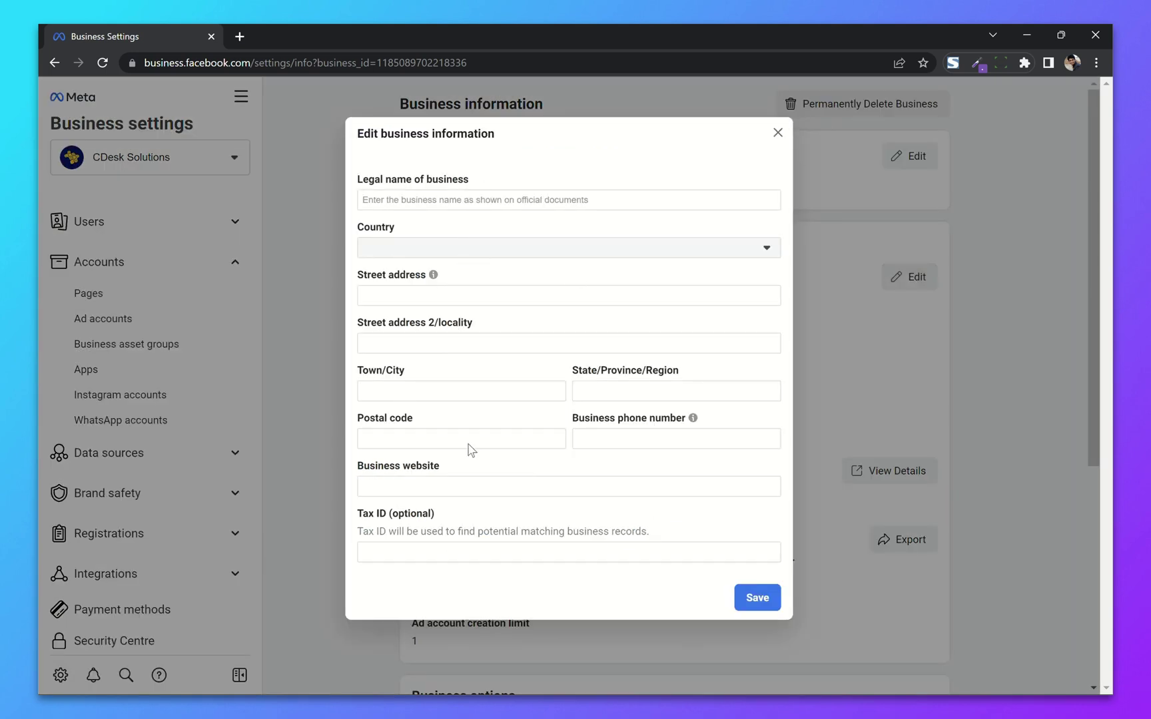
{"action": "left_click", "coordinate": [470, 193]}
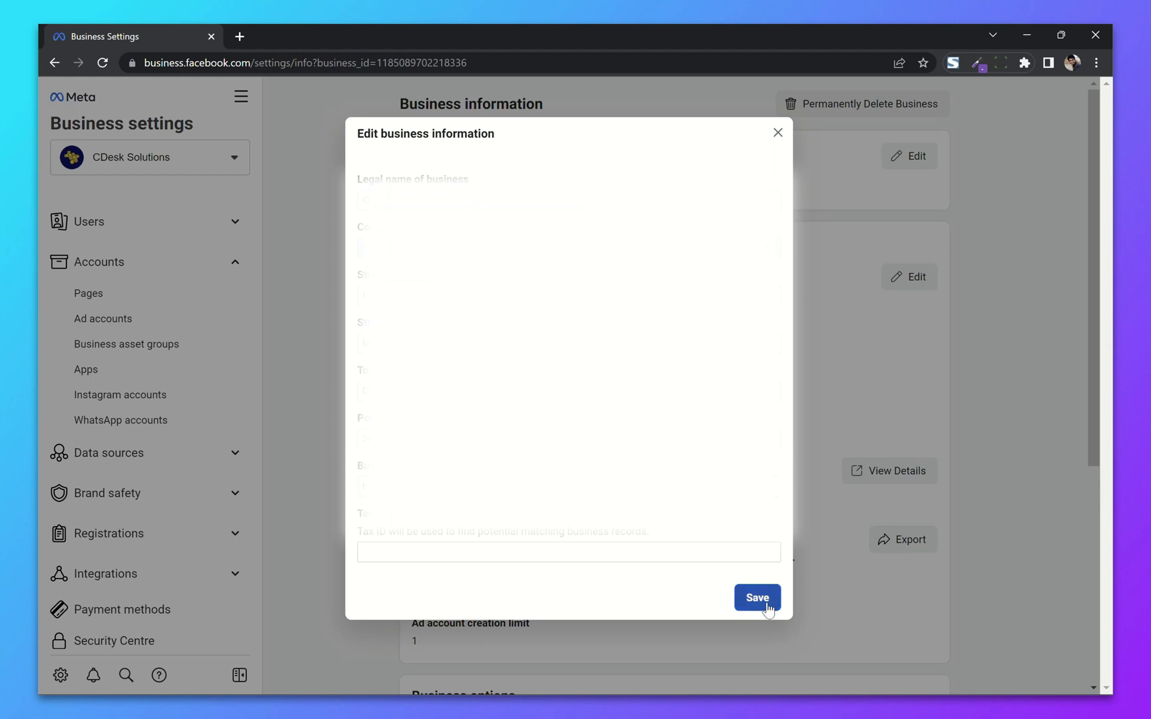
{"action": "left_click", "coordinate": [765, 603]}
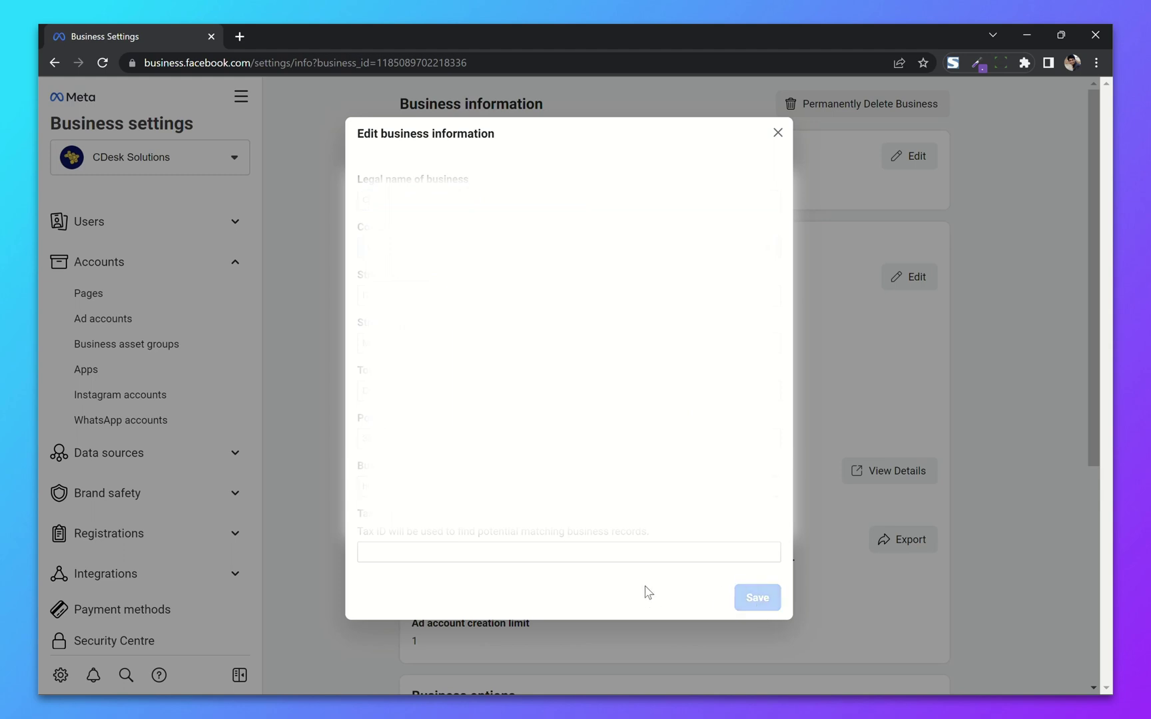
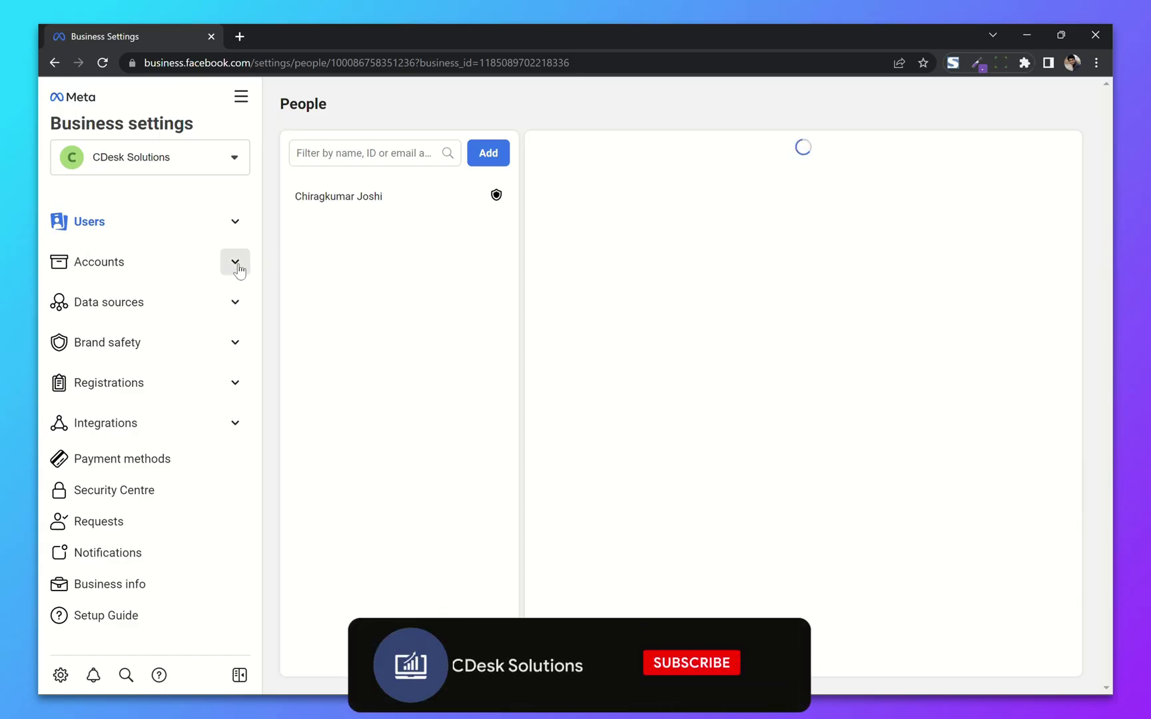
Step: Expand the Accounts section of Business Settings for CDesk Solutions
{"action": "left_click", "coordinate": [237, 267]}
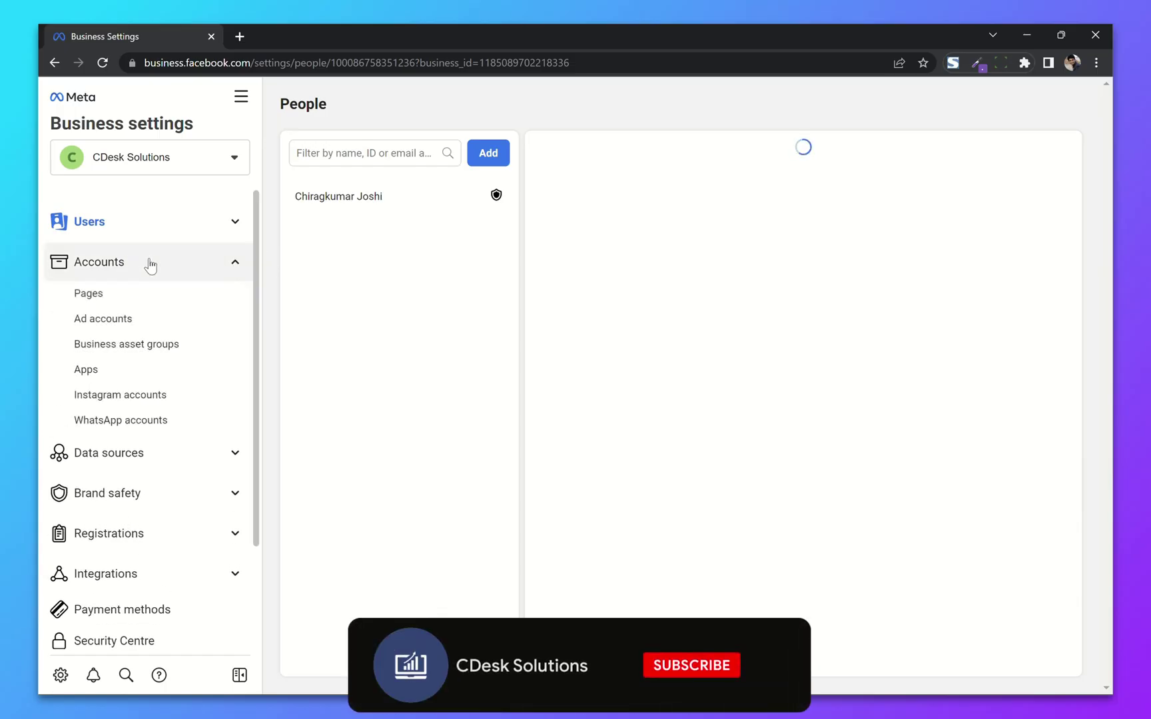
Step: Start a new ad account from Accounts > Ad accounts with Create a new ad account
{"action": "left_click", "coordinate": [129, 321]}
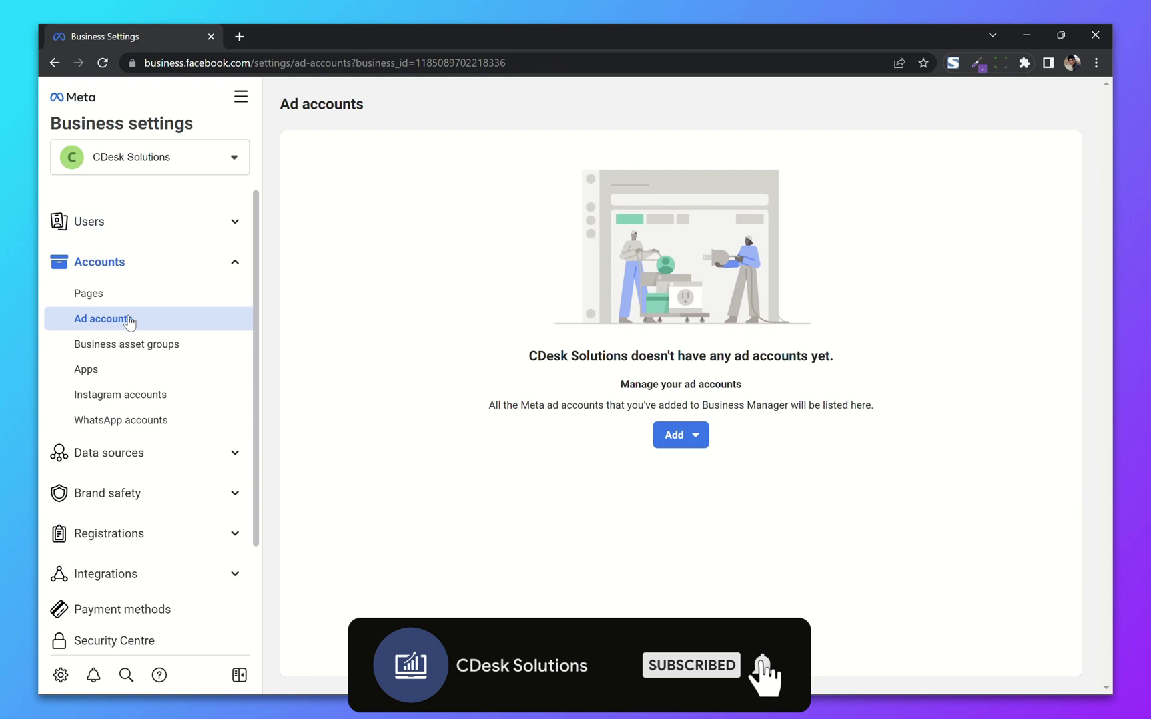
{"action": "left_click", "coordinate": [695, 432]}
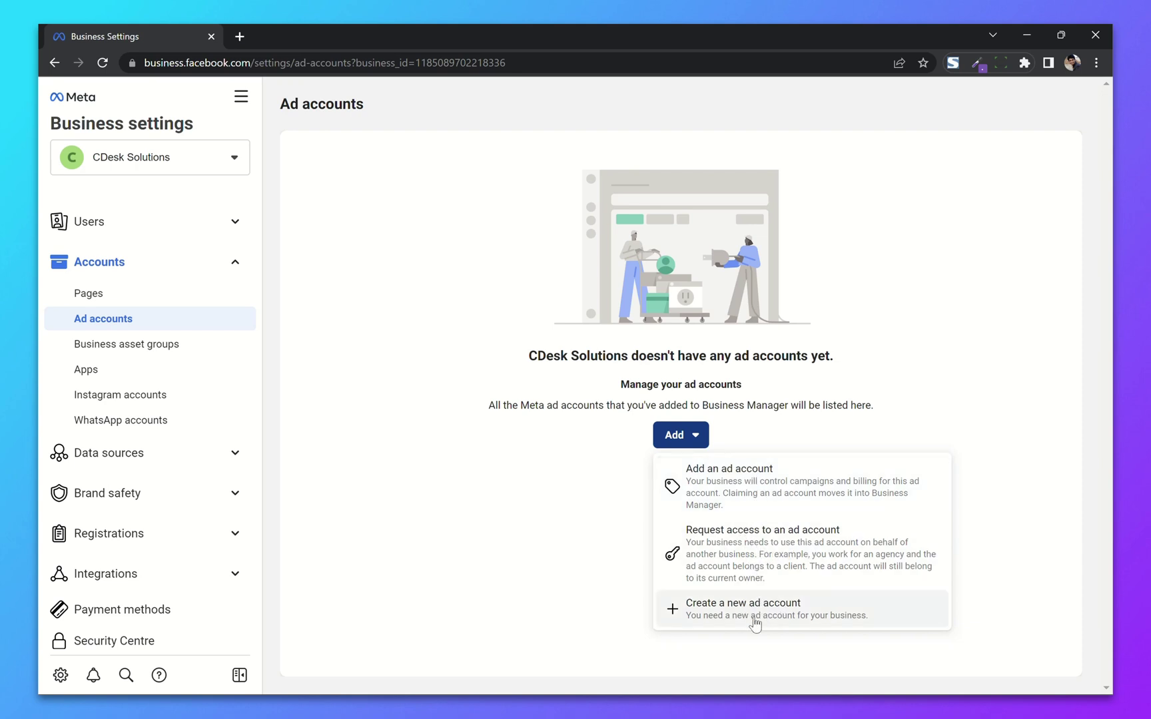
{"action": "left_click", "coordinate": [827, 614]}
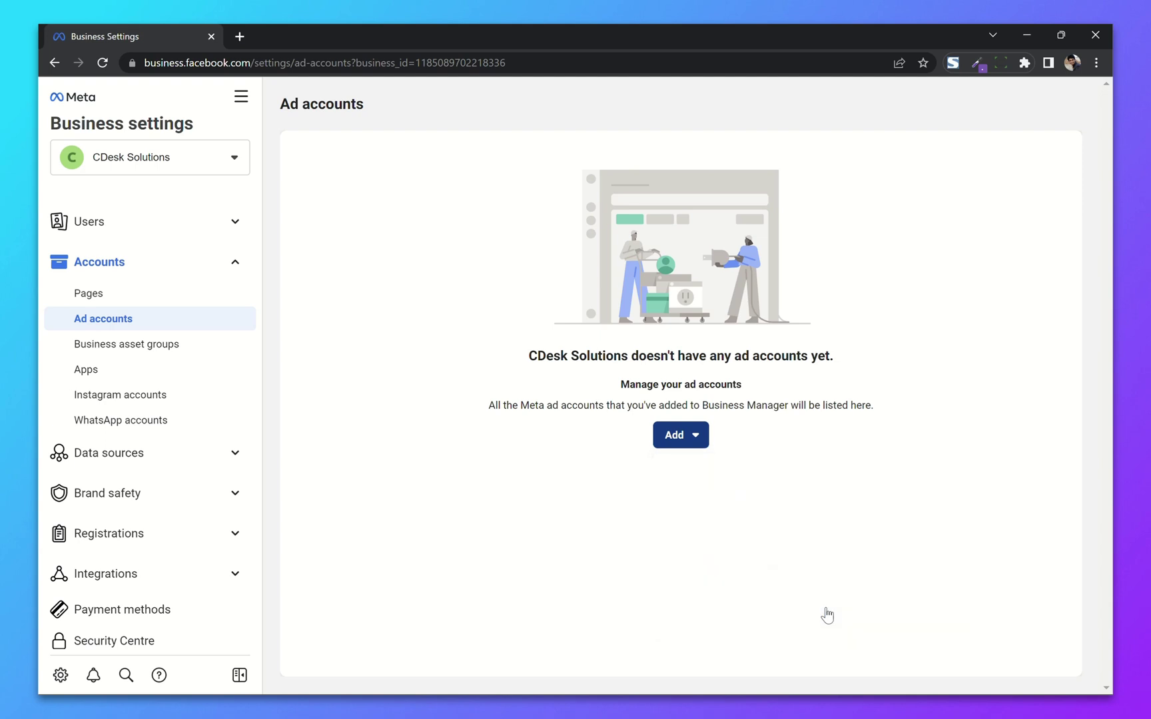
{"action": "left_click", "coordinate": [427, 428]}
Step: Name the ad account CDesk Solutions with Asia/Kolkata time zone and INR currency
{"action": "type", "text": "CDesk Solutions"}
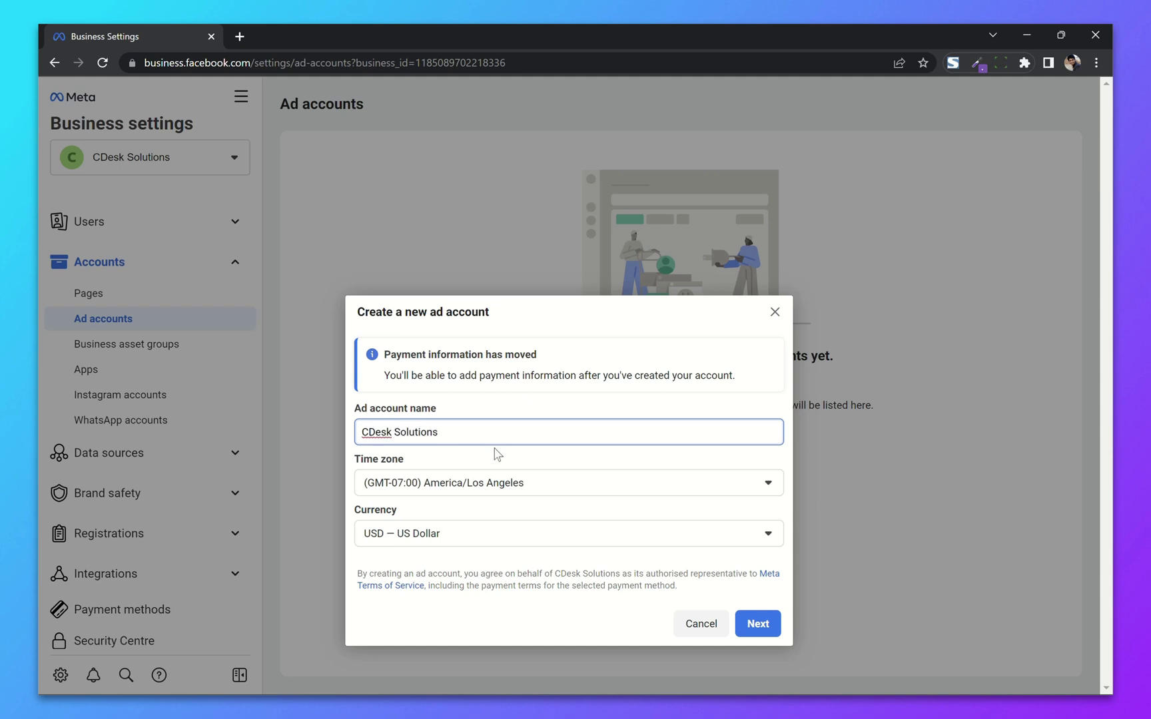
{"action": "left_click", "coordinate": [496, 482]}
{"action": "scroll", "coordinate": [483, 399], "scroll_direction": "down", "scroll_amount": 15}
{"action": "scroll", "coordinate": [526, 355], "scroll_direction": "up", "scroll_amount": 2}
{"action": "scroll", "coordinate": [527, 357], "scroll_direction": "down", "scroll_amount": 2}
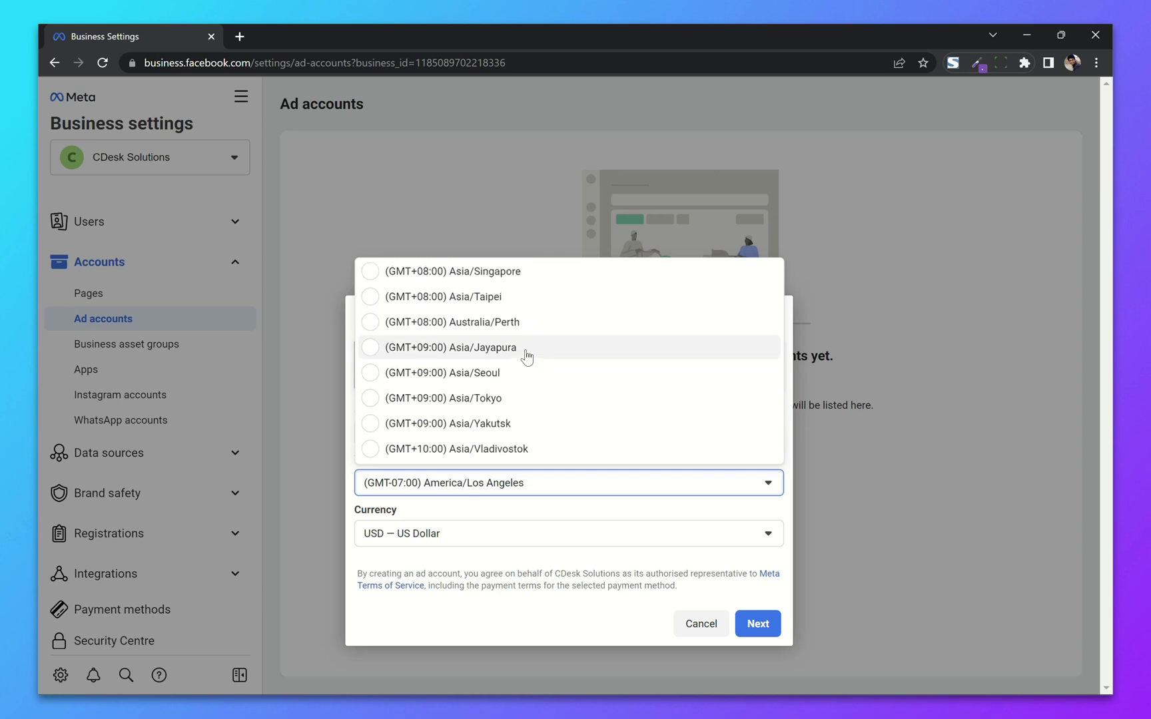
{"action": "scroll", "coordinate": [523, 355], "scroll_direction": "up", "scroll_amount": 10}
{"action": "scroll", "coordinate": [523, 356], "scroll_direction": "down", "scroll_amount": 3}
{"action": "left_click", "coordinate": [523, 356]}
{"action": "left_click", "coordinate": [457, 537]}
{"action": "scroll", "coordinate": [474, 398], "scroll_direction": "down", "scroll_amount": 6}
{"action": "scroll", "coordinate": [471, 403], "scroll_direction": "up", "scroll_amount": 5}
{"action": "left_click", "coordinate": [451, 413]}
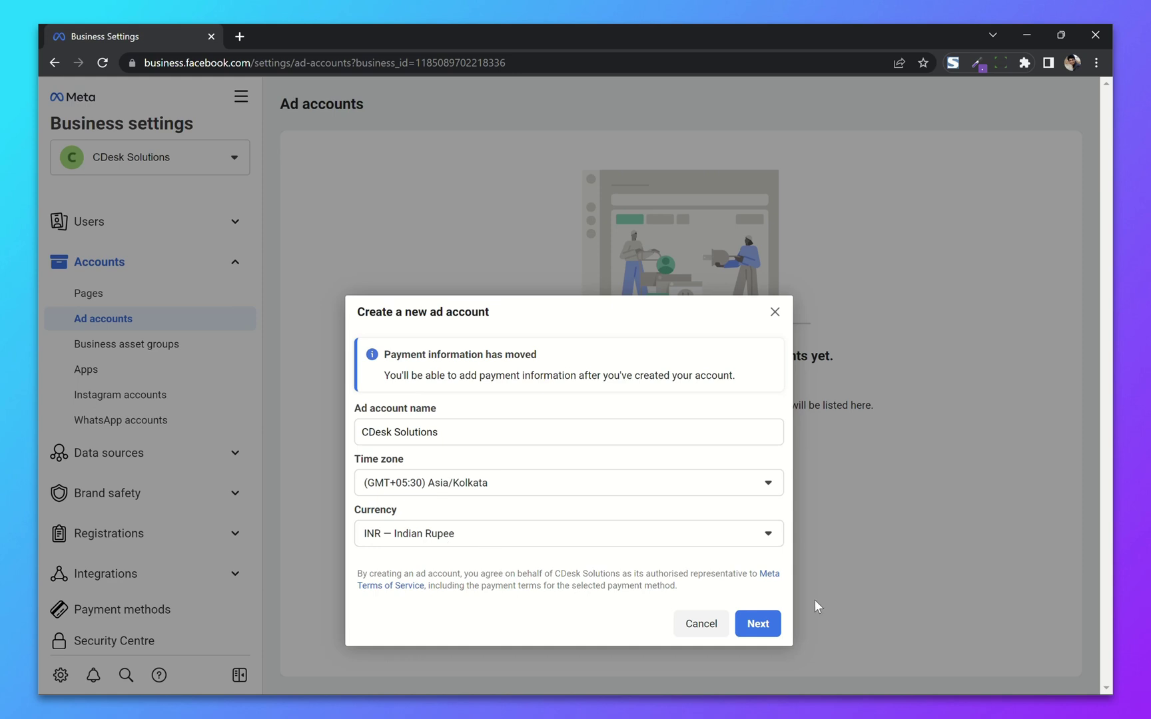
Step: Set the ad account to be used by My business and create it
{"action": "left_click", "coordinate": [756, 623]}
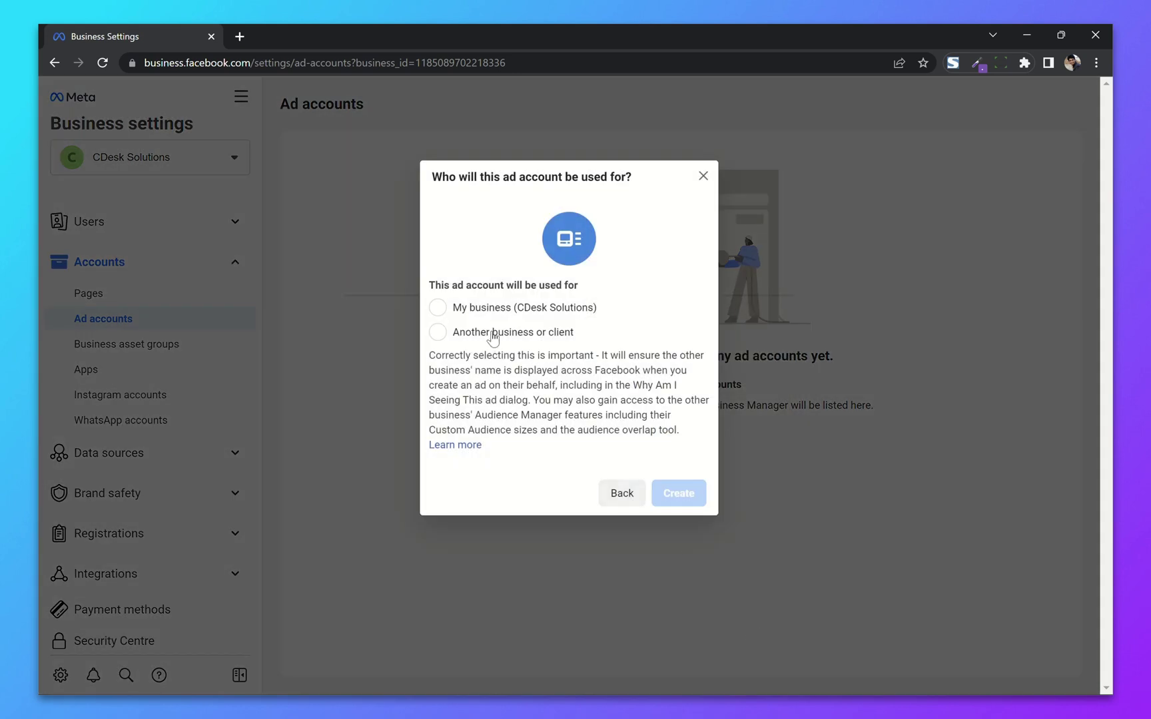
{"action": "left_click", "coordinate": [468, 311]}
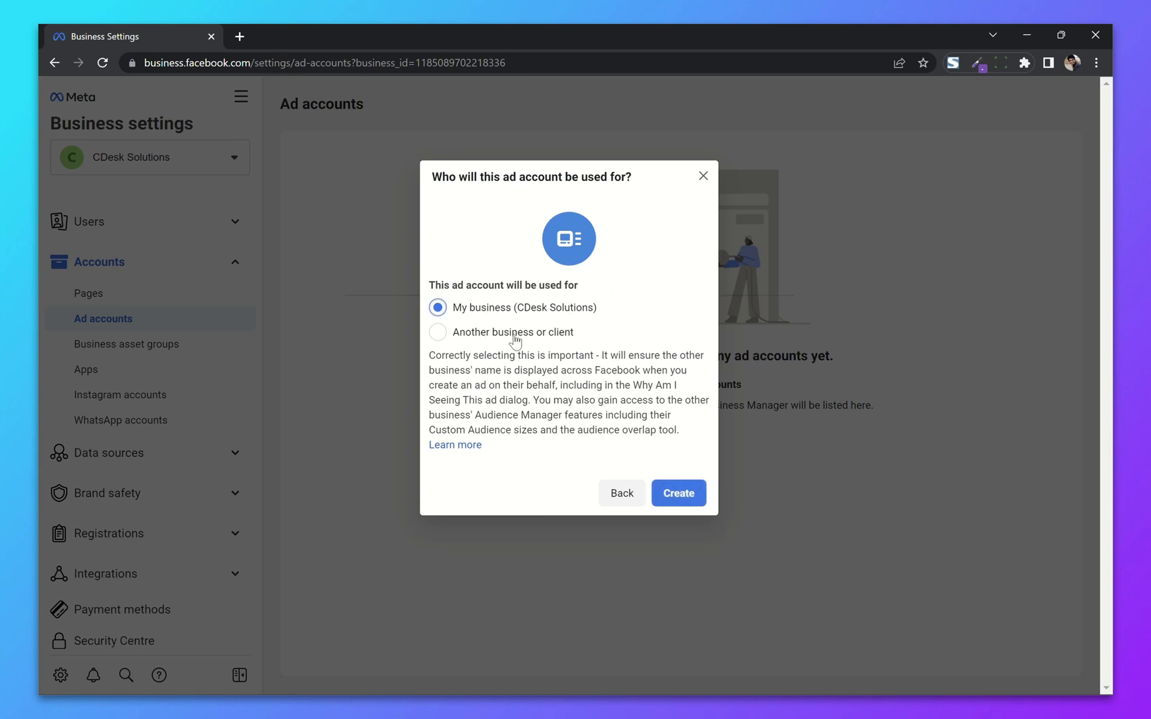
{"action": "left_click", "coordinate": [515, 340]}
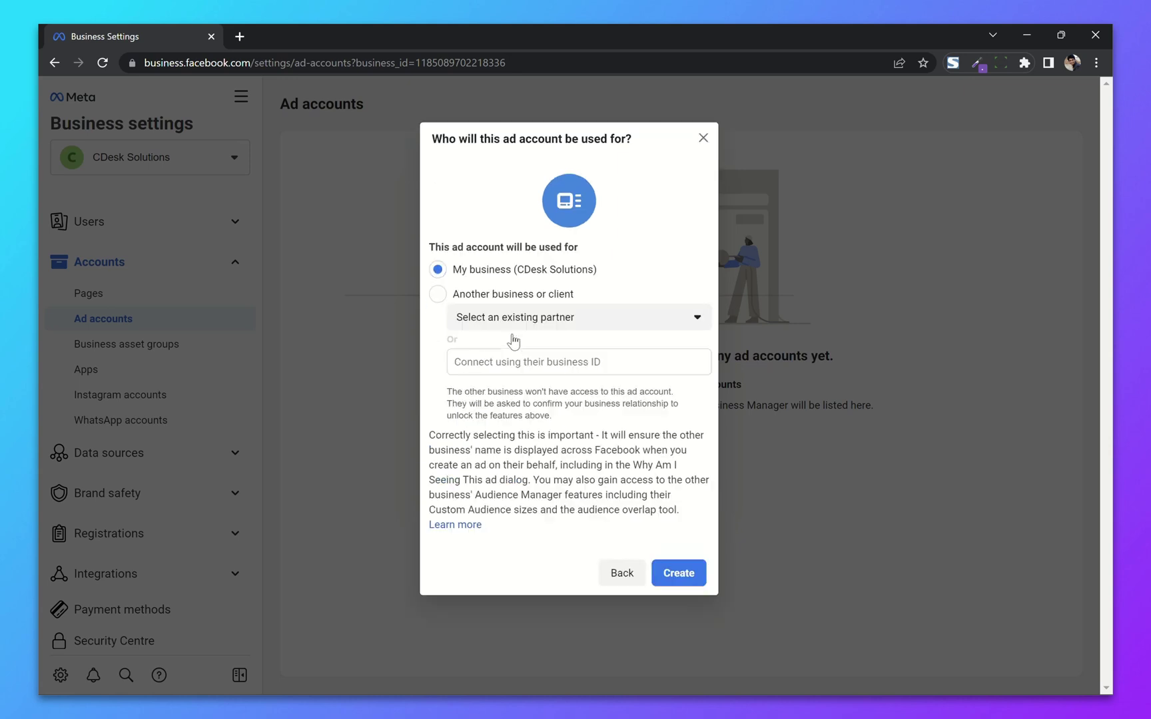
{"action": "left_click", "coordinate": [515, 270]}
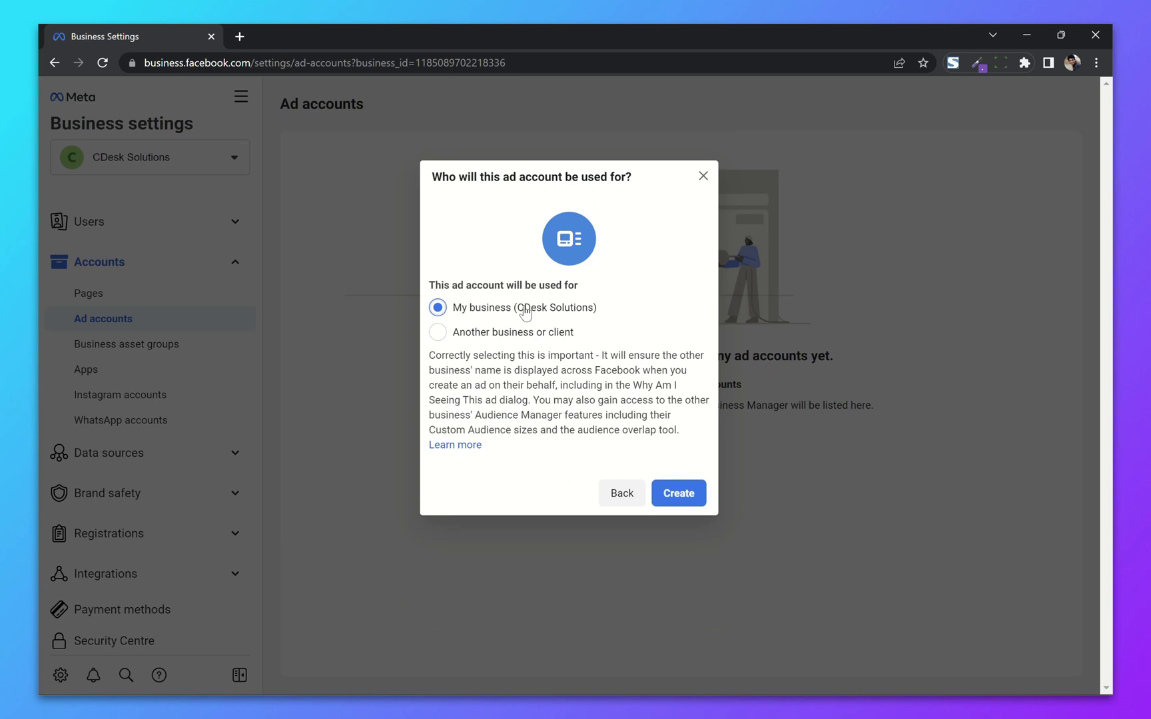
{"action": "left_click", "coordinate": [670, 498]}
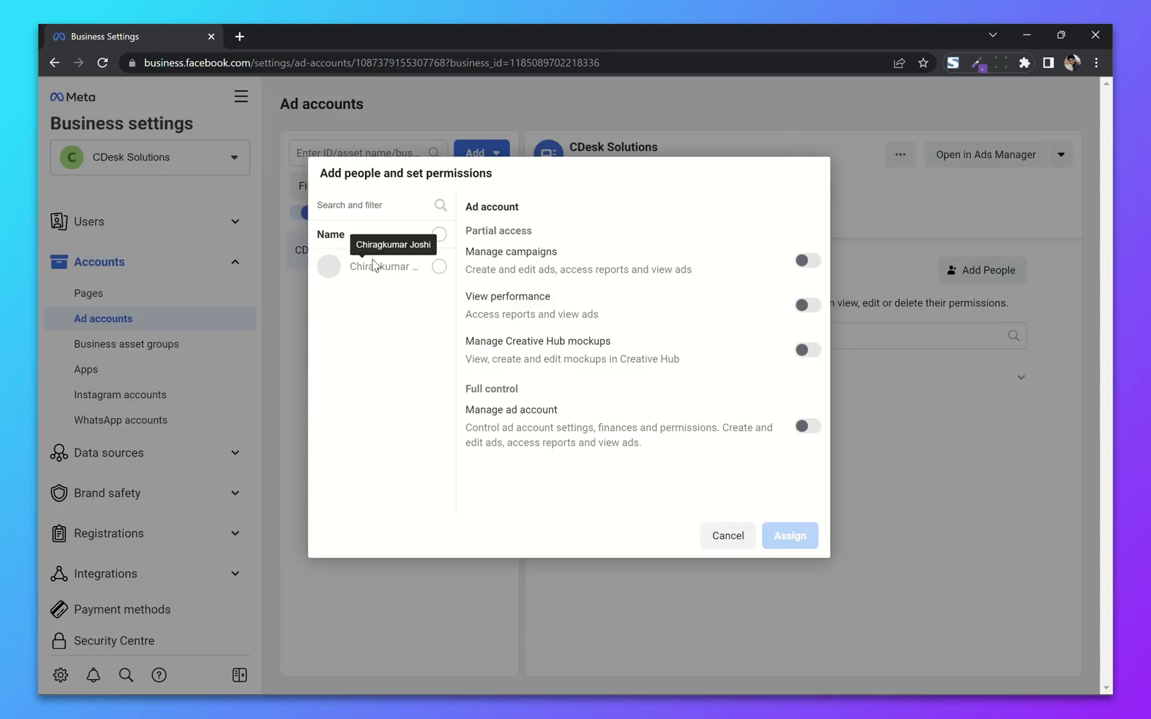
Step: Give the admin Manage campaigns and full Manage ad account permission, then close the confirmation
{"action": "left_click", "coordinate": [439, 267]}
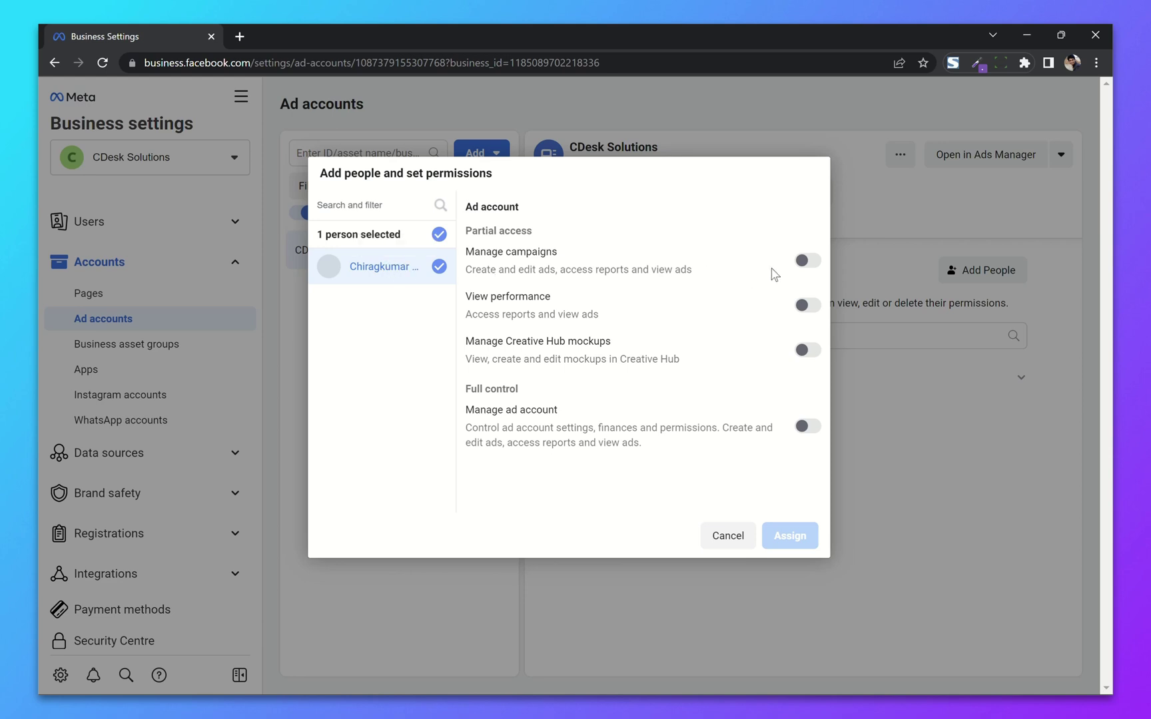
{"action": "left_click", "coordinate": [806, 261]}
{"action": "left_click", "coordinate": [809, 426]}
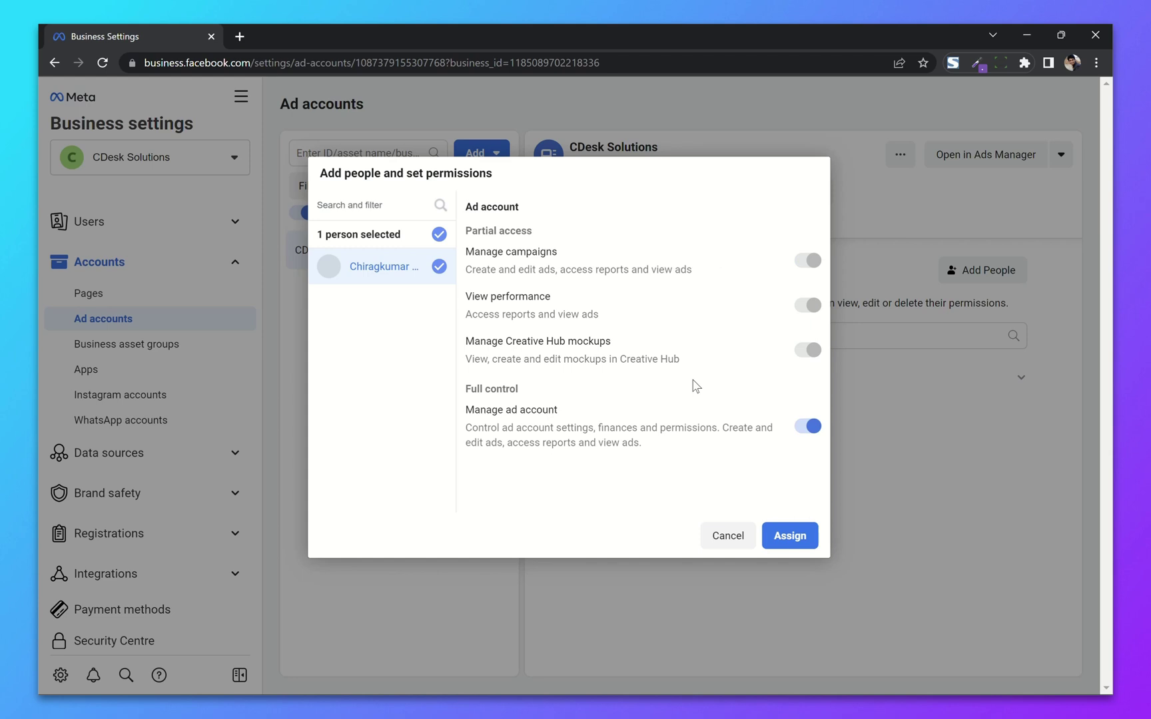
{"action": "left_click", "coordinate": [790, 536]}
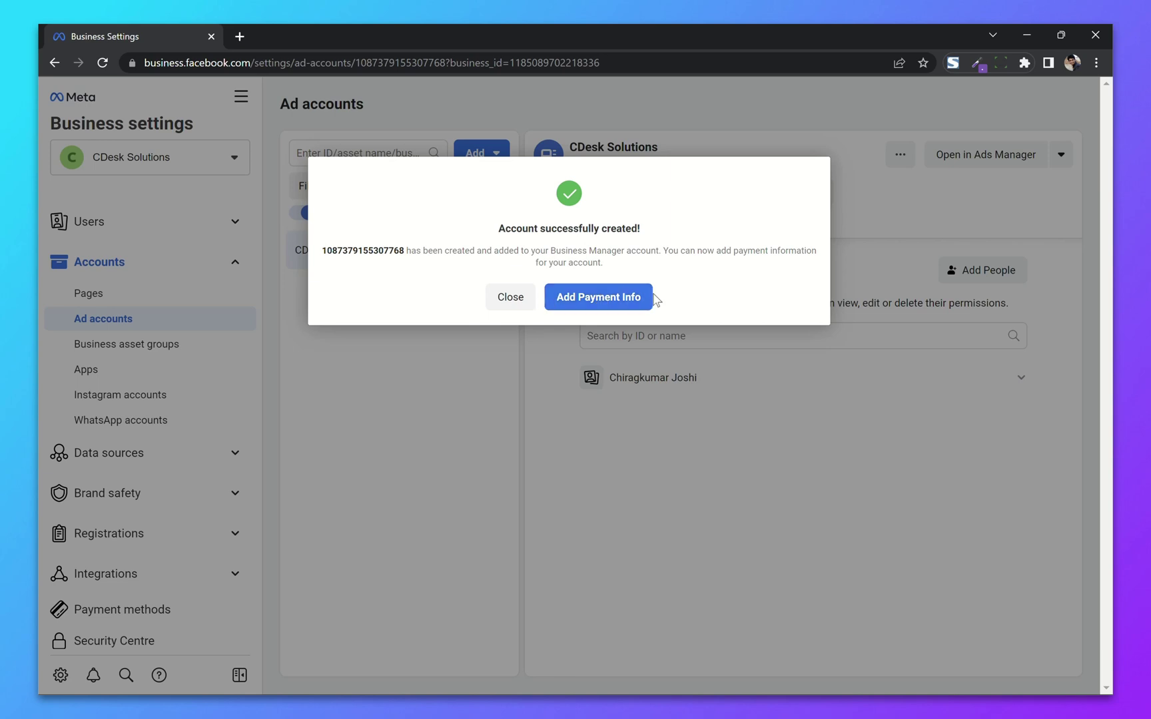
{"action": "left_click", "coordinate": [508, 301]}
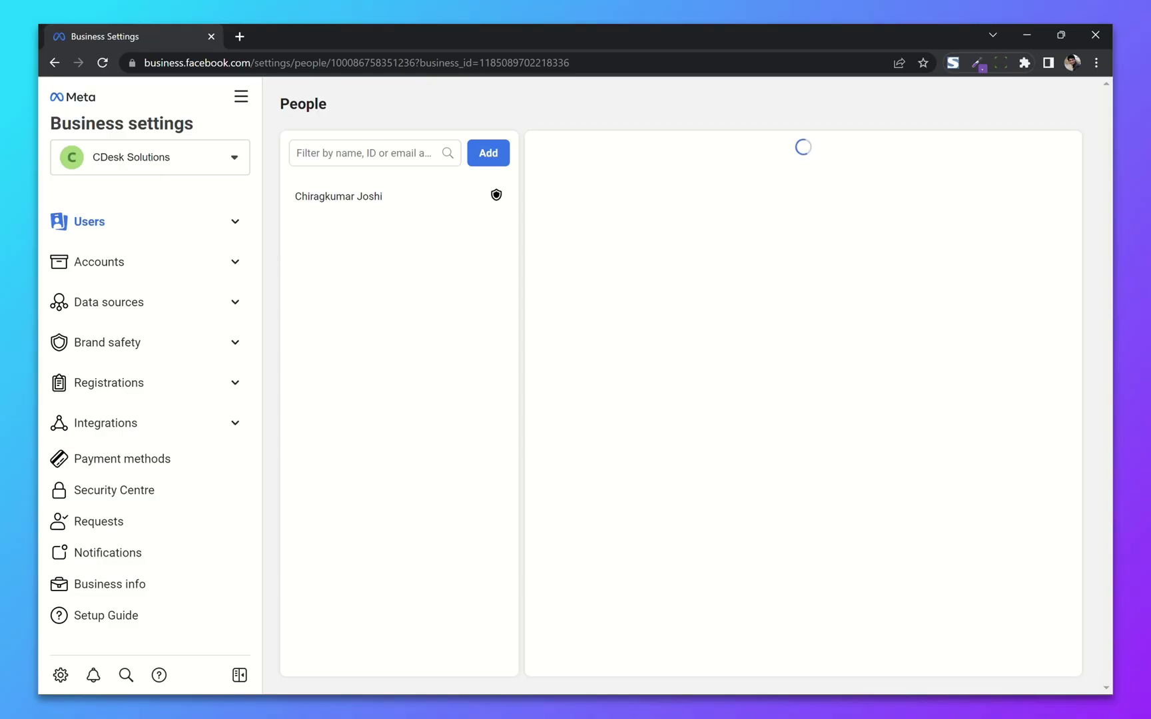
Step: Create a Company, Organisation or Institution Page named CDesk Solutions in the Consulting agency category
{"action": "left_click", "coordinate": [226, 271]}
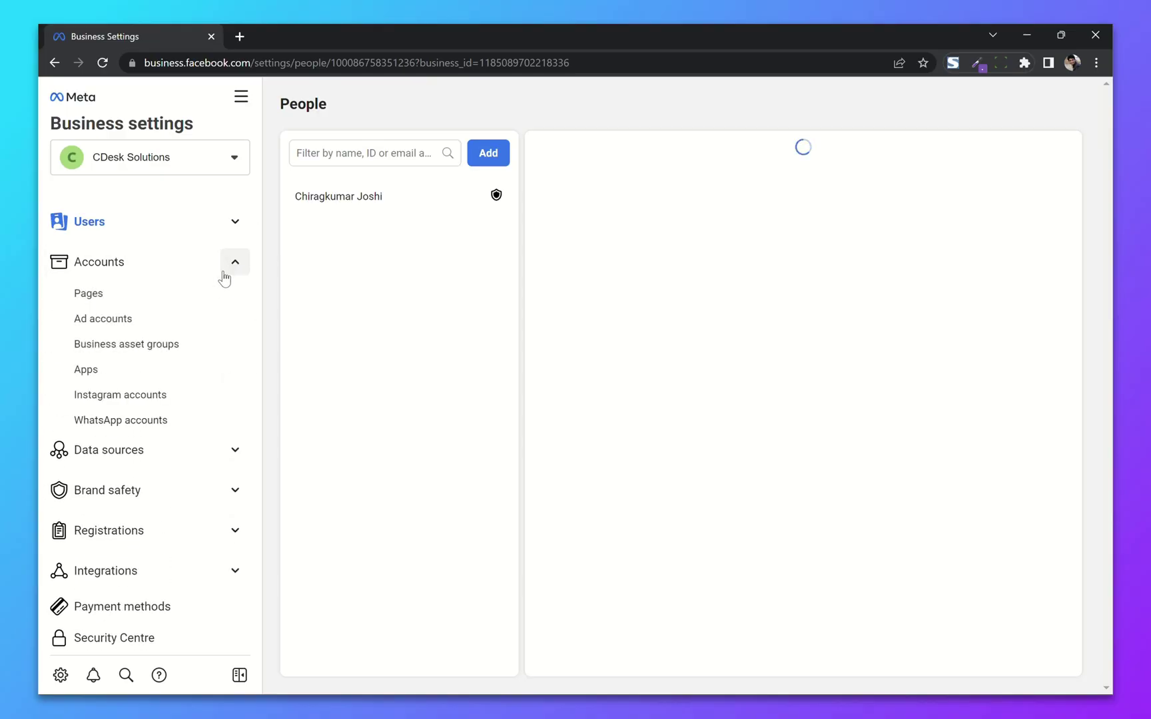
{"action": "left_click", "coordinate": [115, 301]}
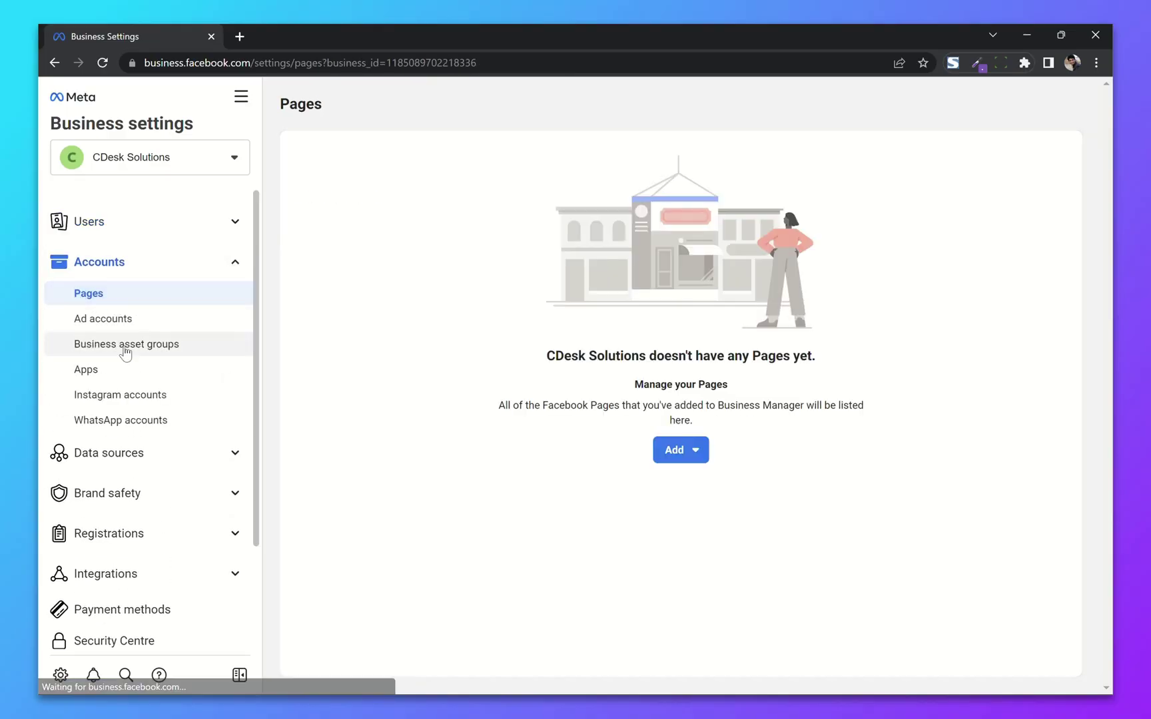
{"action": "left_click", "coordinate": [679, 450]}
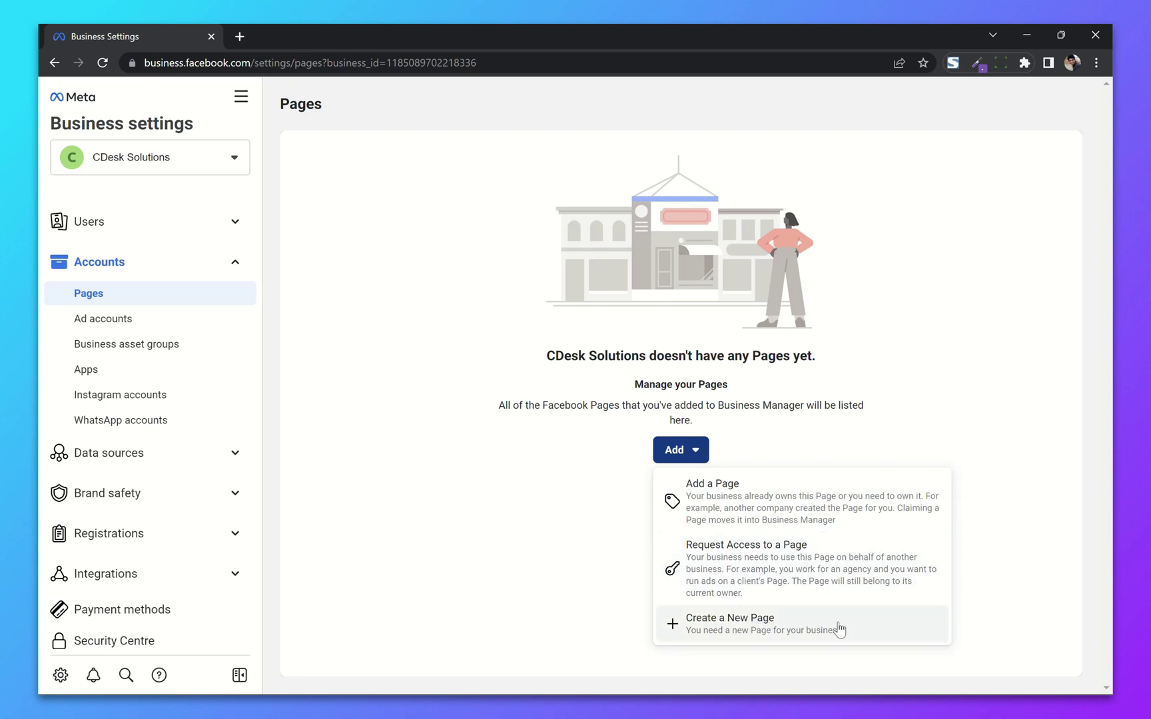
{"action": "left_click", "coordinate": [765, 621]}
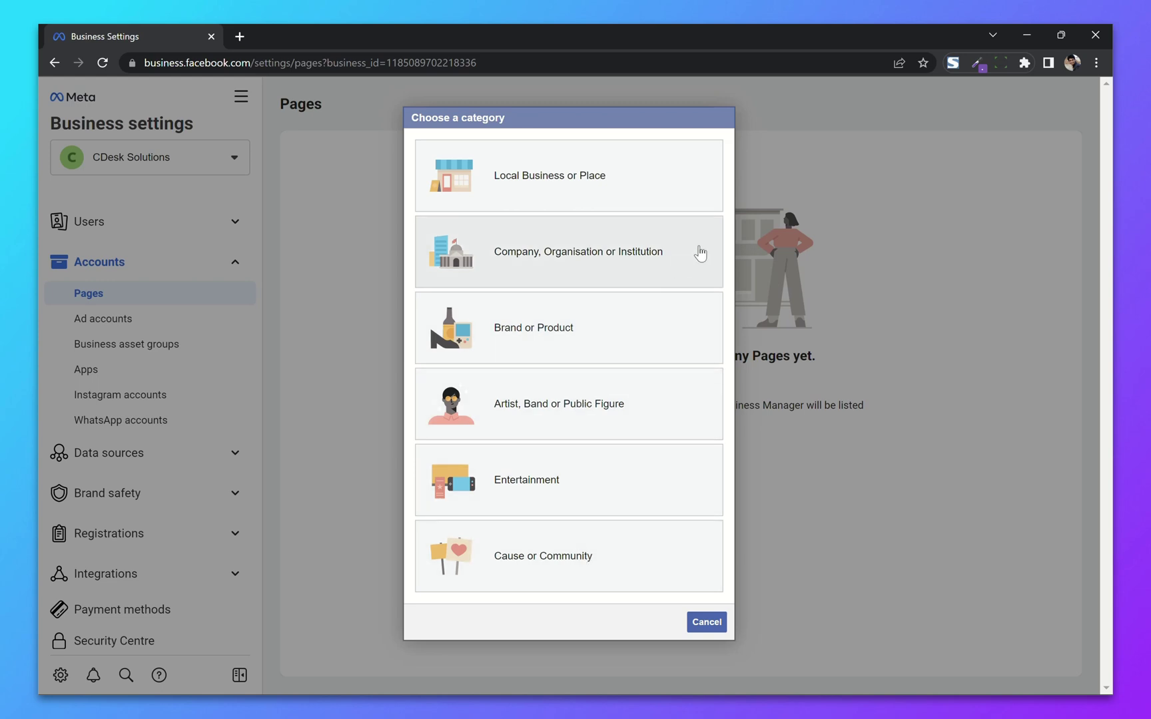
{"action": "left_click", "coordinate": [699, 253]}
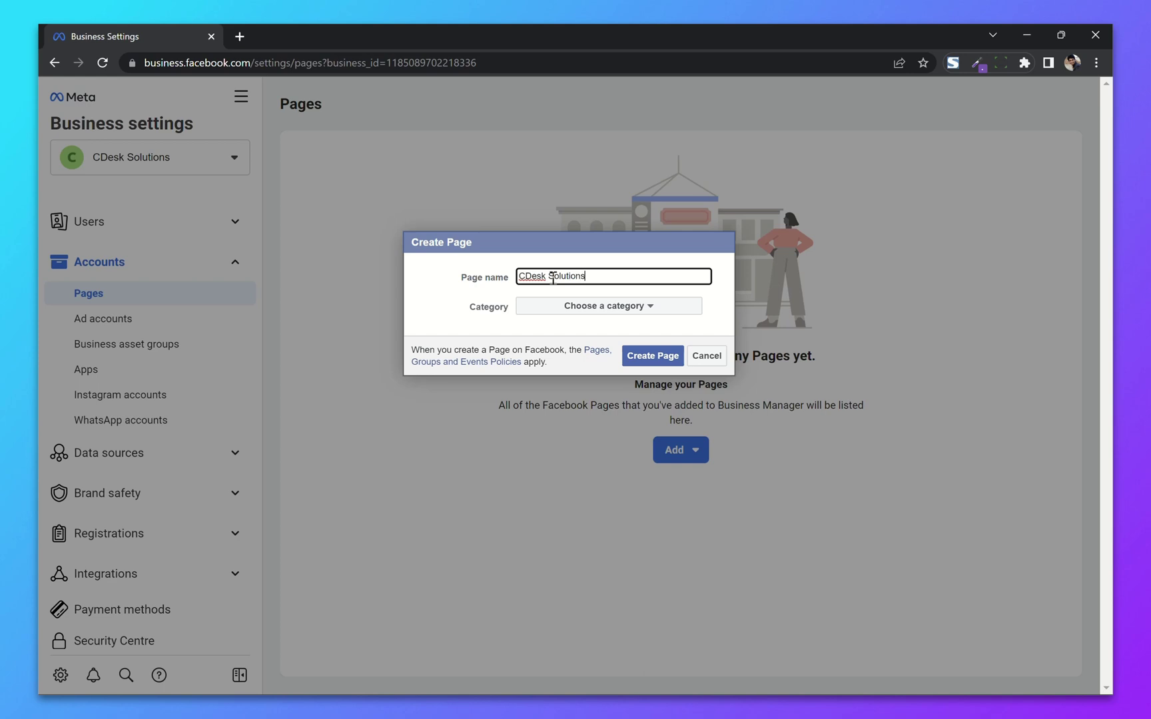
{"action": "left_click", "coordinate": [595, 307]}
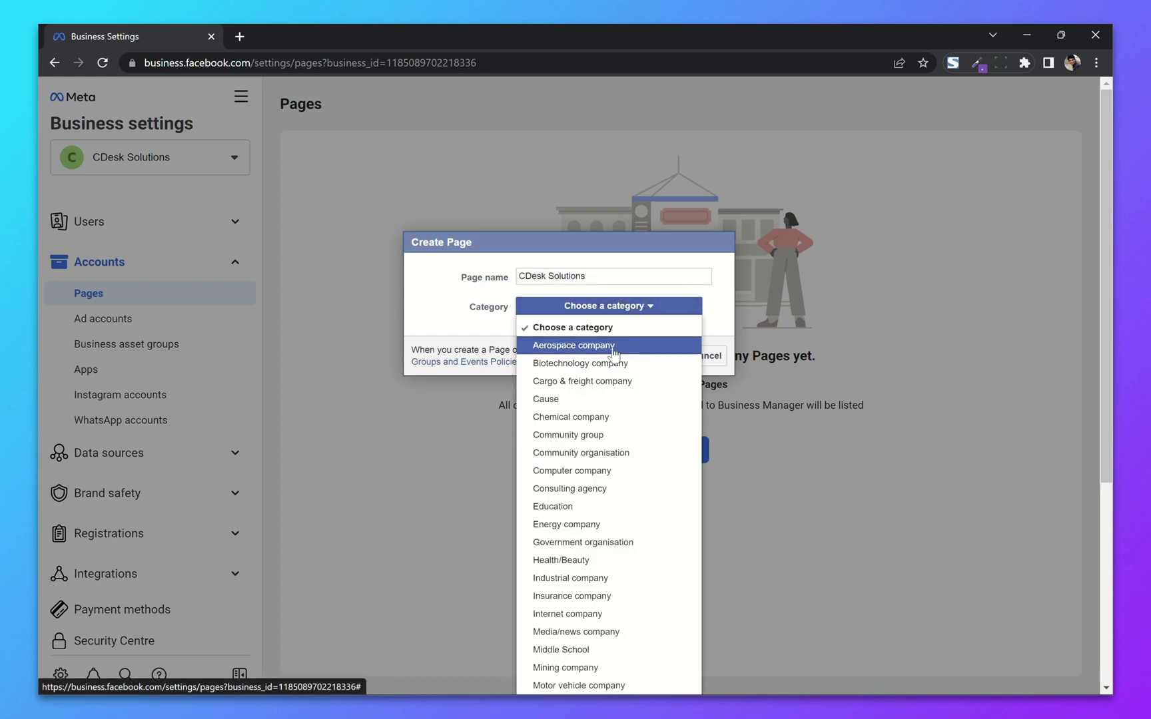
{"action": "scroll", "coordinate": [626, 466], "scroll_direction": "down", "scroll_amount": 1}
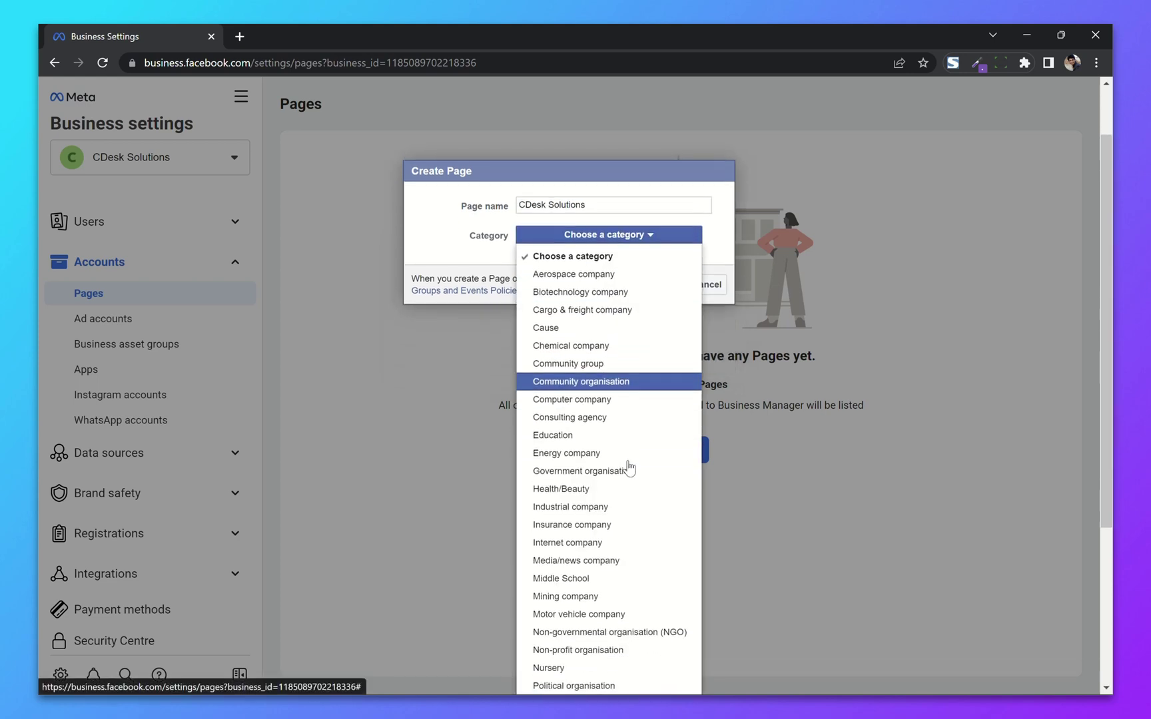
{"action": "scroll", "coordinate": [609, 495], "scroll_direction": "up", "scroll_amount": 1}
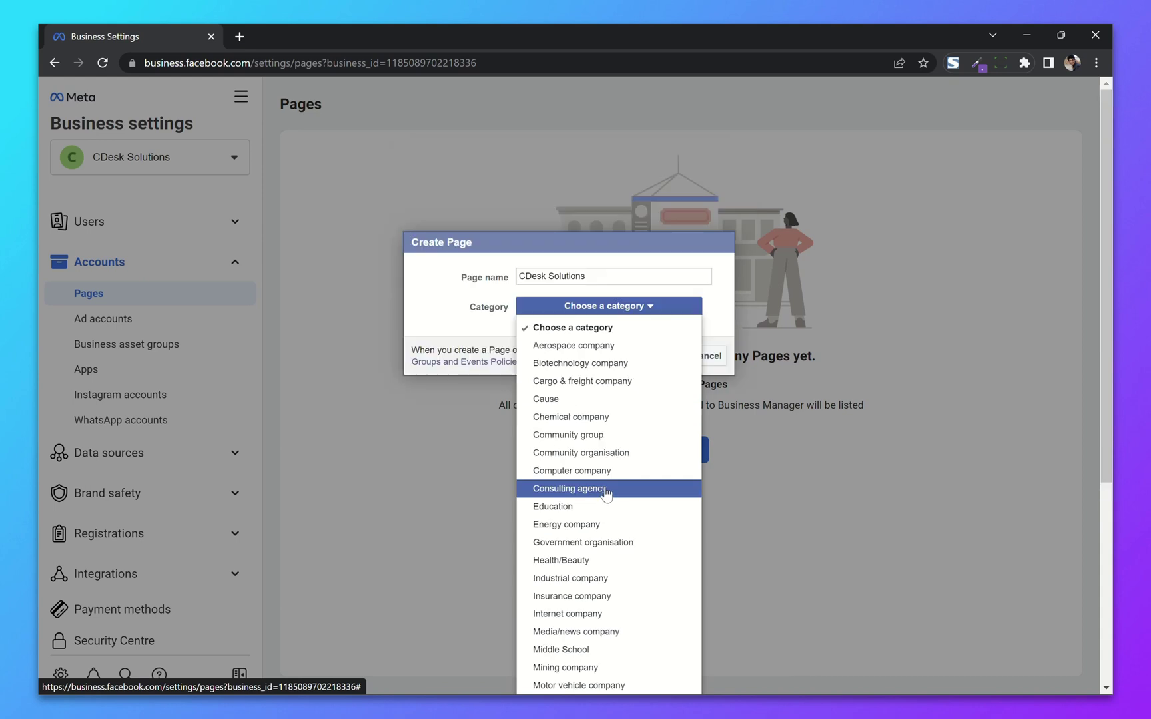
{"action": "left_click", "coordinate": [606, 492]}
{"action": "left_click", "coordinate": [641, 355]}
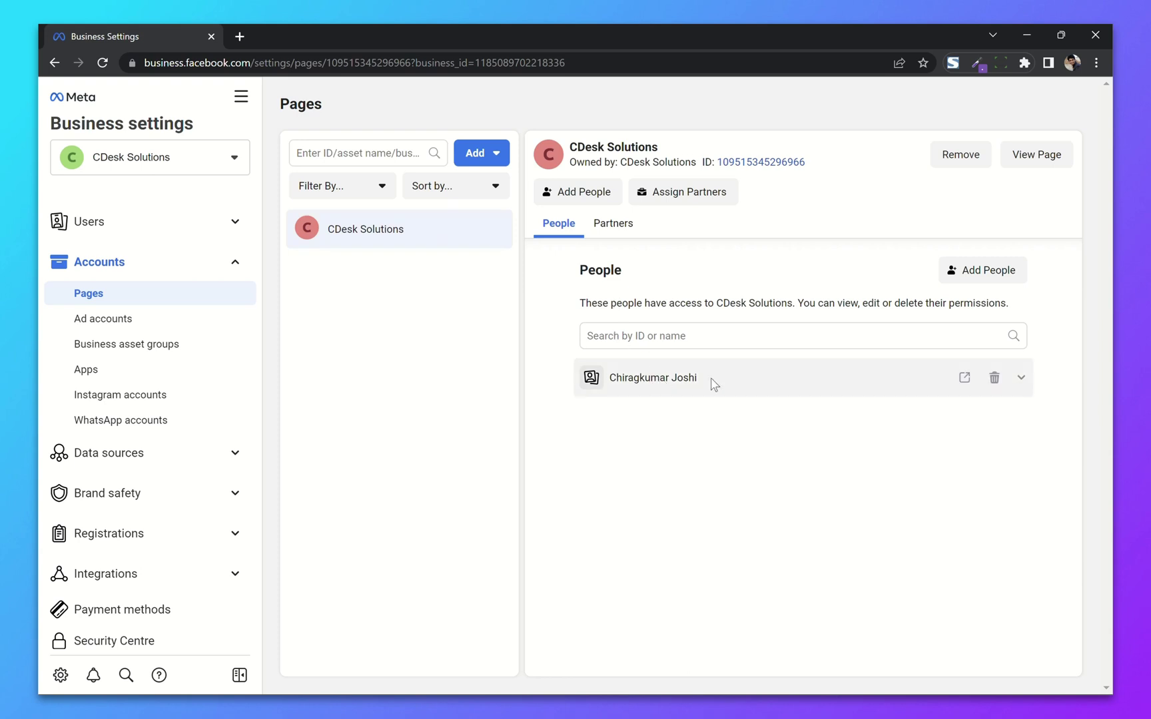
Step: Check the admin's Manage Page permission on the CDesk Solutions Page, then collapse it
{"action": "left_click", "coordinate": [1022, 379]}
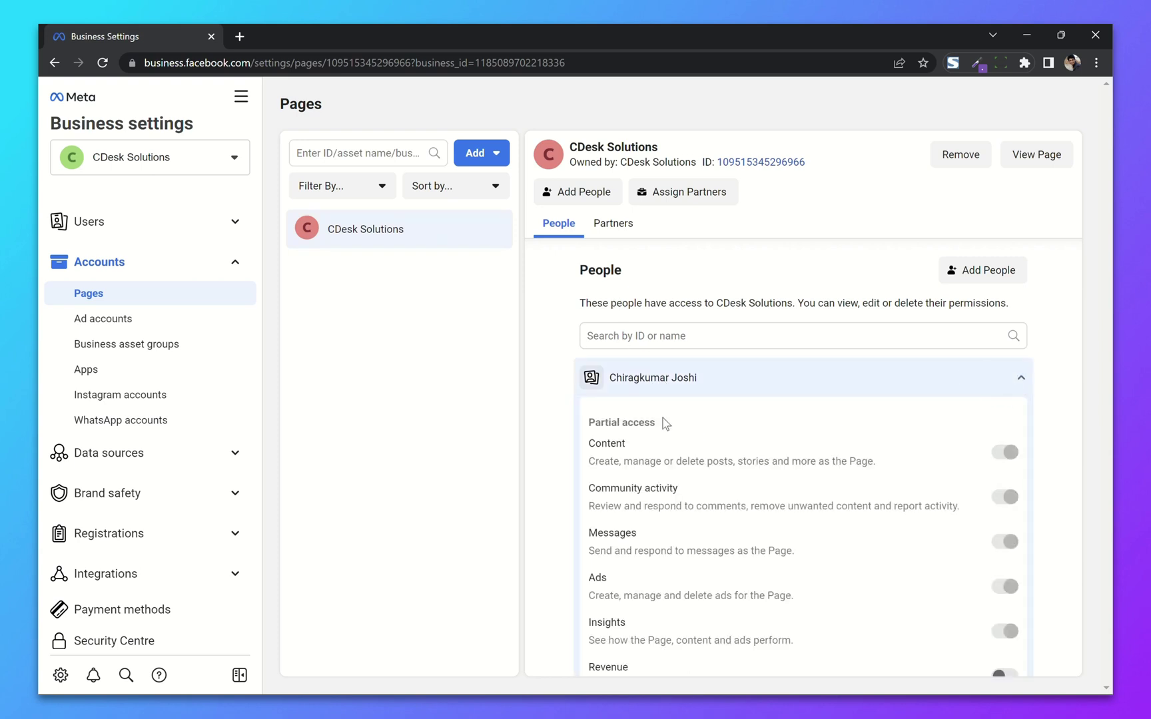
{"action": "scroll", "coordinate": [819, 441], "scroll_direction": "down", "scroll_amount": 2}
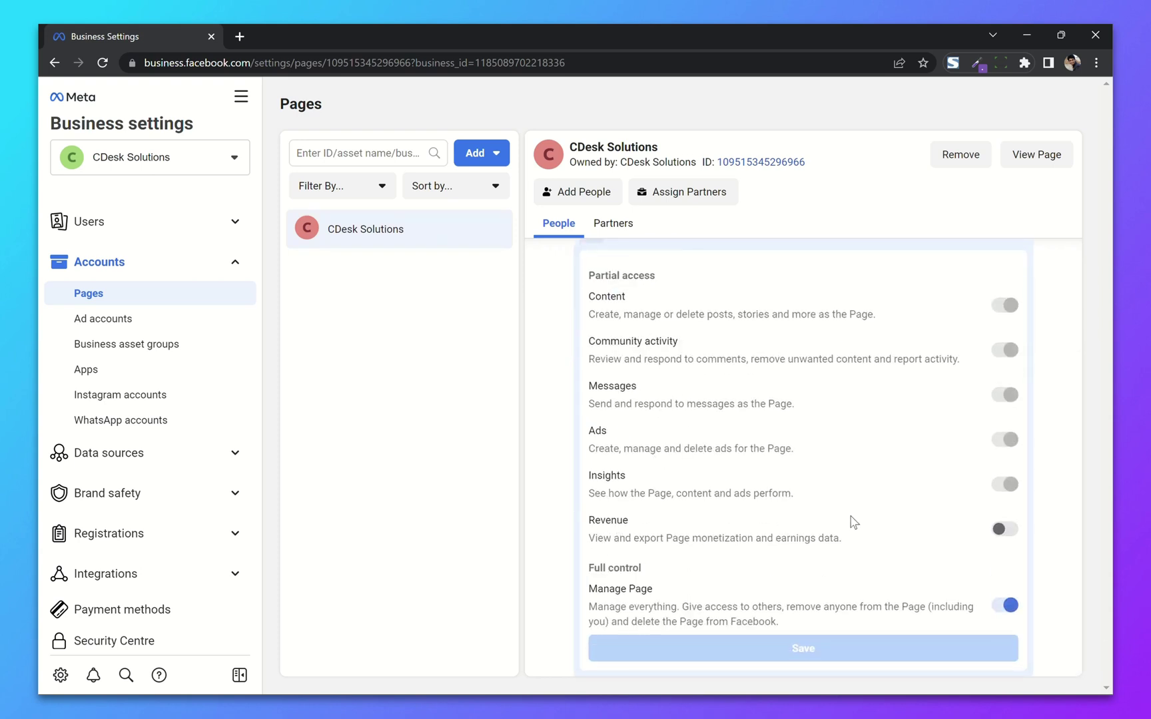
{"action": "scroll", "coordinate": [744, 474], "scroll_direction": "up", "scroll_amount": 3}
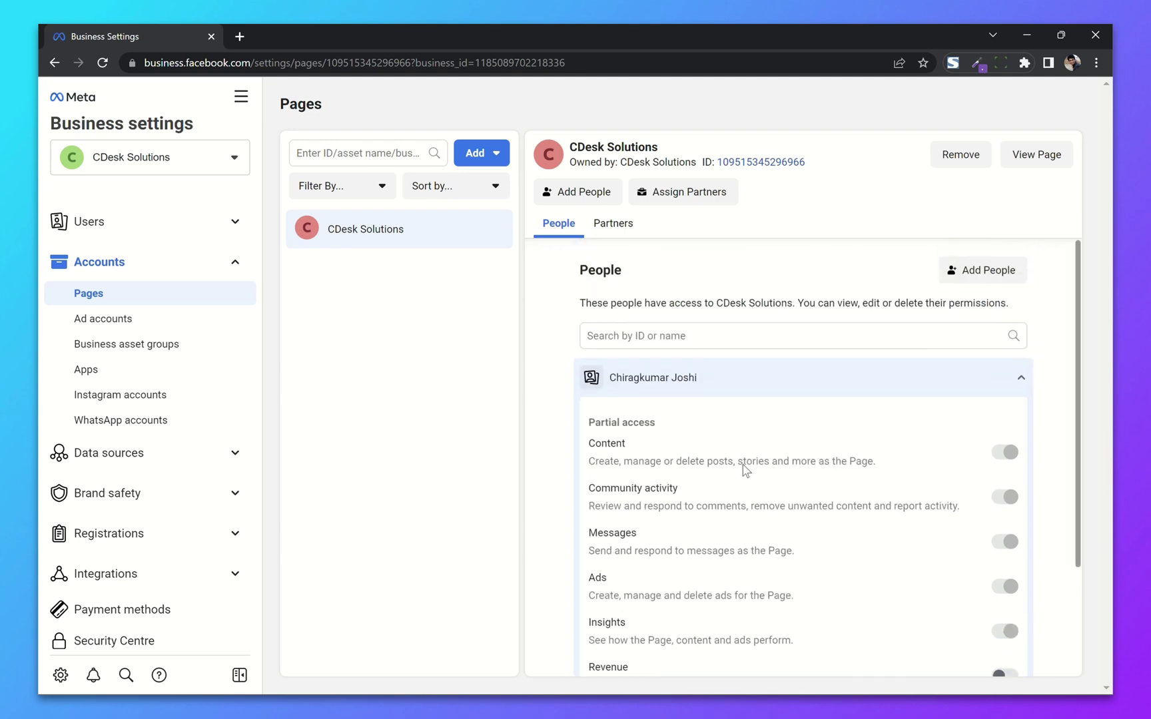
{"action": "left_click", "coordinate": [1021, 378]}
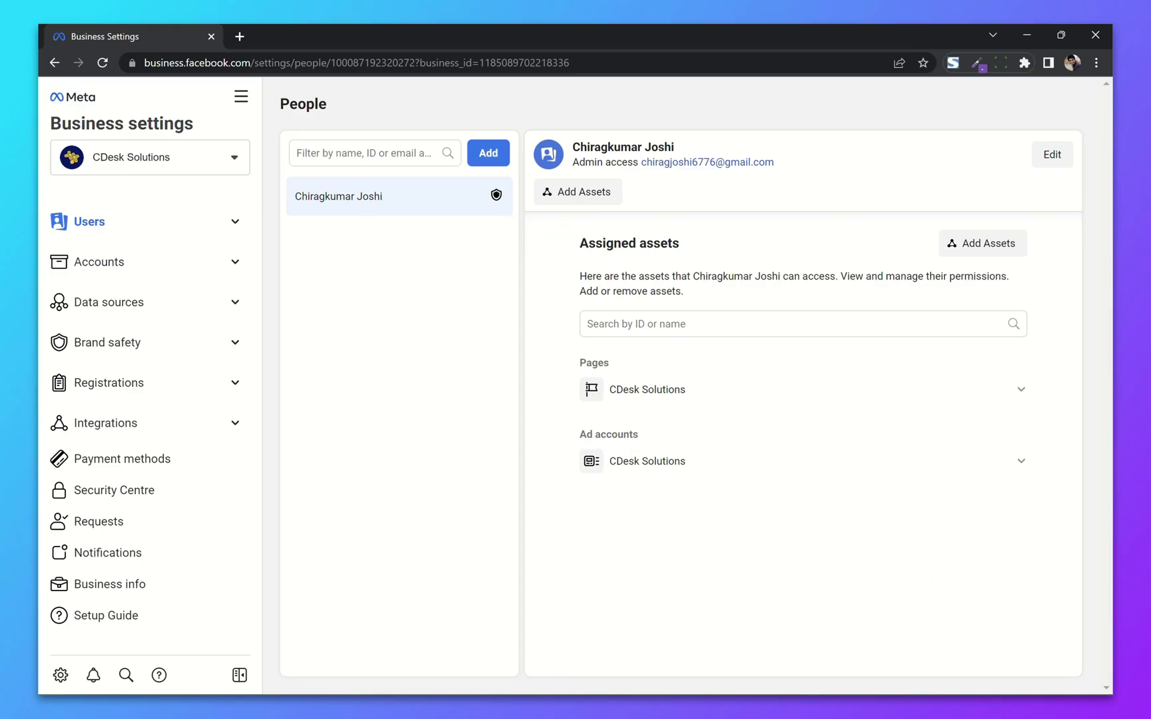
Step: Start a new people invitation and enter the invitee's email address
{"action": "left_click", "coordinate": [234, 221]}
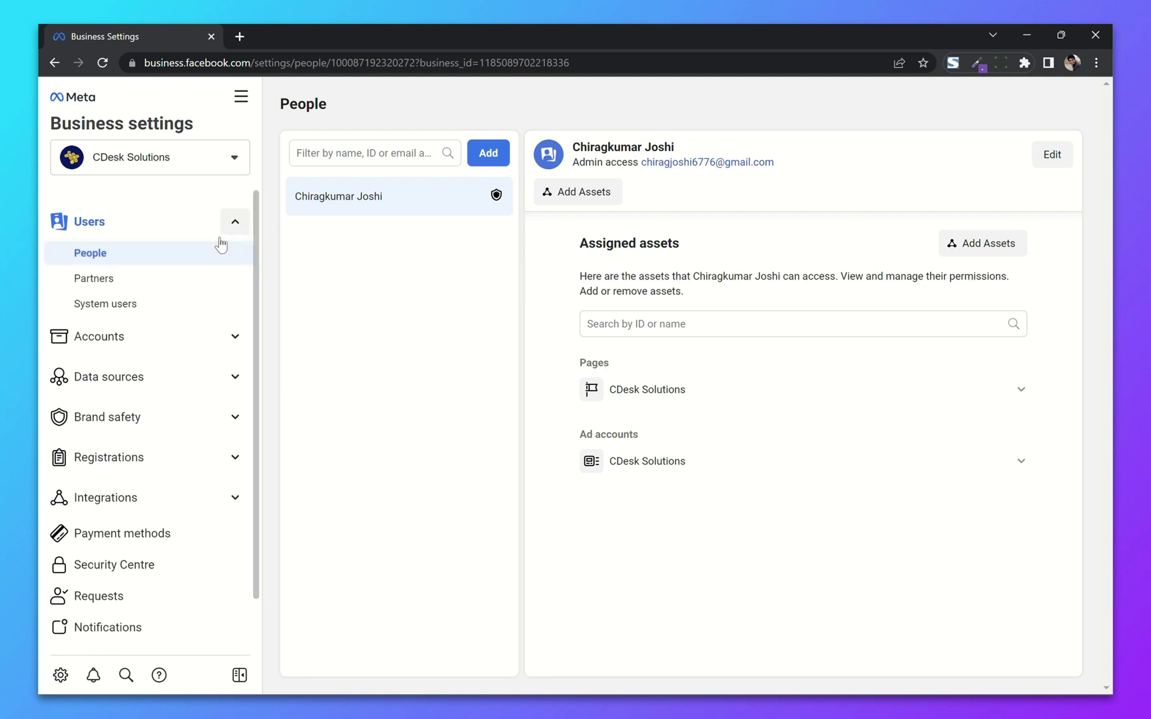
{"action": "left_click", "coordinate": [487, 155]}
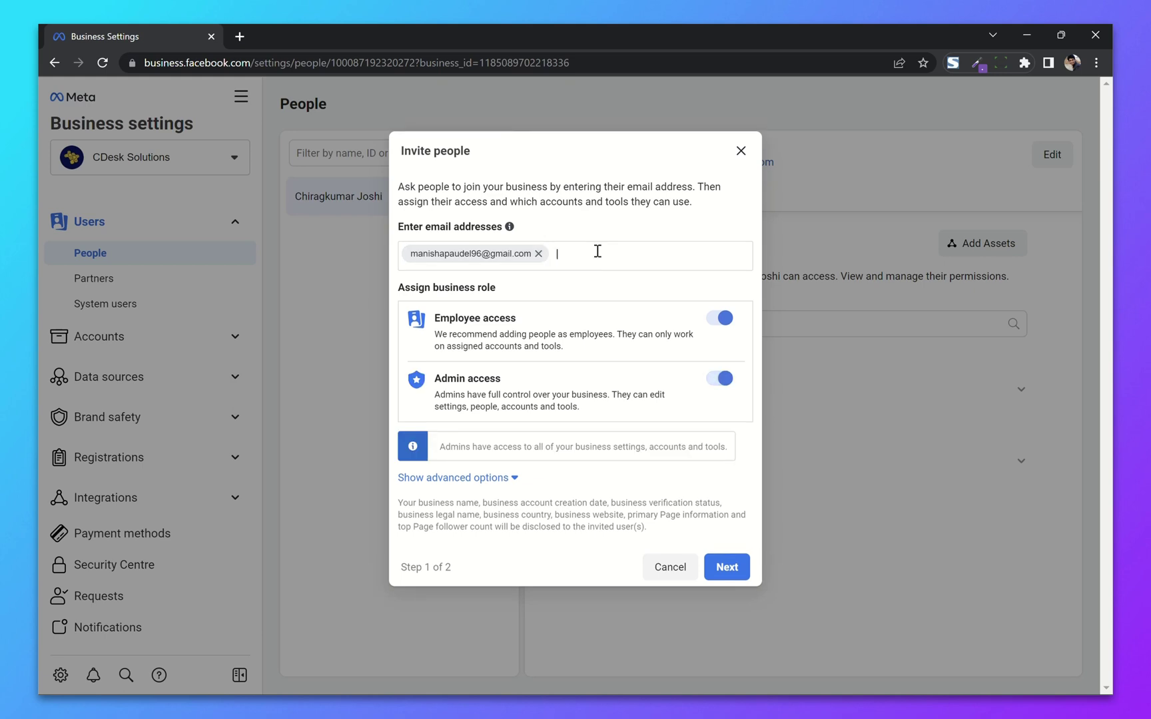
{"action": "key", "text": "Return"}
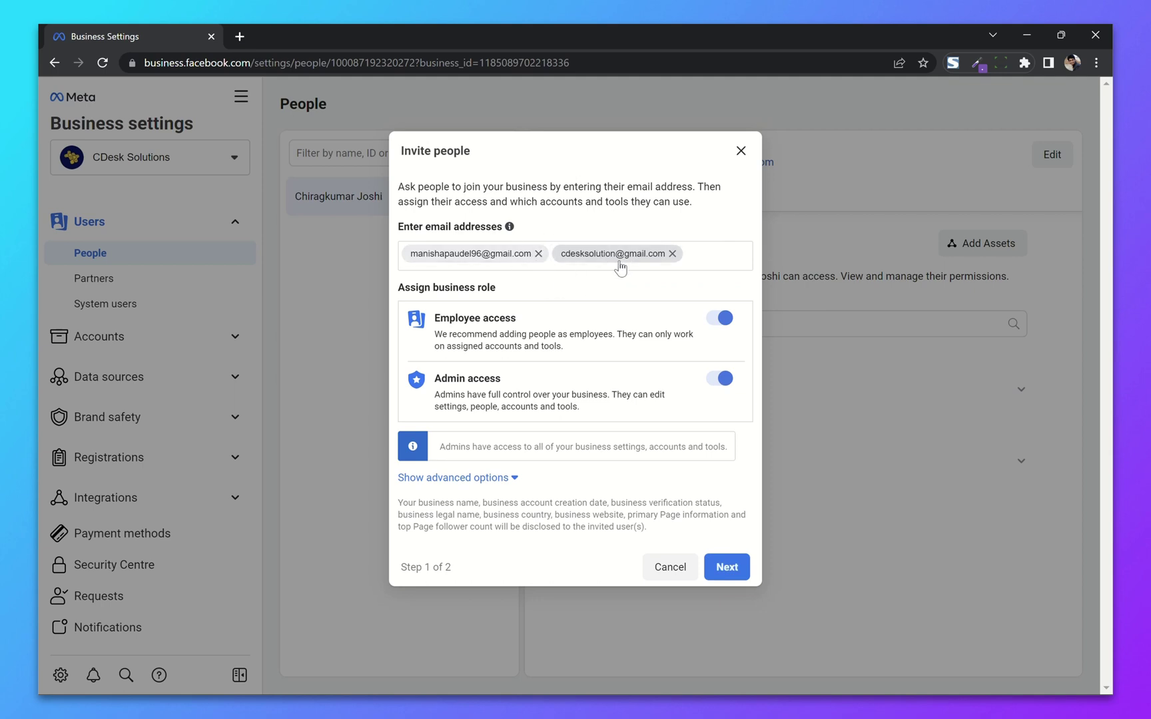
Step: Add the Finance editor and Developer roles to the invitation
{"action": "left_click", "coordinate": [511, 478]}
{"action": "scroll", "coordinate": [587, 400], "scroll_direction": "down", "scroll_amount": 3}
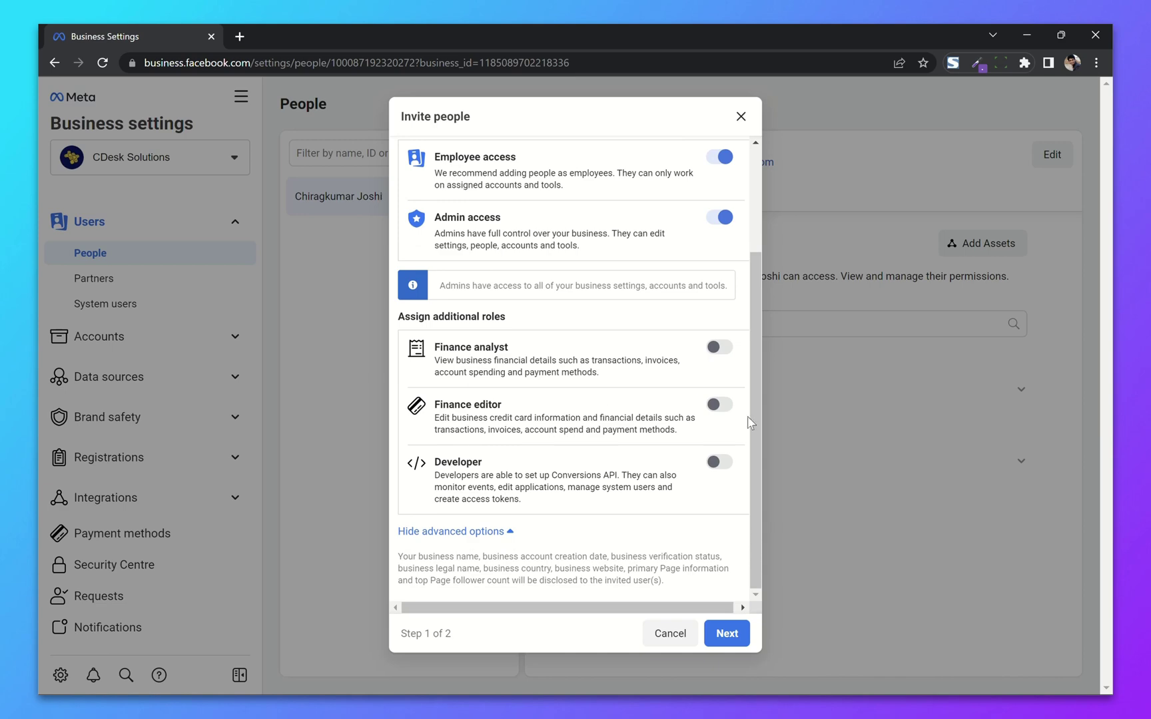
{"action": "left_click", "coordinate": [719, 404]}
{"action": "left_click", "coordinate": [719, 462]}
{"action": "scroll", "coordinate": [664, 411], "scroll_direction": "up", "scroll_amount": 1}
{"action": "scroll", "coordinate": [664, 411], "scroll_direction": "up", "scroll_amount": 3}
{"action": "left_click", "coordinate": [736, 633]}
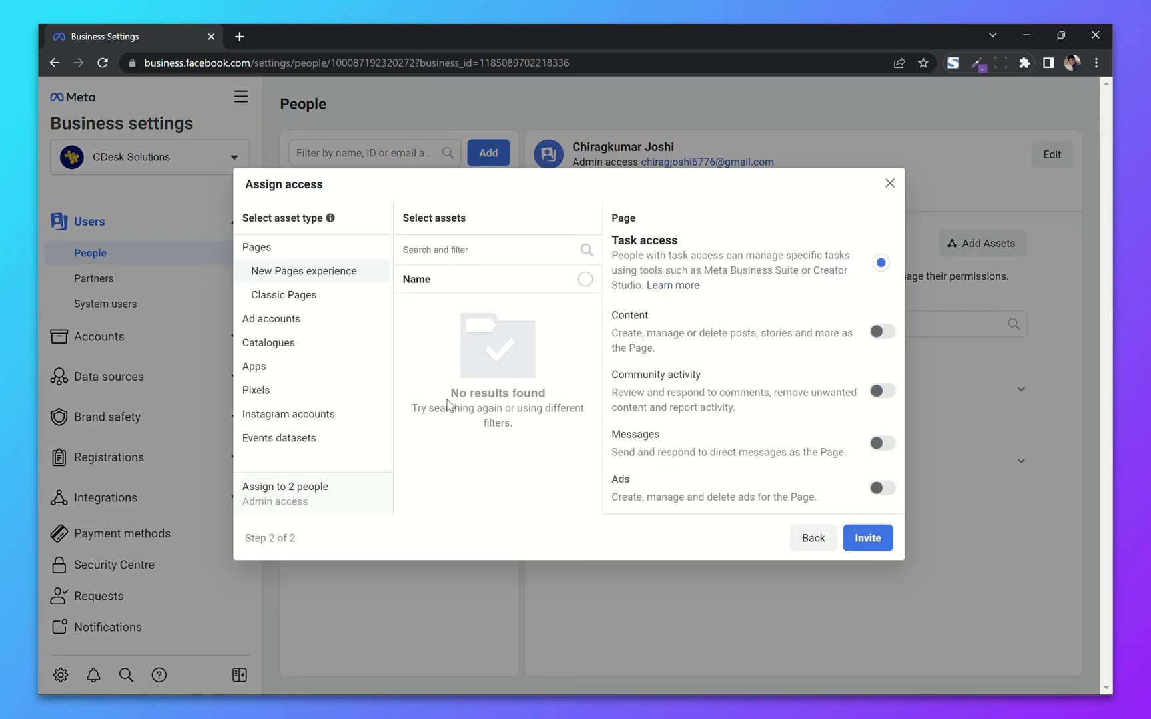
Step: Give the invitees full control of the CDesk Solutions Page, including content, Insights and revenue
{"action": "left_click", "coordinate": [288, 303]}
{"action": "left_click", "coordinate": [460, 312]}
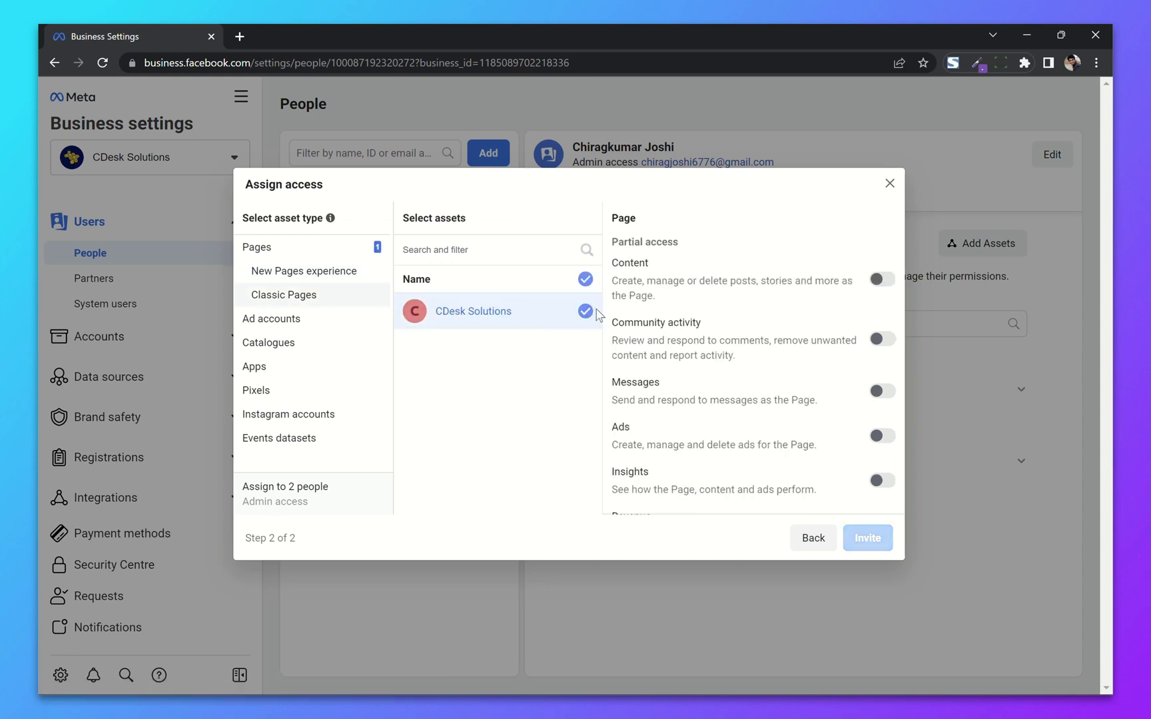
{"action": "left_click", "coordinate": [883, 279]}
{"action": "left_click", "coordinate": [884, 478]}
{"action": "scroll", "coordinate": [812, 393], "scroll_direction": "down", "scroll_amount": 2}
{"action": "left_click", "coordinate": [882, 377]}
{"action": "left_click", "coordinate": [882, 469]}
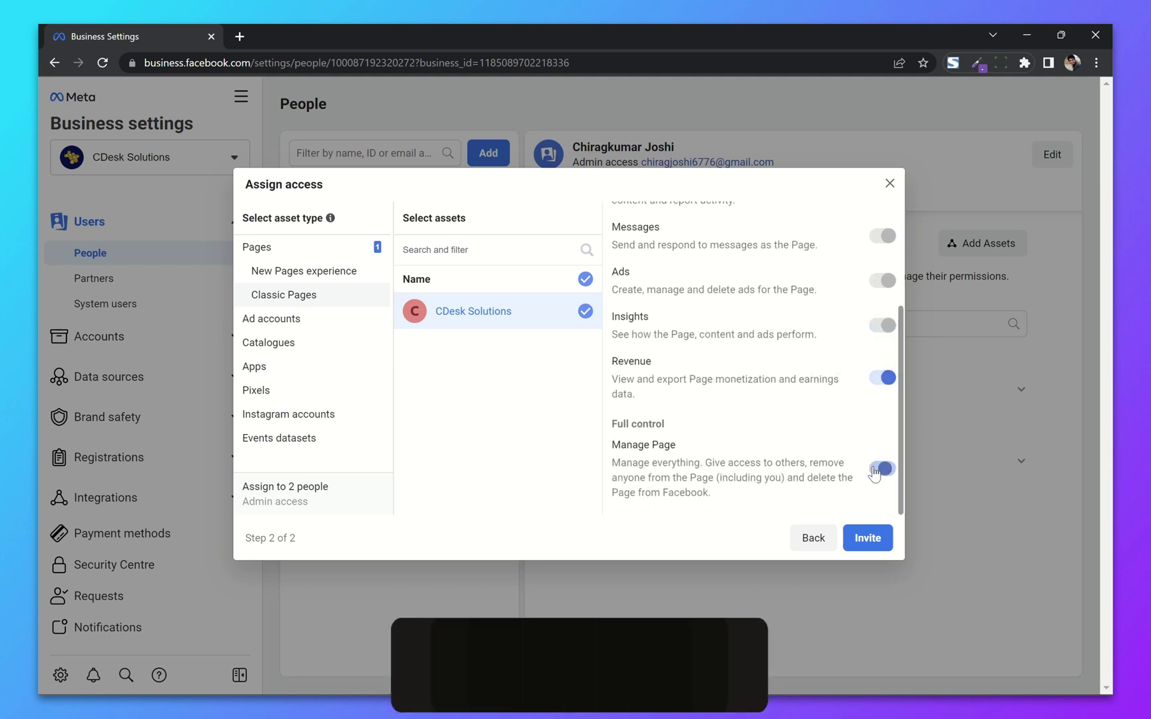
Step: Grant full control of the ad account, then send the invitations and close the confirmation
{"action": "left_click", "coordinate": [299, 319]}
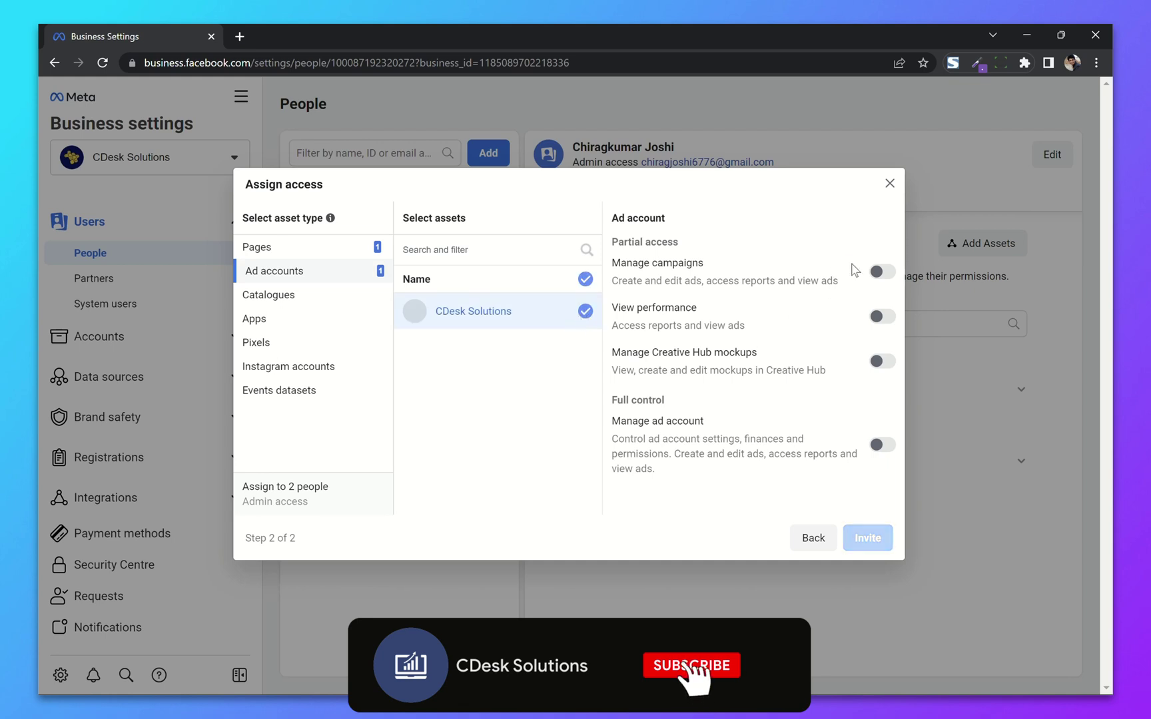
{"action": "left_click", "coordinate": [883, 271]}
{"action": "left_click", "coordinate": [882, 444]}
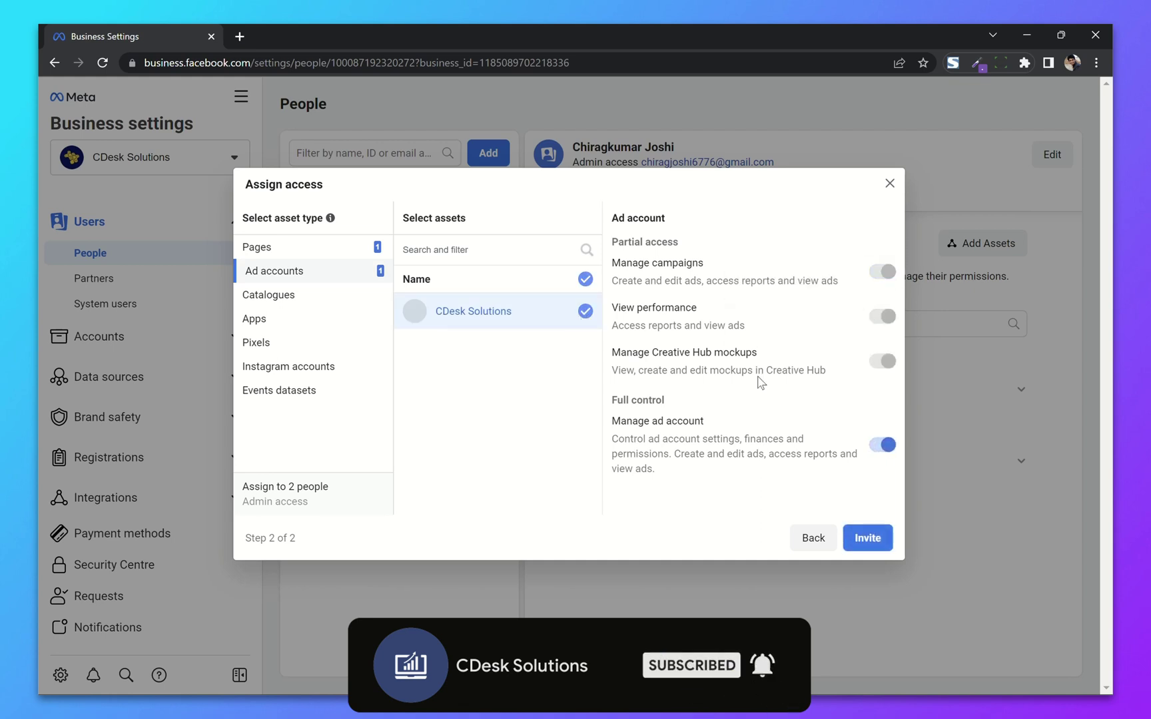
{"action": "left_click", "coordinate": [264, 341]}
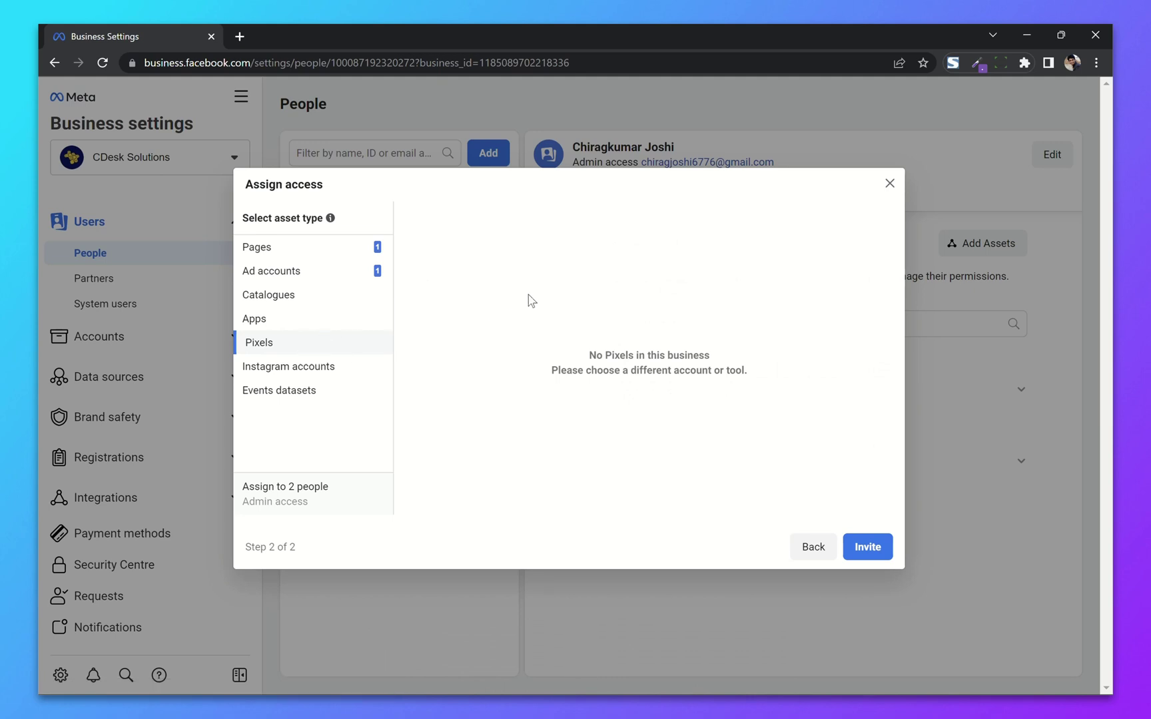
{"action": "left_click", "coordinate": [867, 546]}
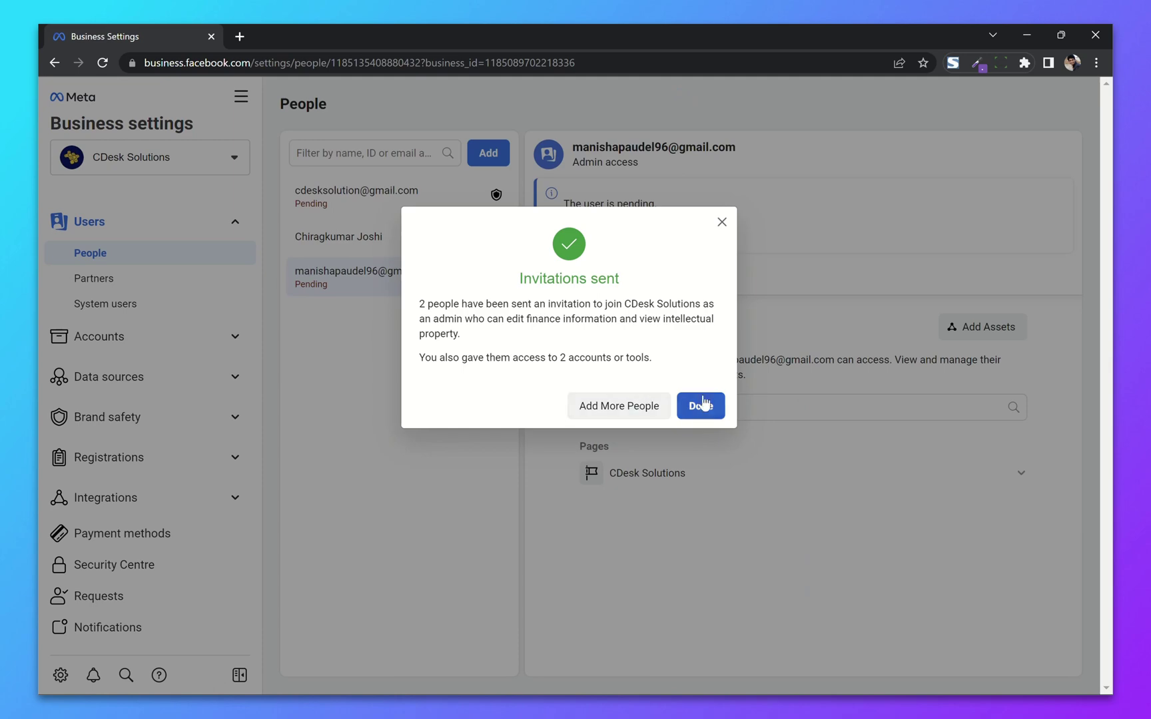
{"action": "left_click", "coordinate": [701, 404]}
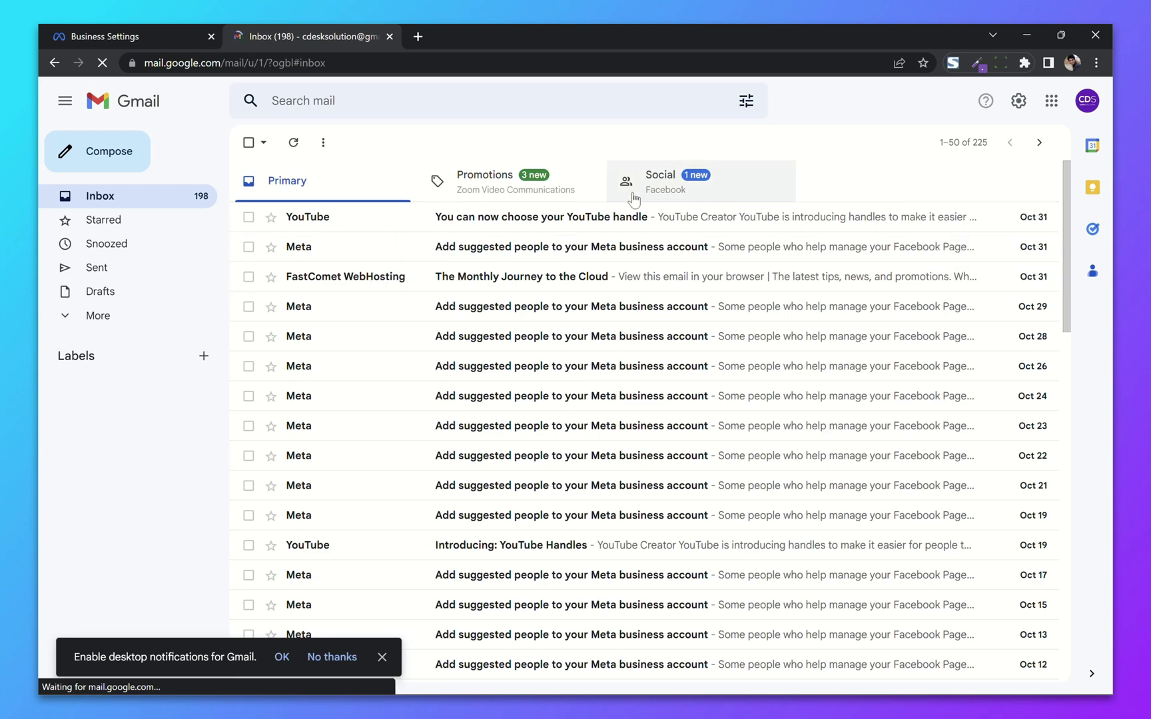
Step: From Gmail's Social tab, open the 'CDesk Solutions has invited you' email and choose Get started
{"action": "left_click", "coordinate": [733, 191]}
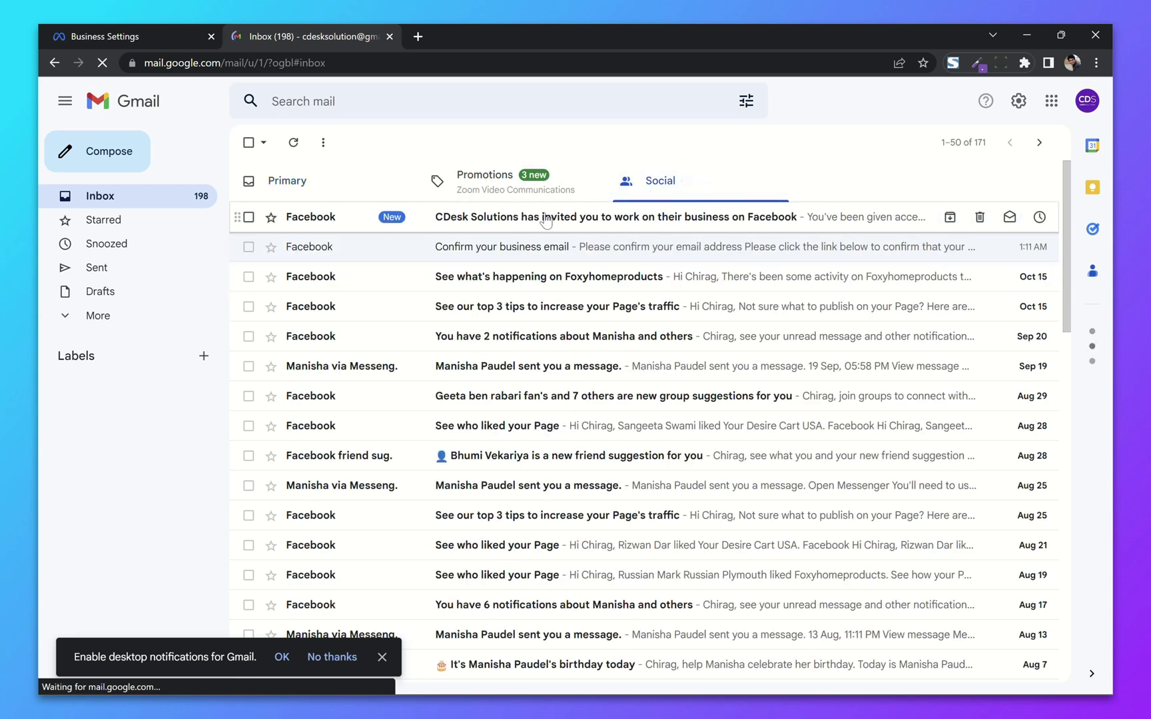
{"action": "left_click", "coordinate": [422, 217]}
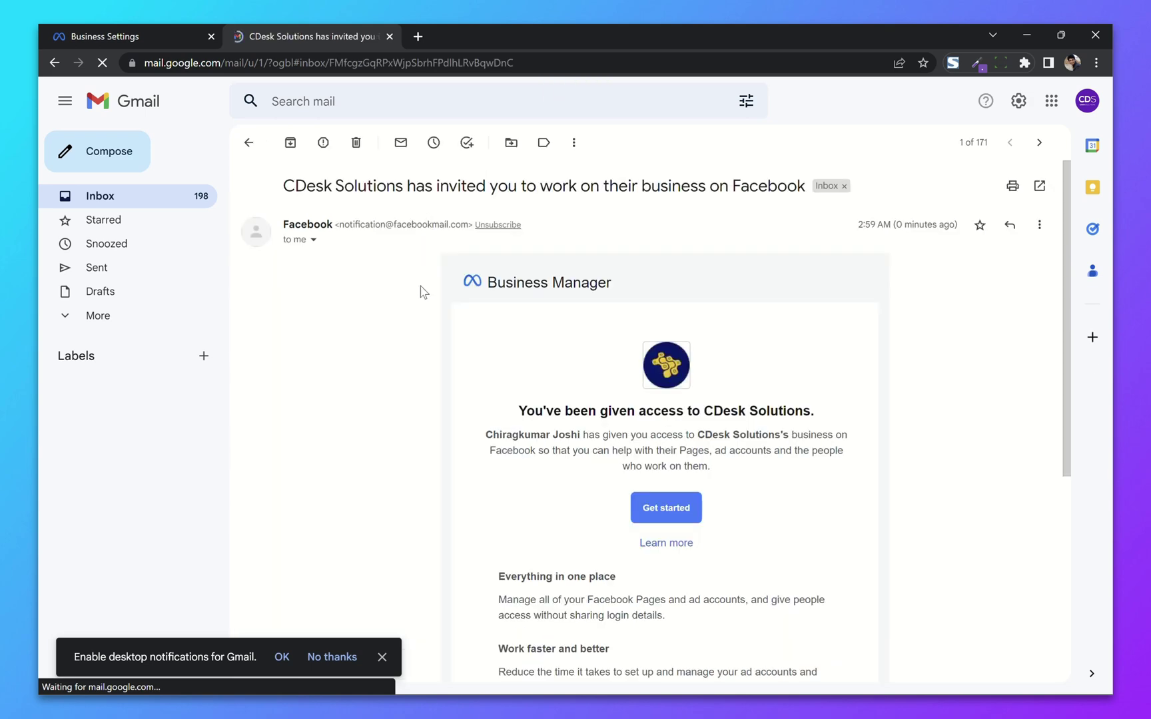
{"action": "scroll", "coordinate": [535, 361], "scroll_direction": "down", "scroll_amount": 2}
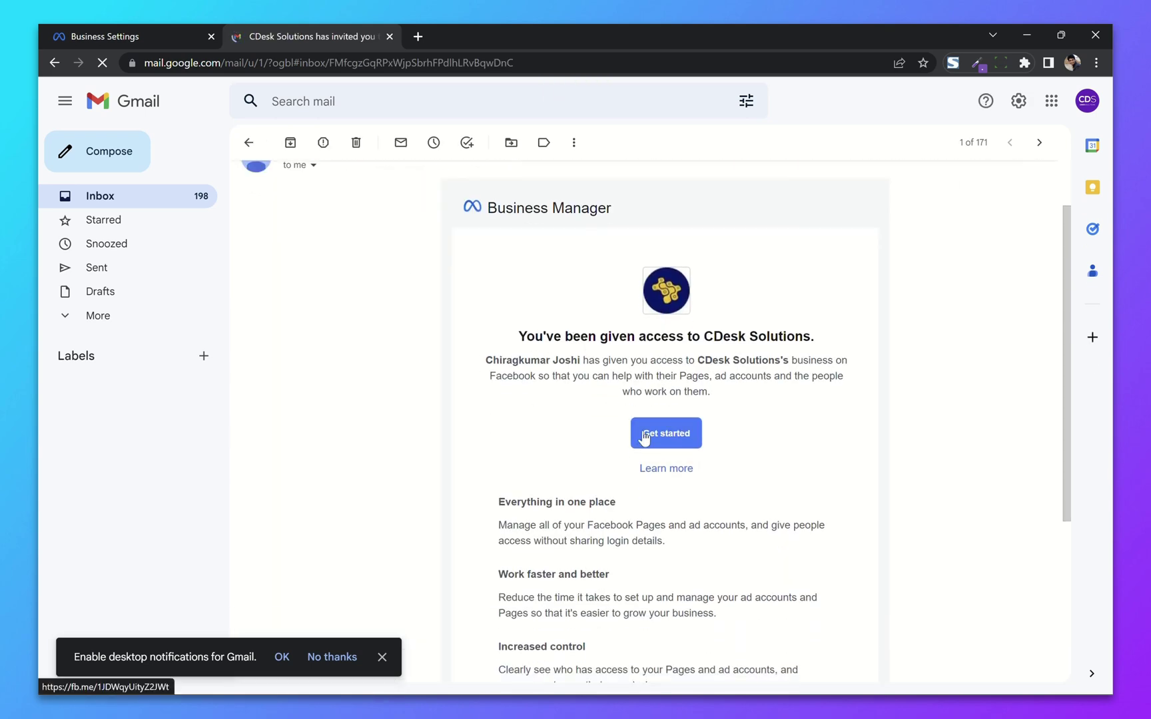
{"action": "left_click", "coordinate": [666, 433]}
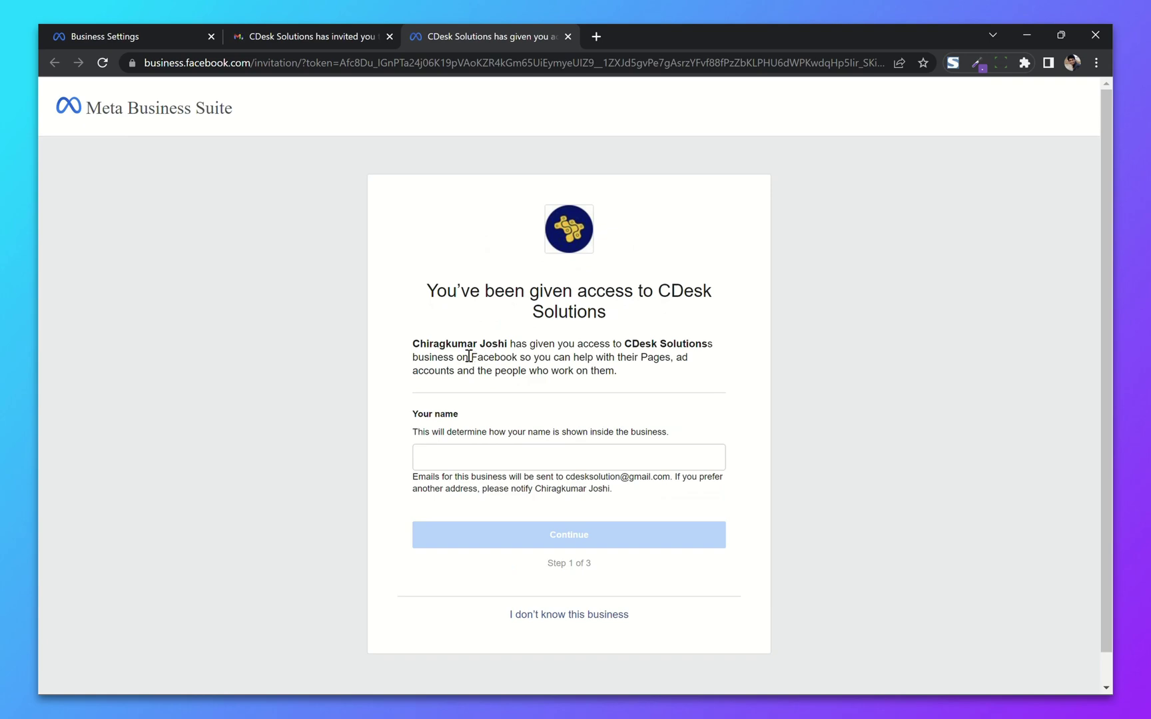
Step: Enter the invitee's full name as display name and continue past the review step
{"action": "left_click", "coordinate": [458, 430]}
{"action": "key", "text": "Return"}
{"action": "scroll", "coordinate": [411, 429], "scroll_direction": "down", "scroll_amount": 2}
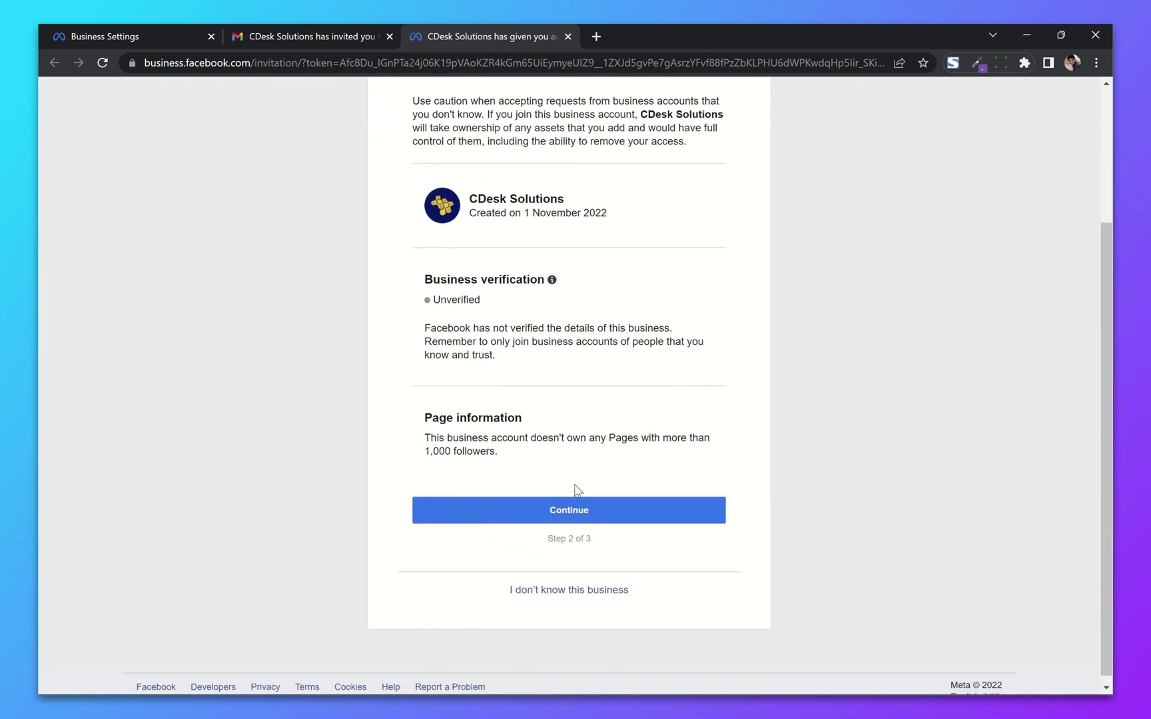
{"action": "left_click", "coordinate": [582, 512]}
{"action": "scroll", "coordinate": [419, 467], "scroll_direction": "down", "scroll_amount": 2}
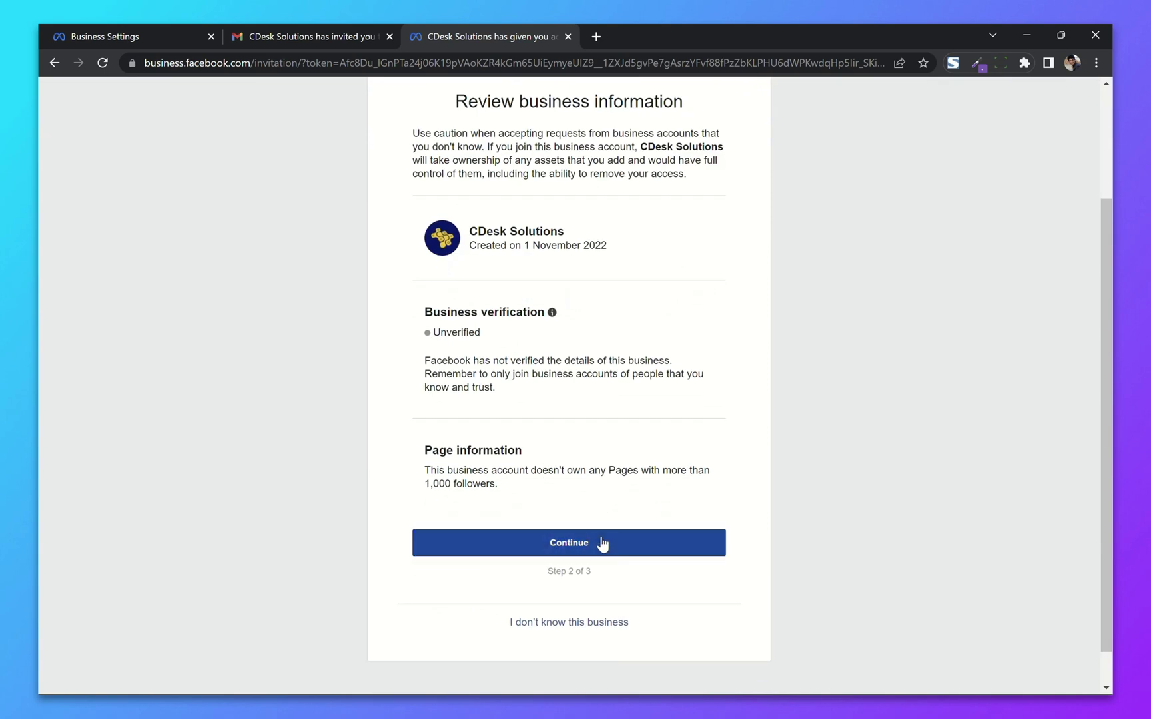
{"action": "left_click", "coordinate": [602, 544]}
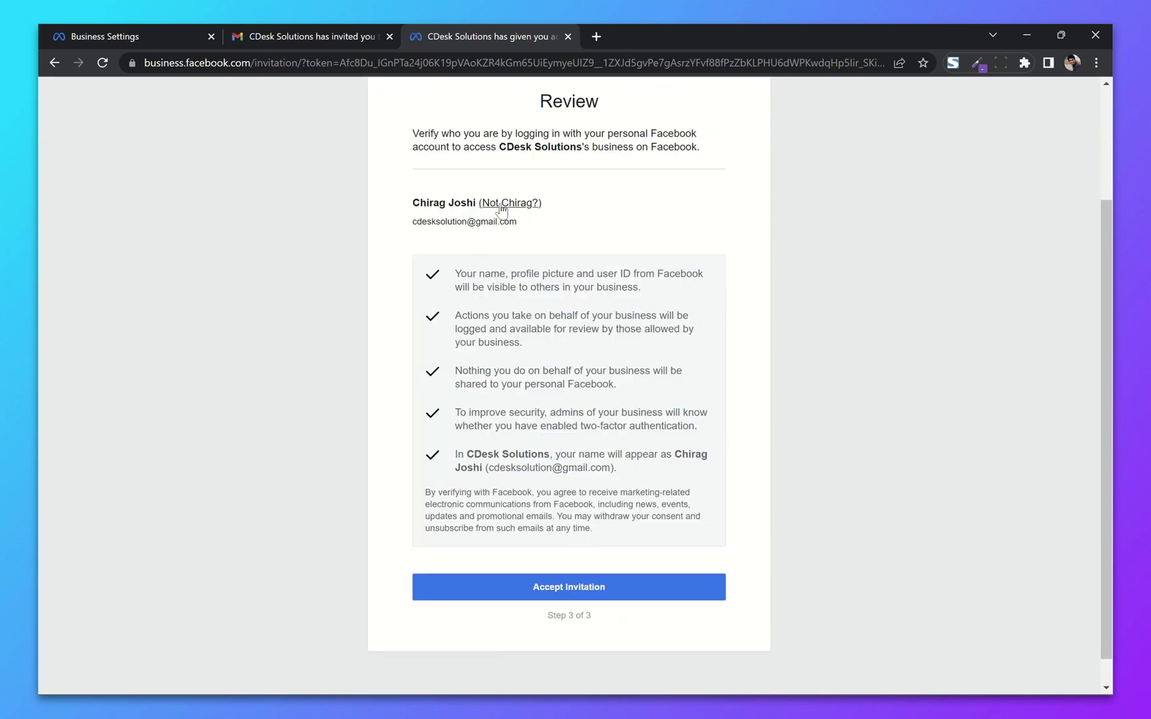
Step: Accept the invitation to join CDesk Solutions
{"action": "left_click_drag", "start_coordinate": [410, 228], "coordinate": [532, 226]}
{"action": "left_click", "coordinate": [536, 232]}
{"action": "left_click", "coordinate": [620, 584]}
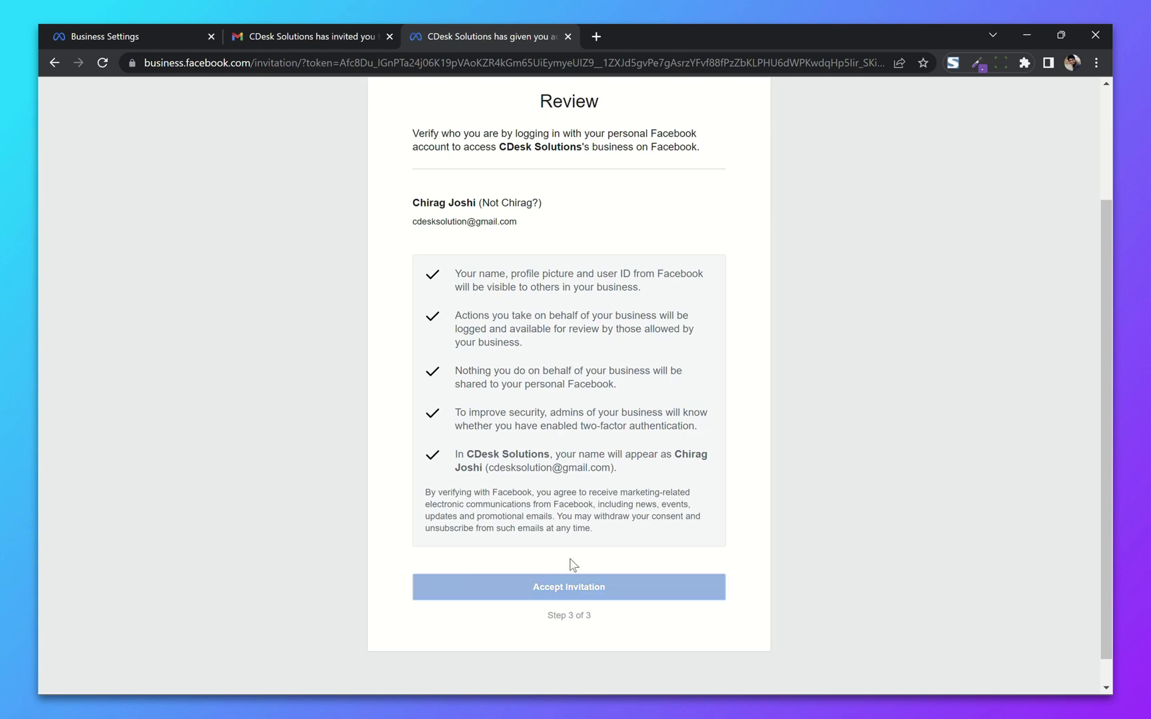
{"action": "scroll", "coordinate": [390, 451], "scroll_direction": "up", "scroll_amount": 3}
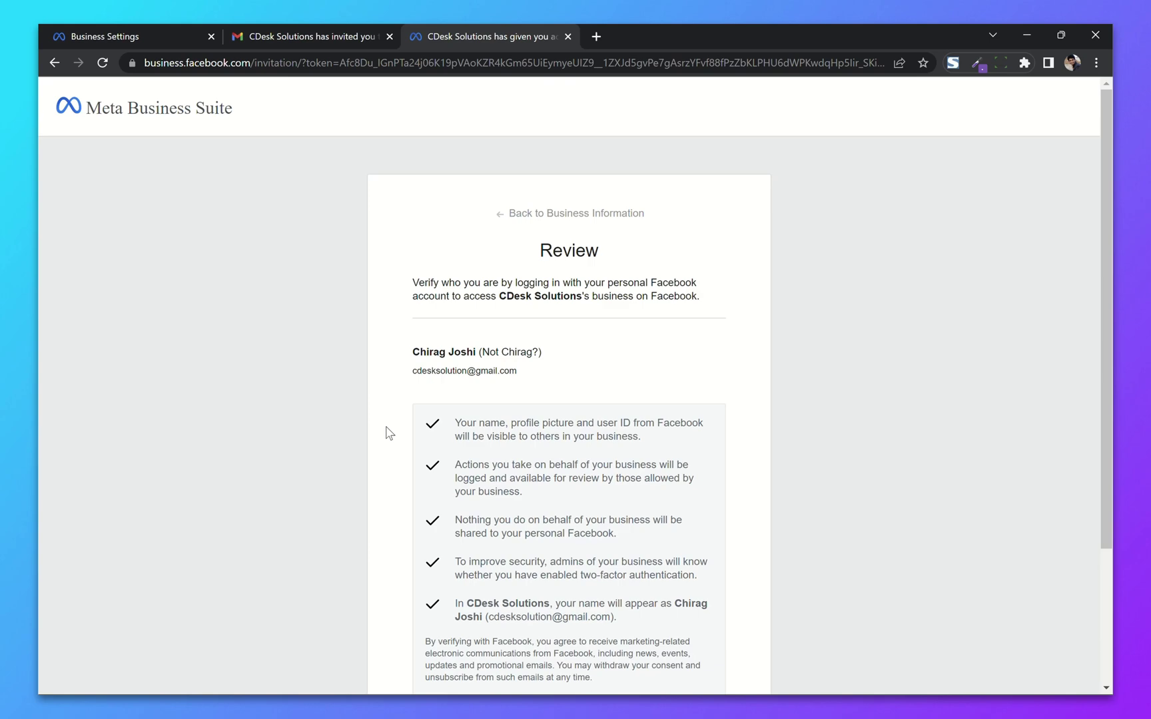
{"action": "scroll", "coordinate": [390, 433], "scroll_direction": "down", "scroll_amount": 1}
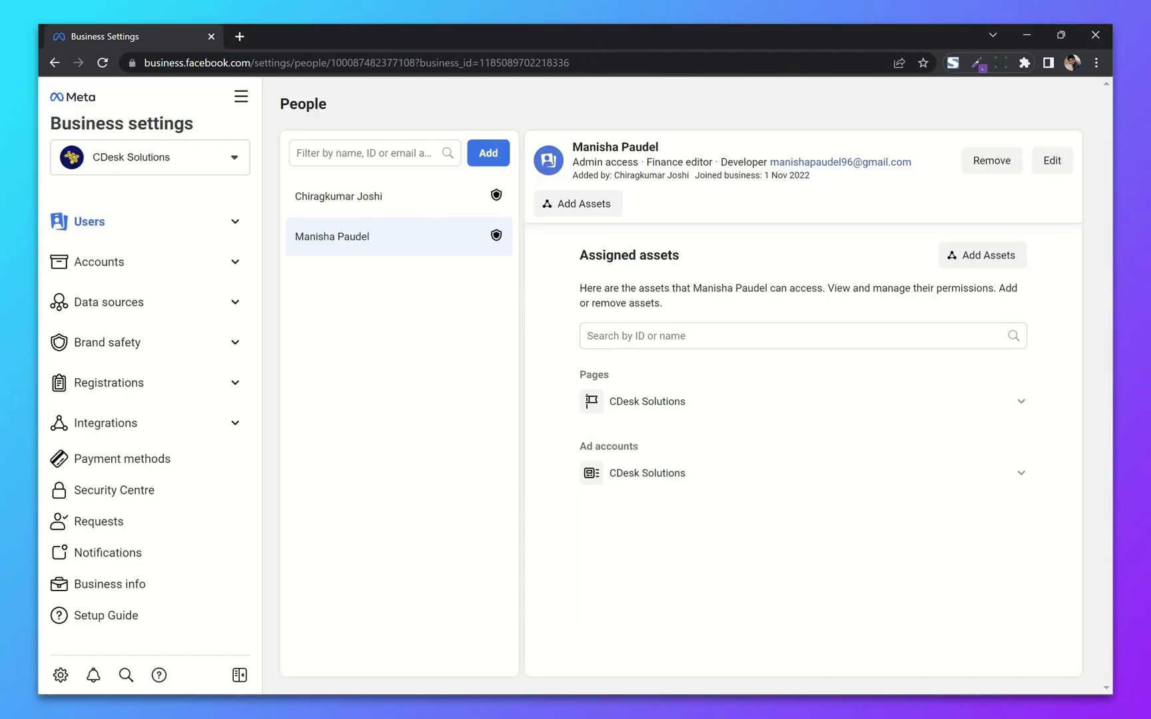
Step: Add a pixel under Data sources > Pixels, keeping the default name CDesk Solutions's pixel
{"action": "left_click", "coordinate": [234, 303]}
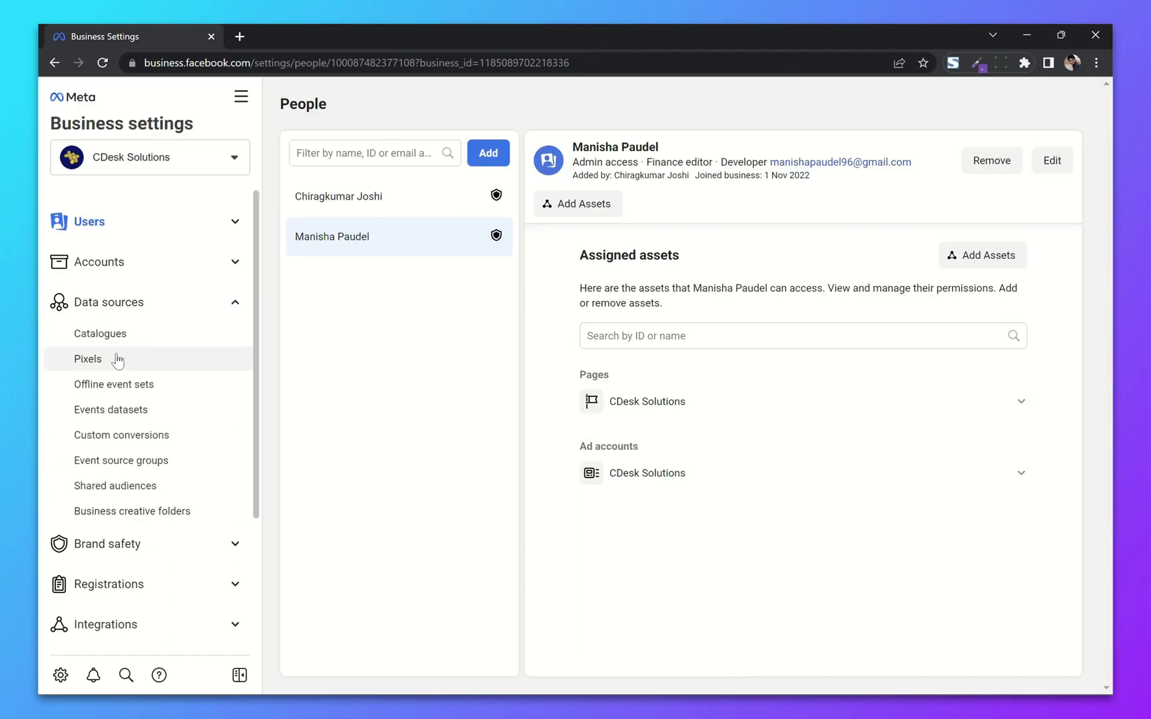
{"action": "left_click", "coordinate": [146, 360]}
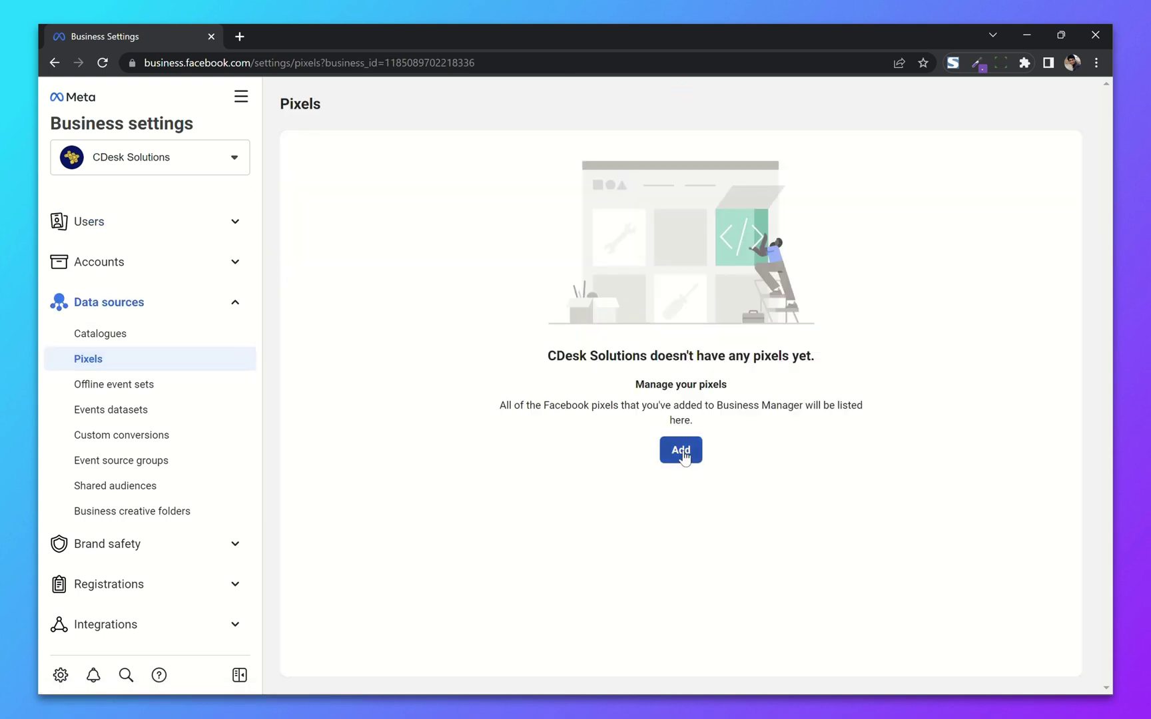
{"action": "left_click", "coordinate": [681, 451]}
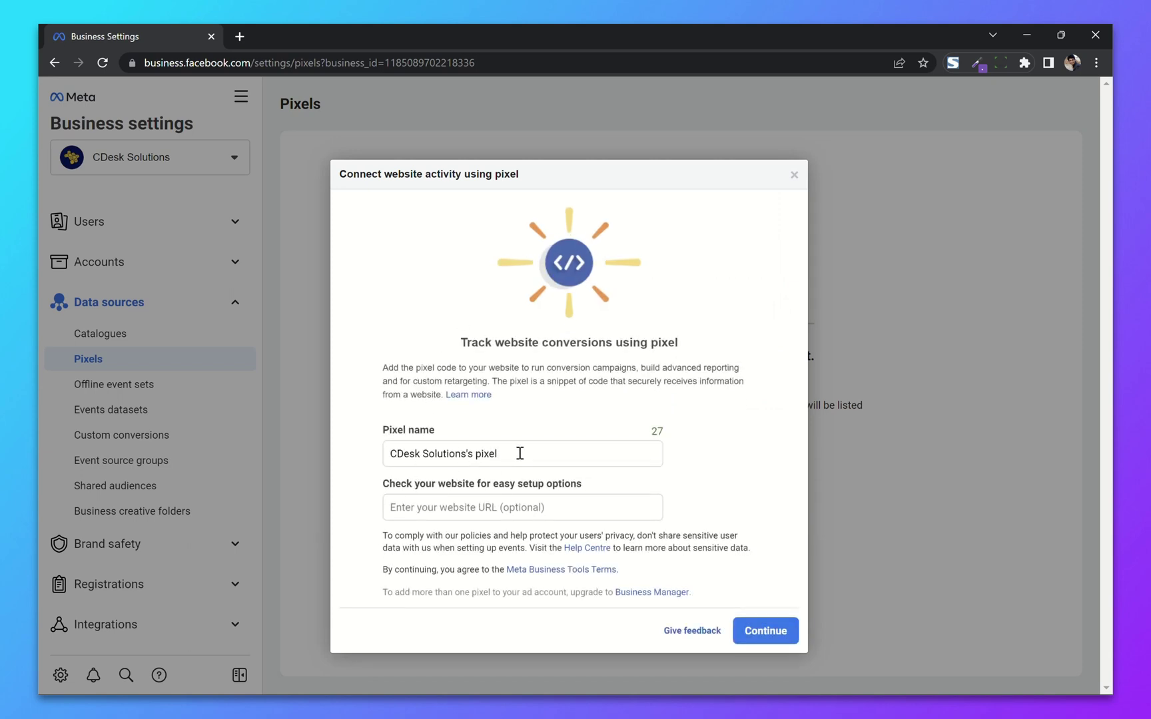
{"action": "left_click", "coordinate": [445, 511]}
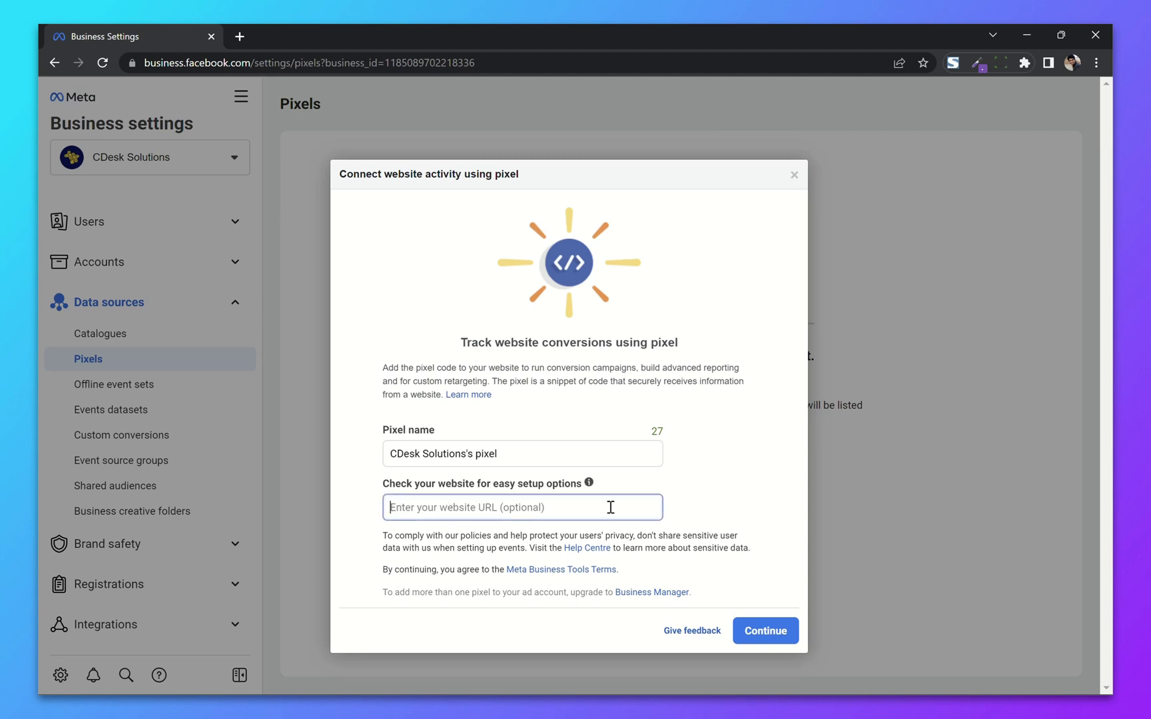
{"action": "left_click", "coordinate": [761, 631]}
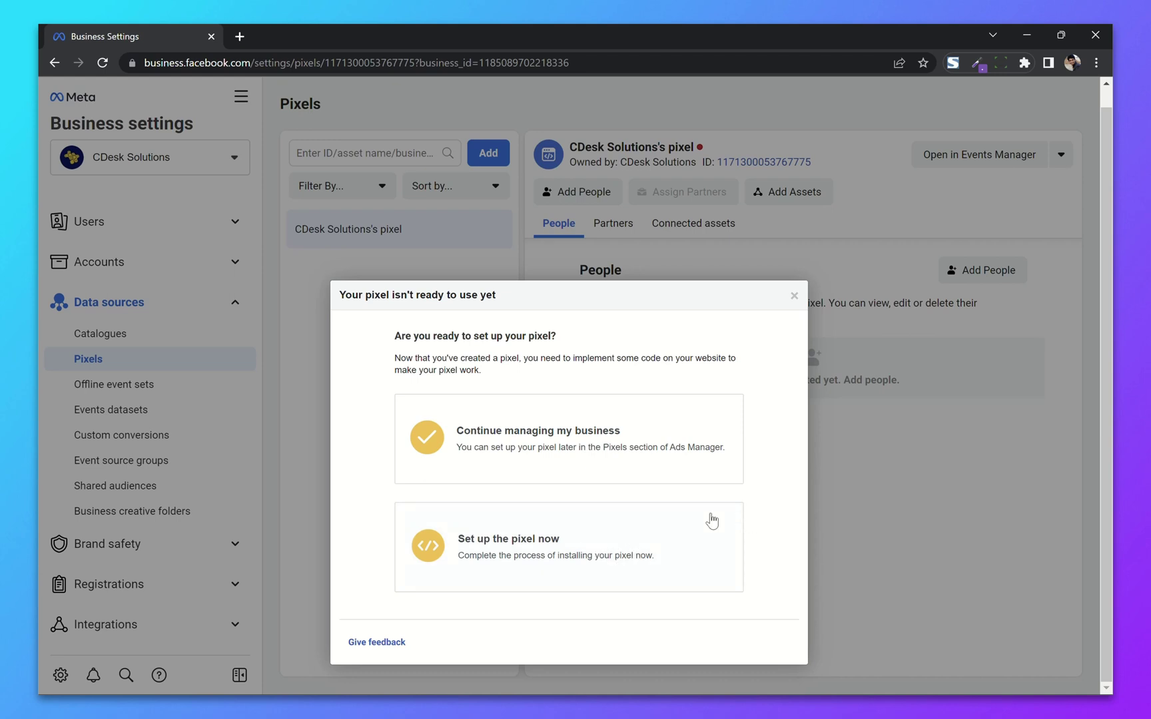
Step: Give both team members view access and full control of the pixel
{"action": "left_click", "coordinate": [794, 297]}
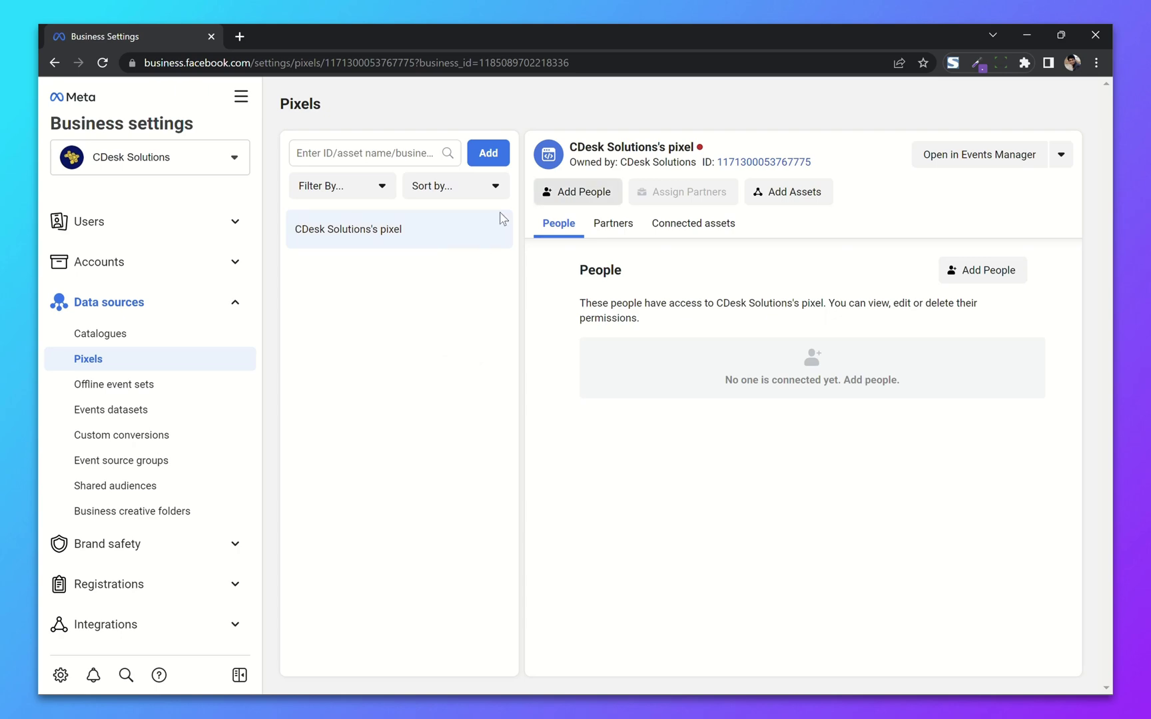
{"action": "left_click", "coordinate": [570, 195]}
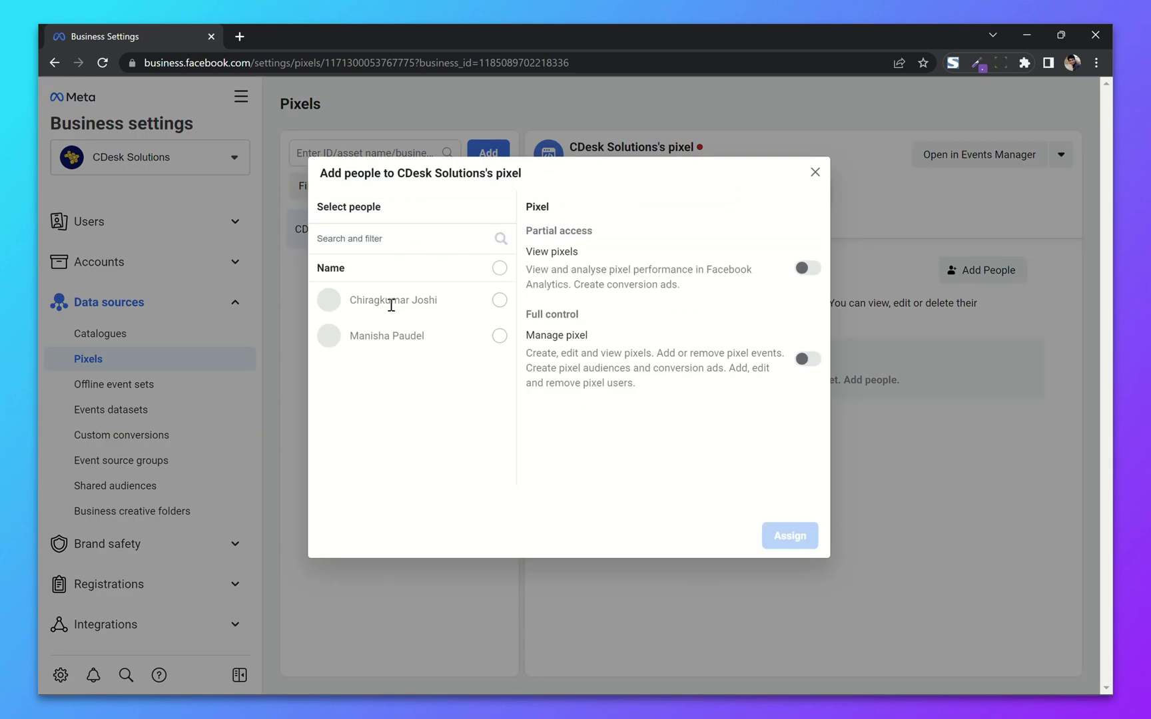
{"action": "left_click", "coordinate": [391, 301]}
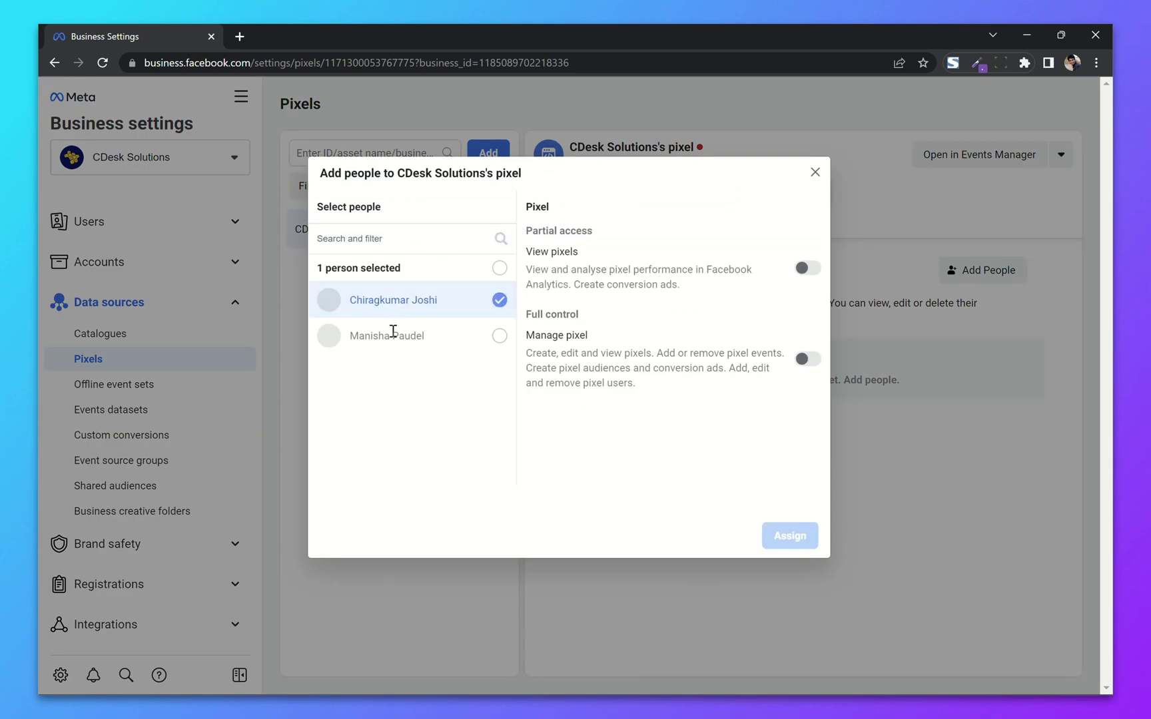
{"action": "left_click", "coordinate": [392, 335]}
{"action": "left_click", "coordinate": [810, 269]}
{"action": "left_click", "coordinate": [806, 363]}
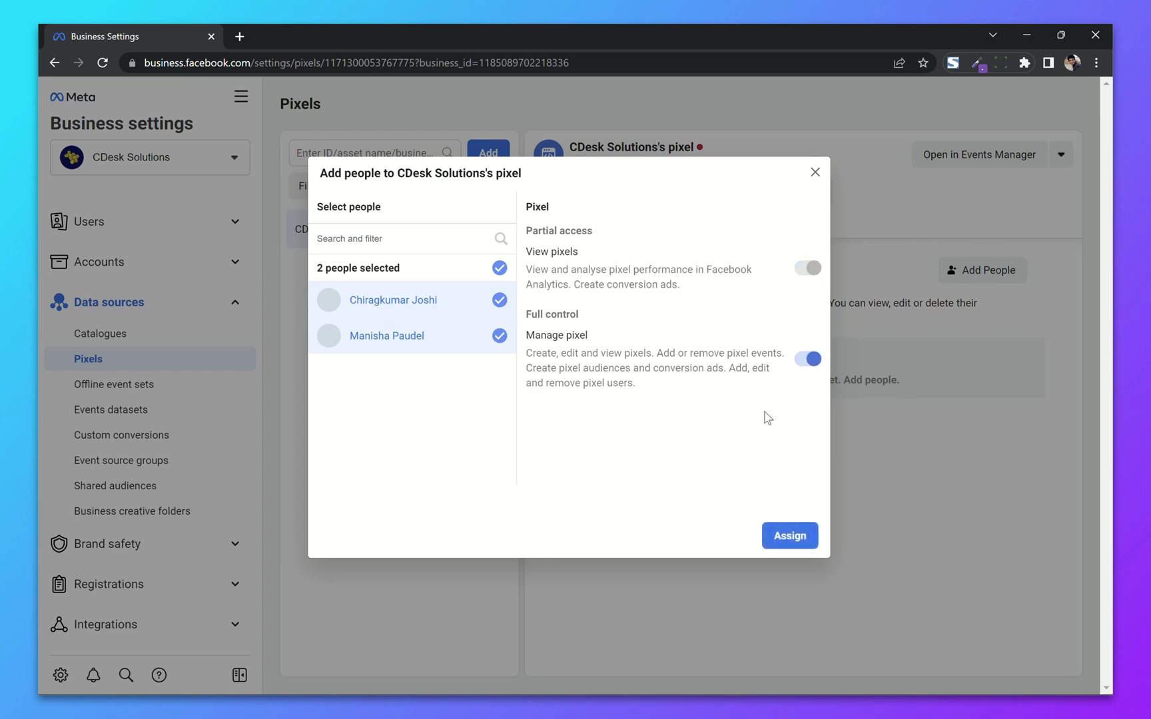
{"action": "left_click", "coordinate": [790, 533]}
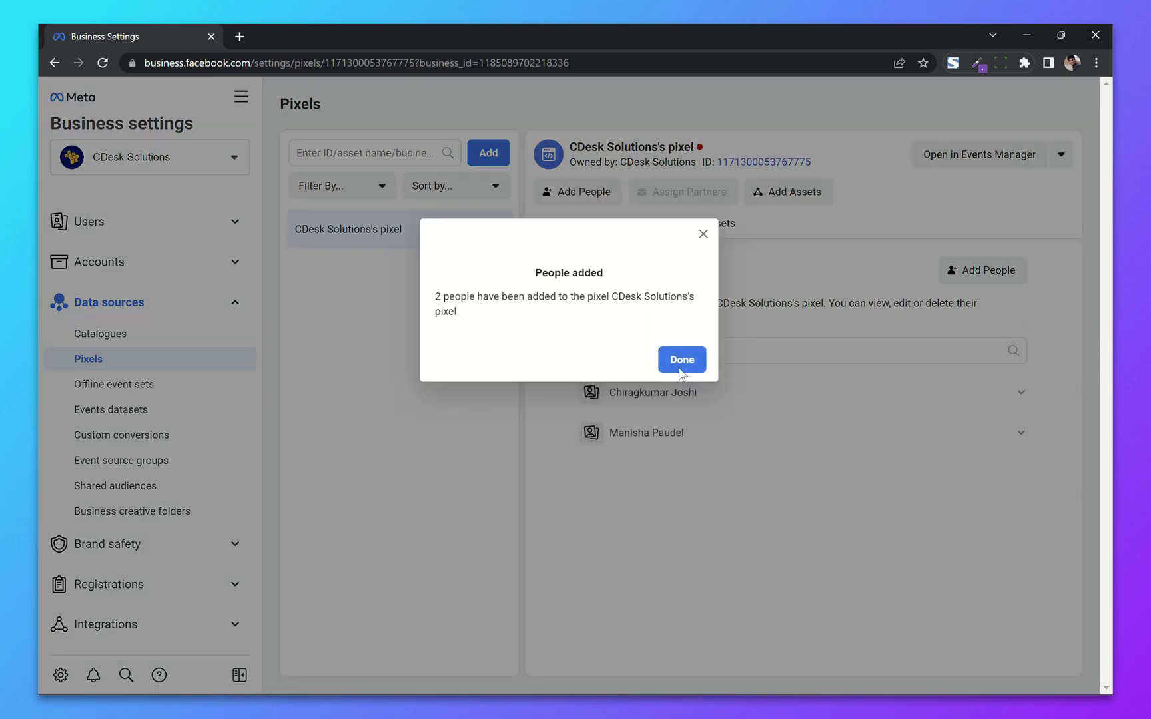
{"action": "left_click", "coordinate": [681, 360]}
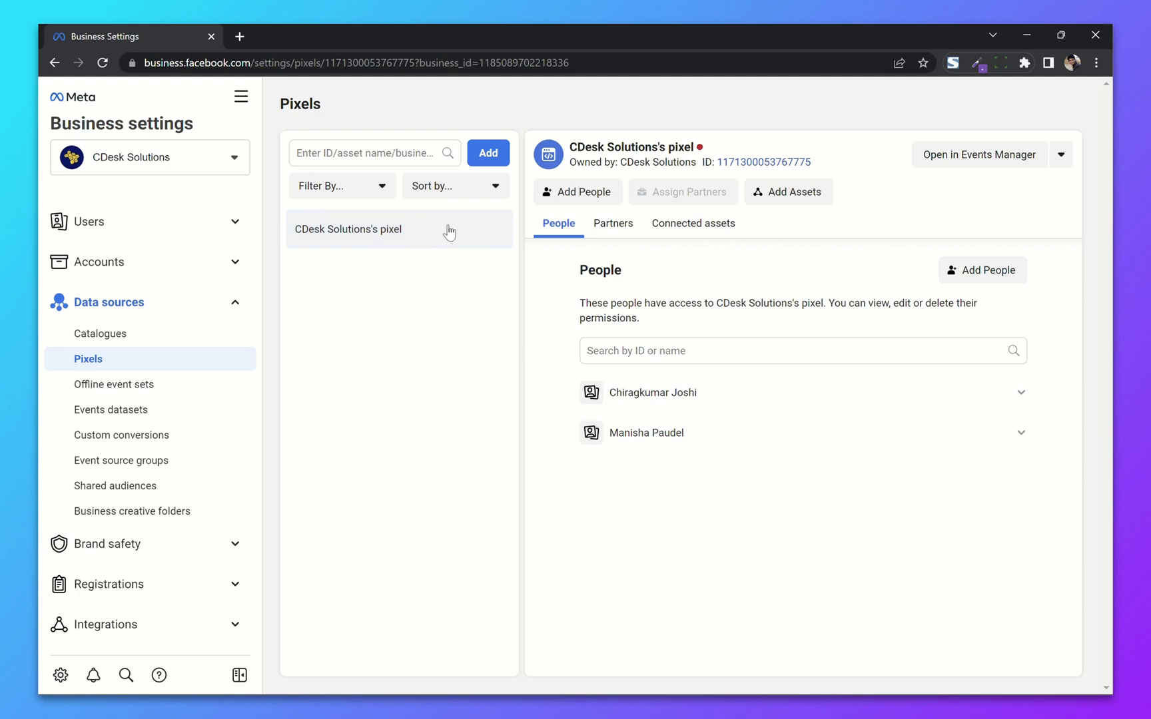
Step: Connect the CDesk Solutions ad account to the pixel as an asset
{"action": "left_click", "coordinate": [799, 196]}
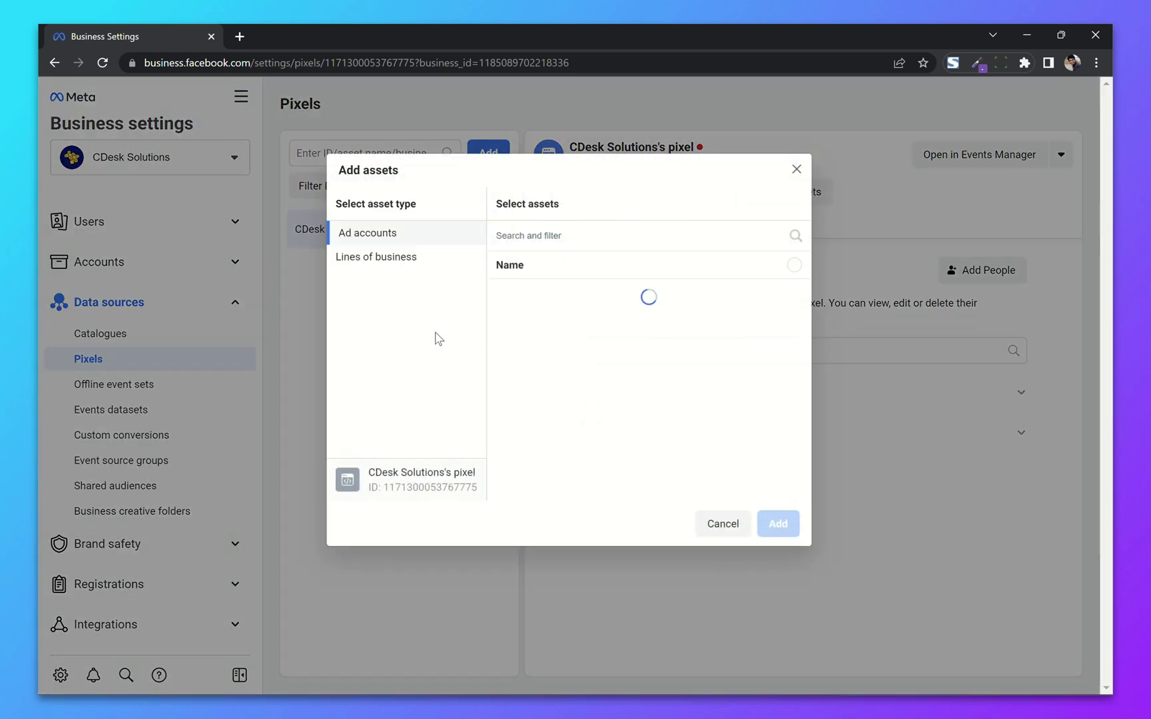
{"action": "left_click", "coordinate": [421, 260]}
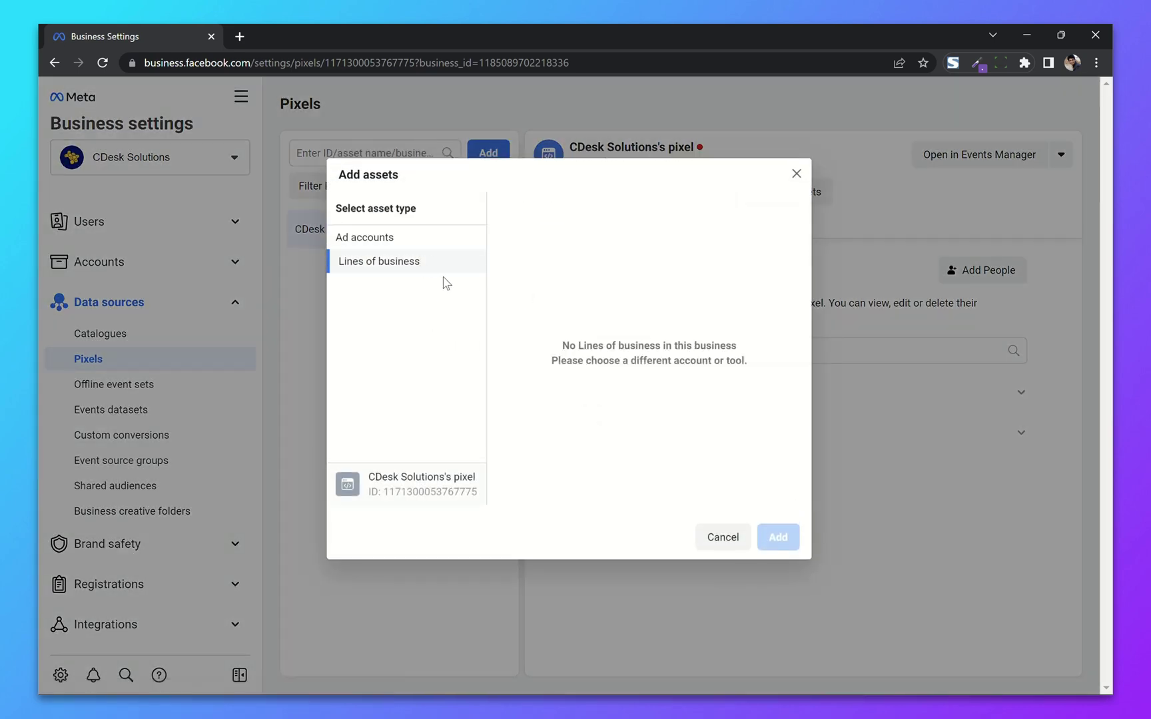
{"action": "left_click", "coordinate": [428, 238]}
{"action": "left_click", "coordinate": [596, 306]}
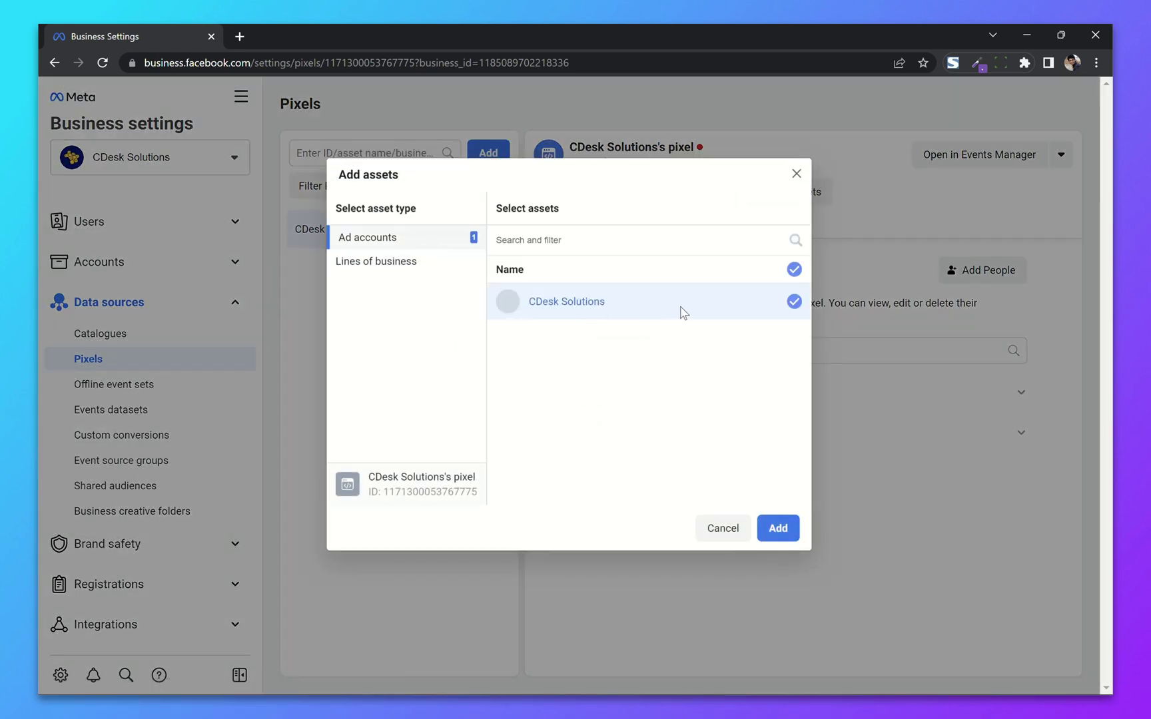
{"action": "left_click", "coordinate": [777, 527]}
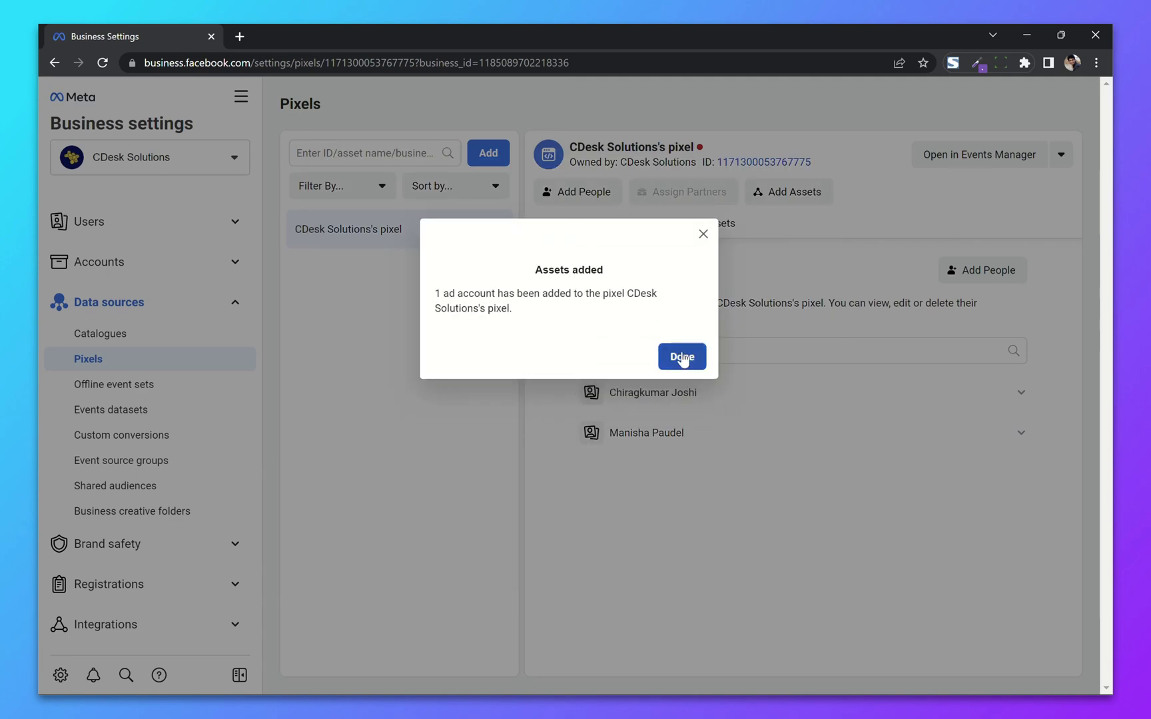
{"action": "left_click", "coordinate": [682, 355]}
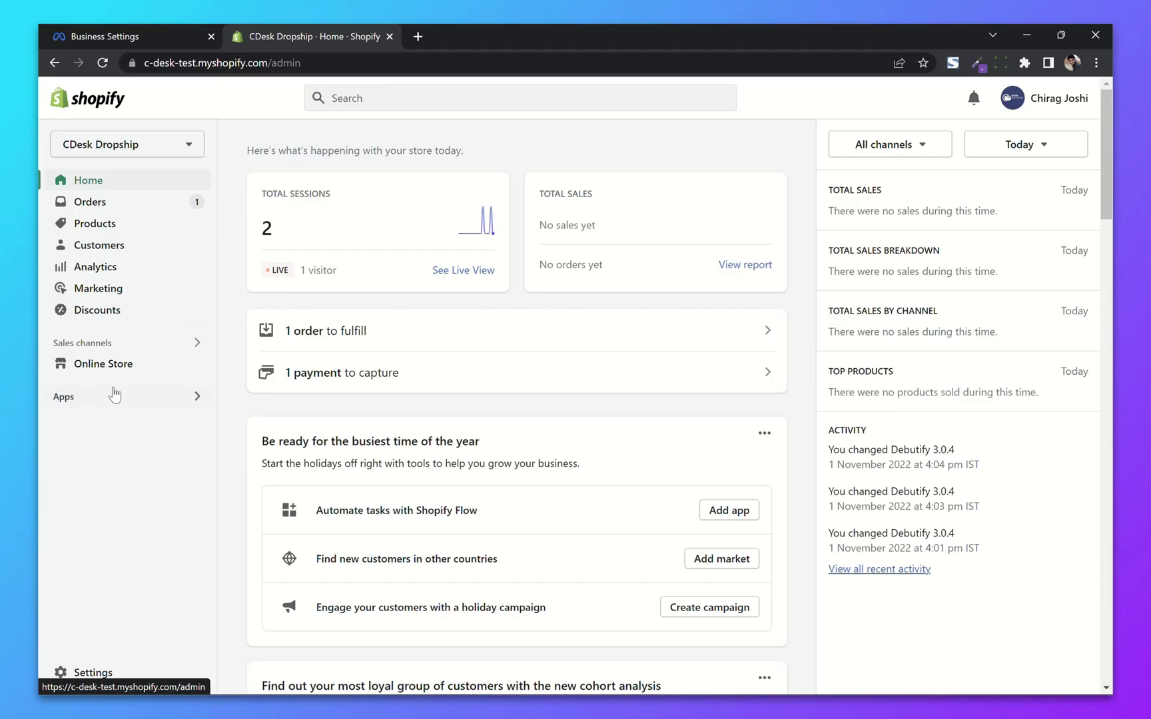
Step: From Online Store Preferences, launch Facebook setup and add the Facebook sales channel
{"action": "left_click", "coordinate": [137, 365]}
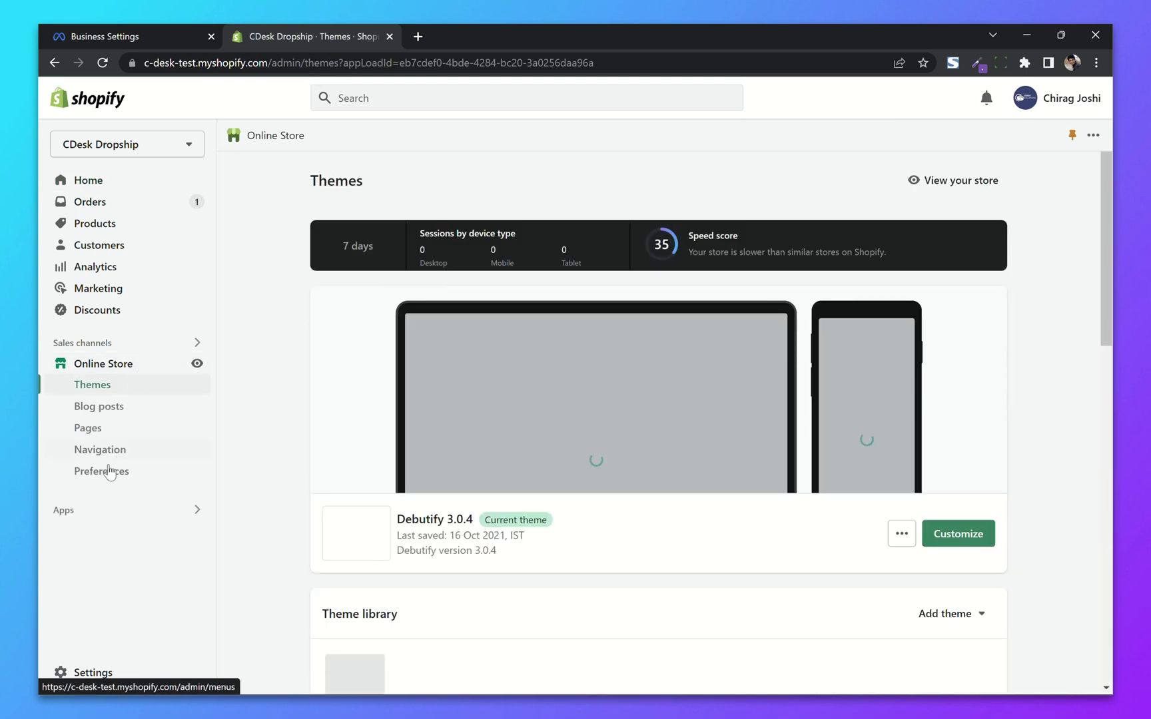
{"action": "left_click", "coordinate": [117, 477]}
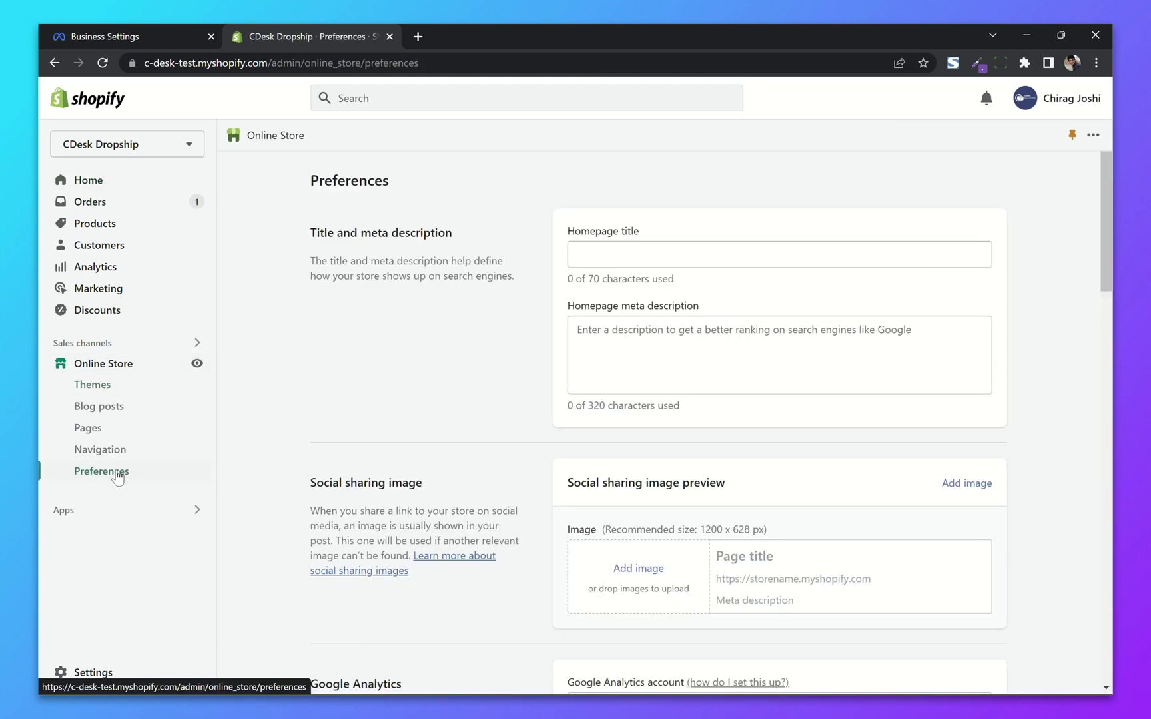
{"action": "scroll", "coordinate": [504, 361], "scroll_direction": "down", "scroll_amount": 10}
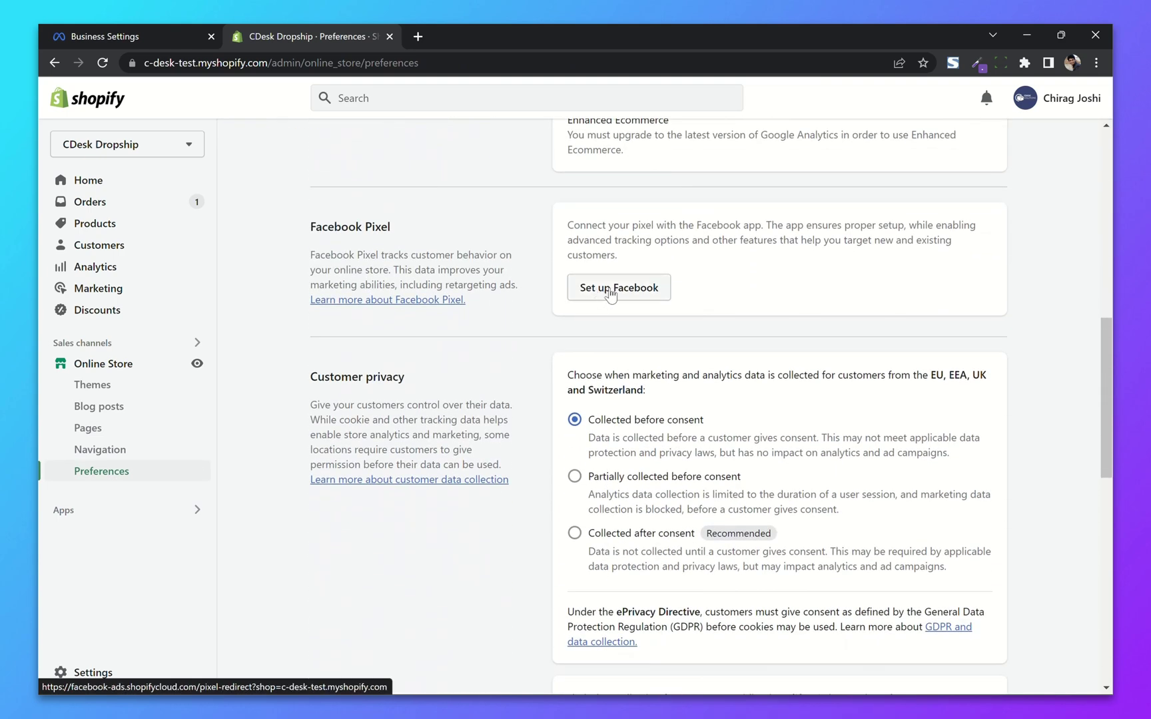
{"action": "left_click", "coordinate": [626, 289]}
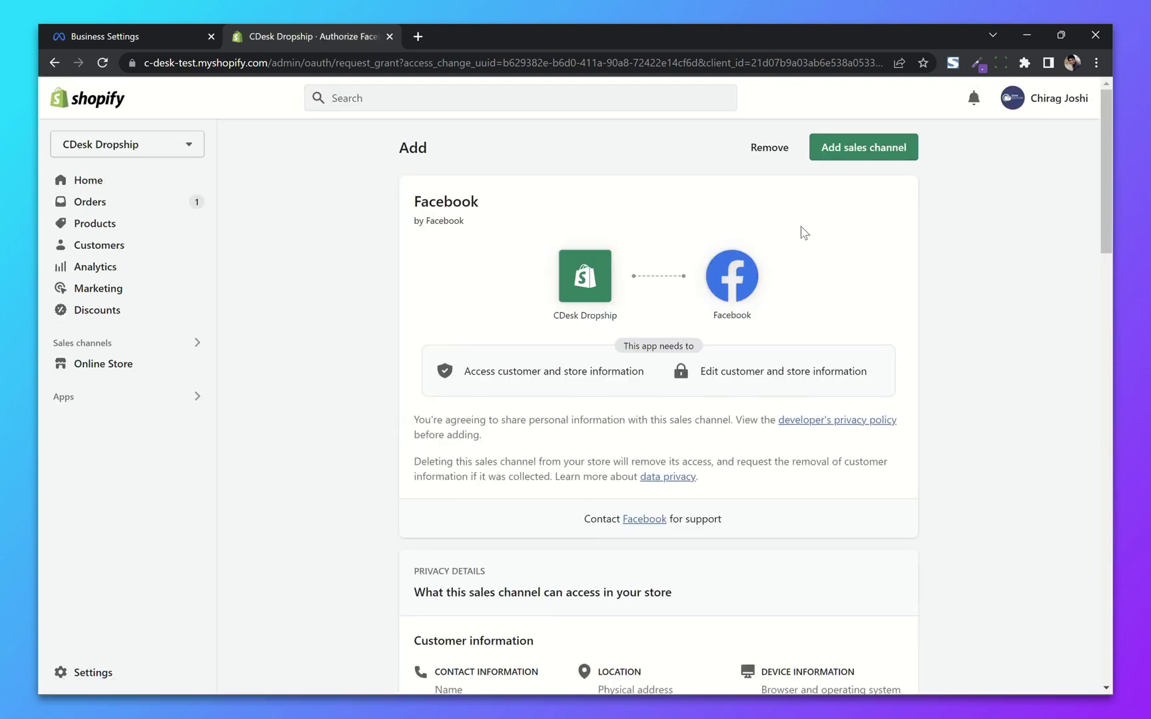
{"action": "scroll", "coordinate": [776, 291], "scroll_direction": "down", "scroll_amount": 4}
{"action": "scroll", "coordinate": [779, 292], "scroll_direction": "up", "scroll_amount": 4}
{"action": "left_click", "coordinate": [866, 151]}
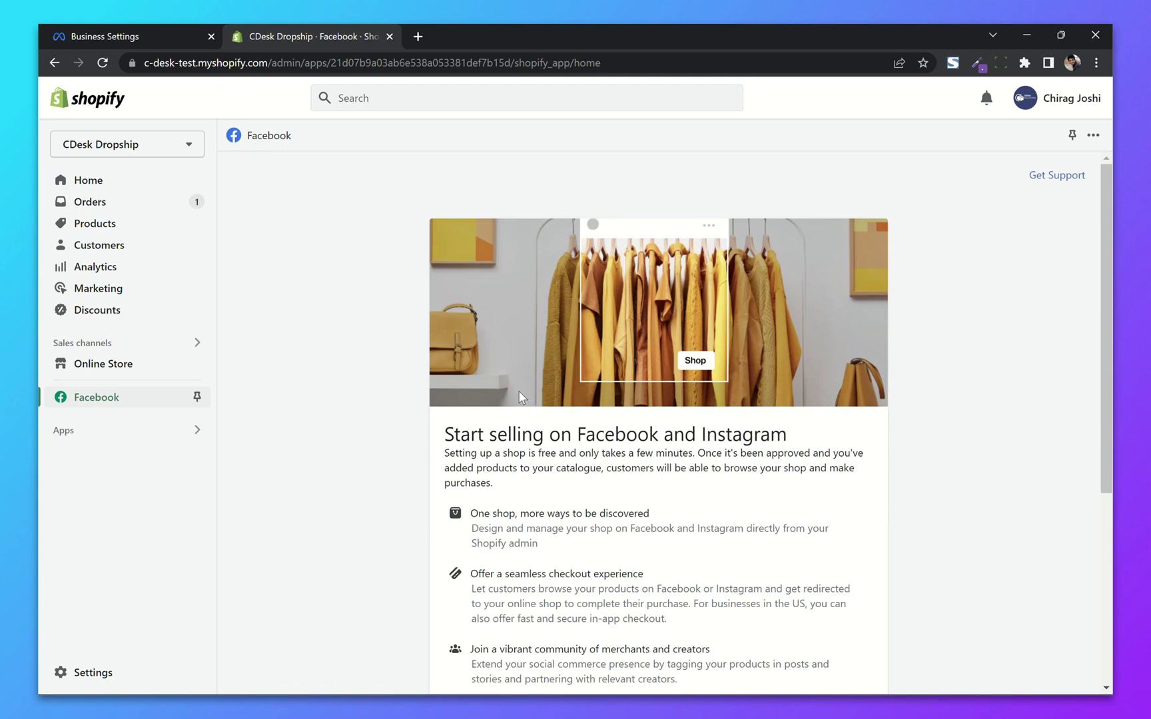
Step: Connect the personal Facebook account, allowing Shopify to access its business assets
{"action": "scroll", "coordinate": [519, 397], "scroll_direction": "down", "scroll_amount": 5}
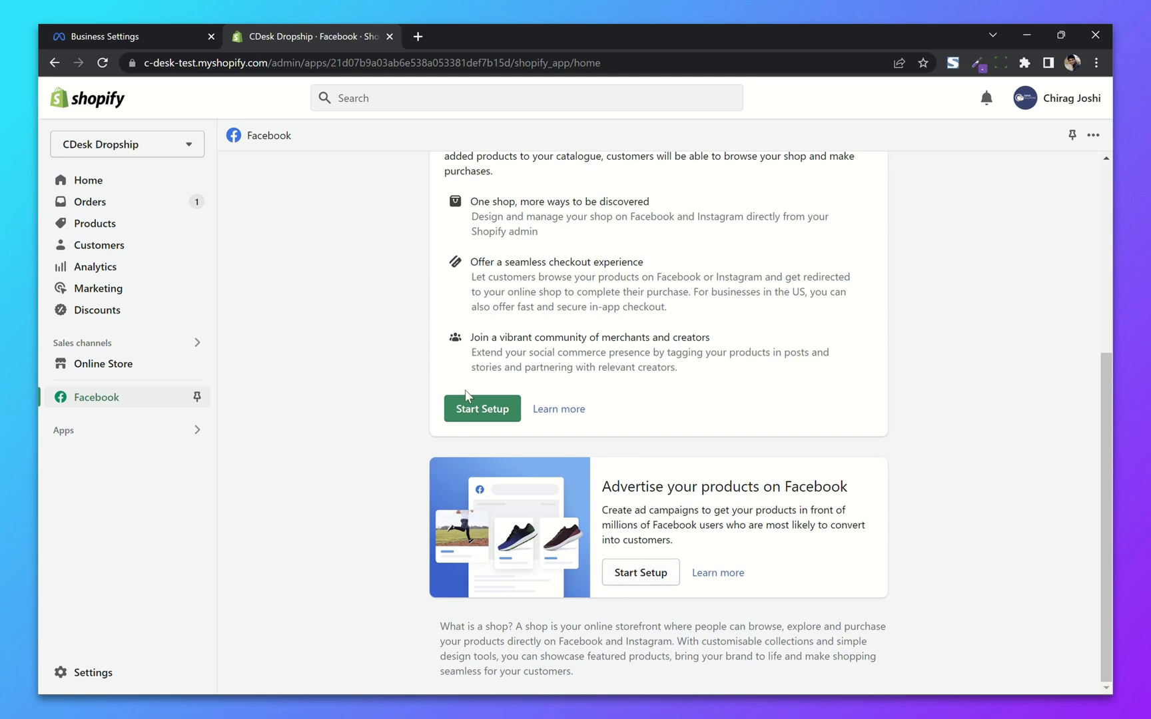
{"action": "left_click", "coordinate": [642, 573]}
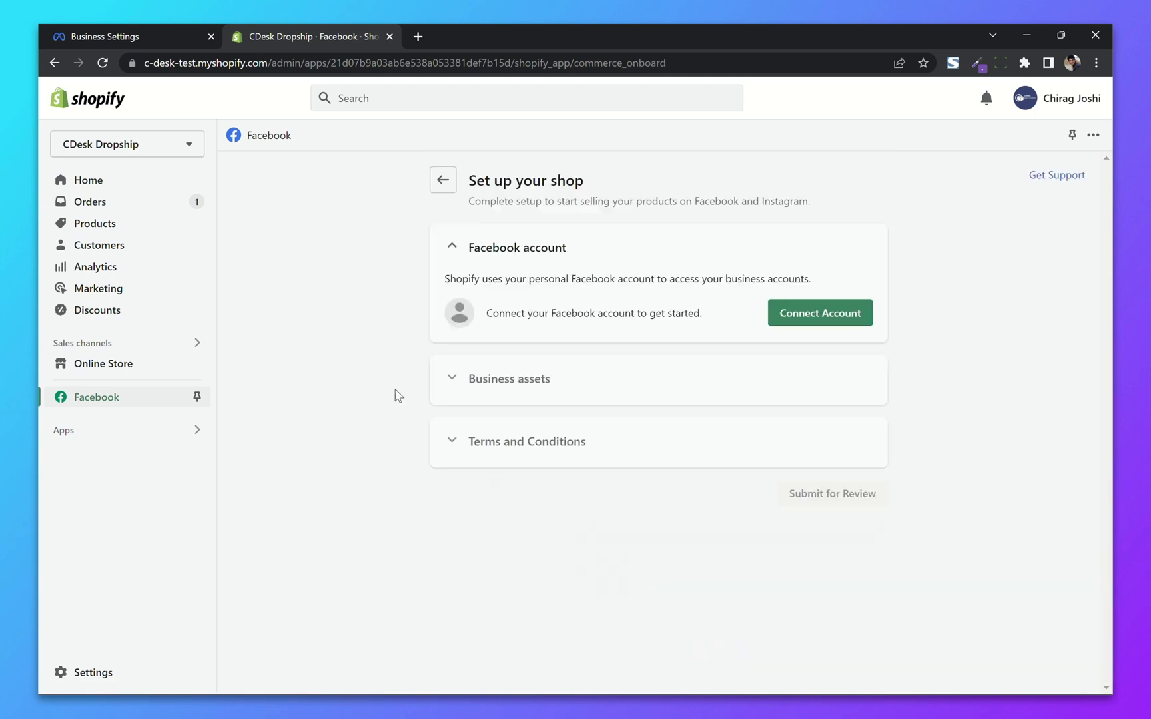
{"action": "left_click", "coordinate": [831, 317]}
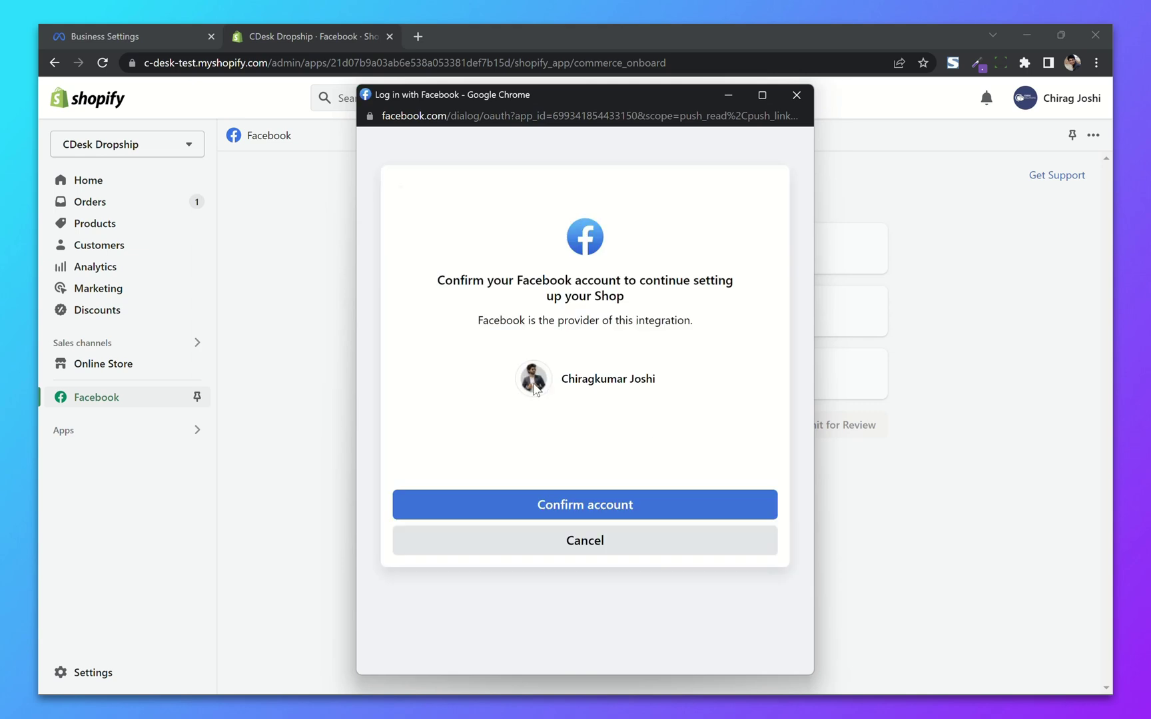
{"action": "left_click", "coordinate": [678, 507]}
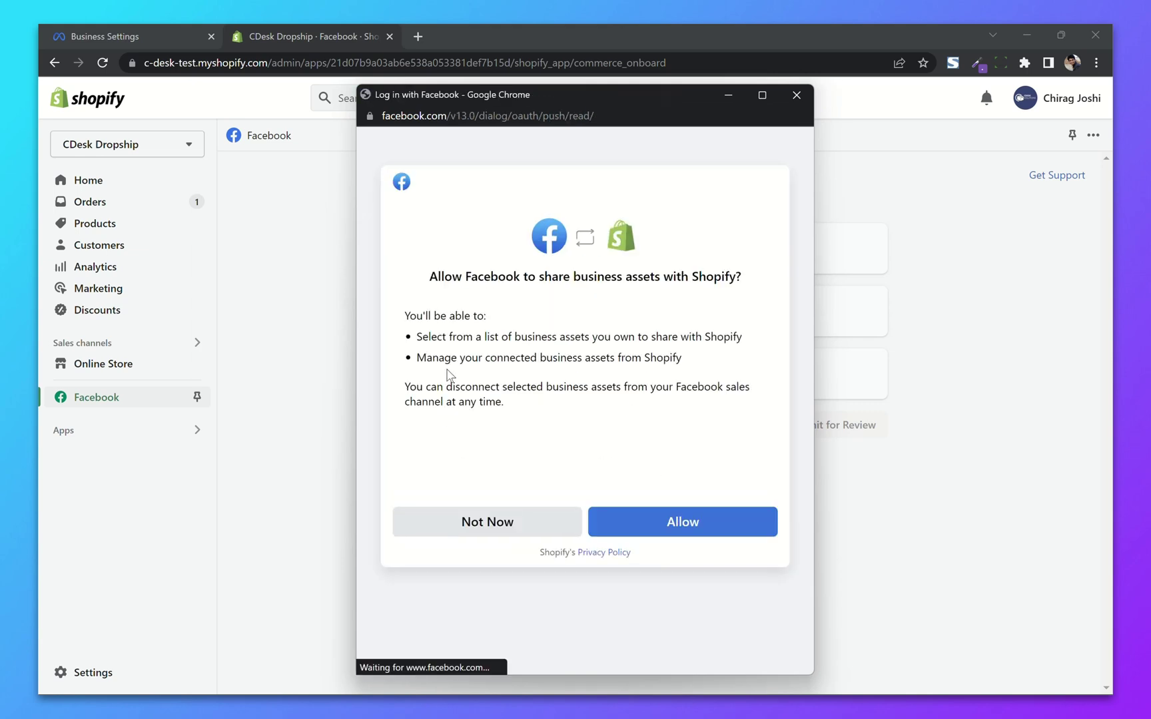
{"action": "left_click", "coordinate": [732, 528]}
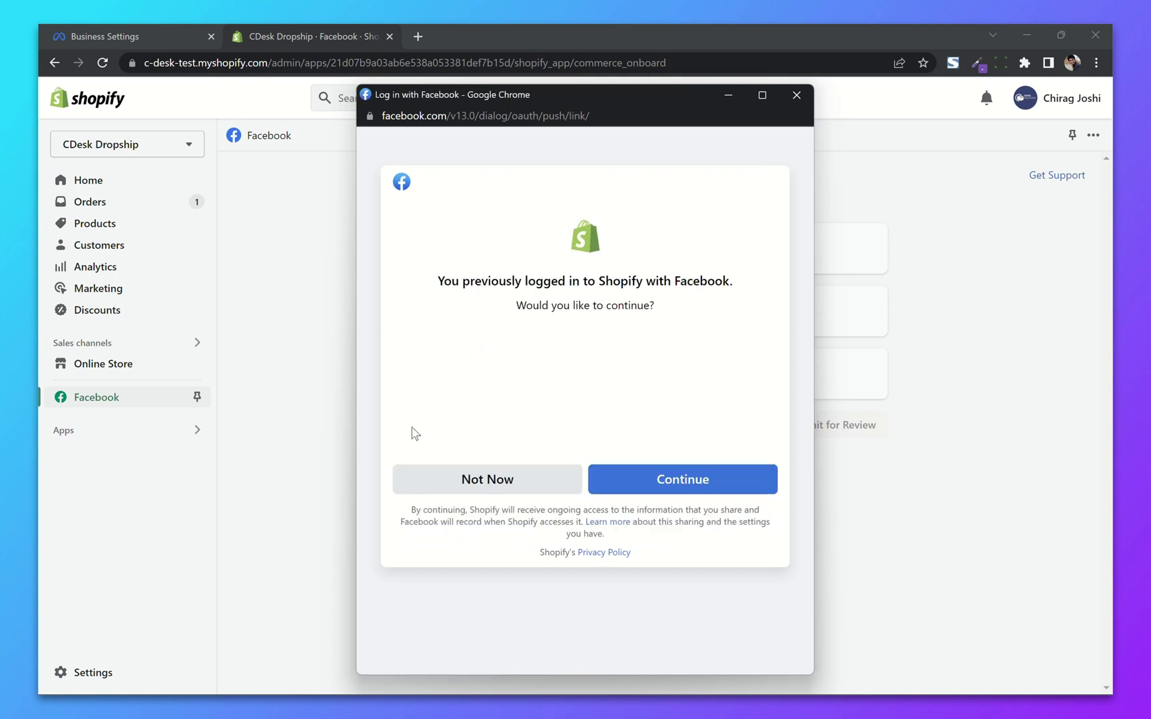
{"action": "left_click", "coordinate": [746, 478]}
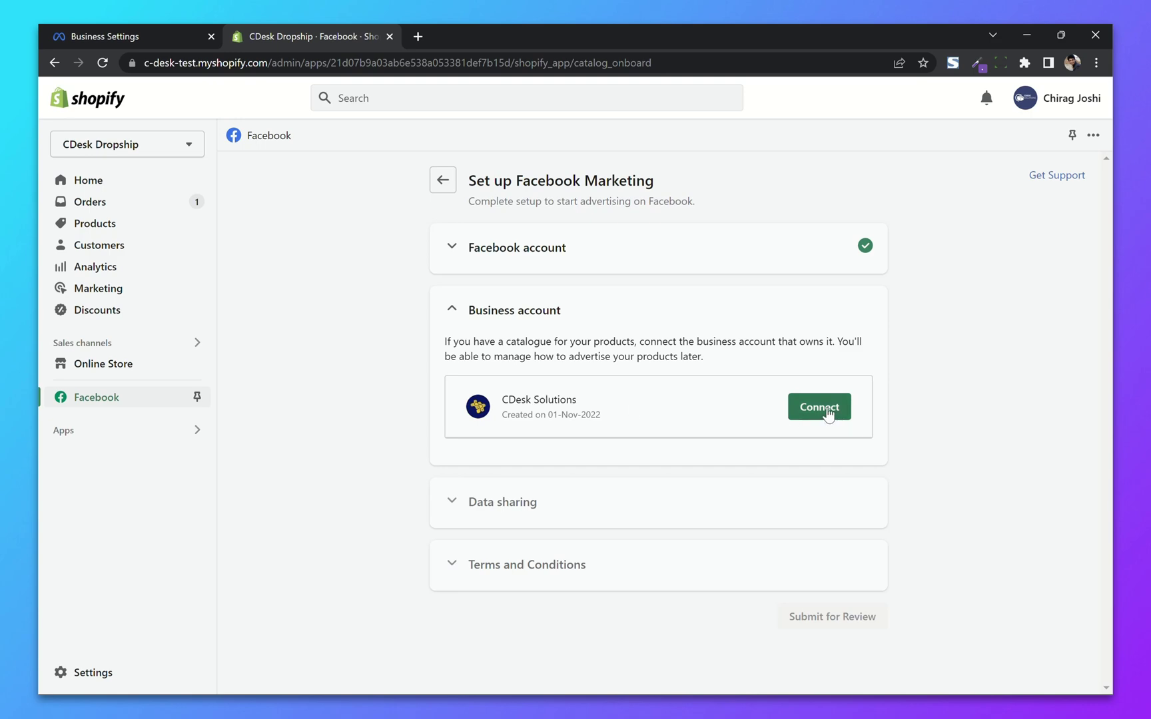
Step: Connect the CDesk Solutions business account and save Maximum data sharing
{"action": "left_click", "coordinate": [827, 411]}
{"action": "left_click", "coordinate": [844, 479]}
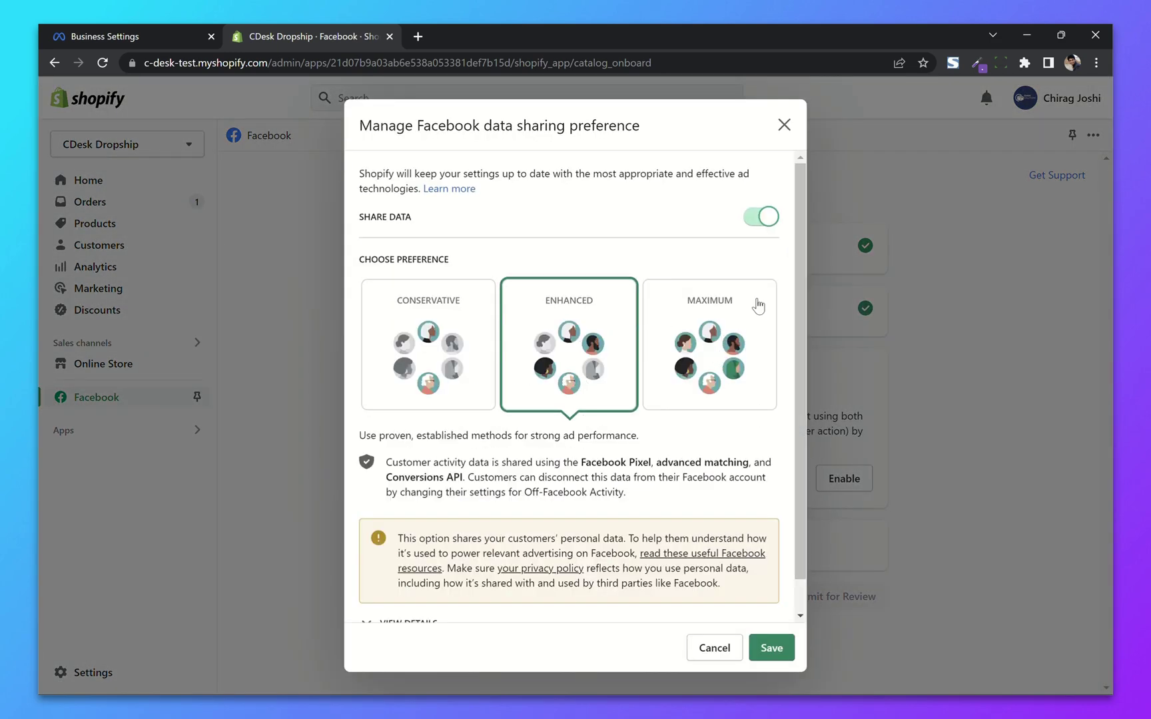
{"action": "scroll", "coordinate": [736, 377], "scroll_direction": "down", "scroll_amount": 1}
{"action": "scroll", "coordinate": [736, 377], "scroll_direction": "up", "scroll_amount": 1}
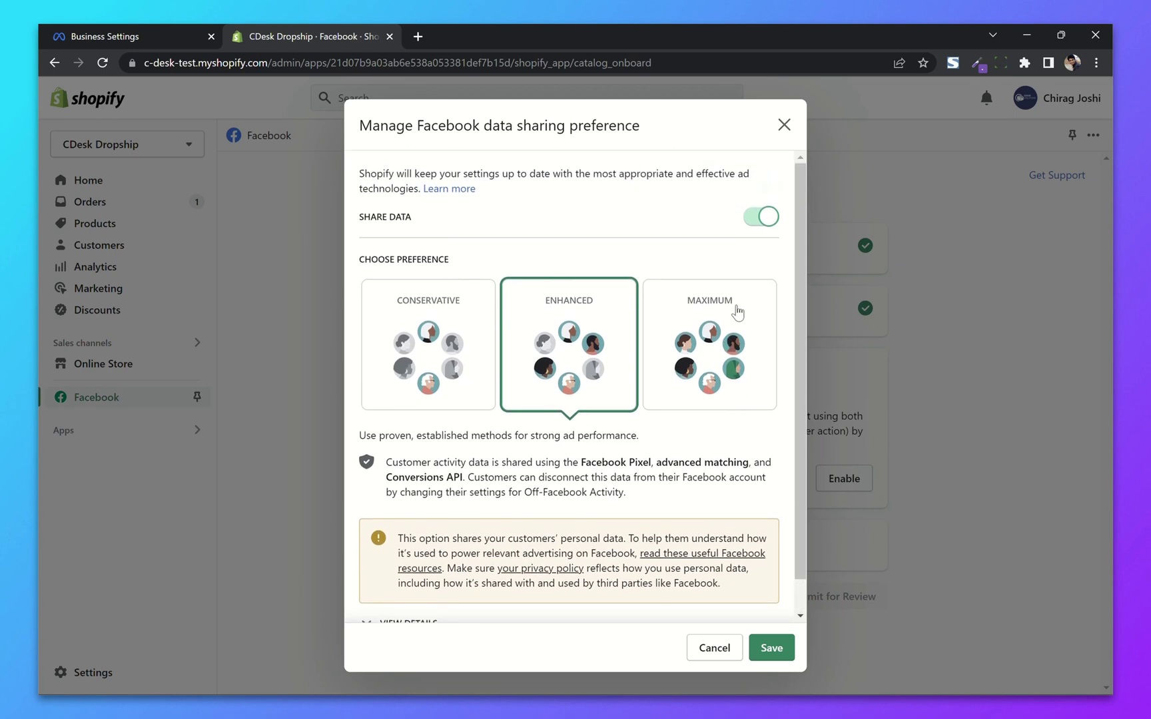
{"action": "left_click", "coordinate": [735, 310]}
{"action": "scroll", "coordinate": [646, 393], "scroll_direction": "down", "scroll_amount": 1}
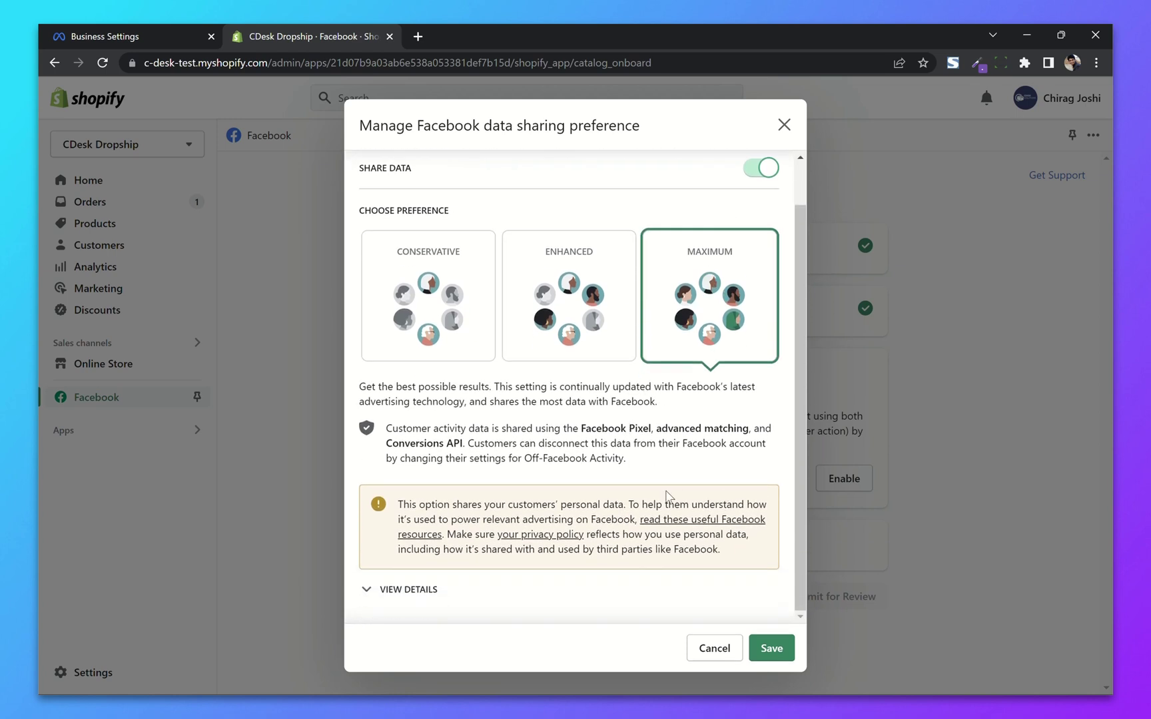
{"action": "left_click", "coordinate": [773, 647]}
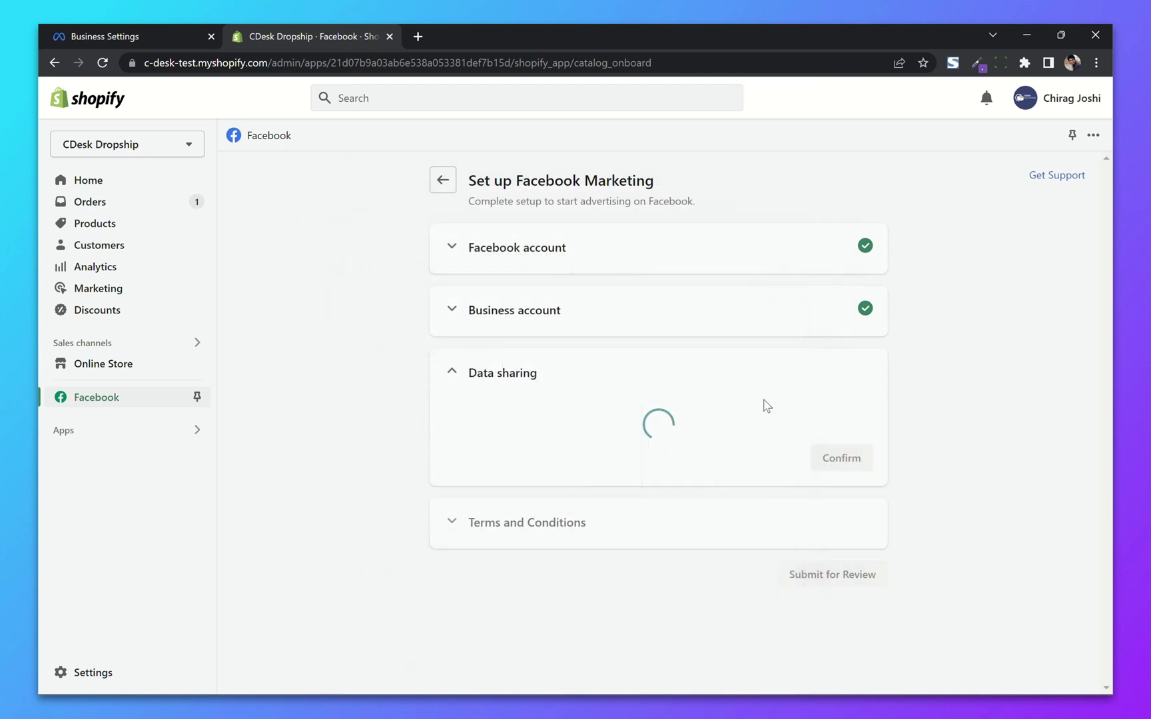
Step: Connect CDesk Solutions's pixel, accept the terms and submit the setup for review
{"action": "scroll", "coordinate": [660, 378], "scroll_direction": "down", "scroll_amount": 3}
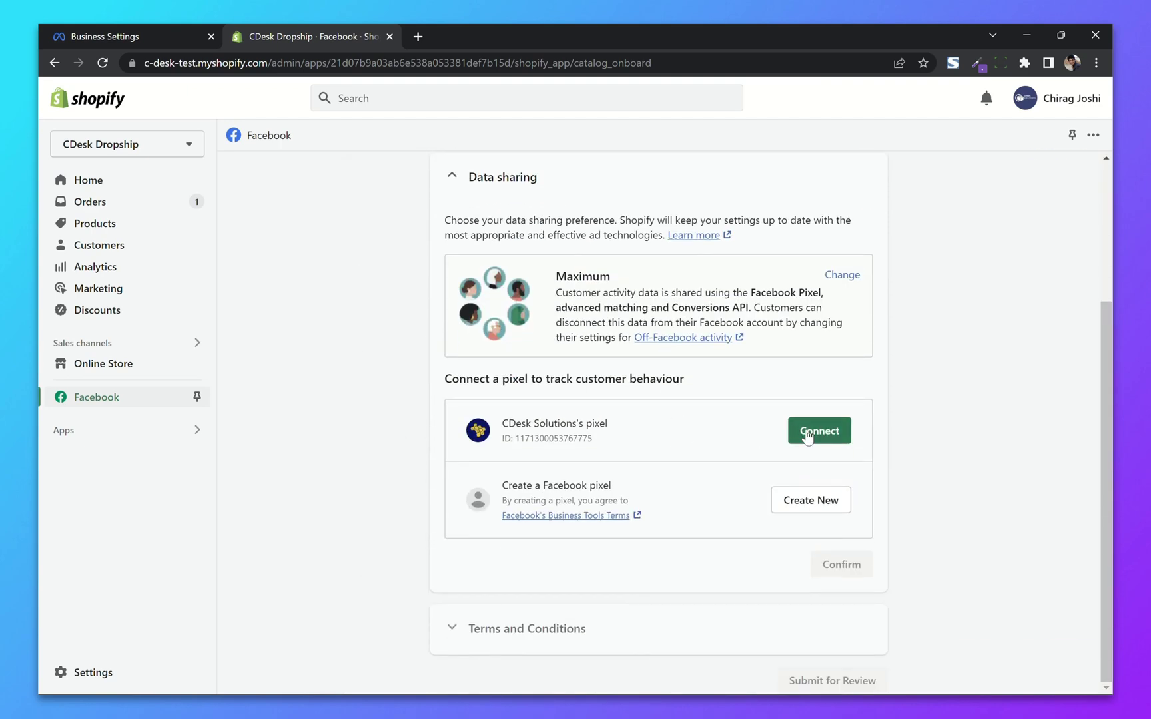
{"action": "left_click", "coordinate": [807, 434]}
{"action": "left_click", "coordinate": [452, 521]}
{"action": "left_click", "coordinate": [832, 490]}
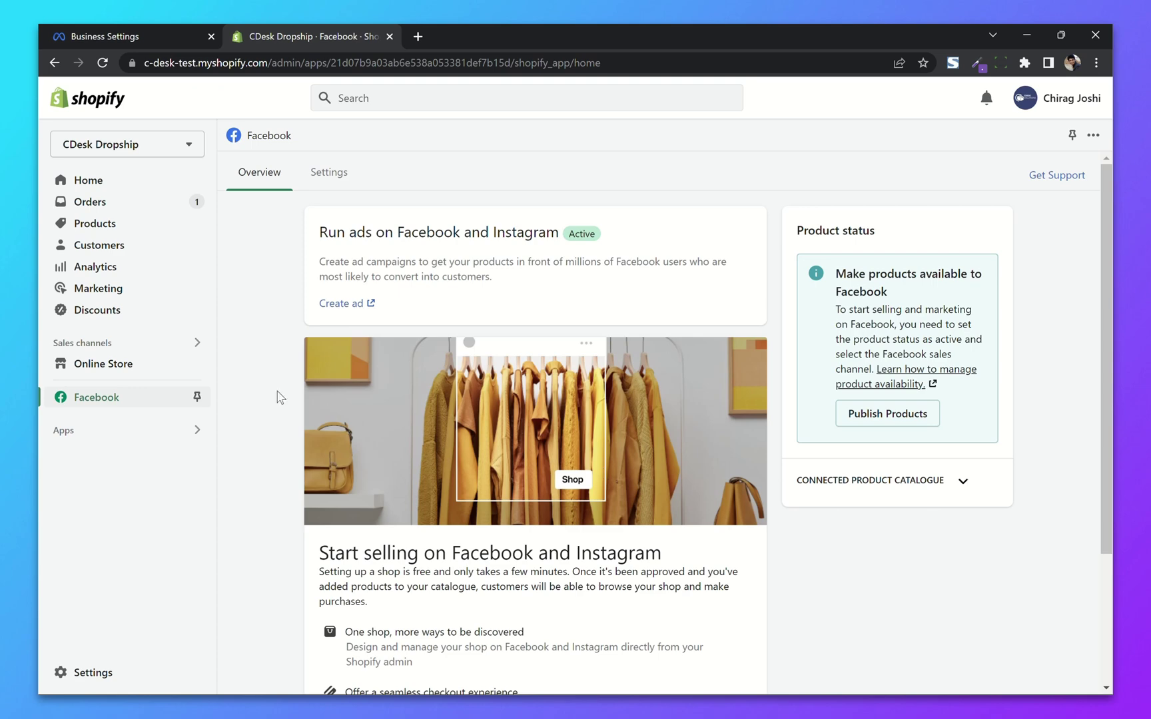
Step: Review the Facebook channel's Settings tab, then open the CDesk Dropship storefront in a new tab
{"action": "scroll", "coordinate": [279, 397], "scroll_direction": "down", "scroll_amount": 3}
{"action": "scroll", "coordinate": [278, 397], "scroll_direction": "up", "scroll_amount": 3}
{"action": "left_click", "coordinate": [337, 184]}
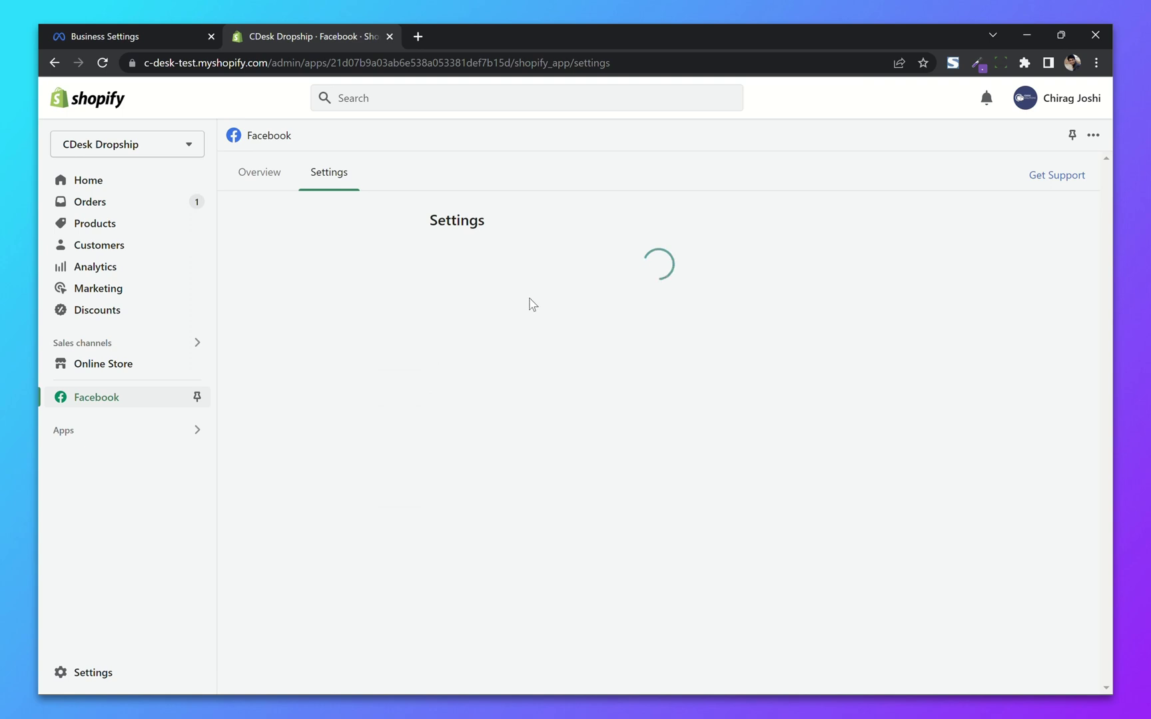
{"action": "scroll", "coordinate": [360, 332], "scroll_direction": "down", "scroll_amount": 2}
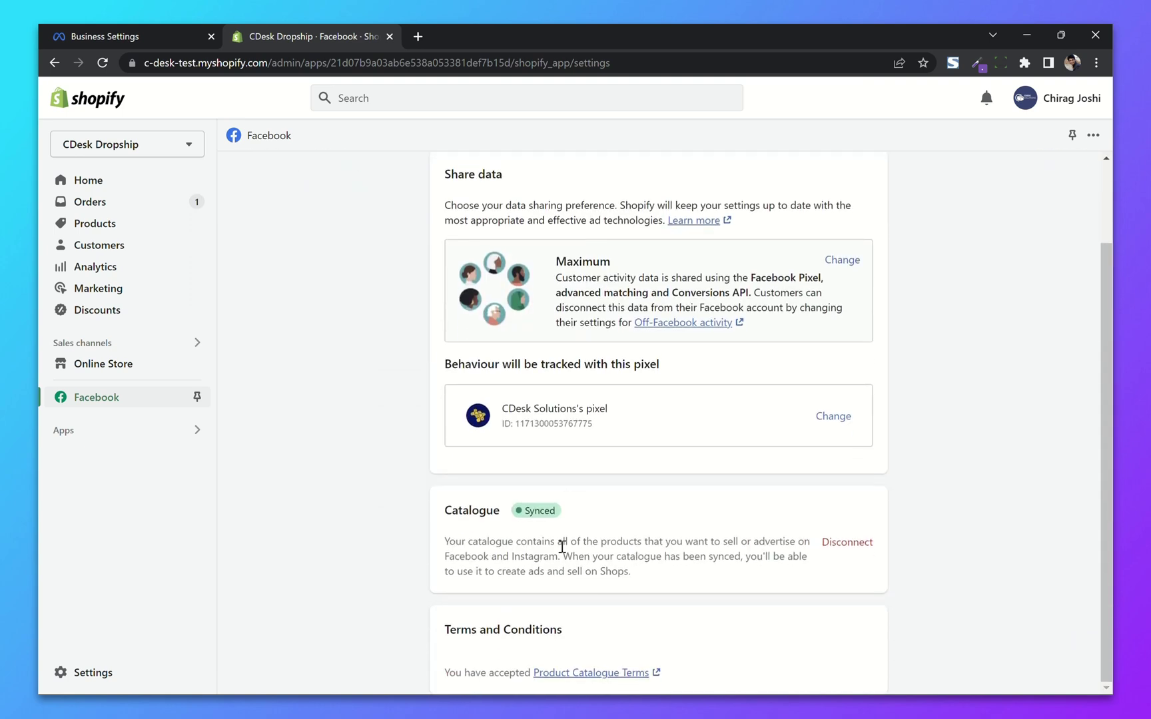
{"action": "scroll", "coordinate": [341, 474], "scroll_direction": "up", "scroll_amount": 2}
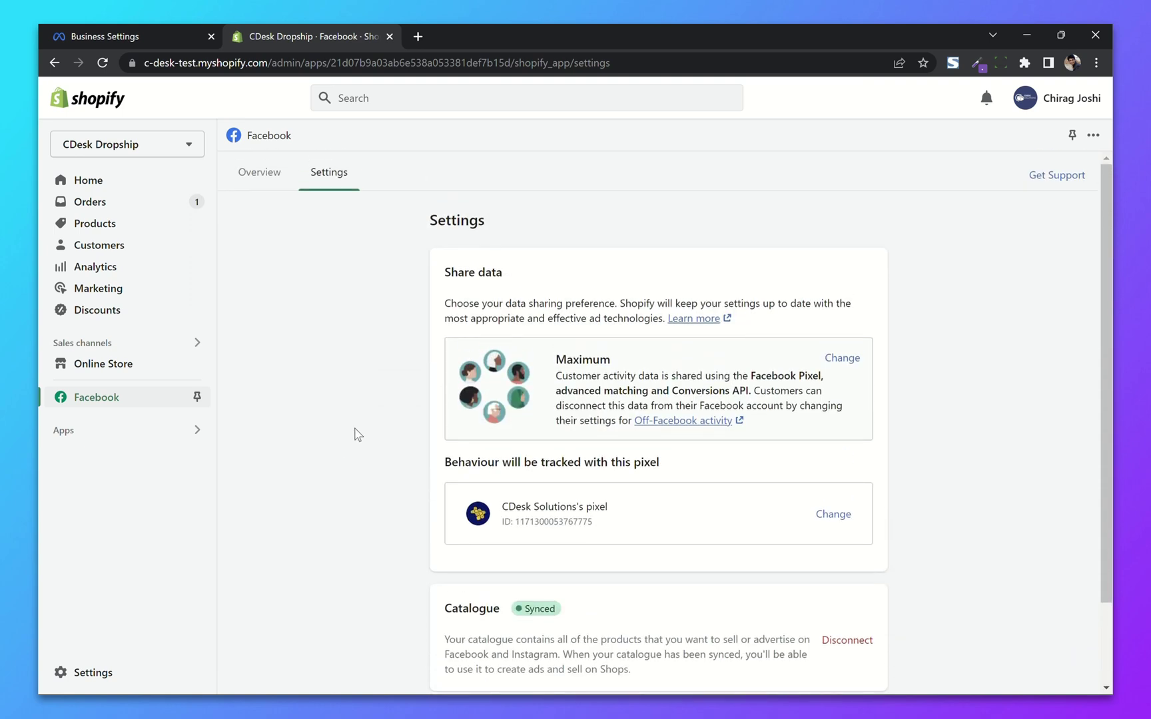
{"action": "left_click", "coordinate": [197, 365]}
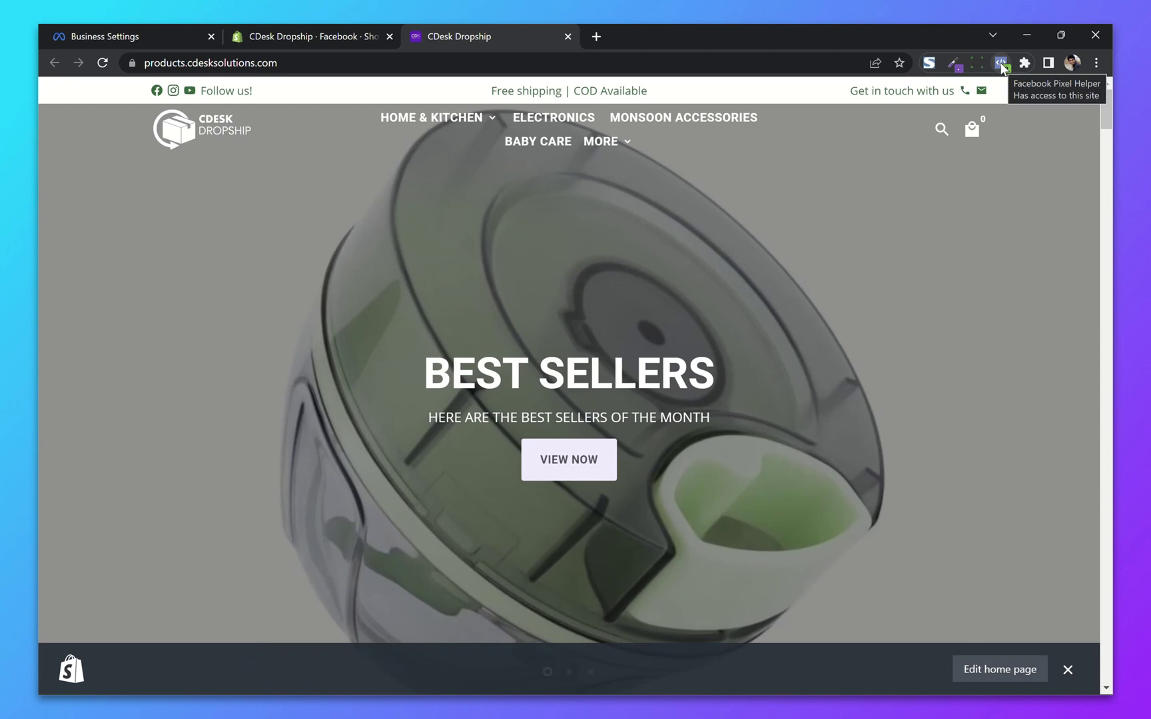
Step: Use Pixel Helper on the home page and Magic Nano Tape product page to confirm CDesk Solutions's pixel fires
{"action": "left_click", "coordinate": [1001, 63]}
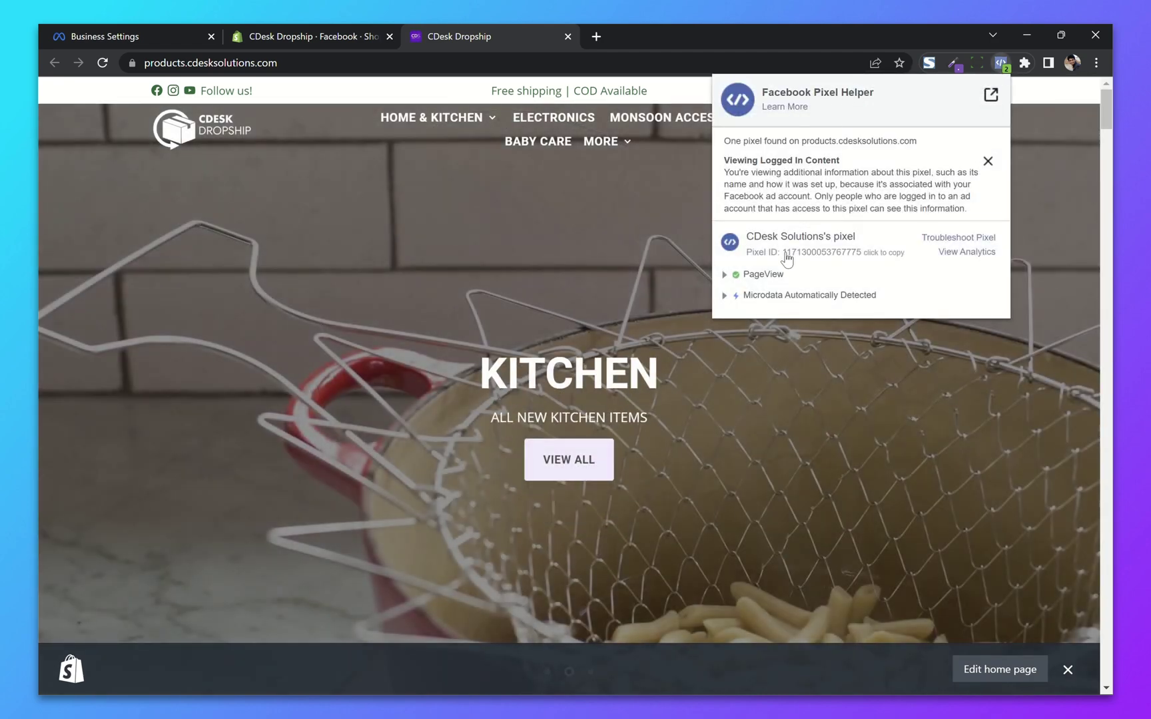
{"action": "scroll", "coordinate": [522, 310], "scroll_direction": "down", "scroll_amount": 3}
{"action": "scroll", "coordinate": [522, 305], "scroll_direction": "down", "scroll_amount": 8}
{"action": "scroll", "coordinate": [521, 309], "scroll_direction": "up", "scroll_amount": 10}
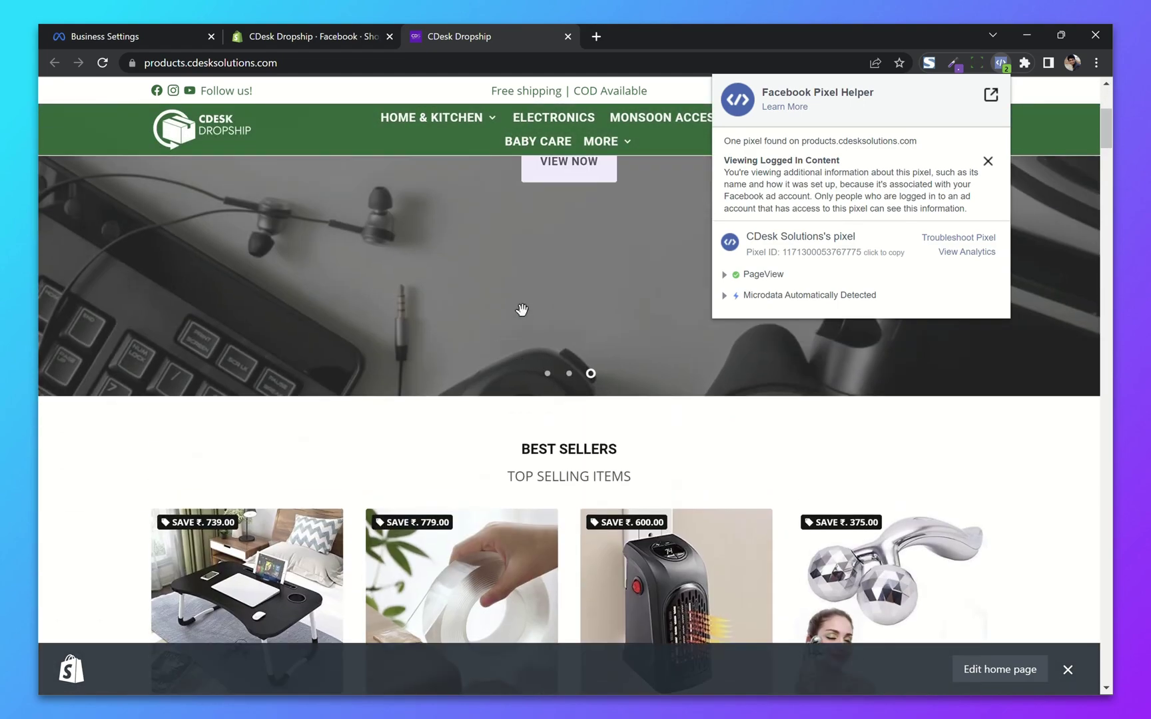
{"action": "scroll", "coordinate": [472, 257], "scroll_direction": "down", "scroll_amount": 5}
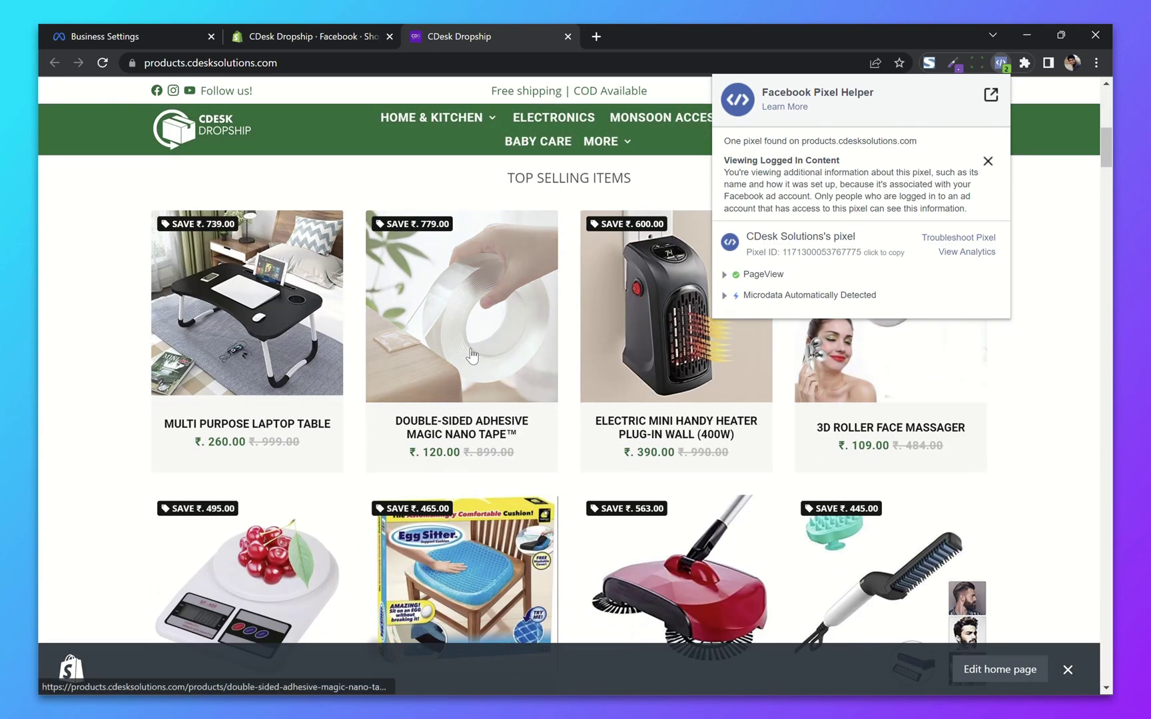
{"action": "left_click", "coordinate": [465, 426]}
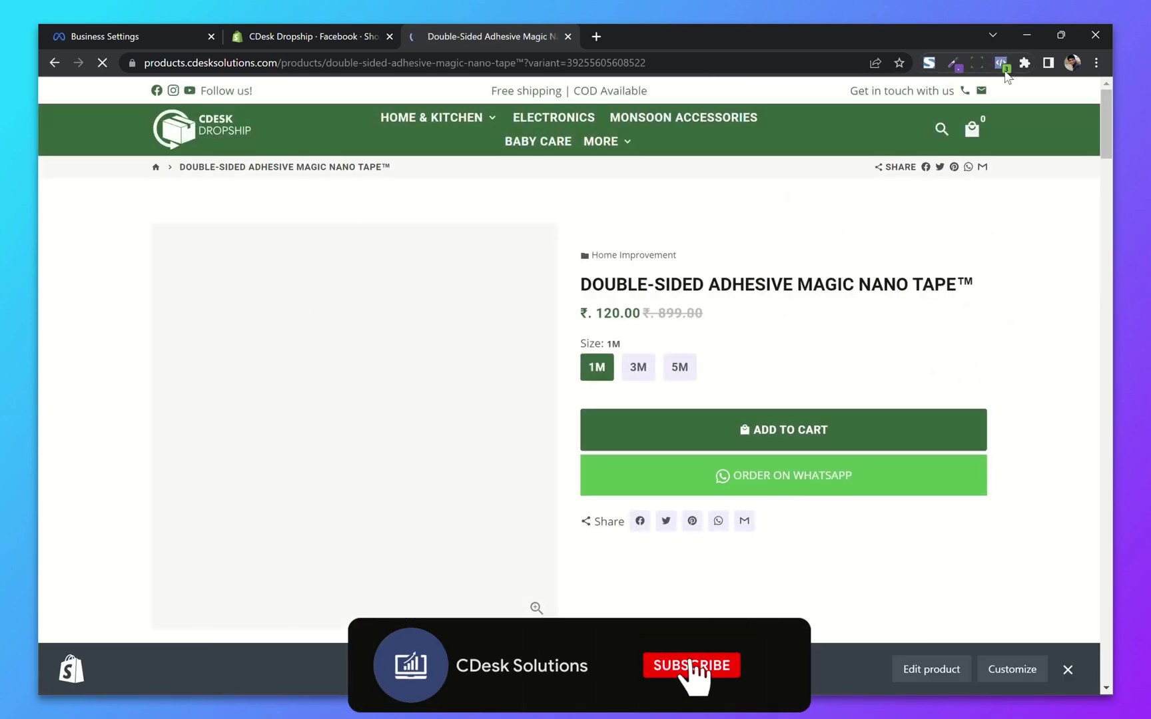
{"action": "left_click", "coordinate": [1002, 66]}
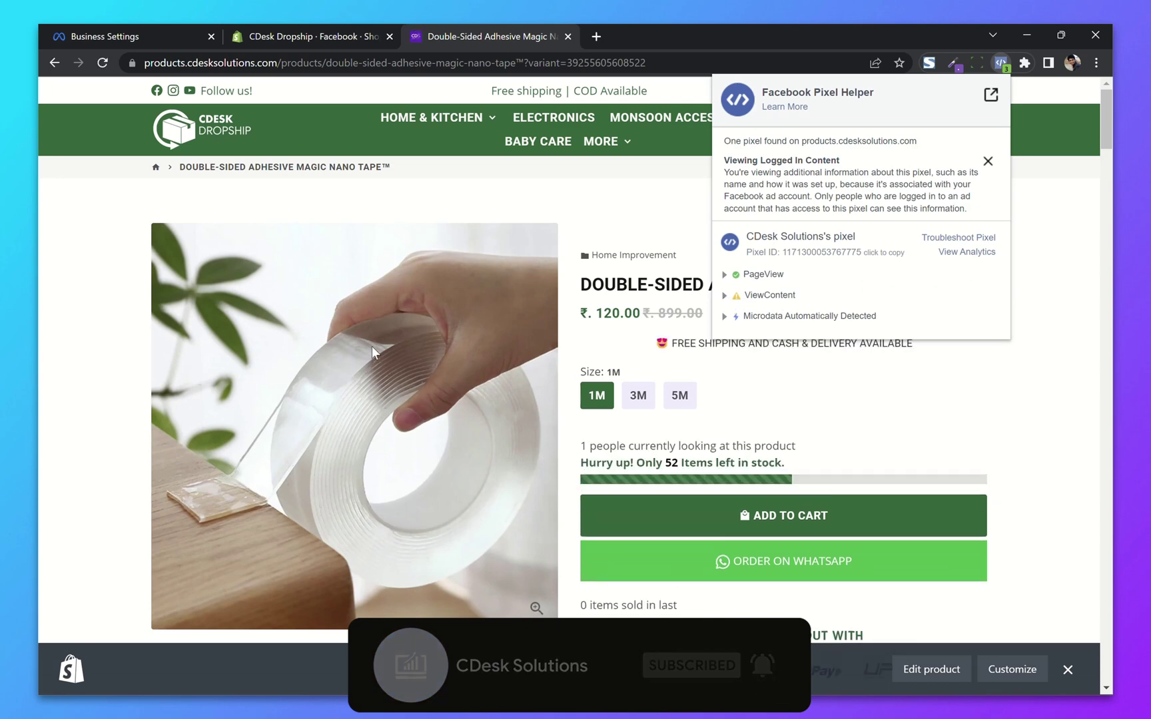
{"action": "scroll", "coordinate": [371, 345], "scroll_direction": "down", "scroll_amount": 3}
{"action": "scroll", "coordinate": [372, 353], "scroll_direction": "up", "scroll_amount": 3}
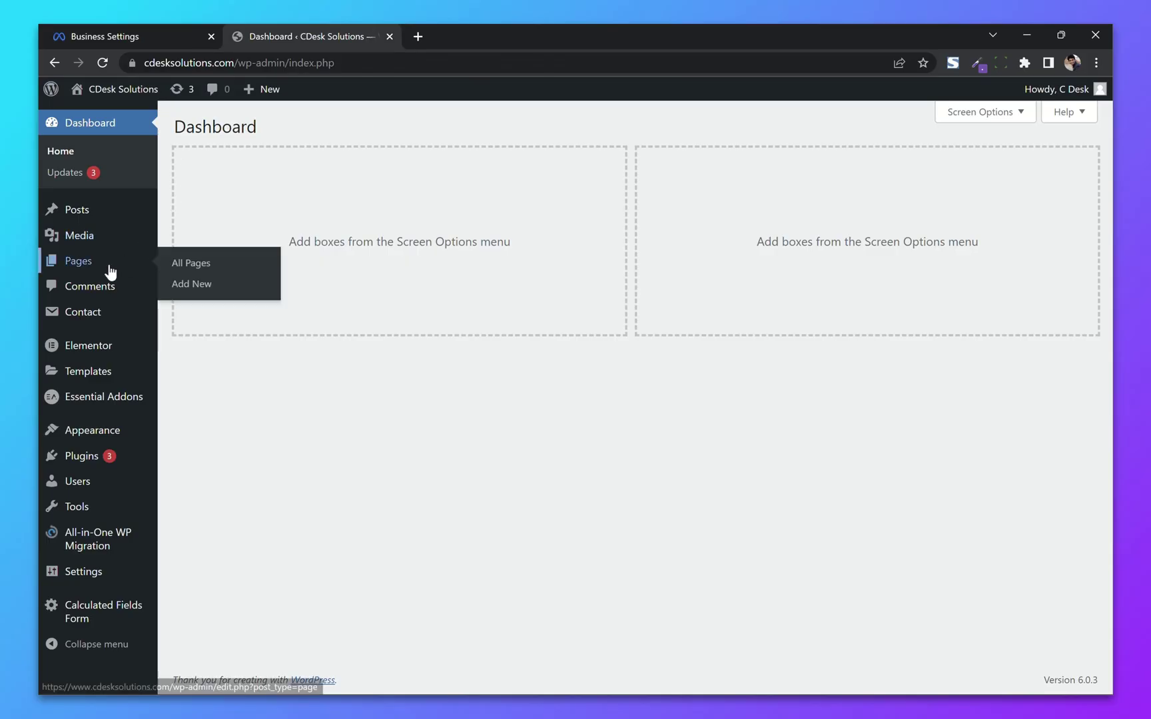
Step: Search the plugin directory for pixelyoursite, then install and activate PixelYourSite
{"action": "mouse_move", "coordinate": [87, 461]}
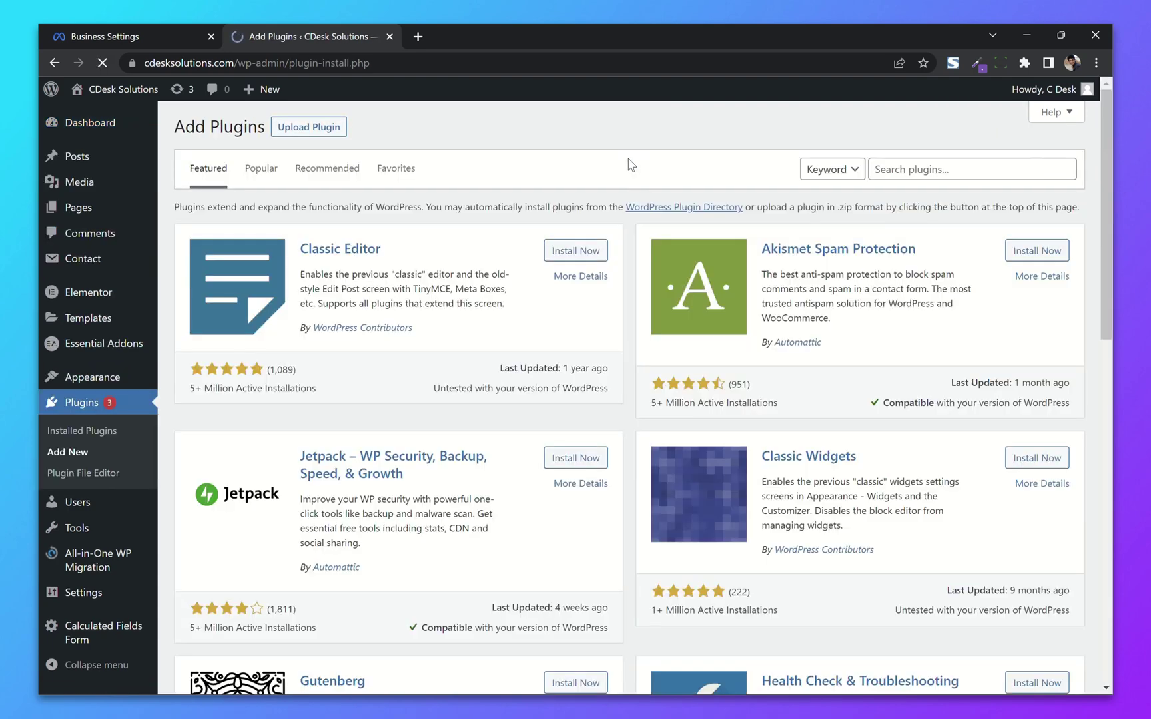
{"action": "left_click", "coordinate": [900, 173]}
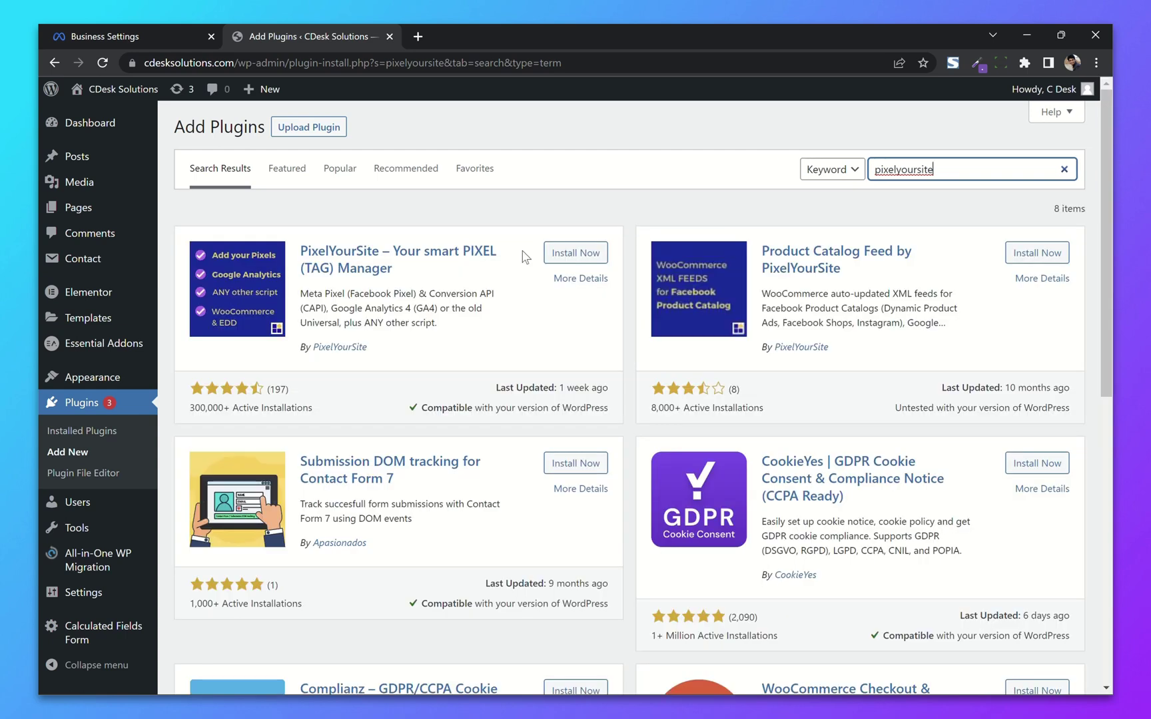
{"action": "left_click", "coordinate": [586, 253]}
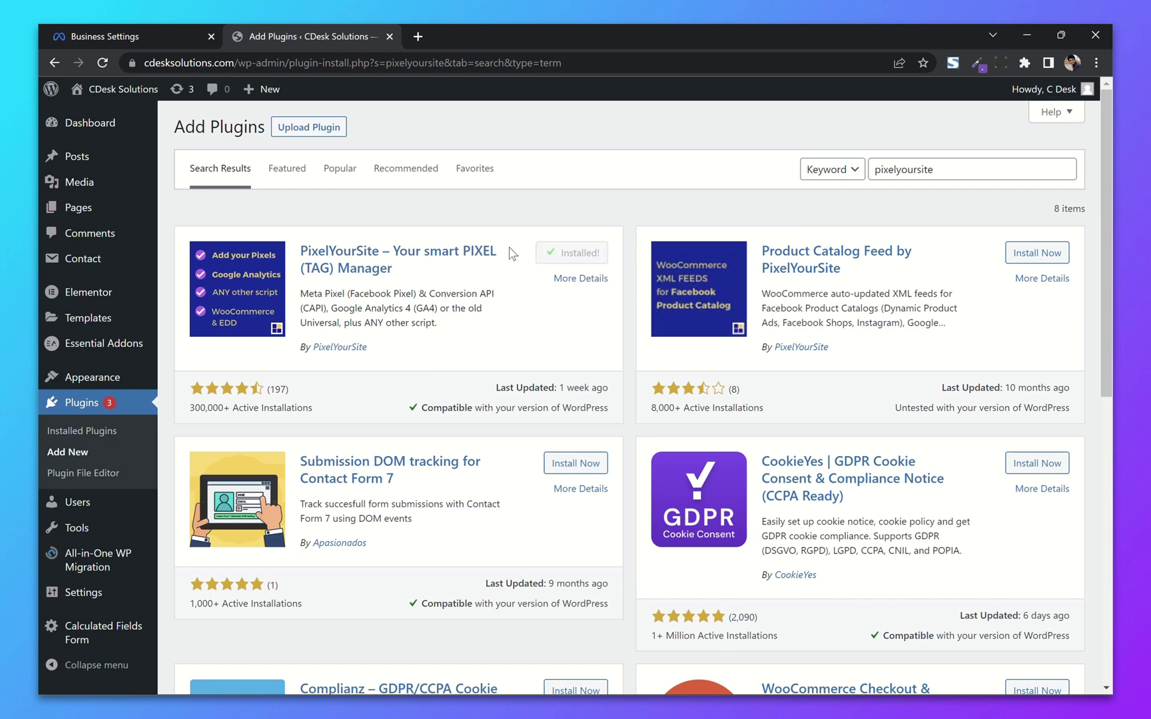
{"action": "left_click", "coordinate": [574, 252]}
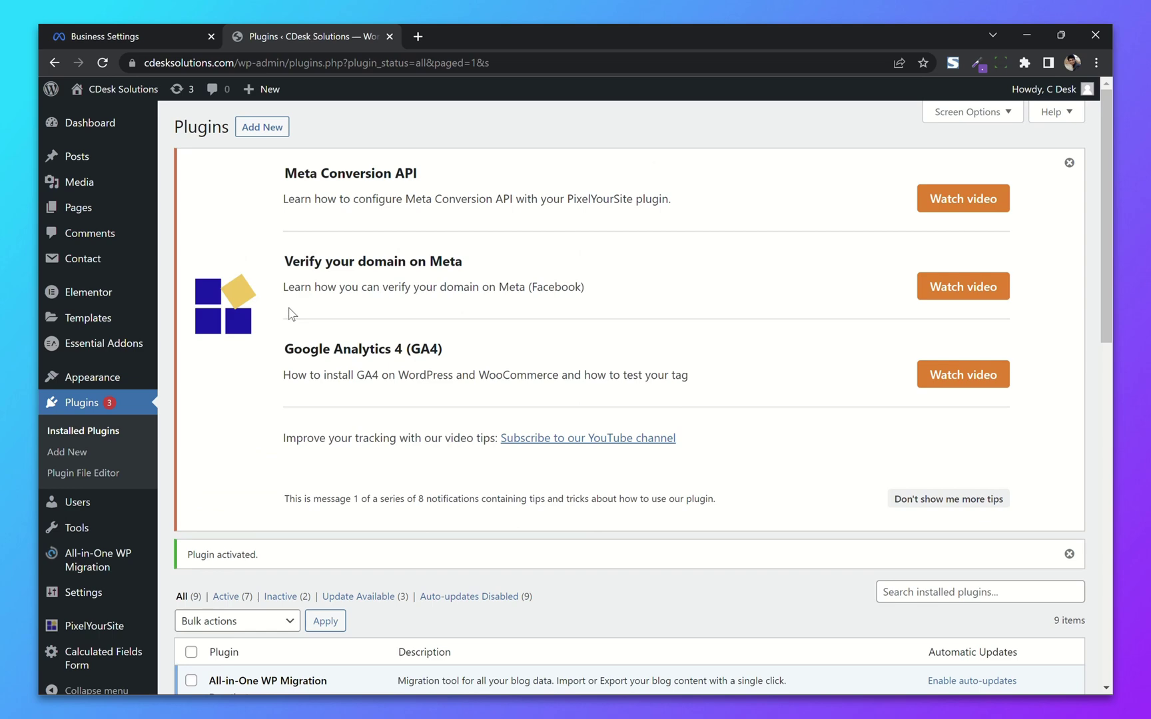
Step: Expand the Meta Pixel settings and turn on Conversion API and Advanced Matching
{"action": "scroll", "coordinate": [291, 313], "scroll_direction": "down", "scroll_amount": 3}
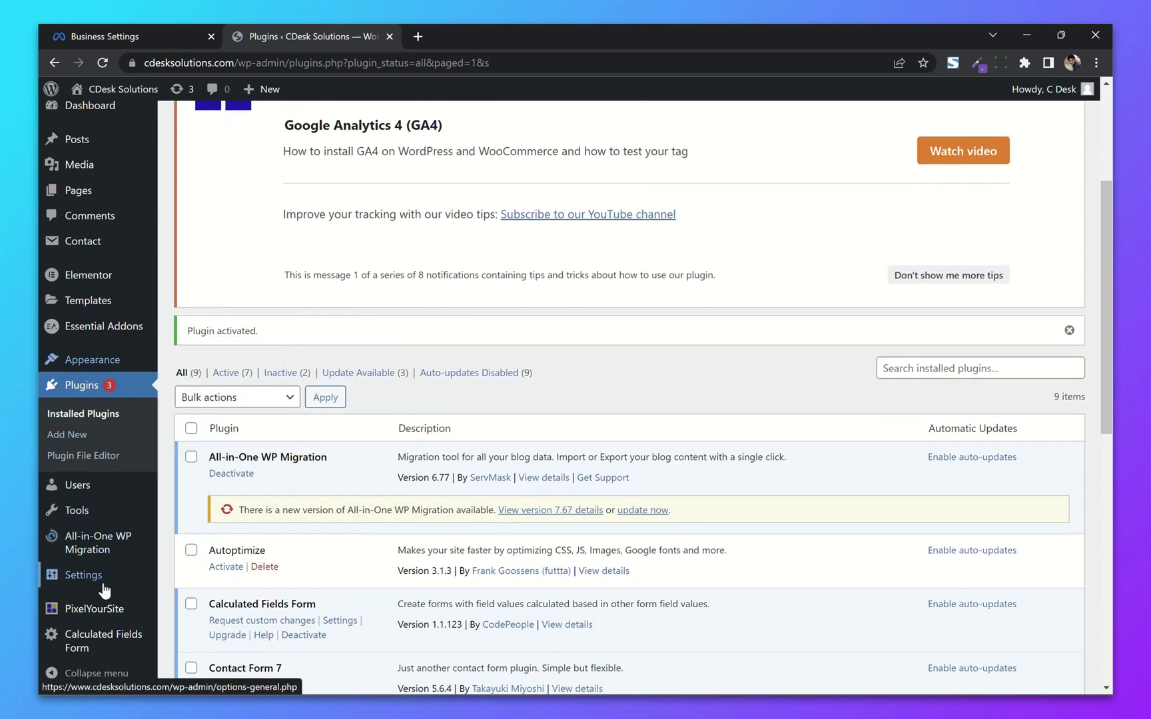
{"action": "mouse_move", "coordinate": [80, 618]}
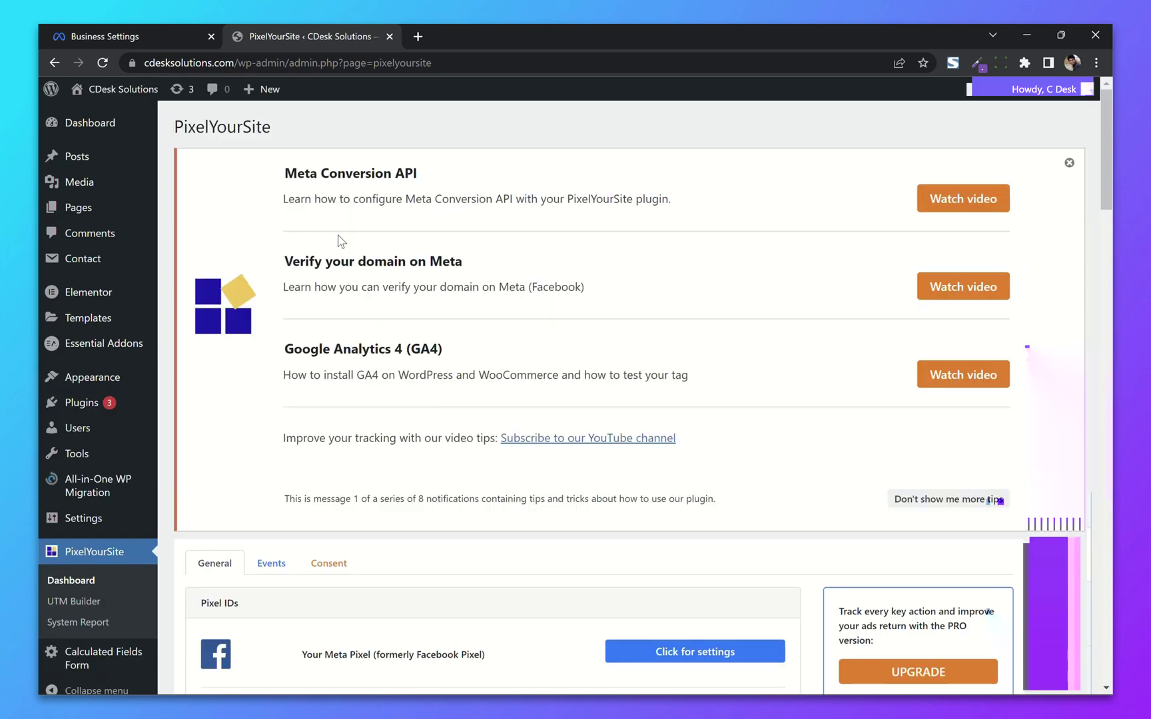
{"action": "scroll", "coordinate": [470, 276], "scroll_direction": "down", "scroll_amount": 5}
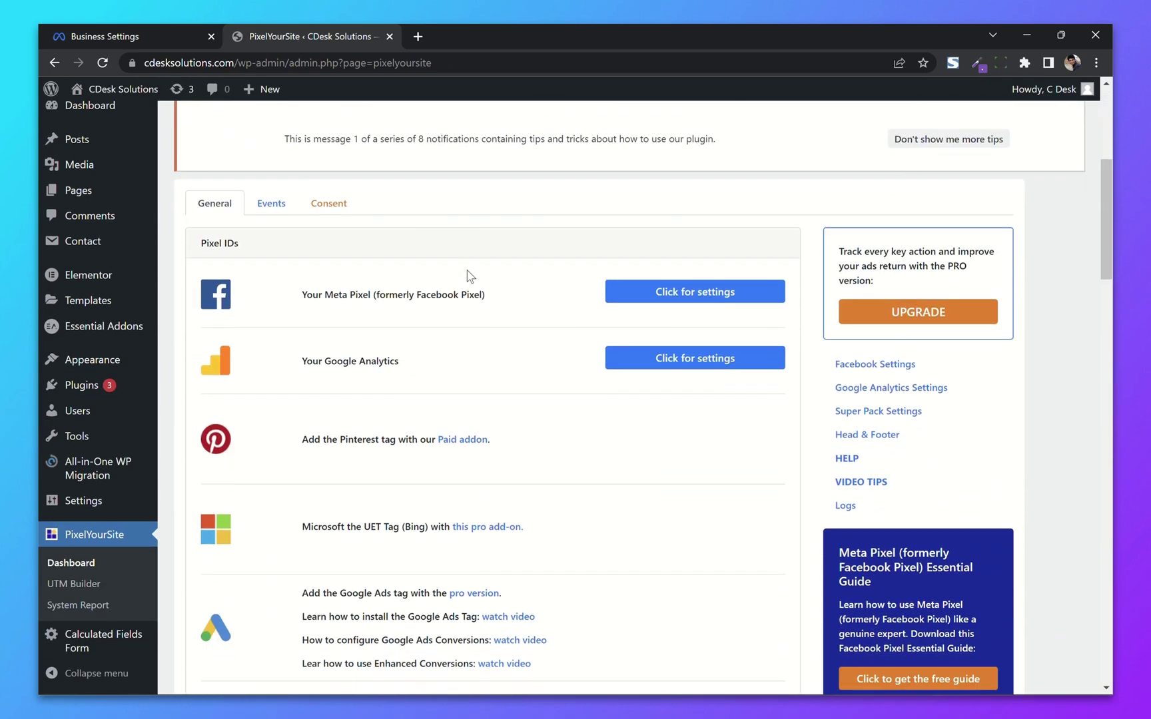
{"action": "left_click_drag", "start_coordinate": [304, 282], "coordinate": [401, 285]}
{"action": "left_click", "coordinate": [461, 285]}
{"action": "left_click", "coordinate": [686, 286]}
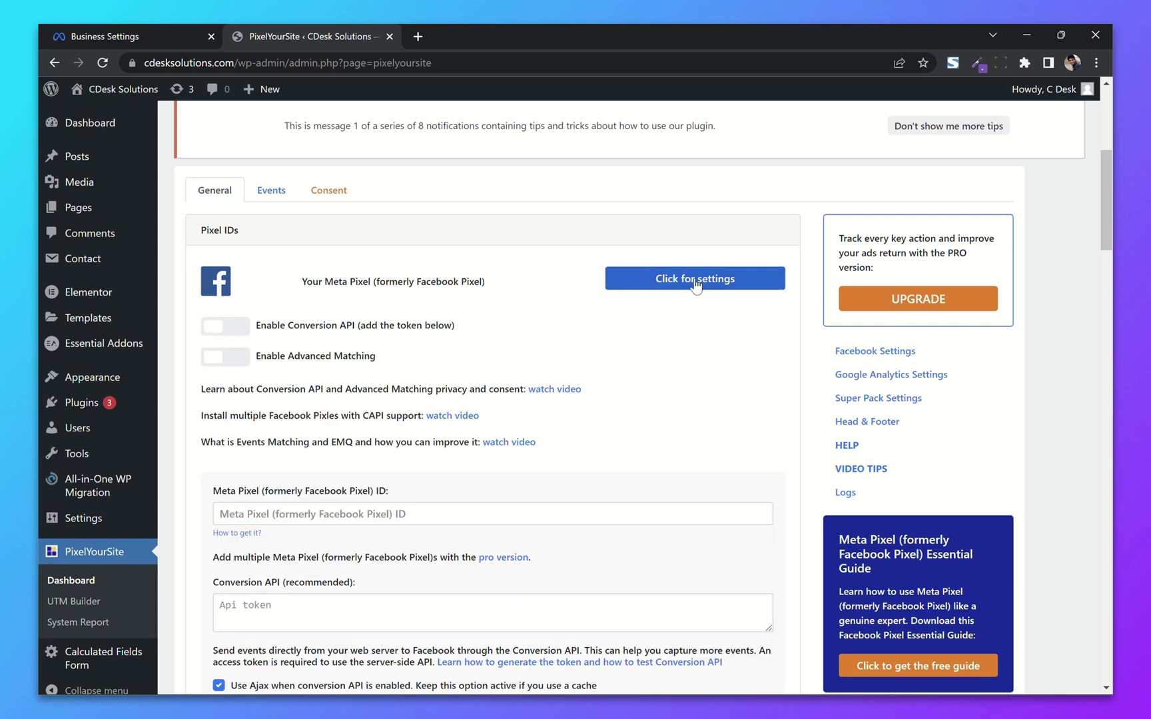
{"action": "left_click", "coordinate": [244, 325]}
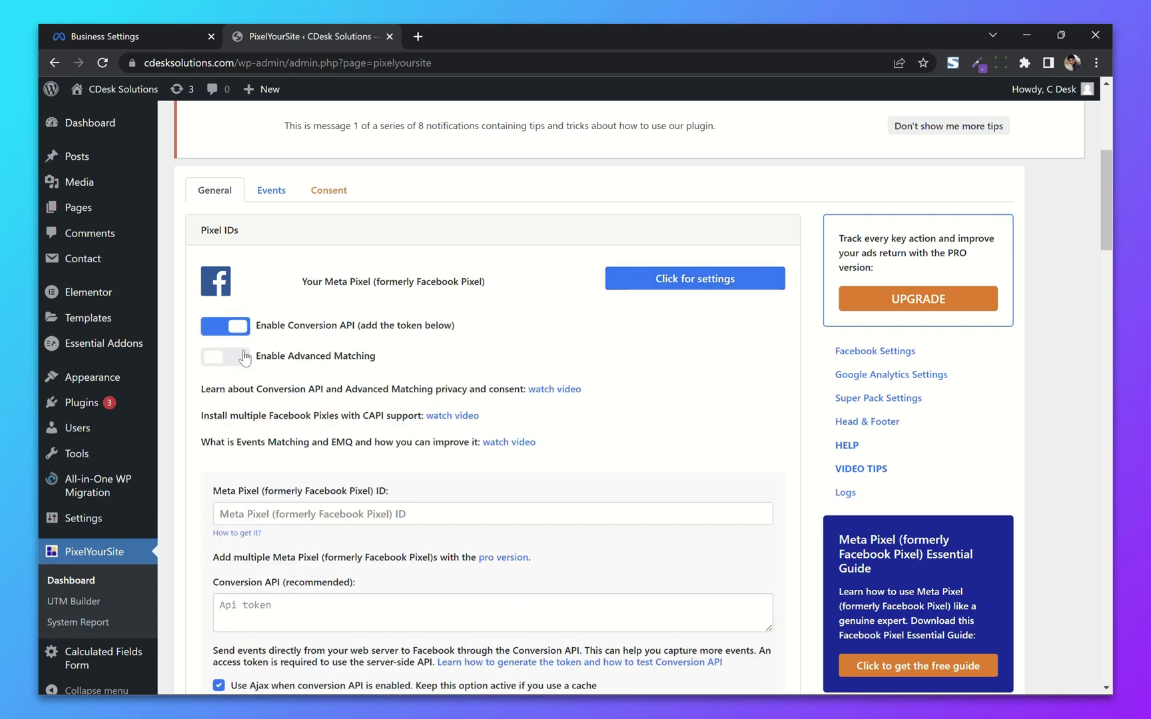
{"action": "left_click", "coordinate": [226, 357]}
Step: Copy the pixel ID from Business Settings and paste it into the Meta Pixel ID field
{"action": "scroll", "coordinate": [406, 358], "scroll_direction": "down", "scroll_amount": 2}
{"action": "left_click", "coordinate": [304, 367]}
{"action": "left_click", "coordinate": [174, 34]}
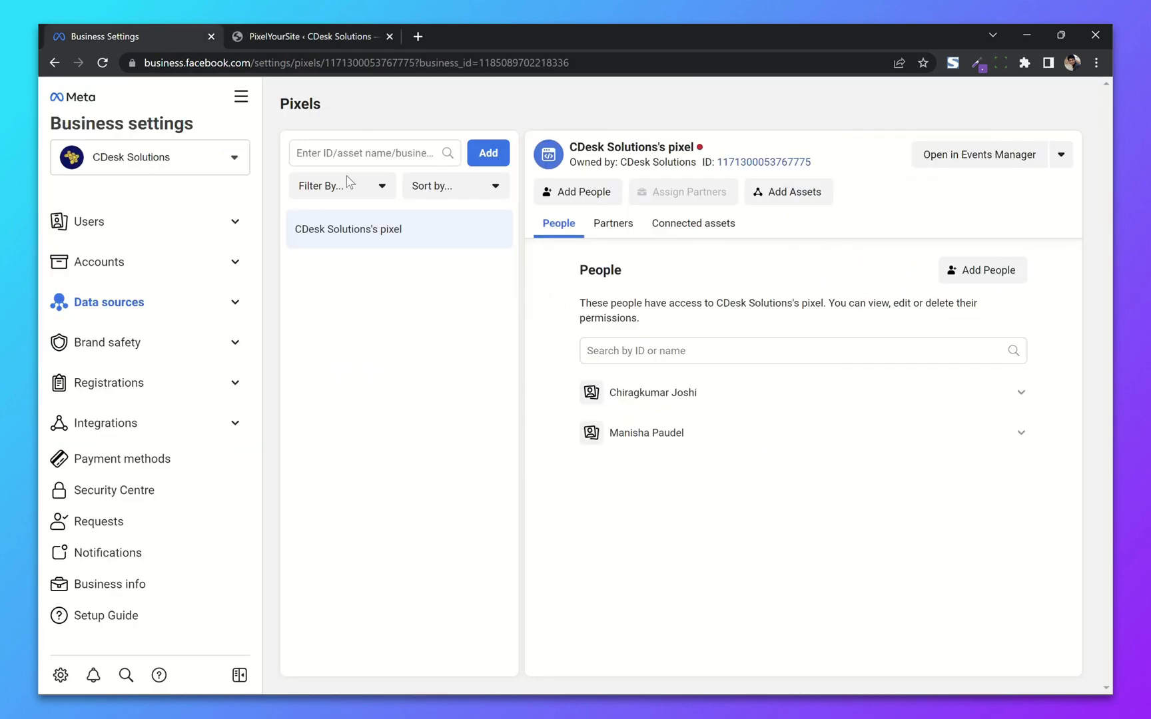
{"action": "left_click", "coordinate": [731, 163]}
{"action": "left_click", "coordinate": [313, 36]}
{"action": "key", "text": "ctrl+v"}
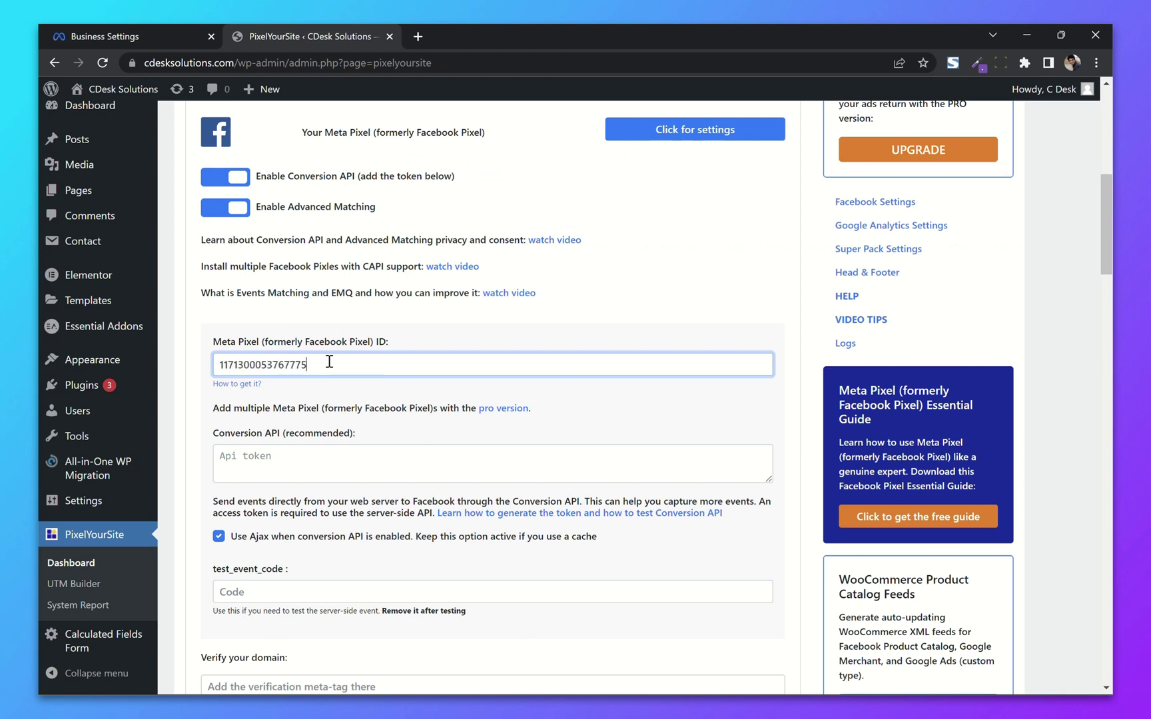
{"action": "left_click", "coordinate": [509, 351]}
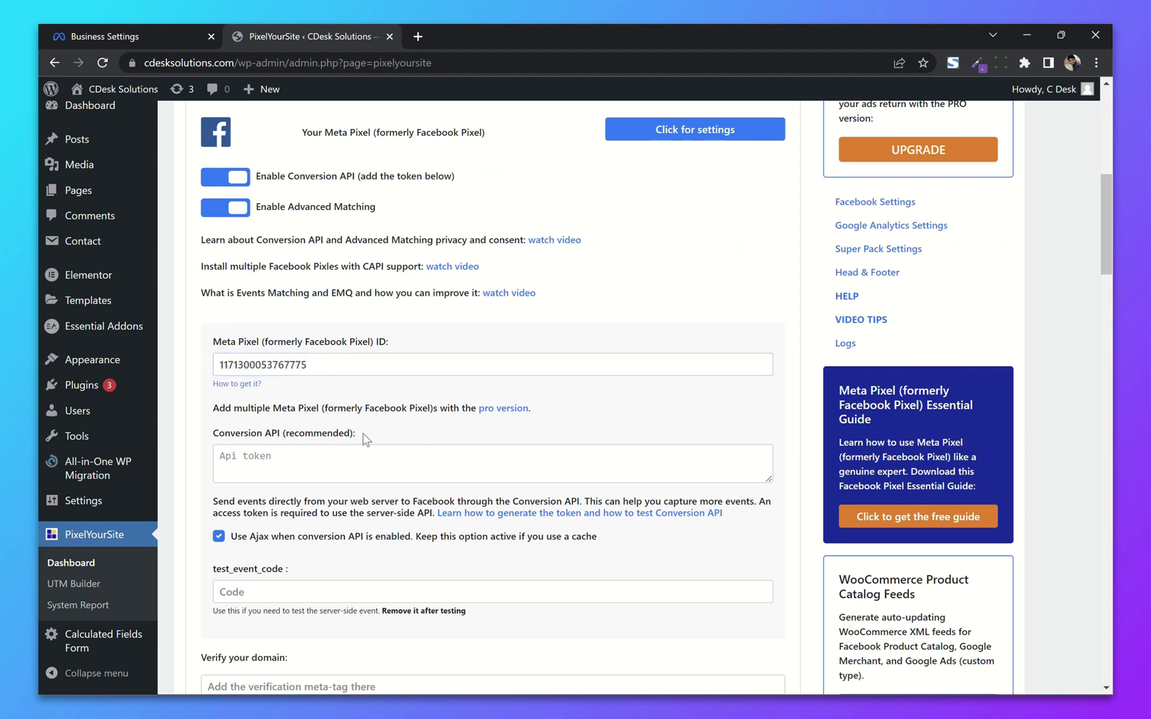
Step: Leave the domain verification meta-tag empty and save the PixelYourSite settings
{"action": "scroll", "coordinate": [365, 440], "scroll_direction": "down", "scroll_amount": 3}
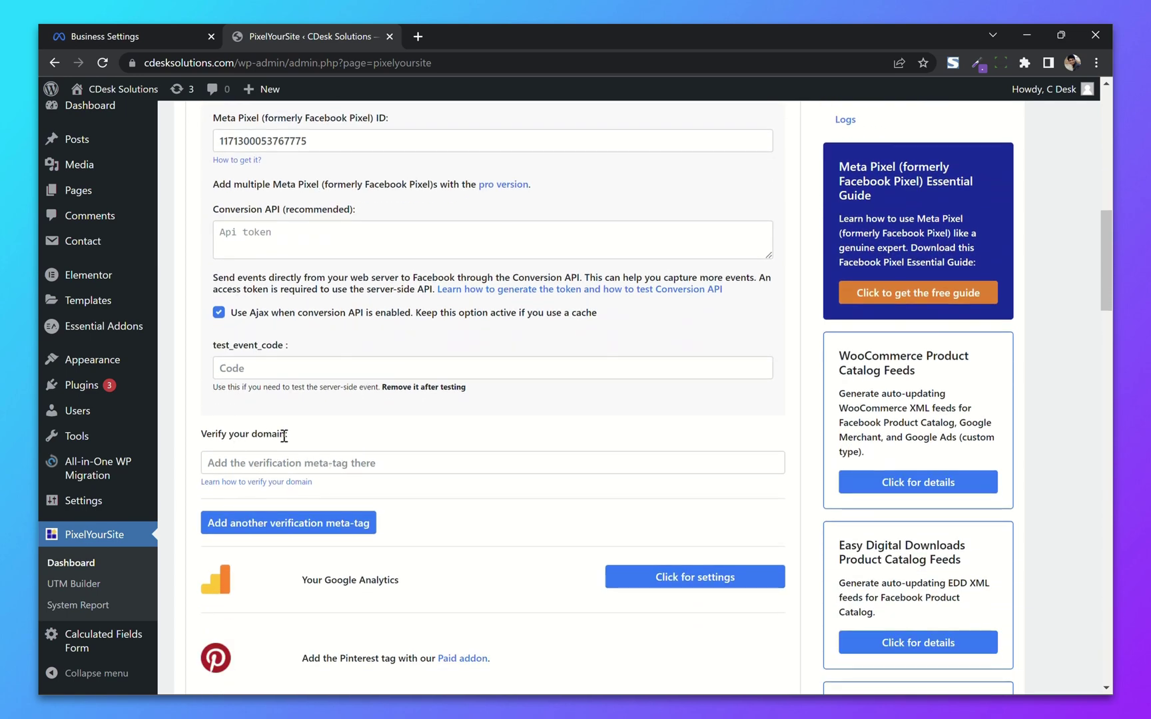
{"action": "left_click", "coordinate": [315, 466]}
{"action": "left_click", "coordinate": [318, 442]}
{"action": "scroll", "coordinate": [392, 435], "scroll_direction": "down", "scroll_amount": 3}
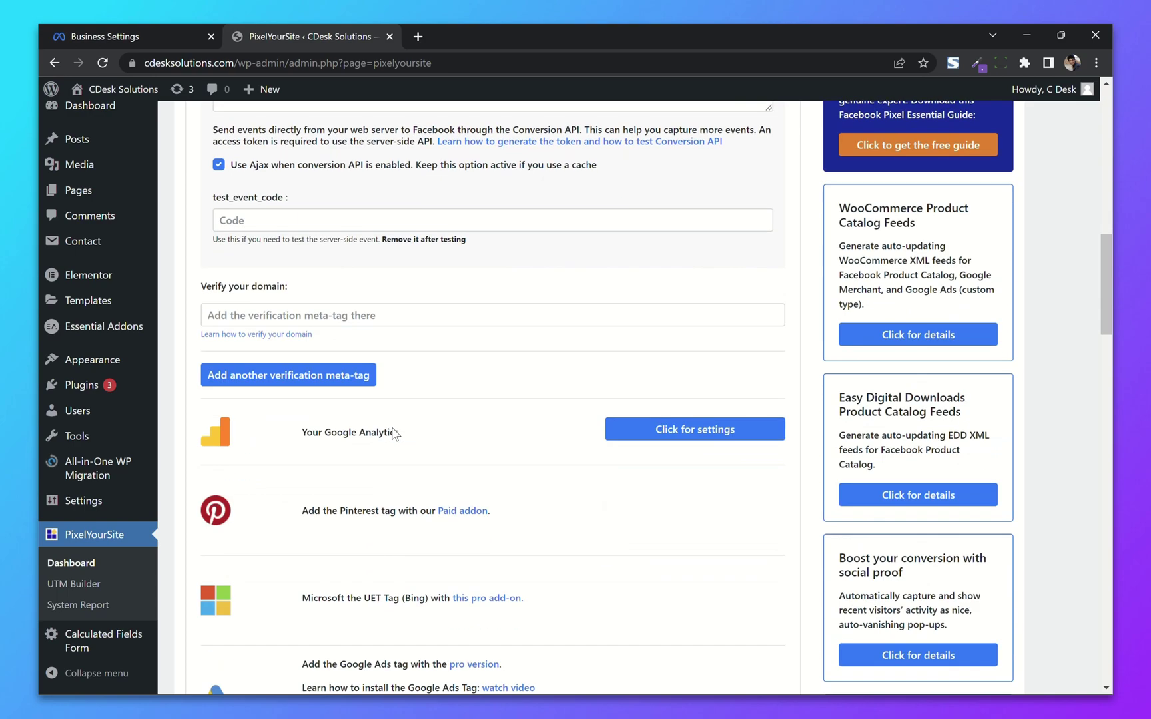
{"action": "scroll", "coordinate": [273, 444], "scroll_direction": "down", "scroll_amount": 20}
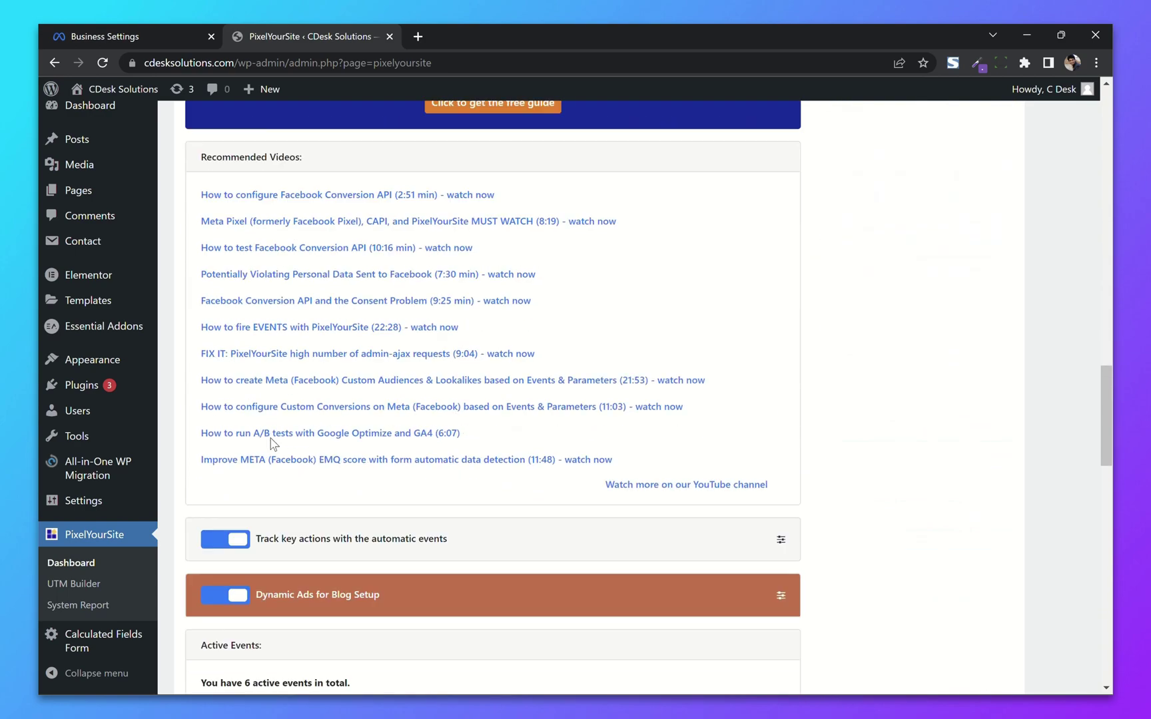
{"action": "scroll", "coordinate": [273, 444], "scroll_direction": "down", "scroll_amount": 10}
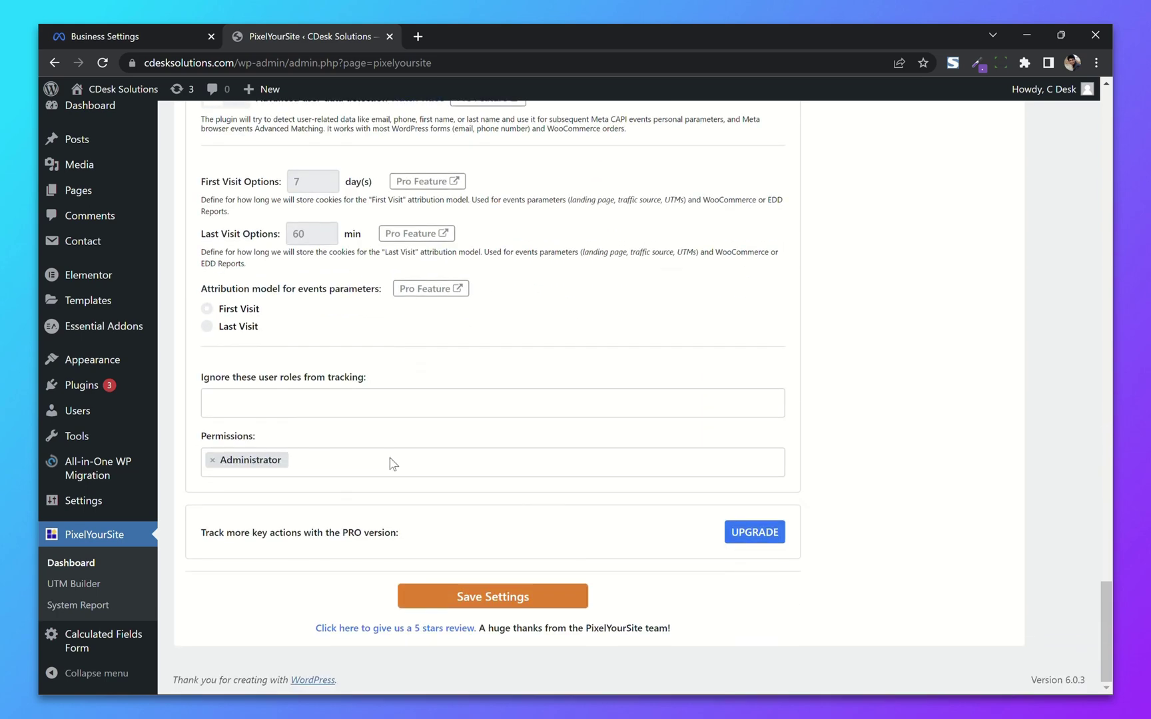
{"action": "left_click", "coordinate": [539, 593]}
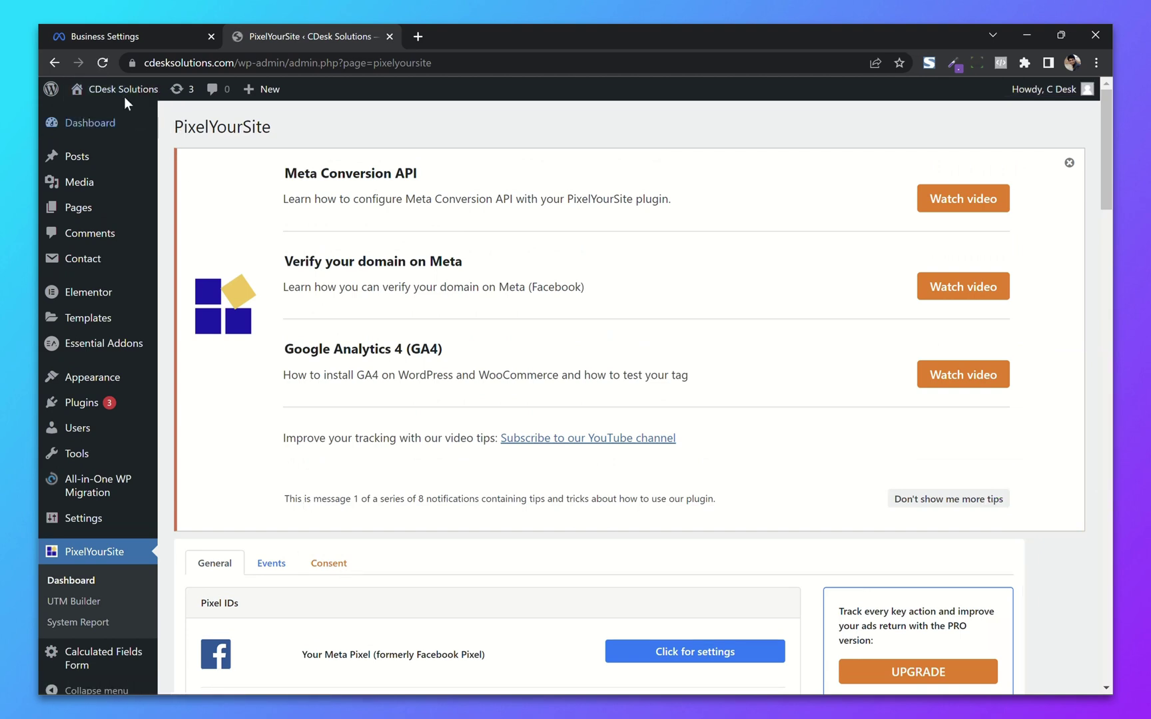
Step: Open the live CDesk Solutions site in a new tab and check its pixel with Pixel Helper
{"action": "right_click", "coordinate": [91, 118]}
{"action": "left_click", "coordinate": [118, 123]}
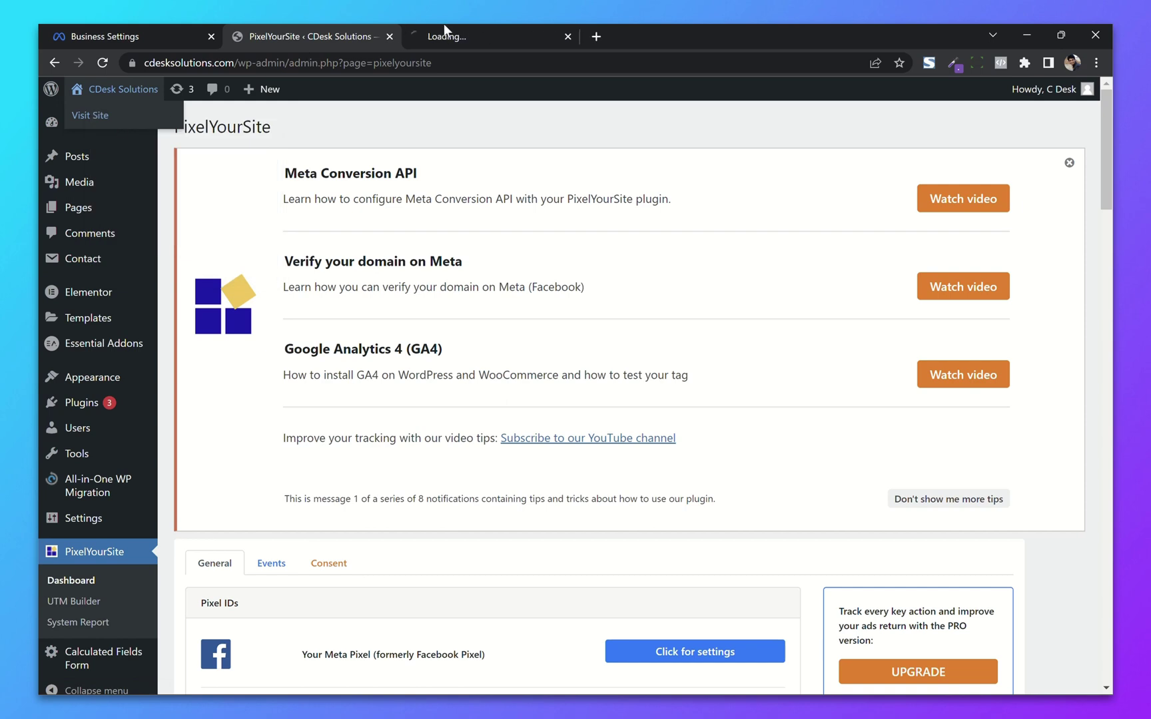
{"action": "left_click", "coordinate": [483, 30]}
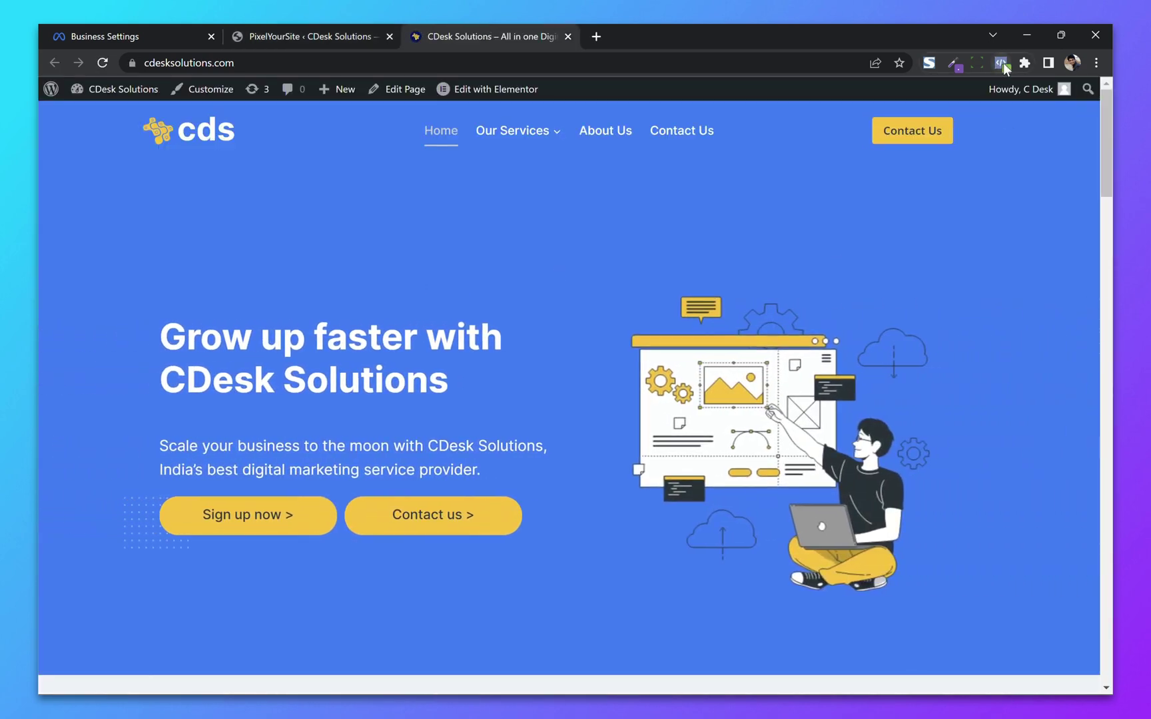
{"action": "left_click", "coordinate": [1003, 63]}
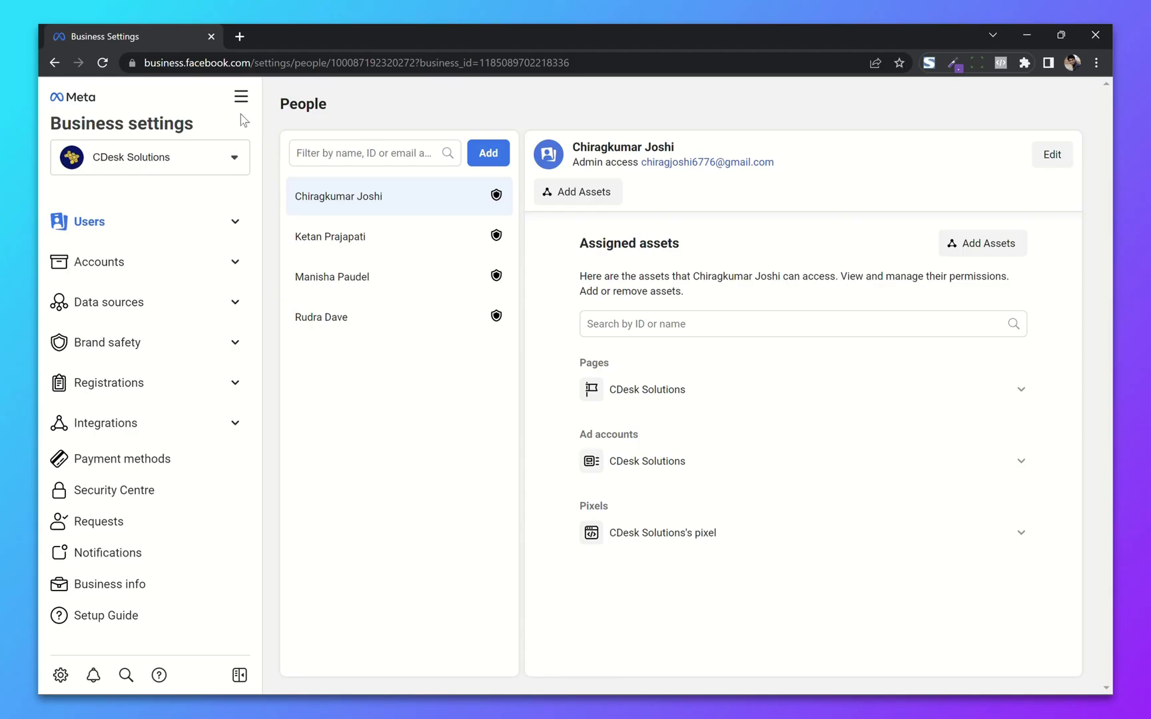
Step: Open Events Manager, review the limited conversion events, then go to the pixel's Data sources
{"action": "left_click", "coordinate": [241, 97]}
{"action": "left_click", "coordinate": [427, 201]}
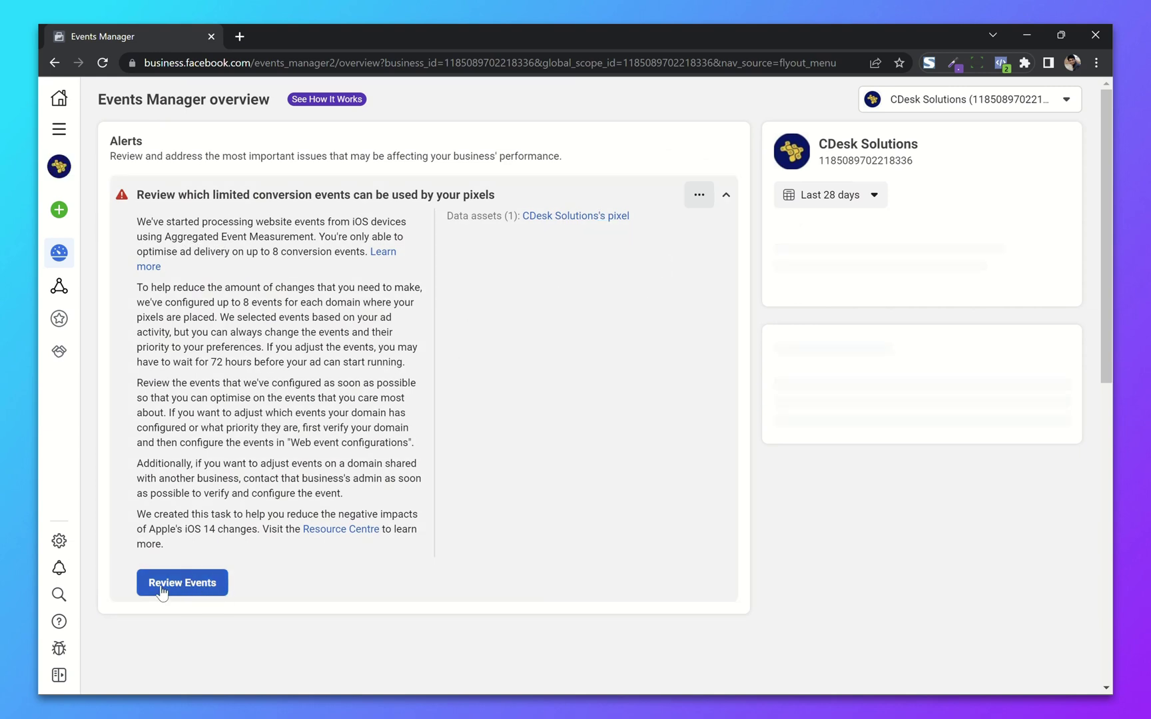
{"action": "left_click", "coordinate": [190, 590]}
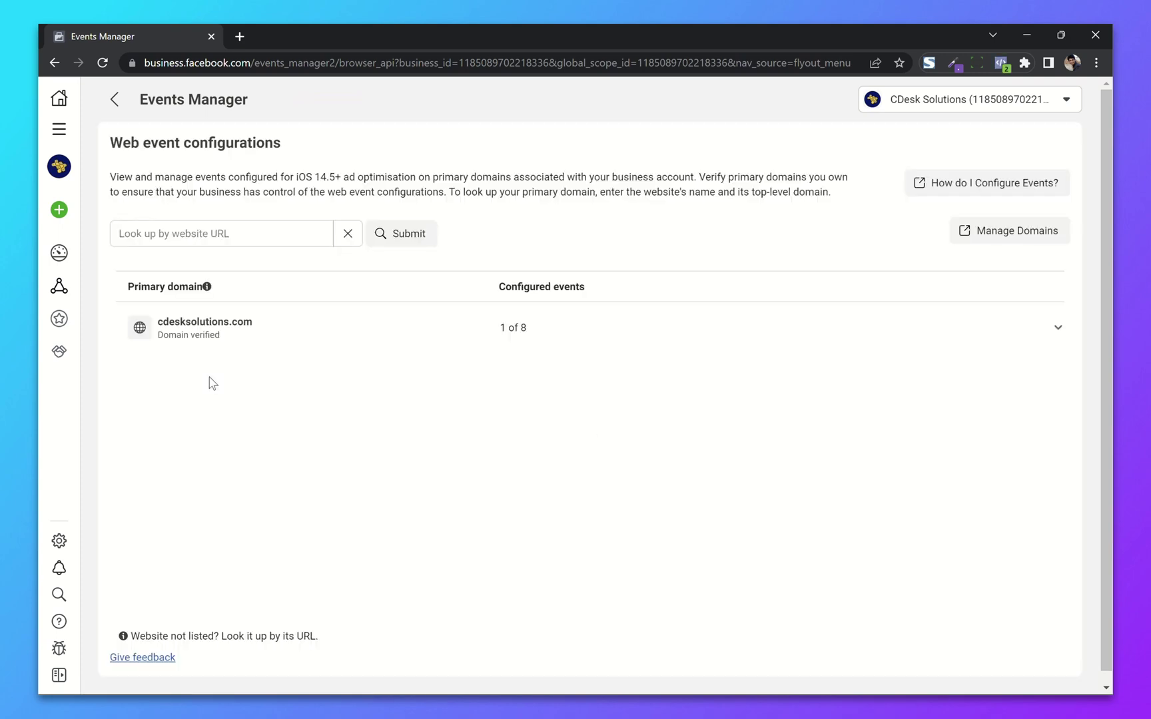
{"action": "mouse_move", "coordinate": [49, 245]}
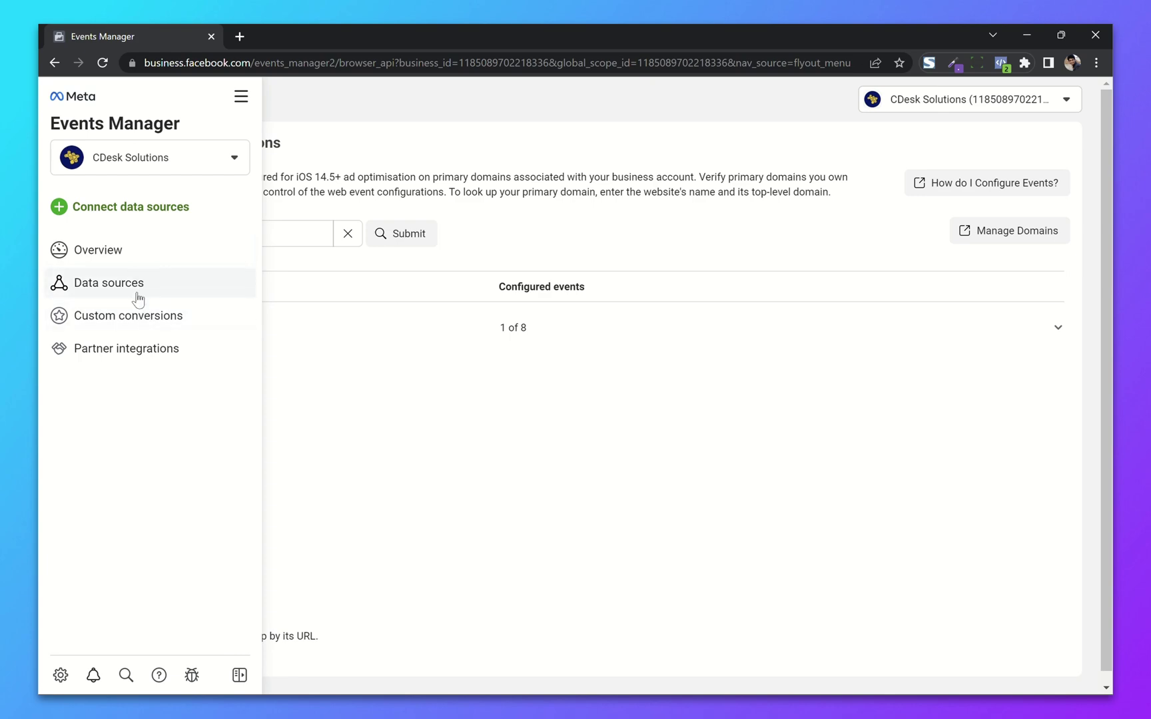
{"action": "left_click", "coordinate": [138, 298]}
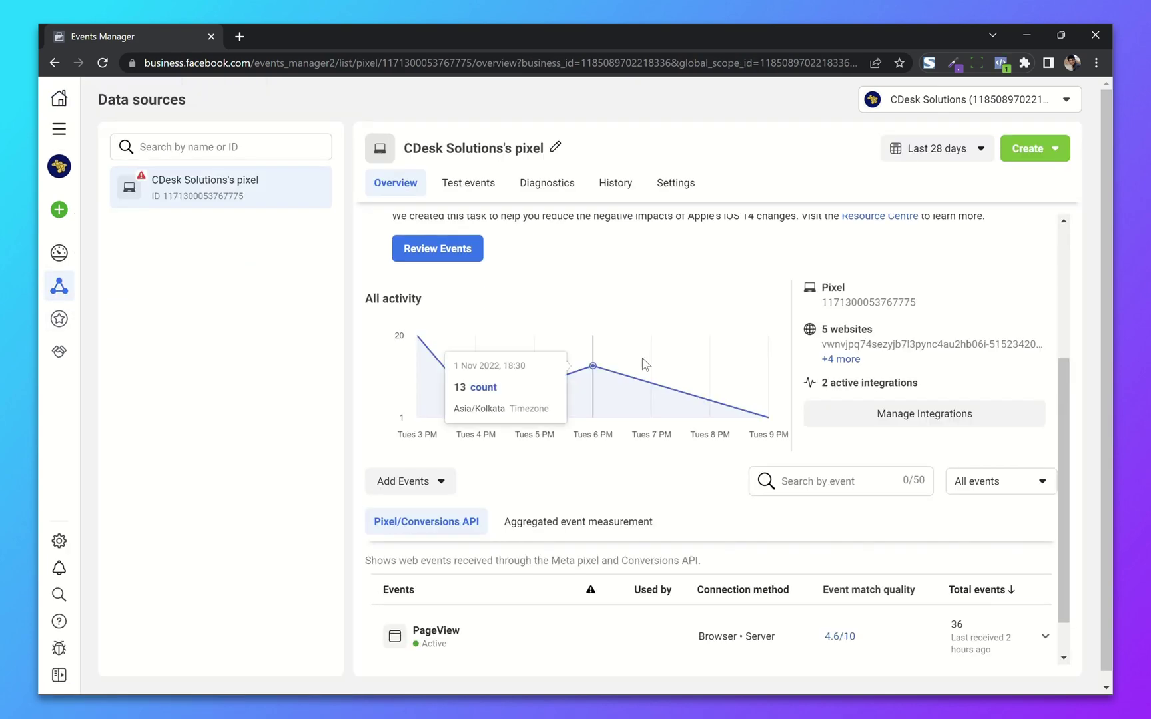
Step: Under Aggregated event measurement, expand cdesksolutions.com's web event configuration and choose Manage Events
{"action": "scroll", "coordinate": [644, 363], "scroll_direction": "down", "scroll_amount": 1}
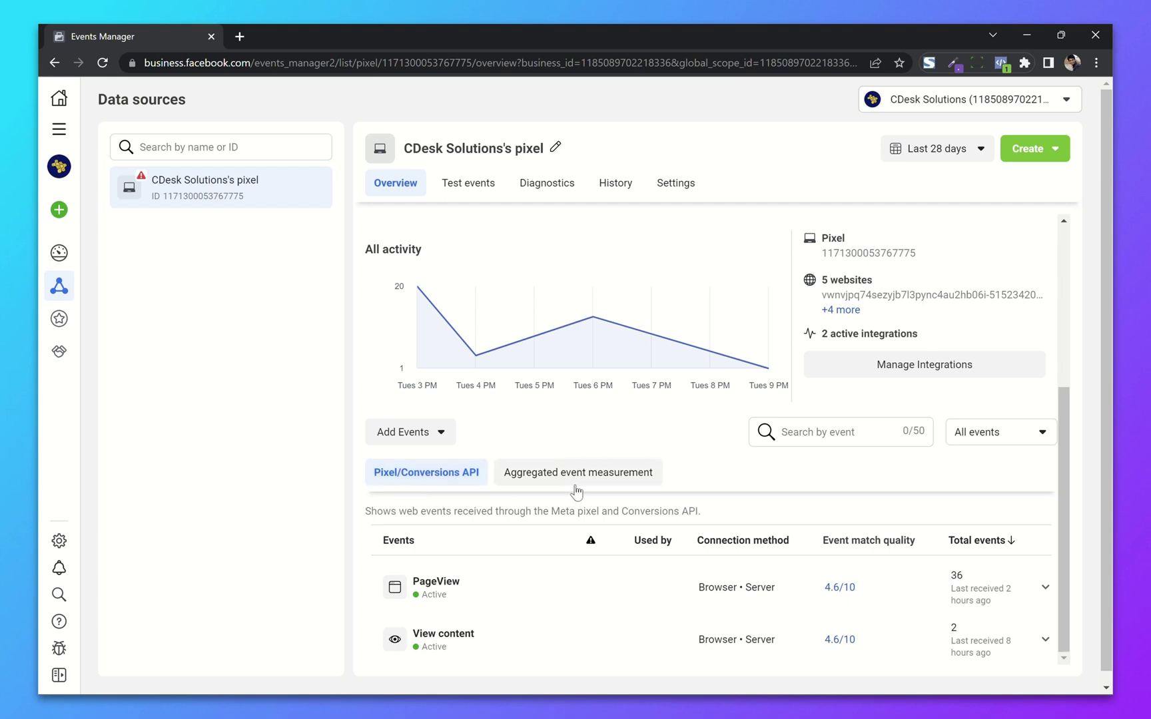
{"action": "left_click", "coordinate": [571, 482]}
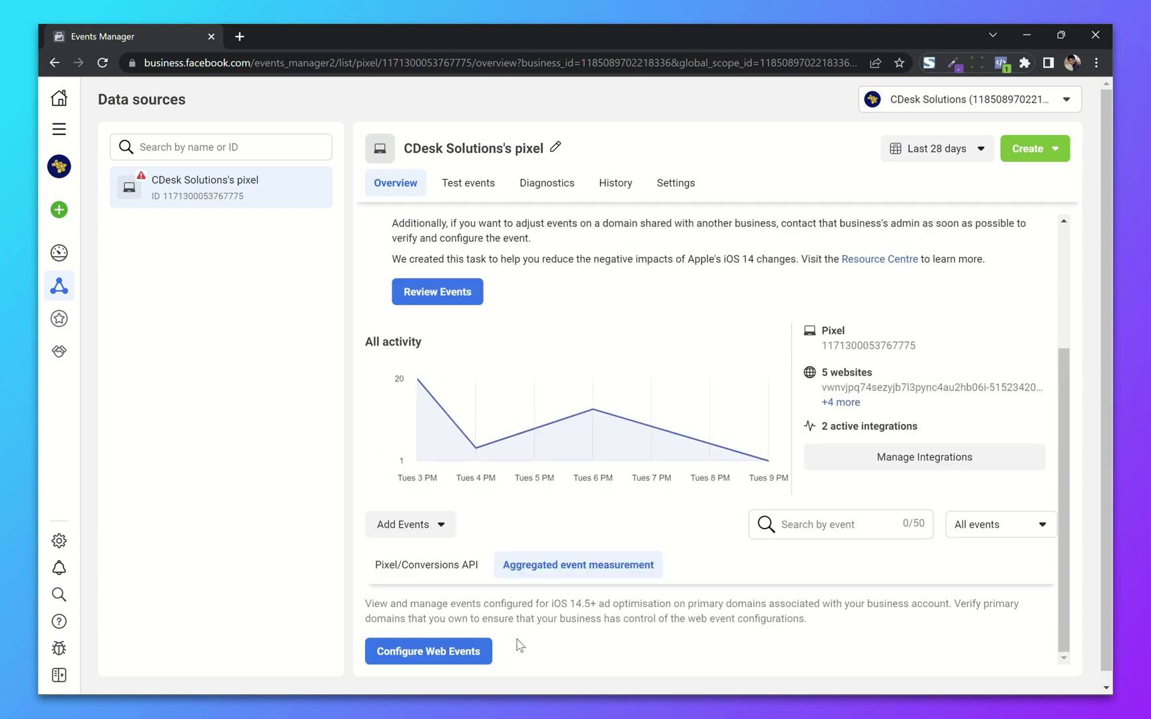
{"action": "left_click", "coordinate": [431, 653]}
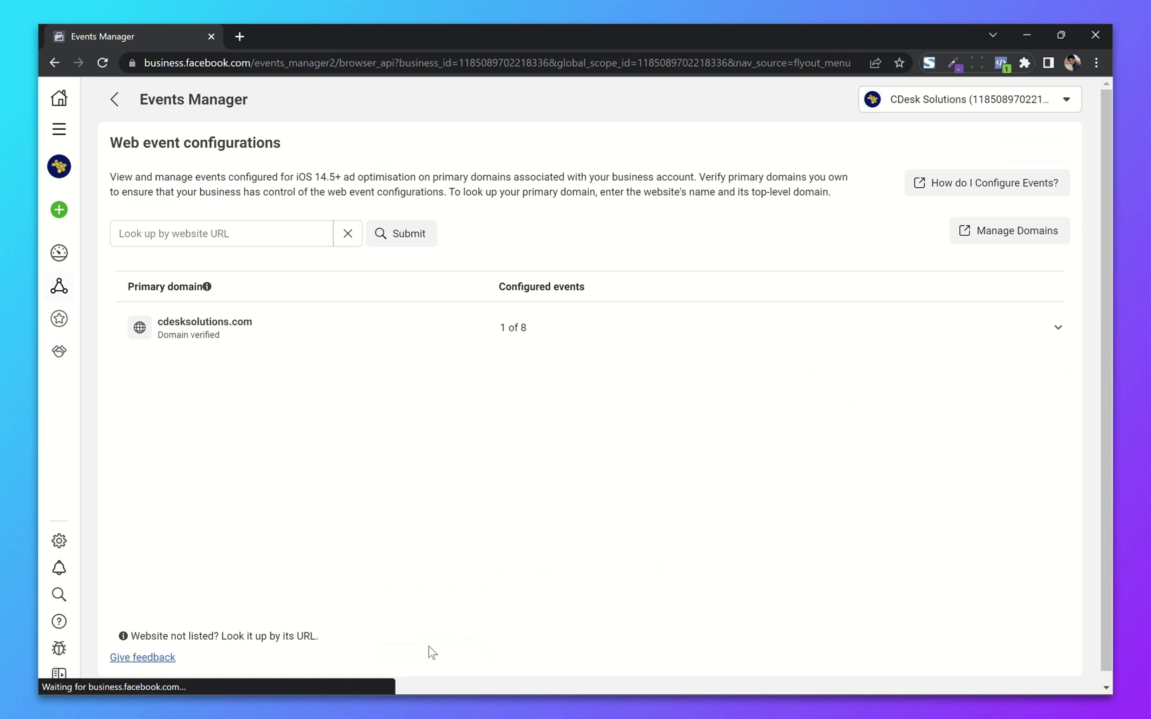
{"action": "left_click", "coordinate": [579, 326]}
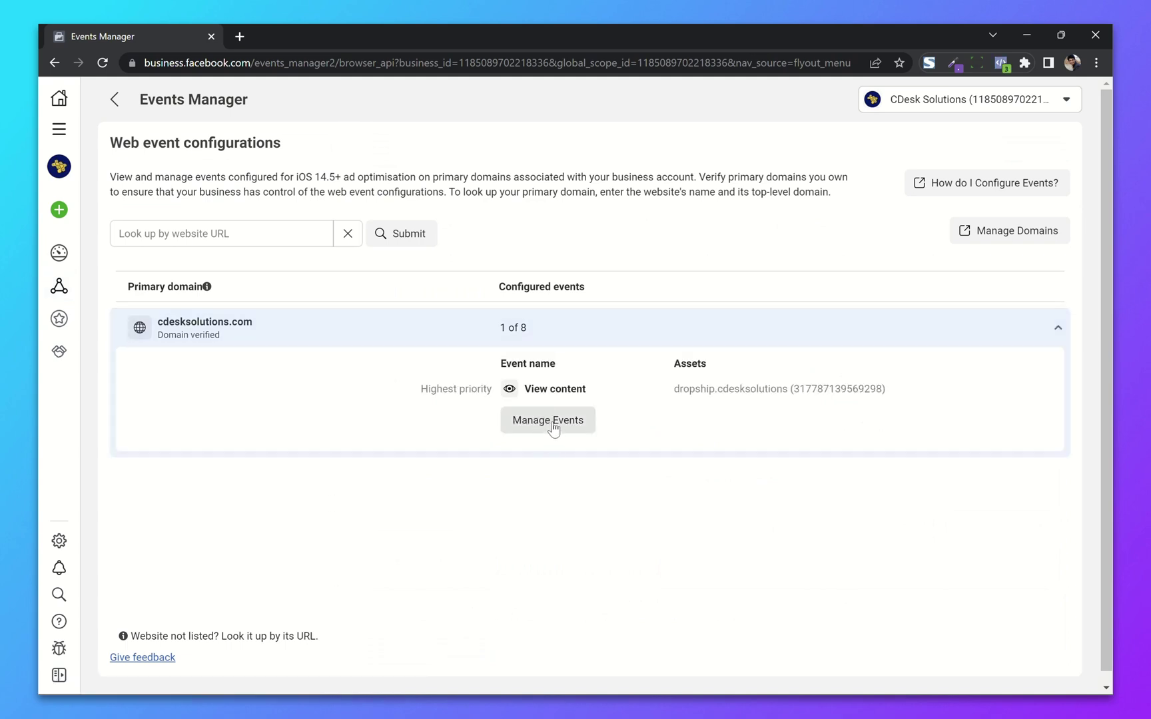
{"action": "left_click", "coordinate": [553, 428]}
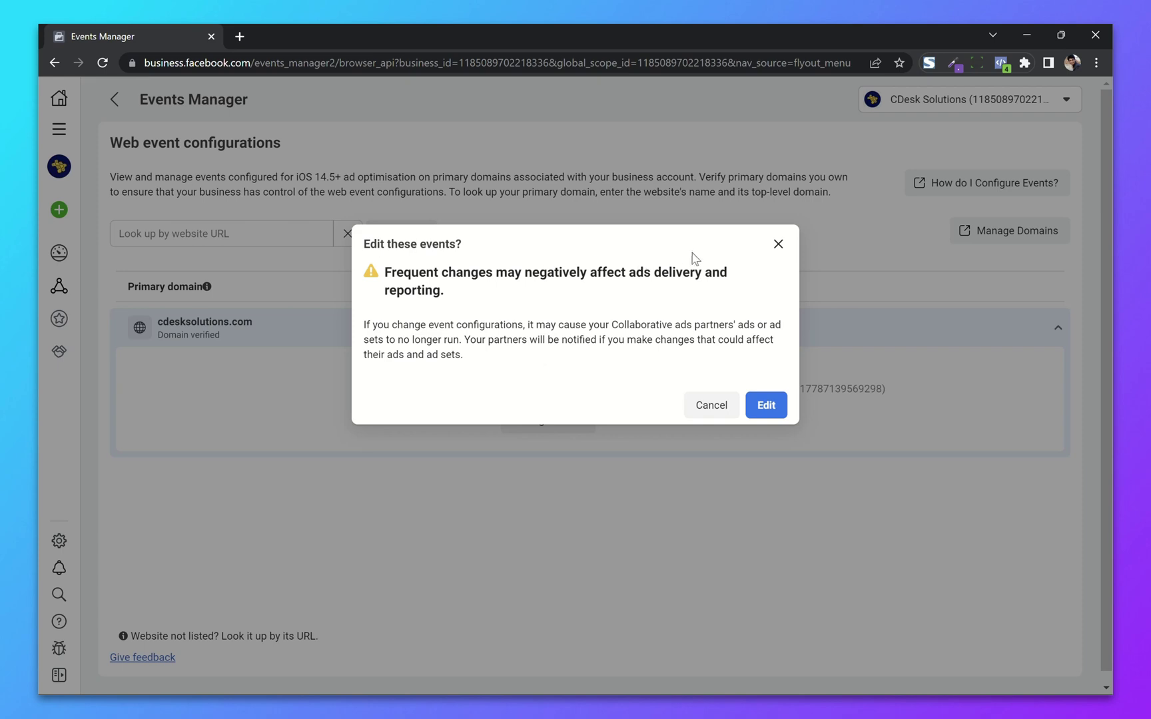
Step: Confirm editing and set the first row to CDesk Solutions's pixel with the Purchase event
{"action": "left_click", "coordinate": [765, 404]}
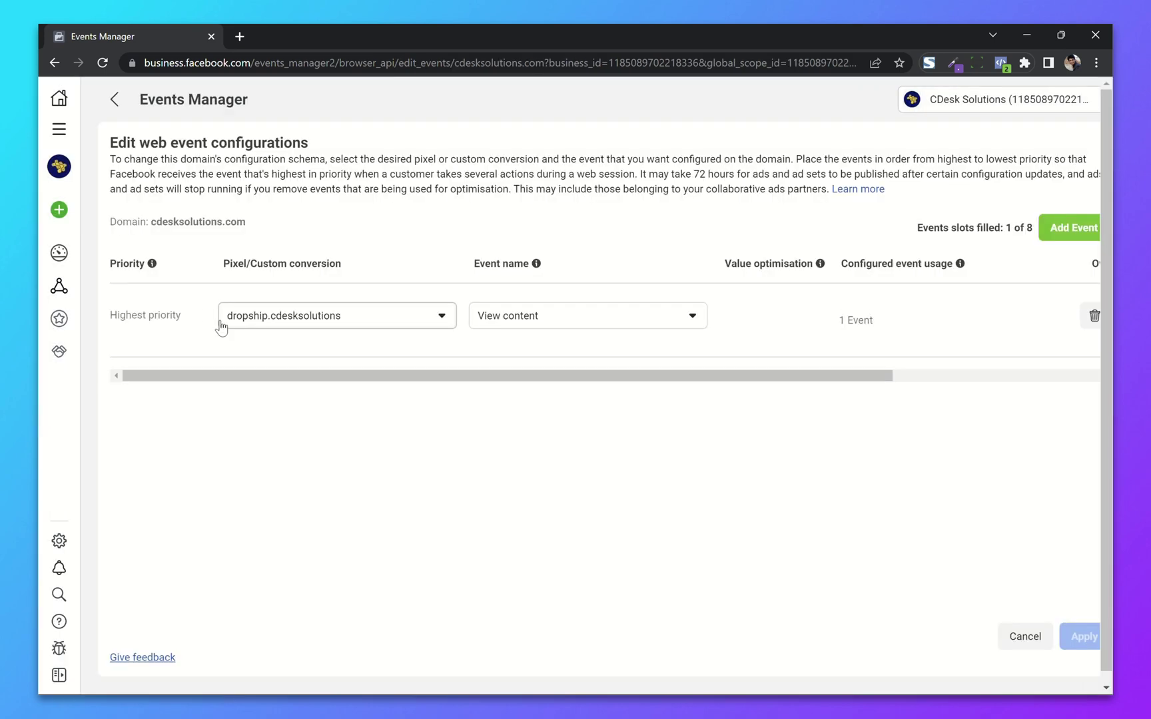
{"action": "left_click", "coordinate": [395, 333]}
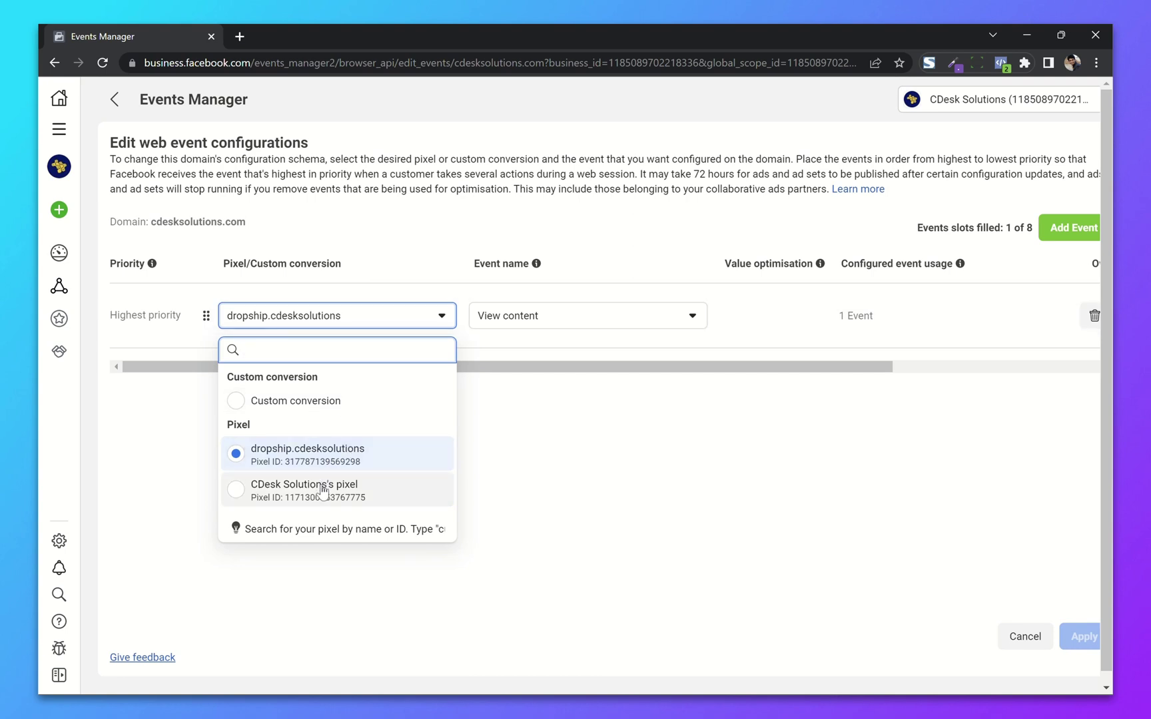
{"action": "left_click", "coordinate": [322, 491]}
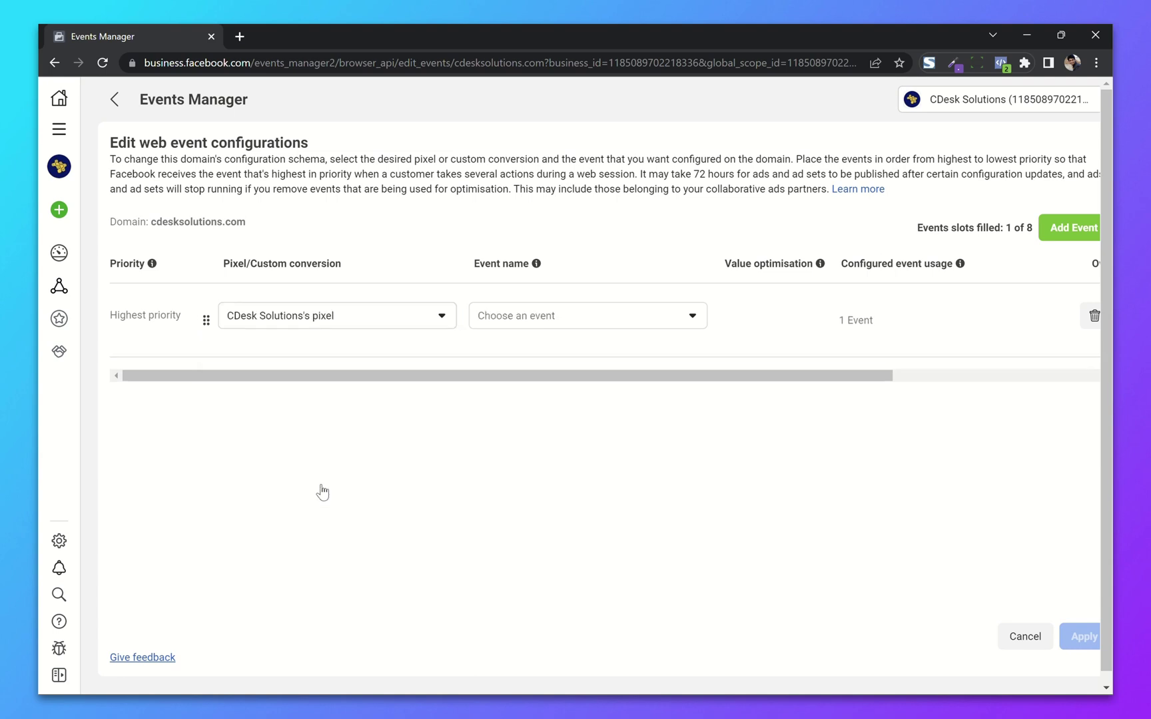
{"action": "left_click", "coordinate": [492, 321]}
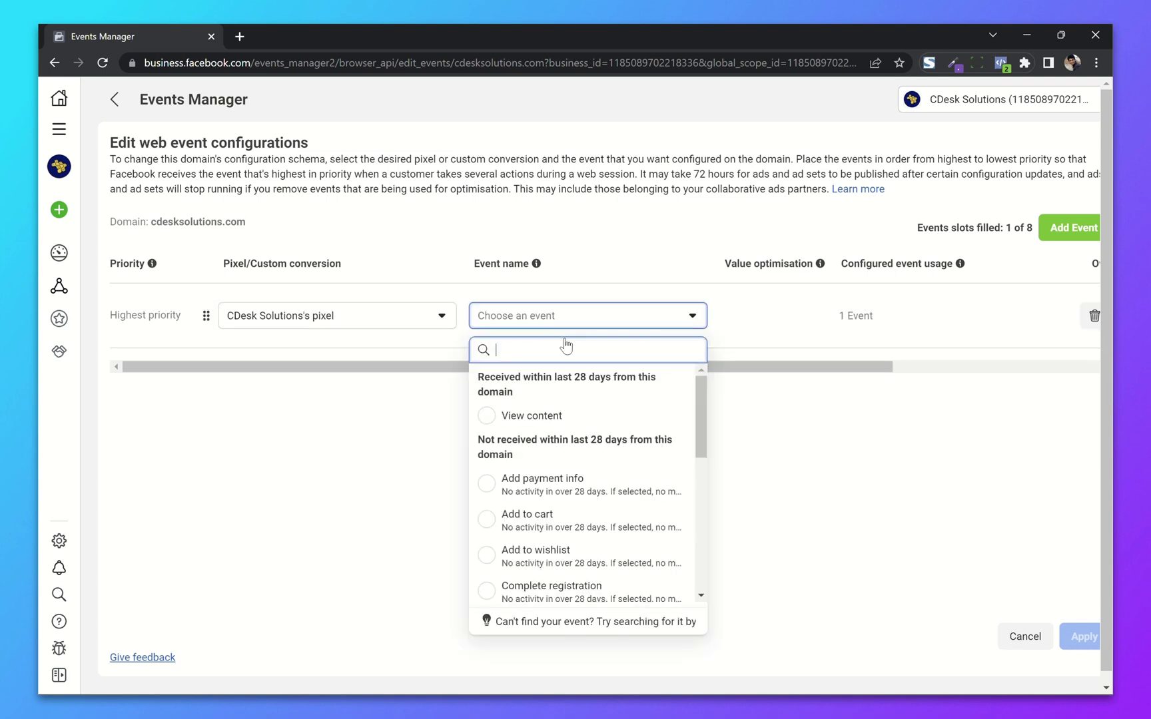
{"action": "scroll", "coordinate": [562, 483], "scroll_direction": "down", "scroll_amount": 3}
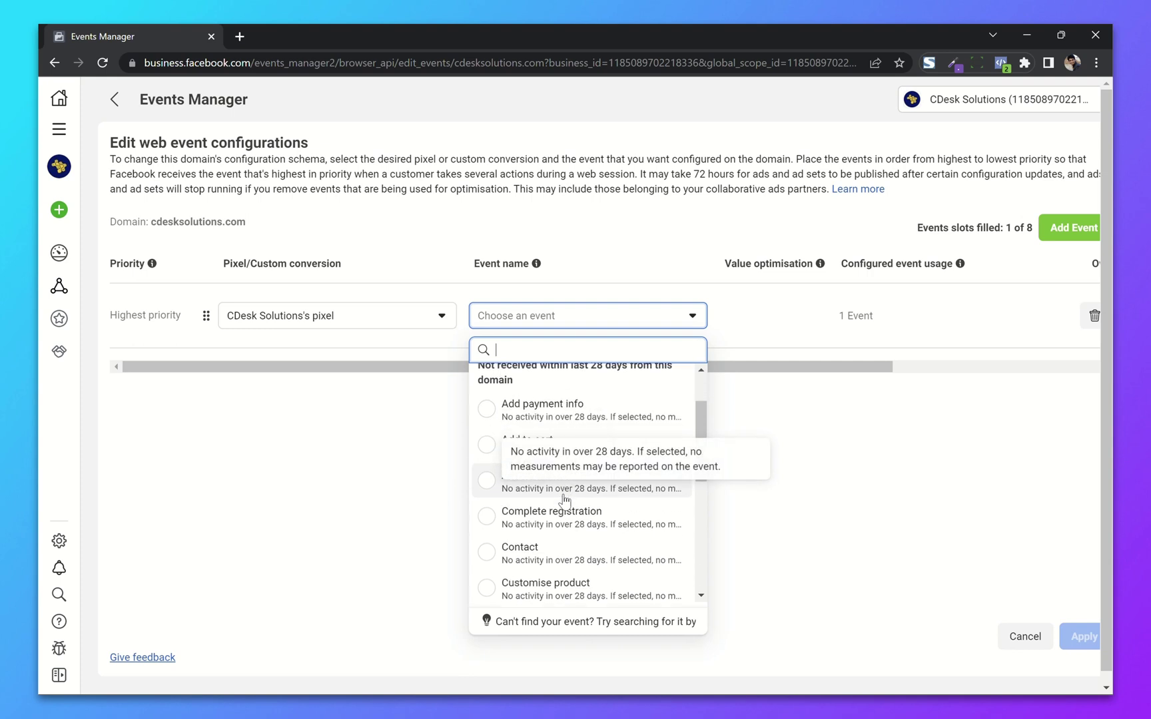
{"action": "scroll", "coordinate": [562, 499], "scroll_direction": "down", "scroll_amount": 5}
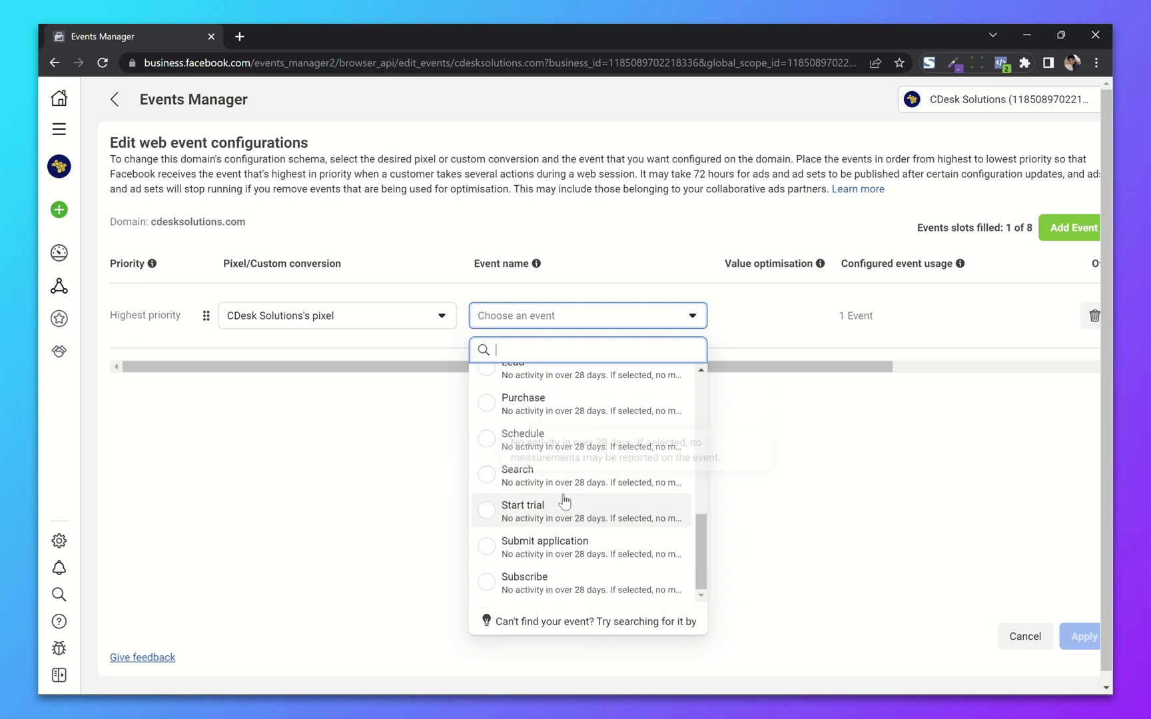
{"action": "scroll", "coordinate": [563, 500], "scroll_direction": "up", "scroll_amount": 10}
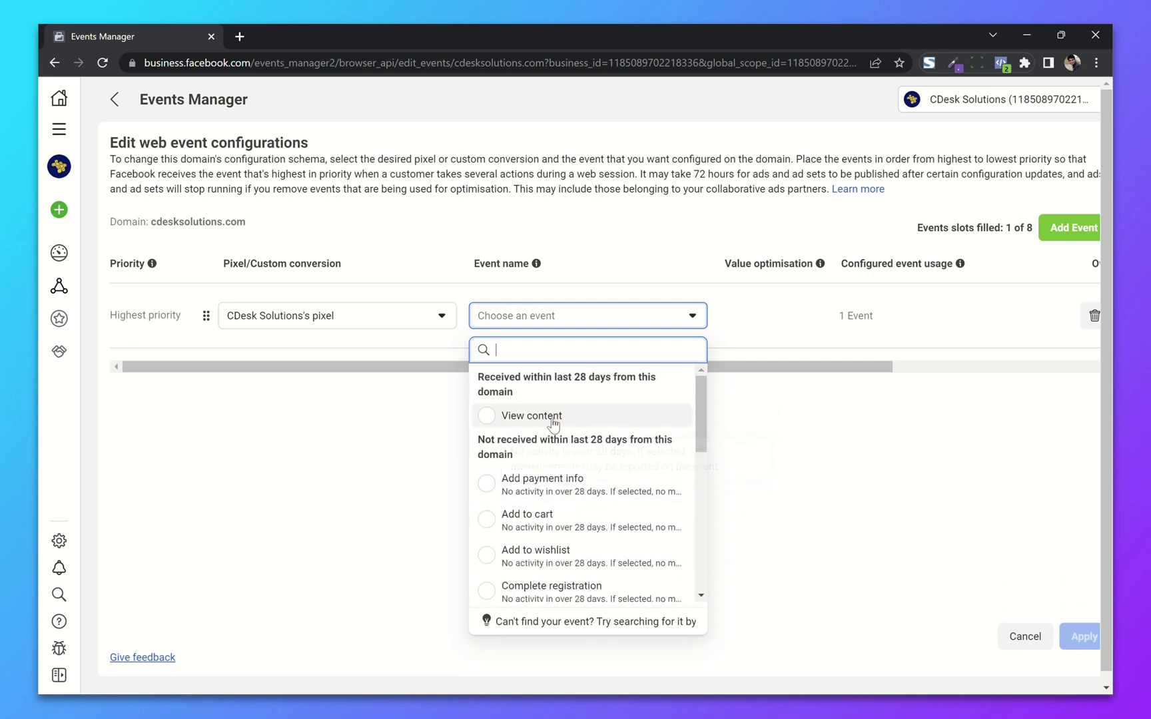
{"action": "left_click", "coordinate": [546, 418]}
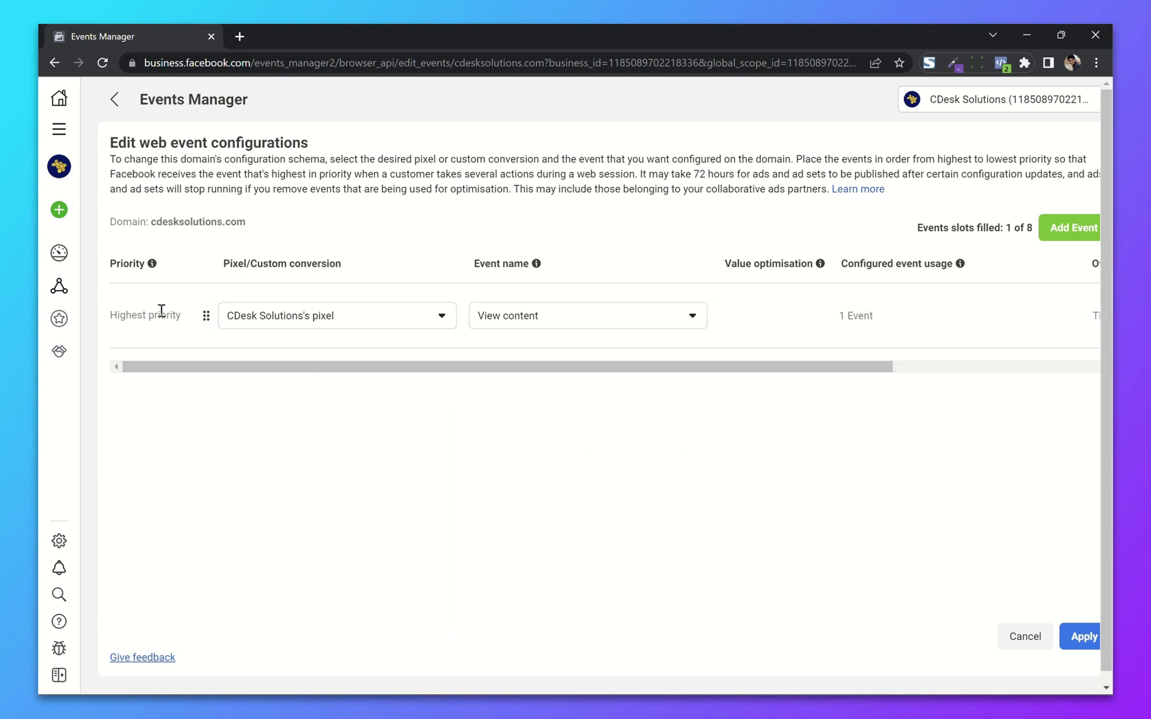
{"action": "left_click", "coordinate": [557, 325]}
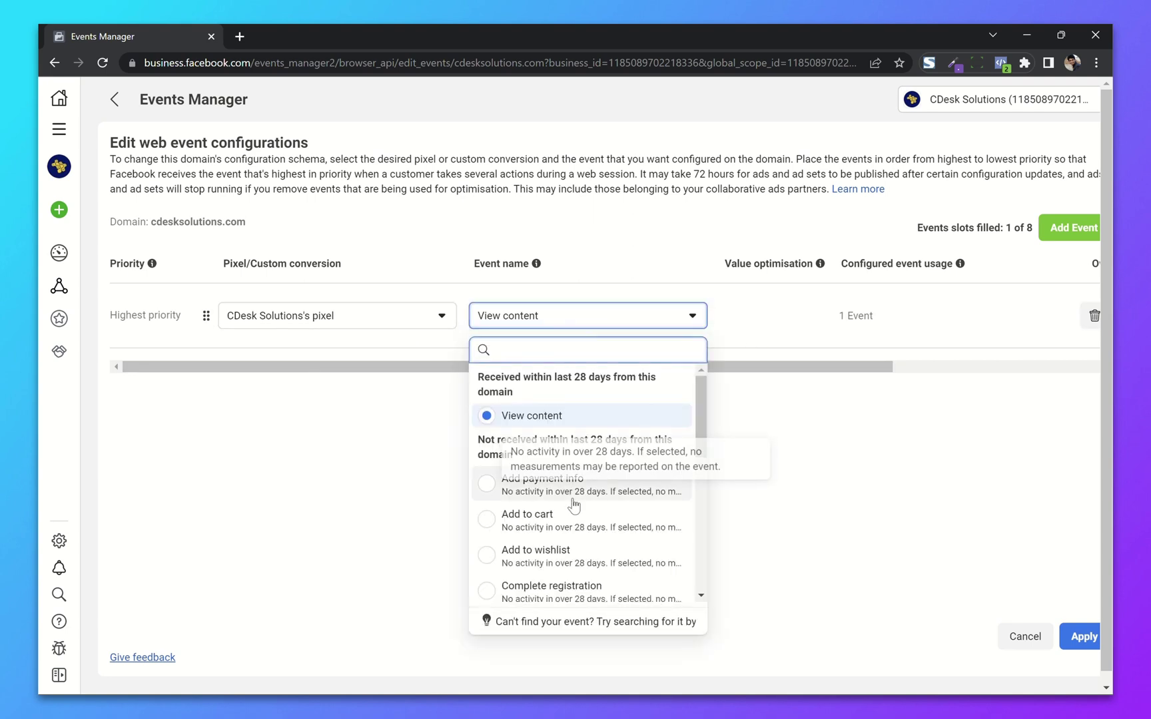
{"action": "scroll", "coordinate": [573, 507], "scroll_direction": "down", "scroll_amount": 3}
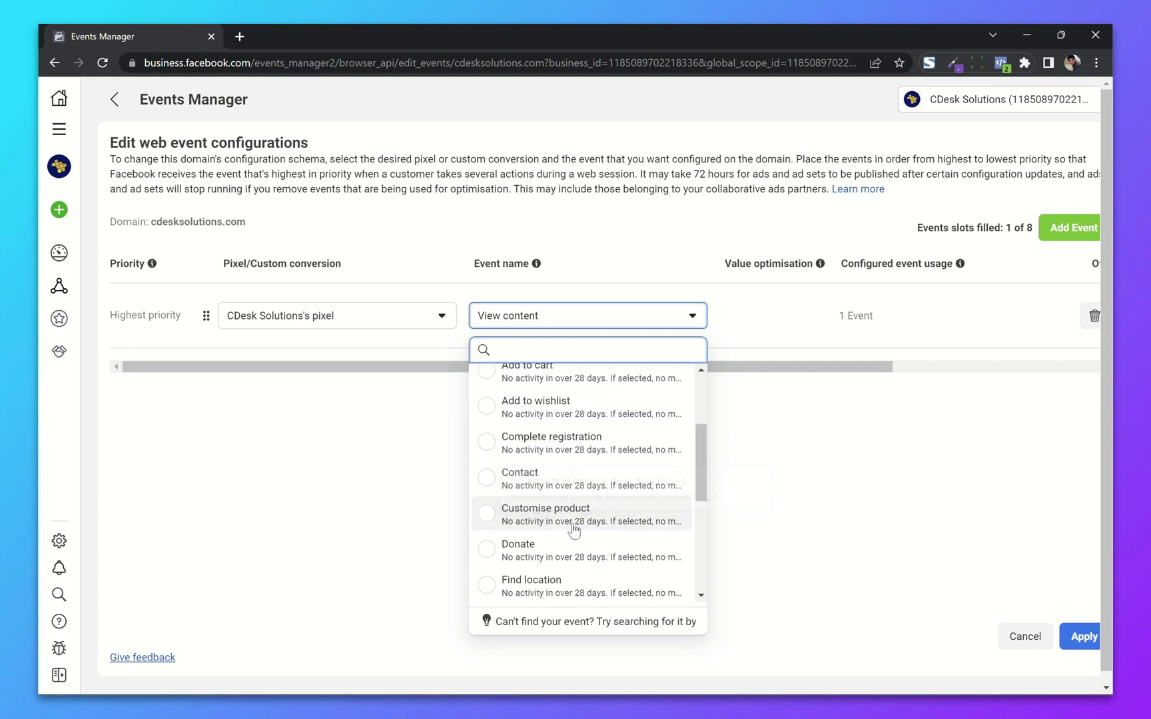
{"action": "scroll", "coordinate": [573, 547], "scroll_direction": "down", "scroll_amount": 4}
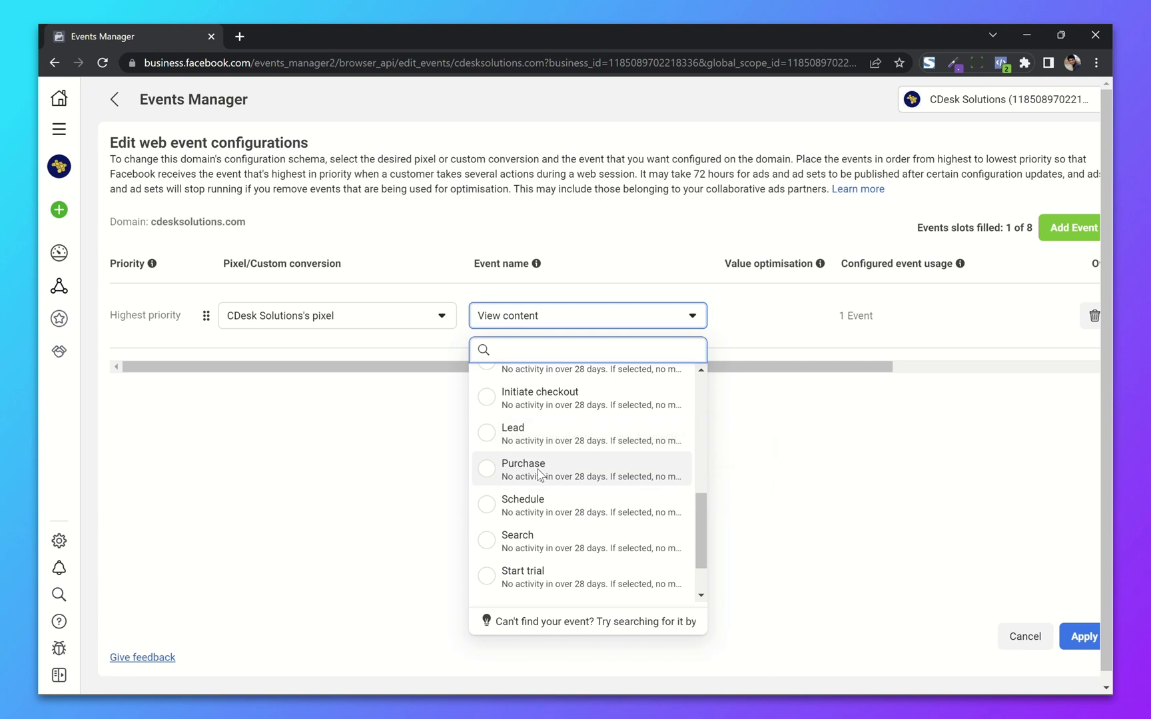
{"action": "left_click", "coordinate": [533, 474]}
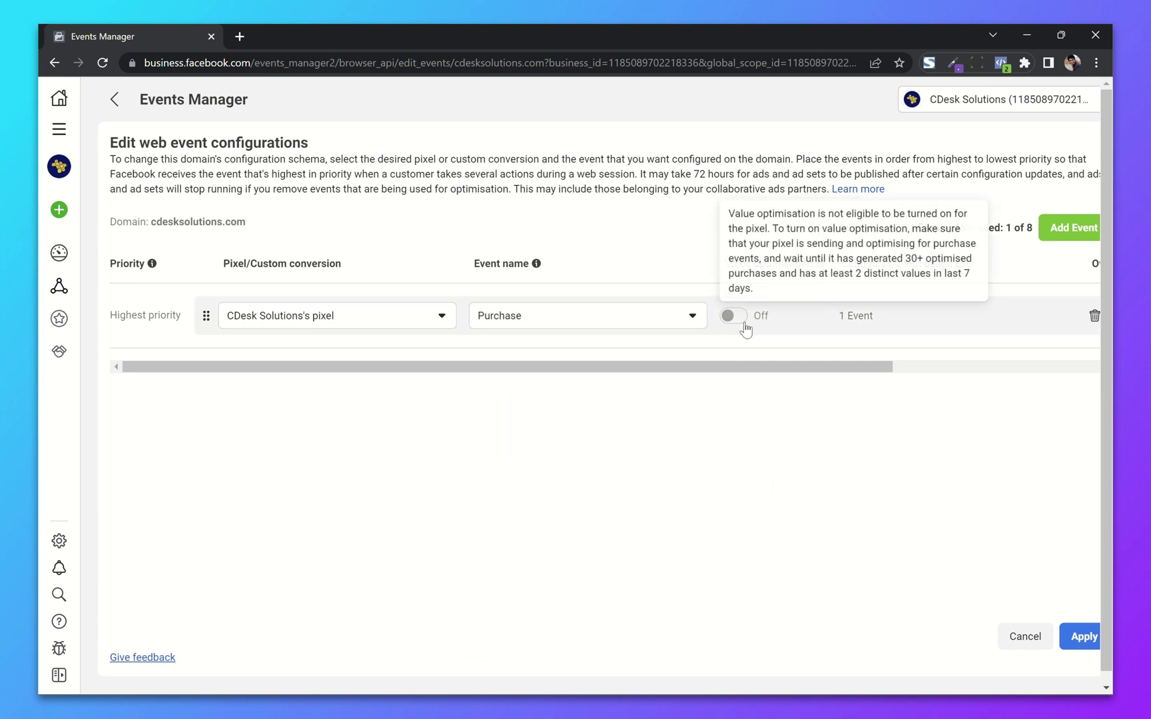
Step: Add a second event row on CDesk Solutions's pixel, trying Add to cart then View content
{"action": "left_click", "coordinate": [1070, 228]}
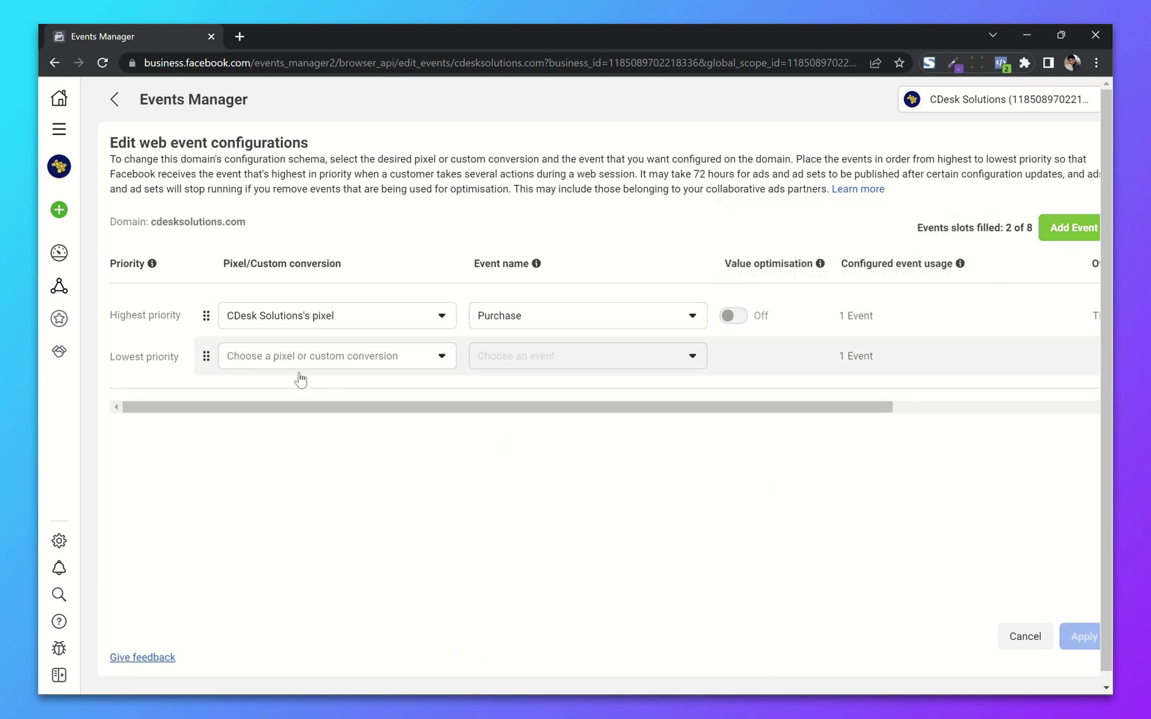
{"action": "left_click", "coordinate": [298, 364]}
{"action": "left_click", "coordinate": [325, 492]}
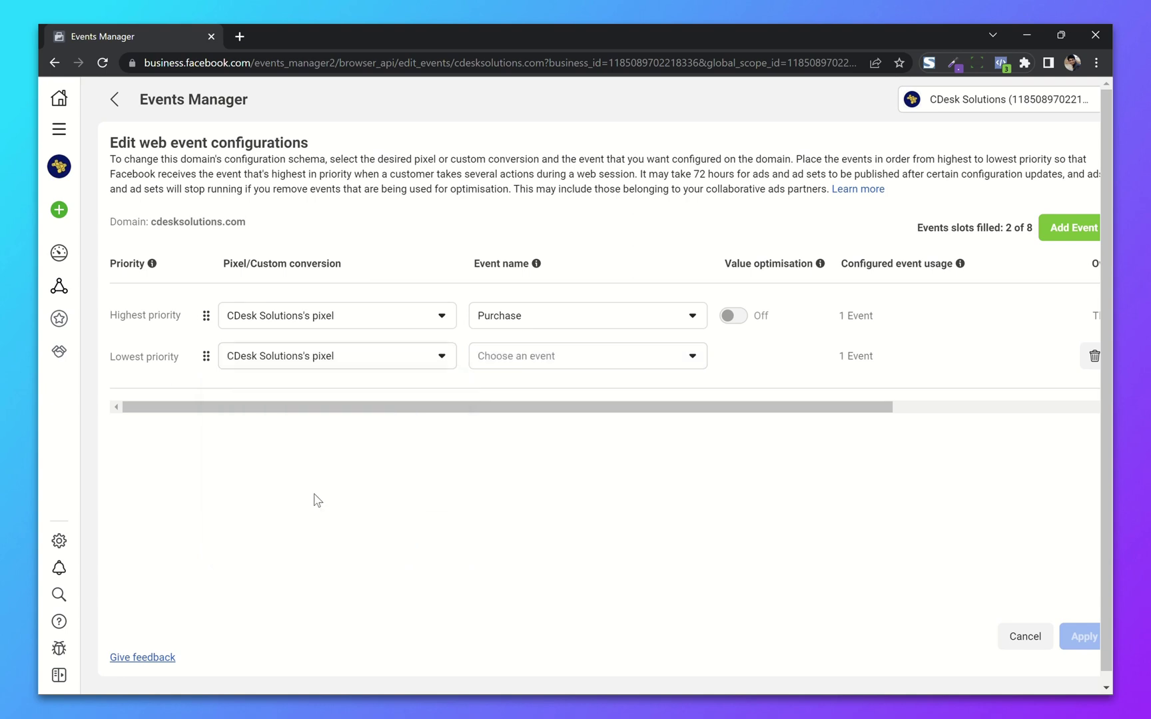
{"action": "left_click", "coordinate": [582, 356]}
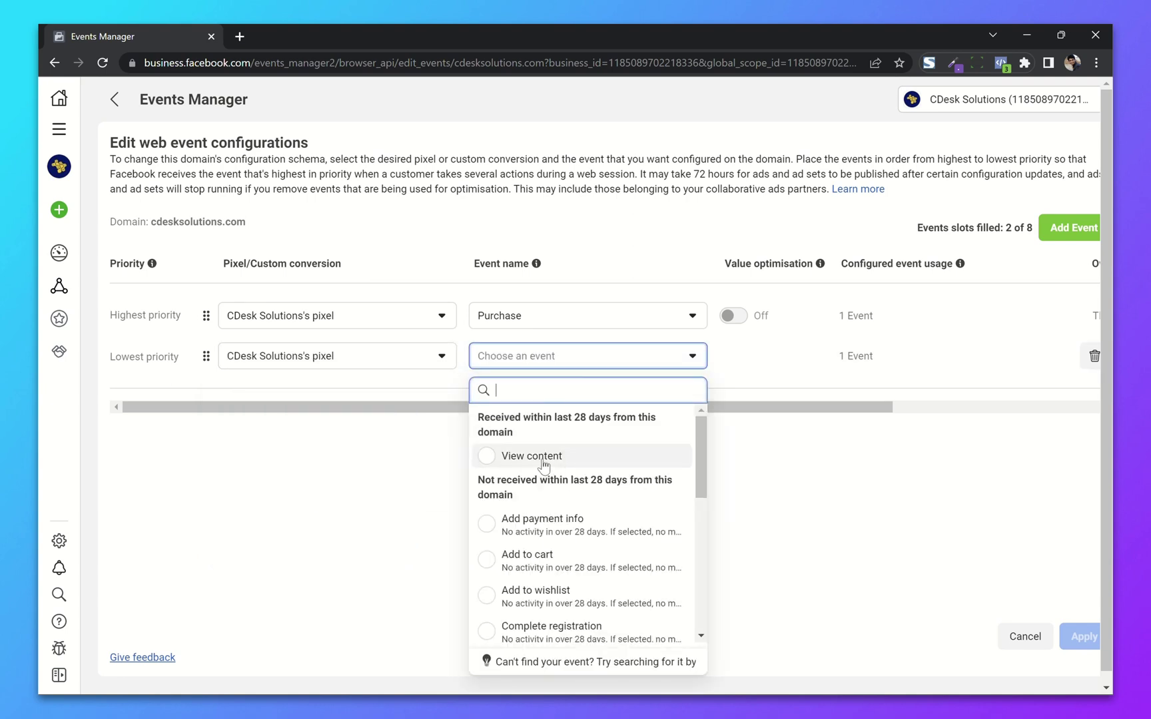
{"action": "left_click", "coordinate": [552, 561]}
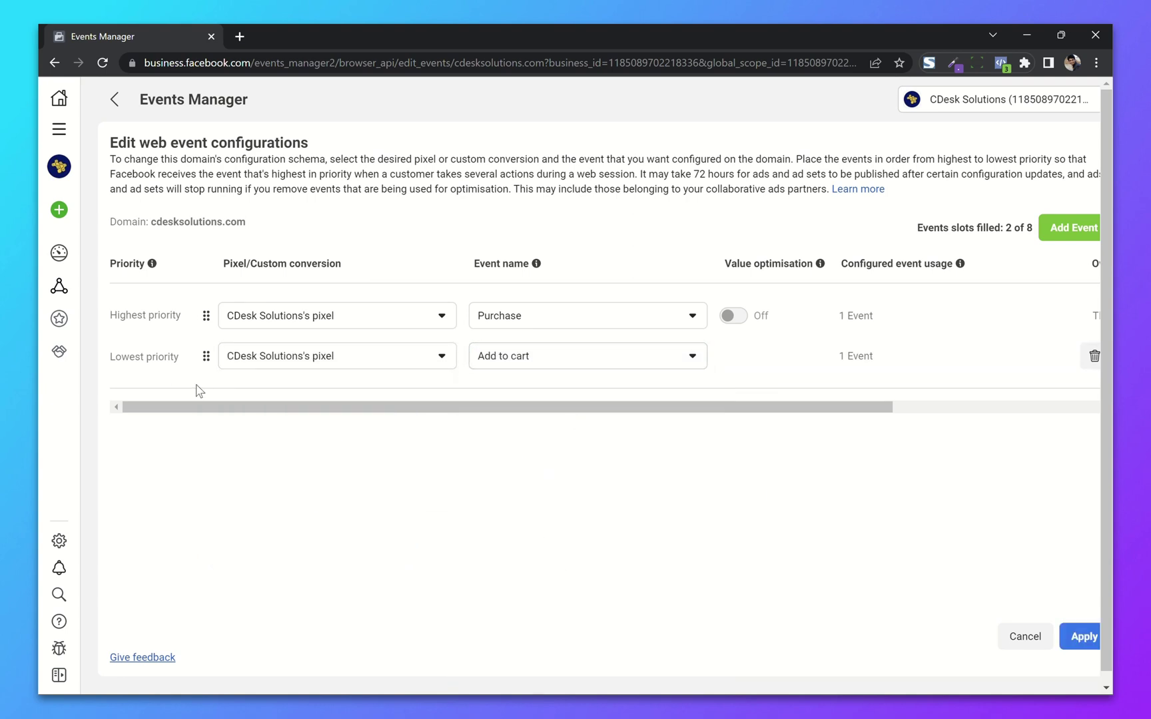
{"action": "left_click", "coordinate": [485, 360]}
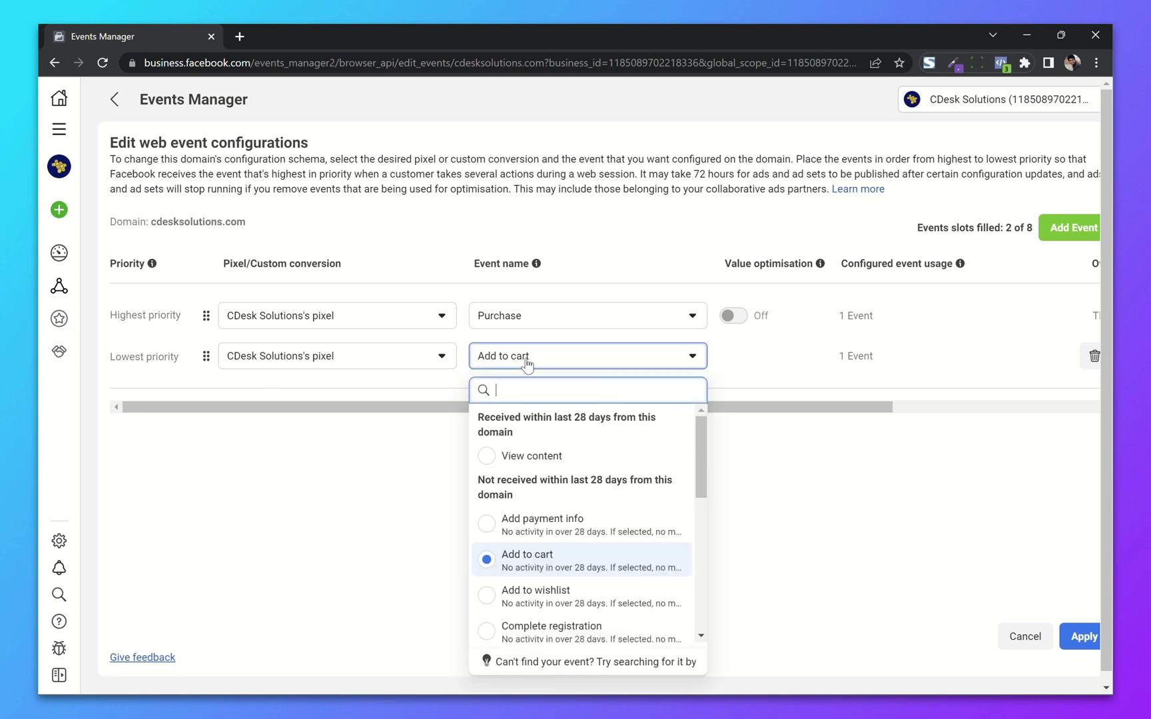
{"action": "left_click", "coordinate": [570, 457]}
Step: Add a third row for View content and set the second row back to Add to cart
{"action": "left_click", "coordinate": [1043, 226]}
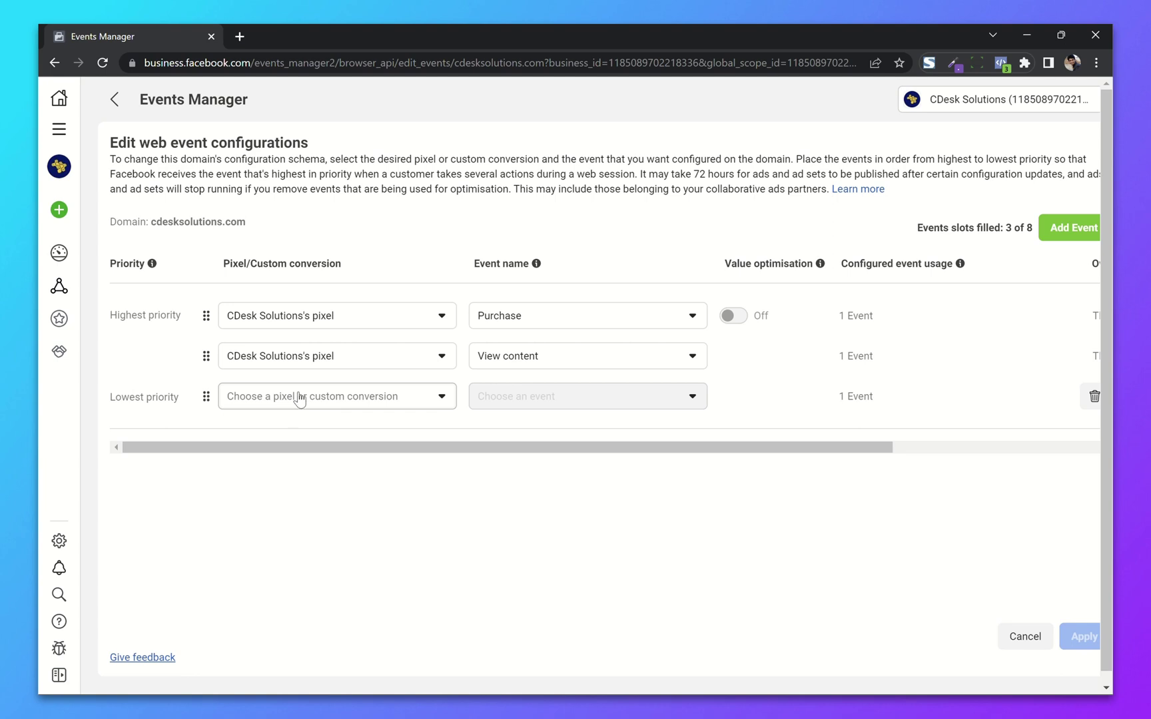
{"action": "left_click", "coordinate": [334, 396]}
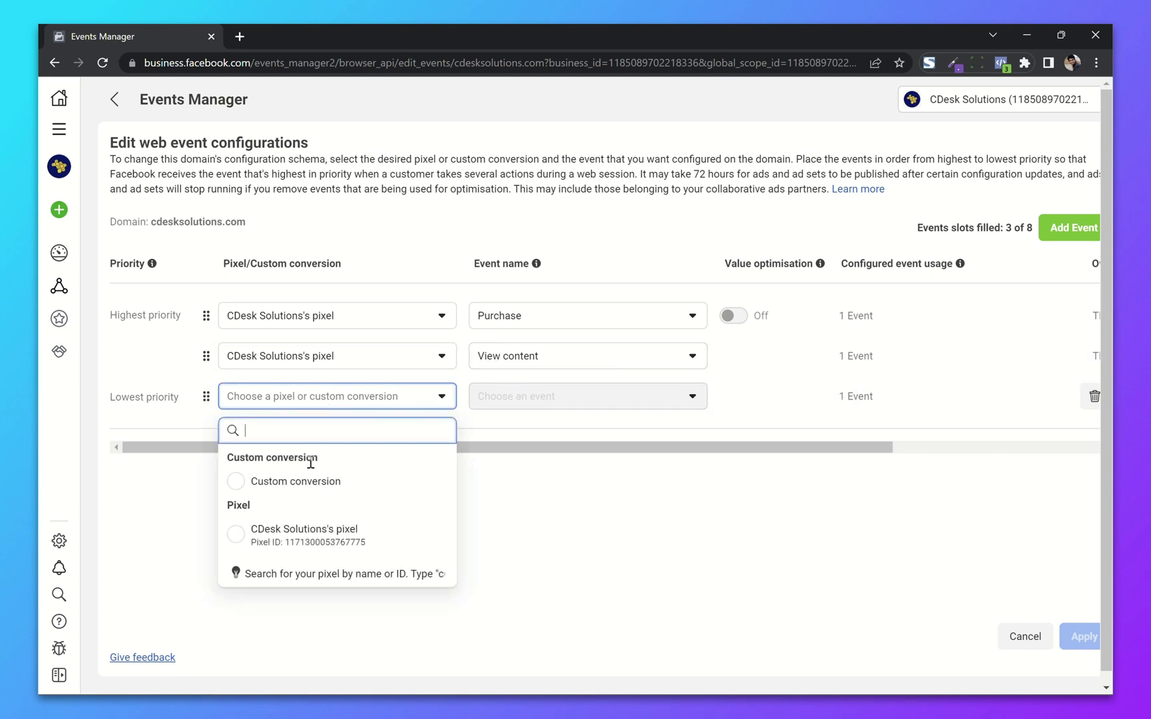
{"action": "left_click", "coordinate": [303, 530]}
{"action": "left_click", "coordinate": [526, 396]}
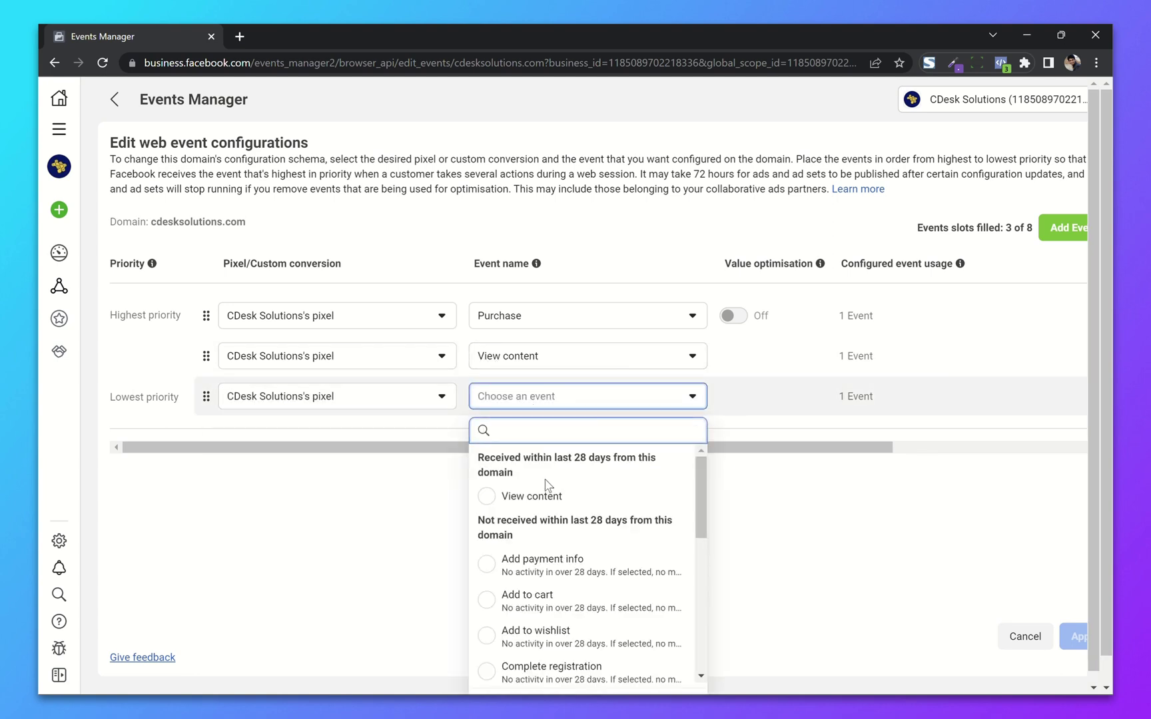
{"action": "left_click", "coordinate": [547, 496]}
{"action": "left_click", "coordinate": [530, 360]}
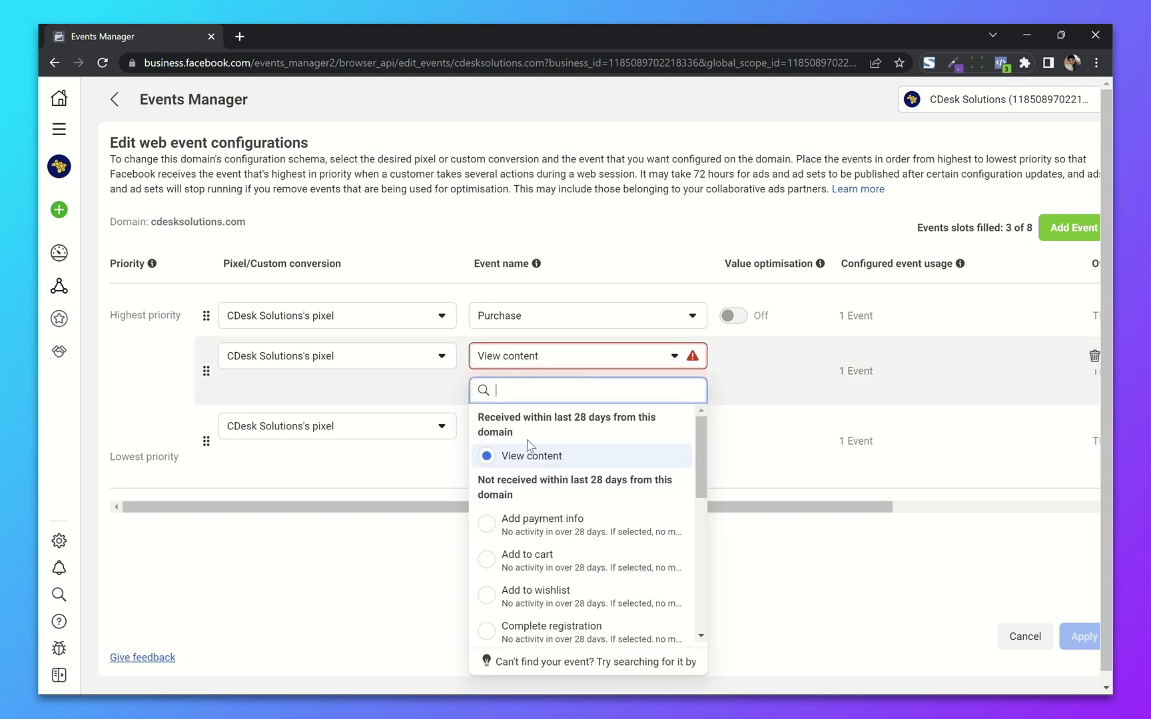
{"action": "scroll", "coordinate": [553, 476], "scroll_direction": "down", "scroll_amount": 2}
{"action": "left_click", "coordinate": [595, 480]}
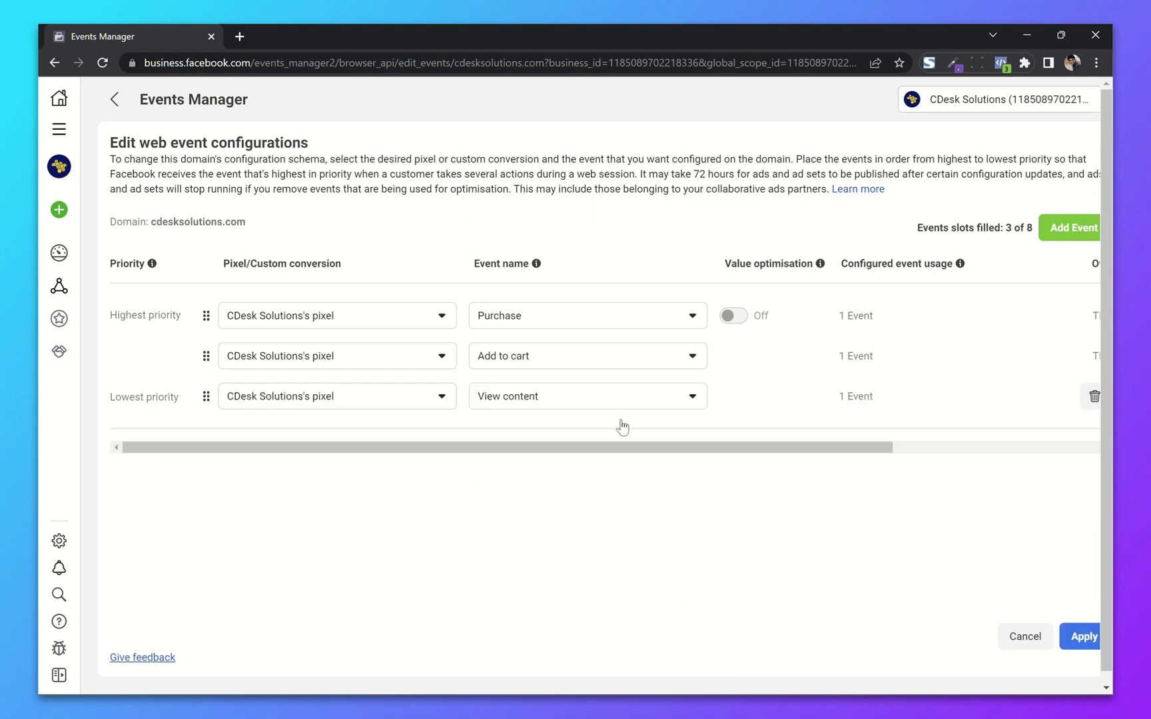
{"action": "left_click_drag", "start_coordinate": [573, 447], "coordinate": [385, 452]}
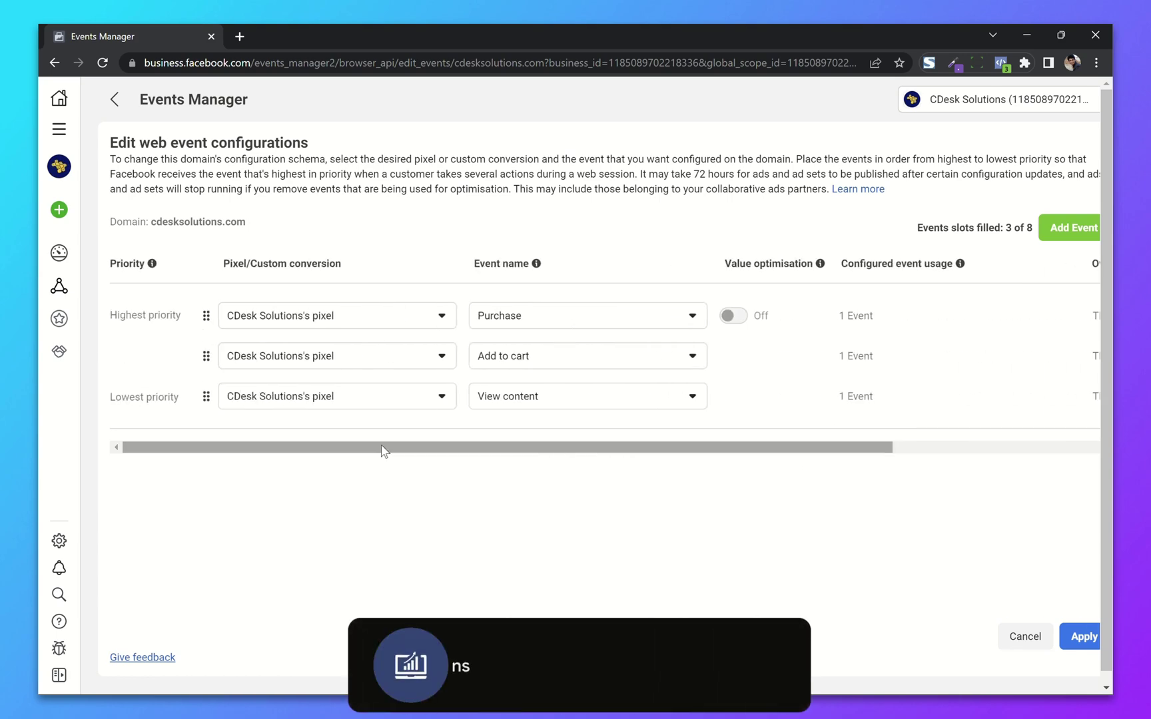
Step: Apply and confirm the three-event configuration, then go to the pixel's Data sources overview
{"action": "left_click", "coordinate": [1081, 638]}
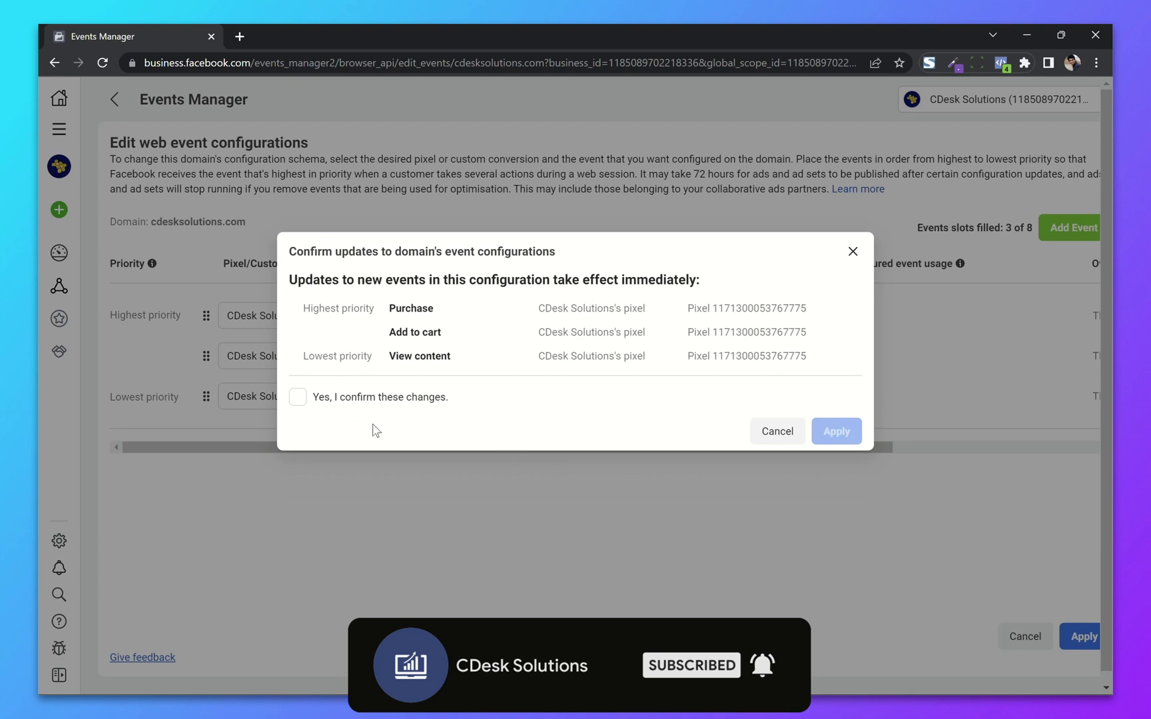
{"action": "left_click", "coordinate": [353, 398]}
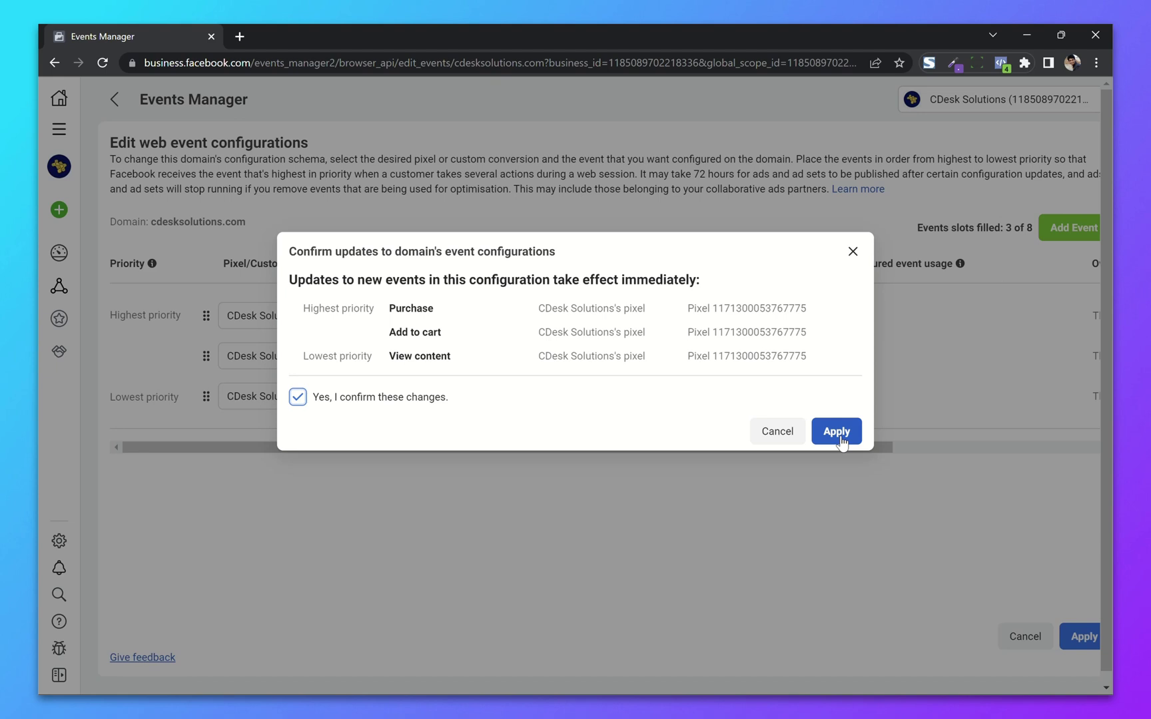
{"action": "left_click", "coordinate": [840, 439]}
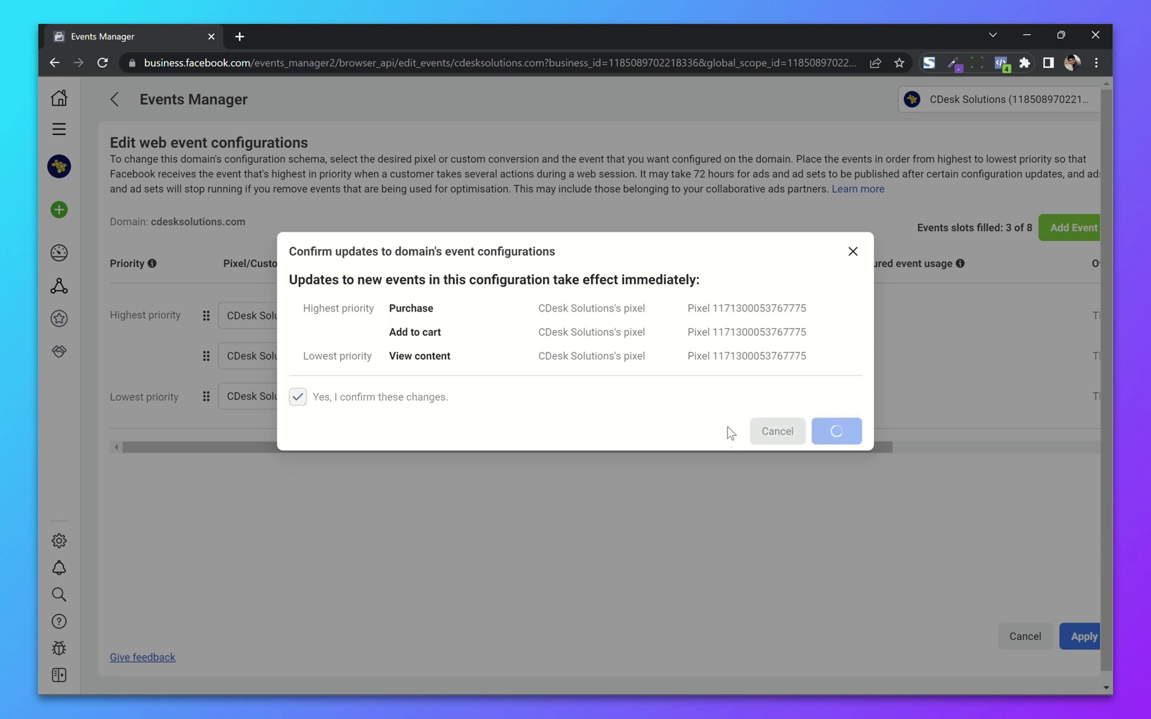
{"action": "left_click", "coordinate": [783, 365]}
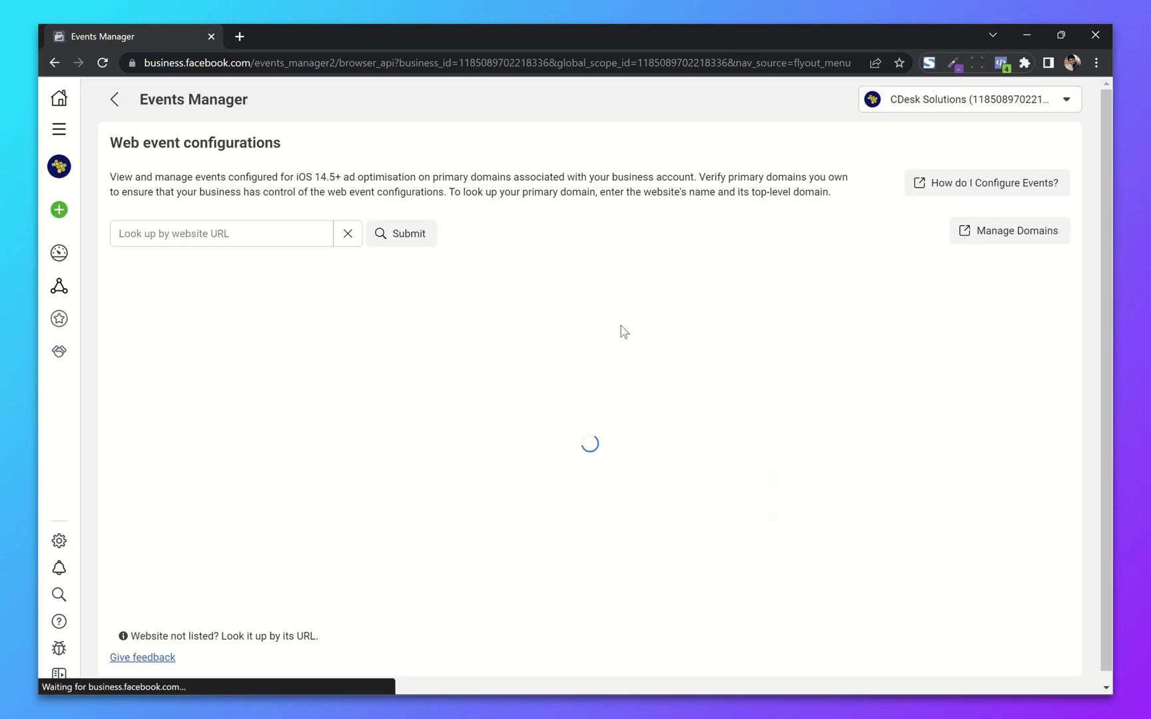
{"action": "mouse_move", "coordinate": [64, 297]}
{"action": "left_click", "coordinate": [128, 292]}
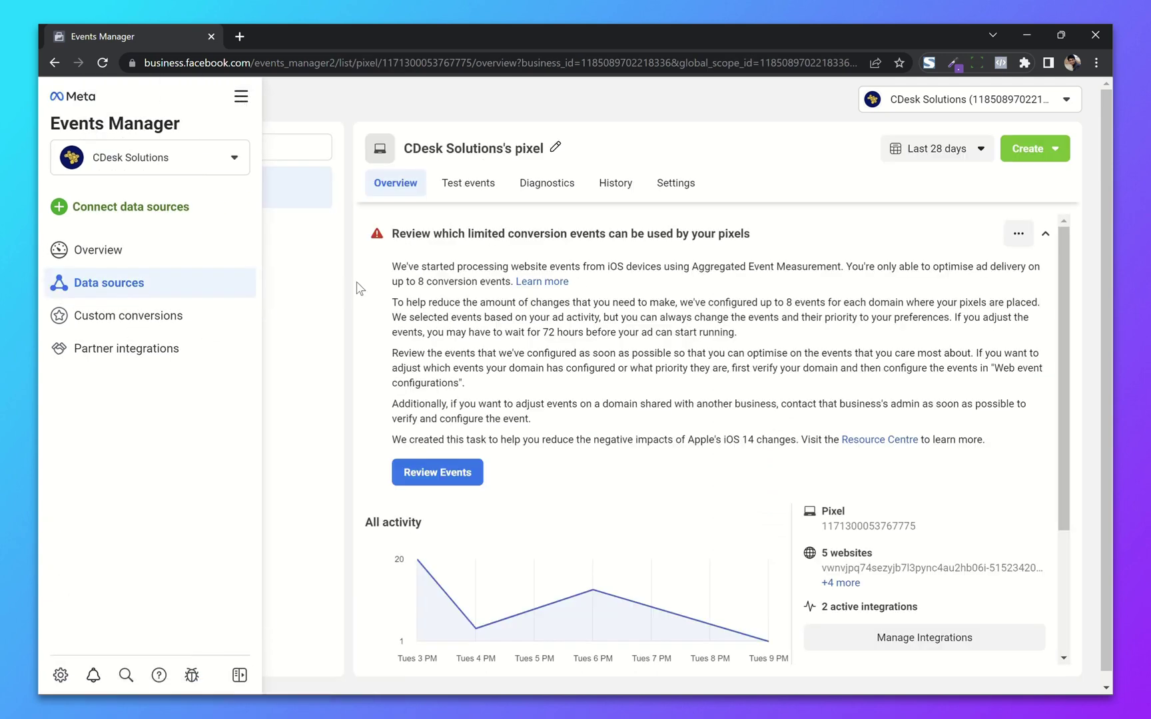
{"action": "left_click", "coordinate": [460, 193]}
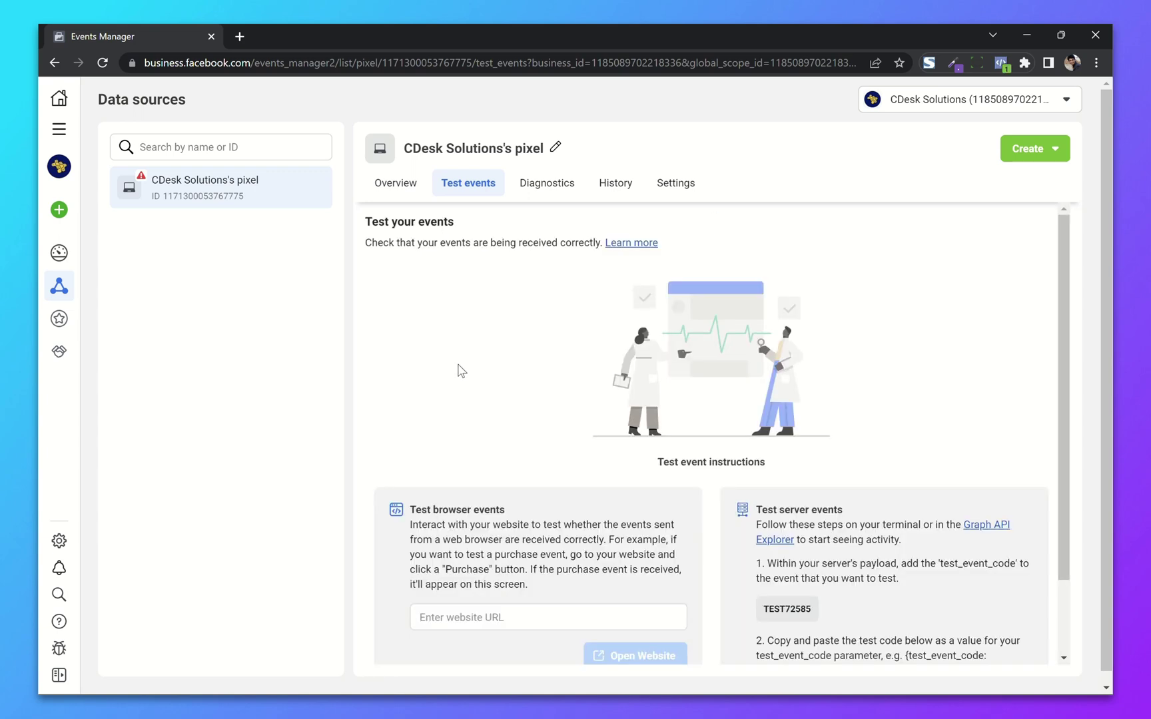
{"action": "scroll", "coordinate": [459, 371], "scroll_direction": "down", "scroll_amount": 2}
{"action": "left_click", "coordinate": [472, 526]}
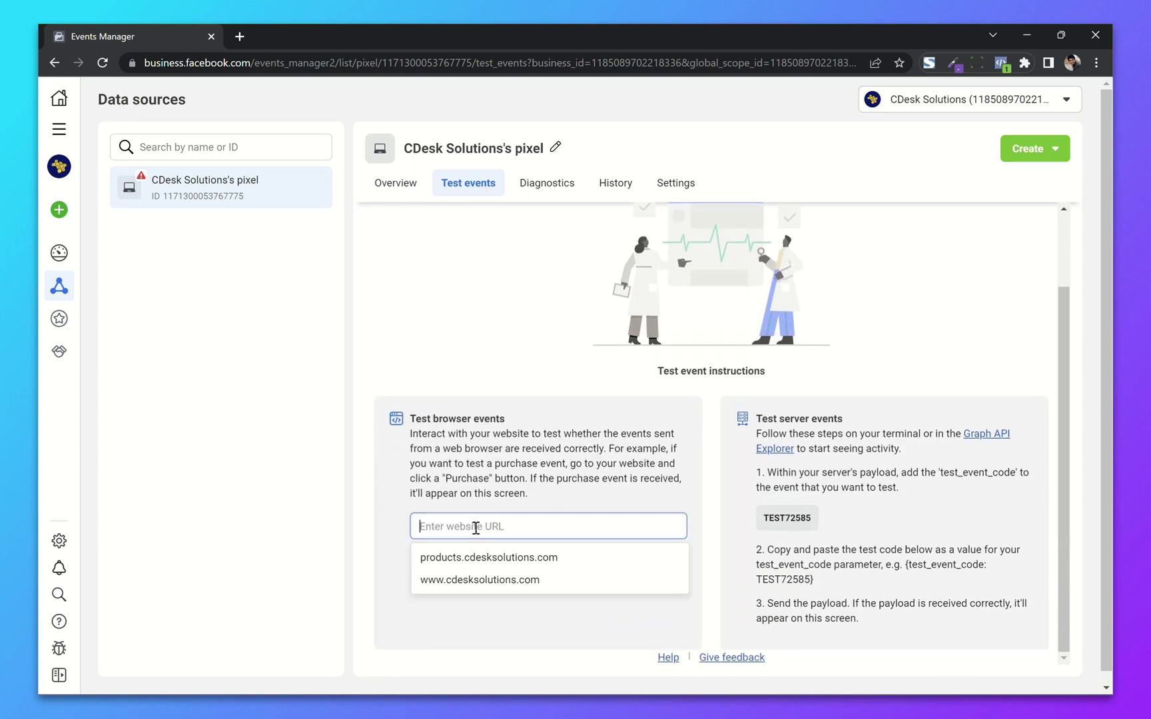
{"action": "left_click", "coordinate": [472, 581]}
{"action": "left_click", "coordinate": [619, 568]}
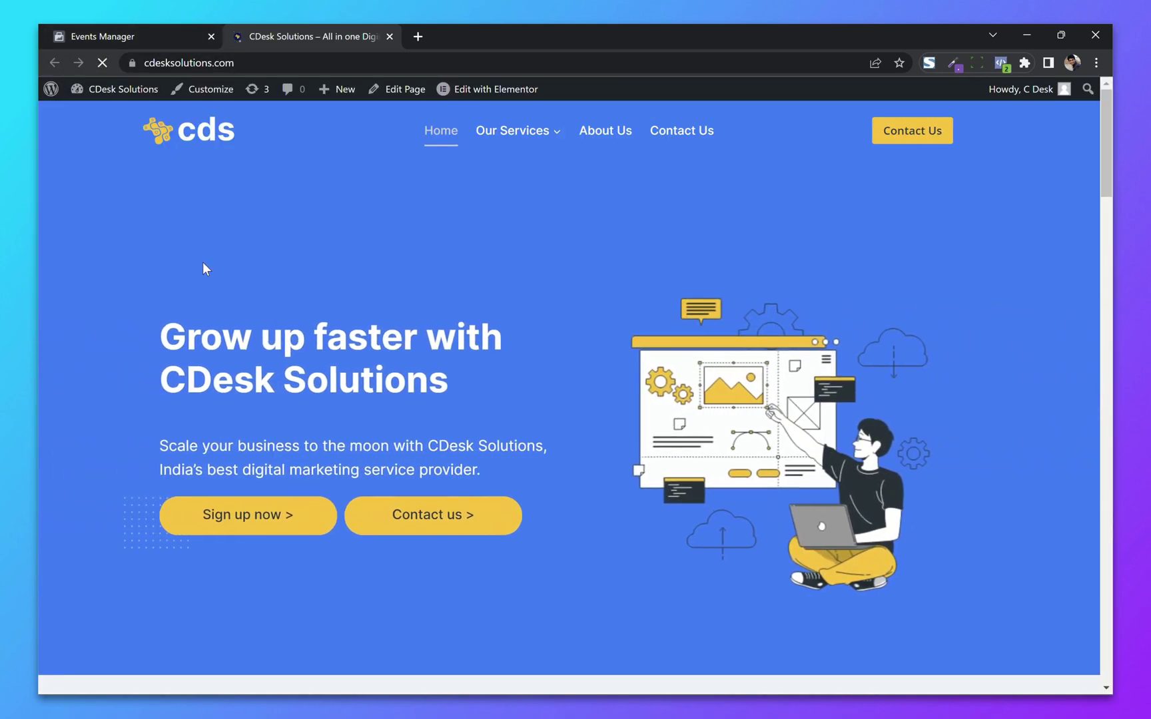
Step: Browse the CDesk Solutions site and check the PageView event received in Test events
{"action": "scroll", "coordinate": [202, 262], "scroll_direction": "down", "scroll_amount": 10}
{"action": "scroll", "coordinate": [203, 262], "scroll_direction": "down", "scroll_amount": 8}
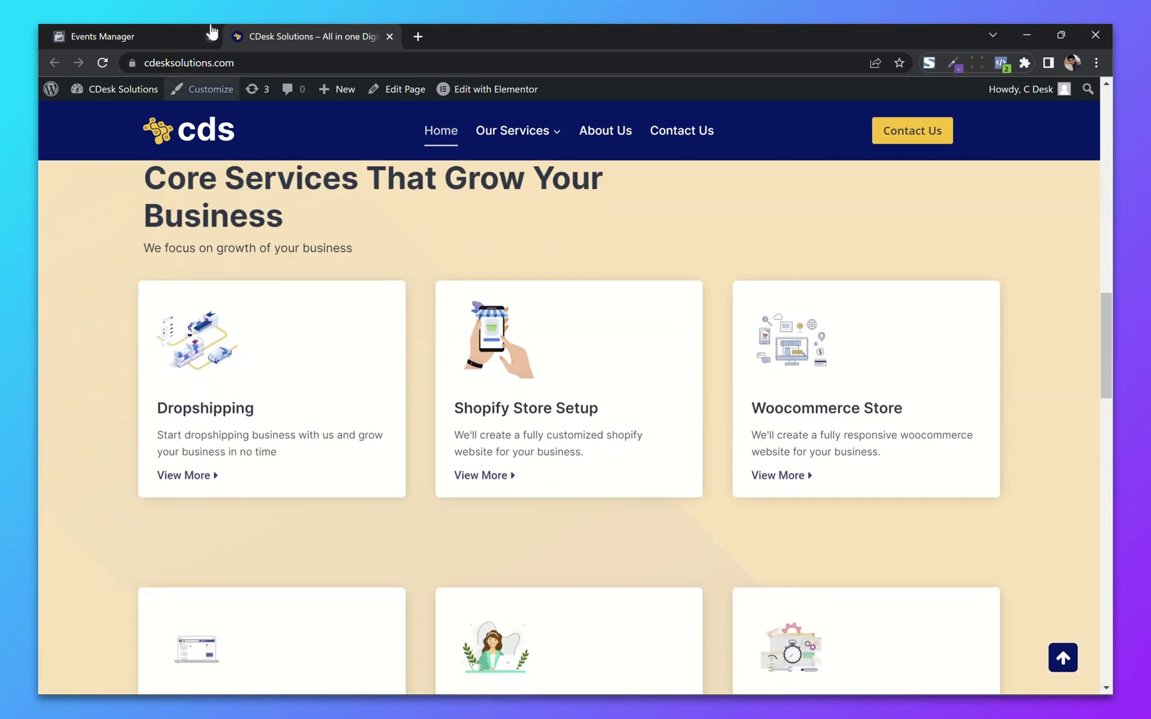
{"action": "left_click", "coordinate": [170, 30]}
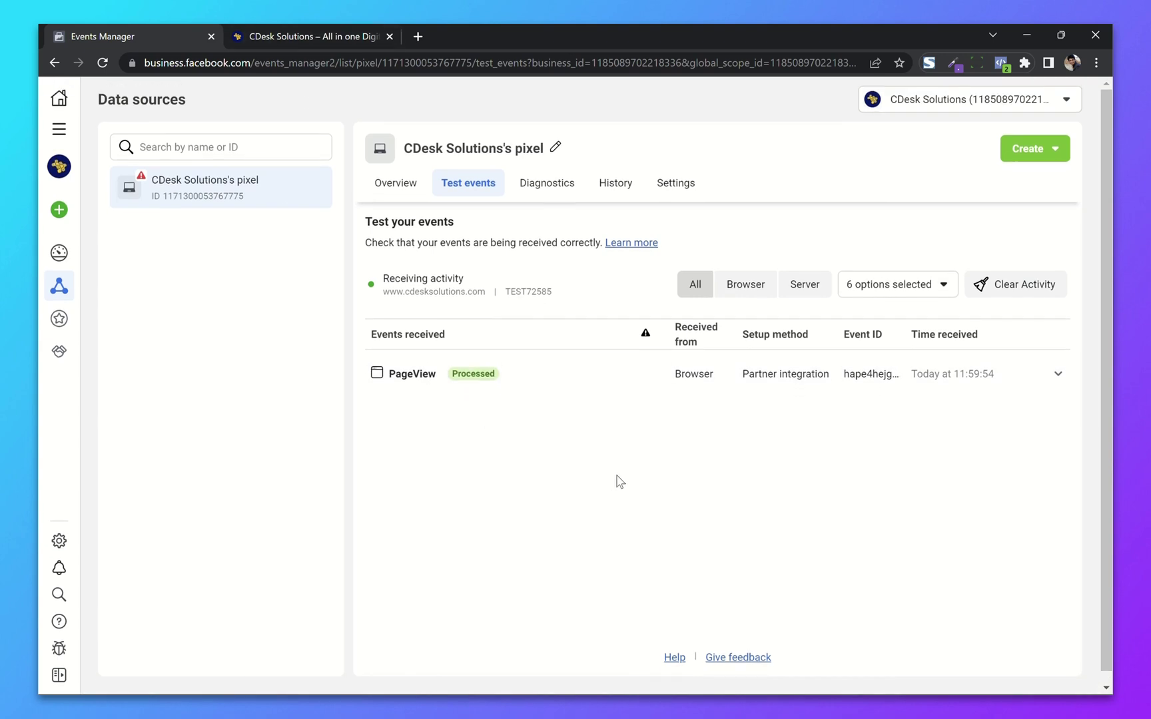
{"action": "left_click", "coordinate": [303, 36]}
{"action": "scroll", "coordinate": [520, 356], "scroll_direction": "down", "scroll_amount": 5}
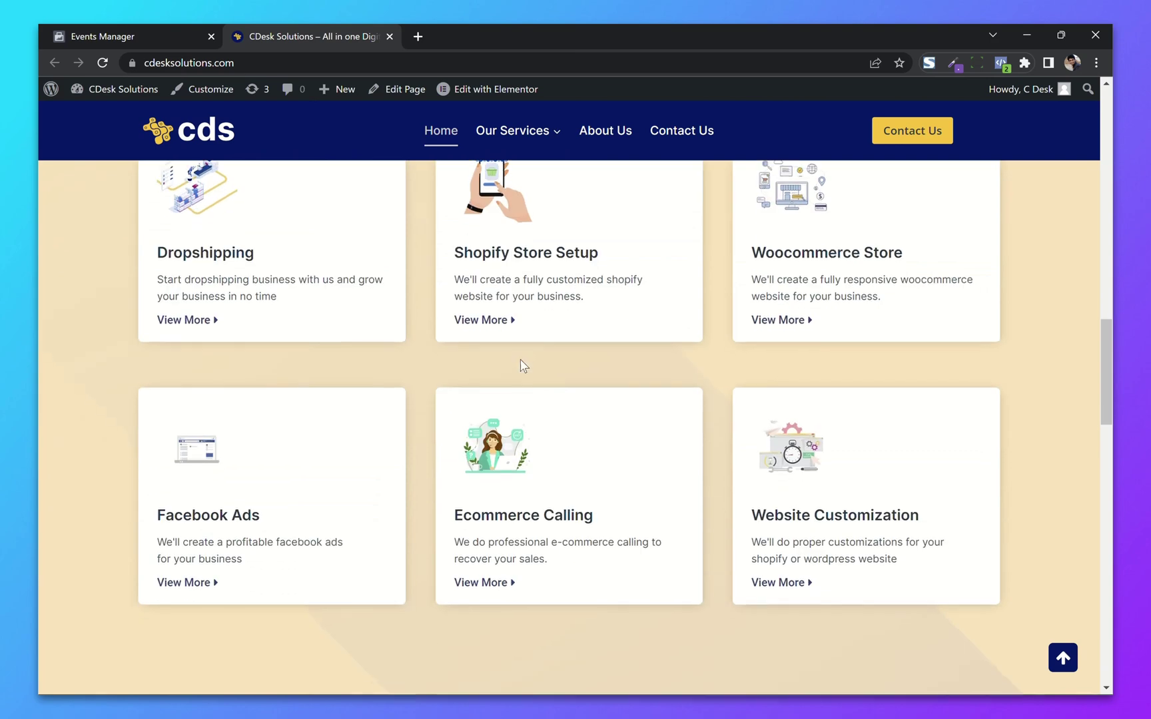
{"action": "scroll", "coordinate": [520, 360], "scroll_direction": "down", "scroll_amount": 10}
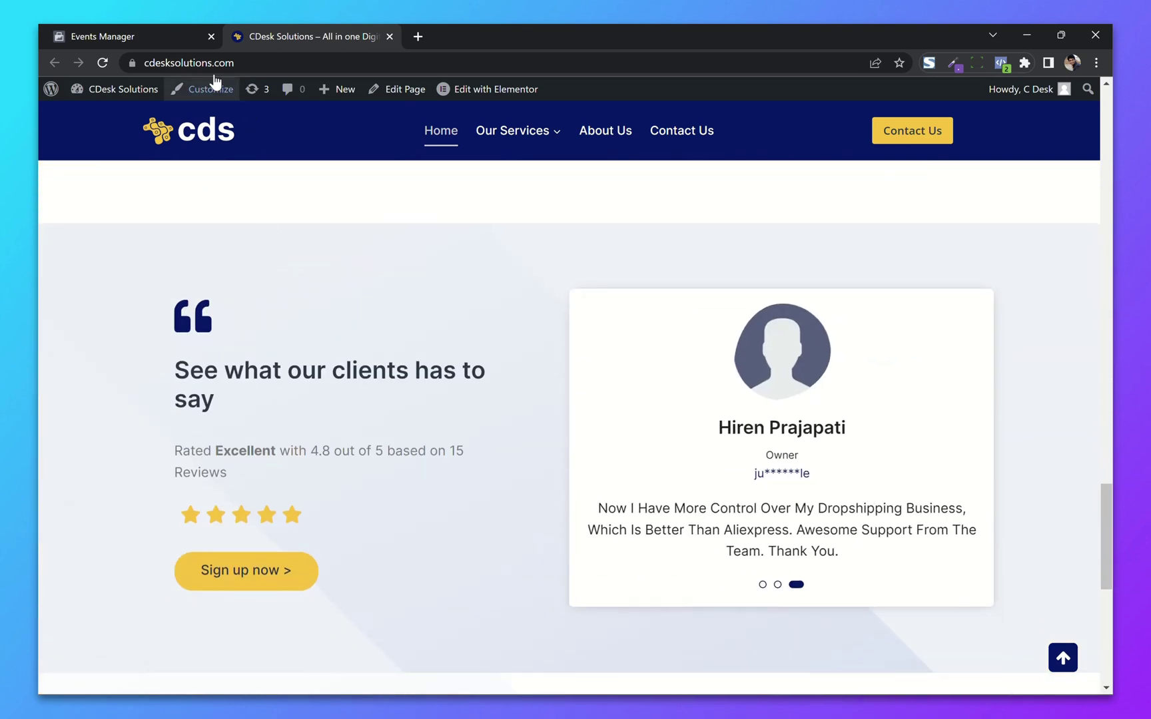
{"action": "left_click", "coordinate": [180, 27]}
{"action": "left_click", "coordinate": [541, 374]}
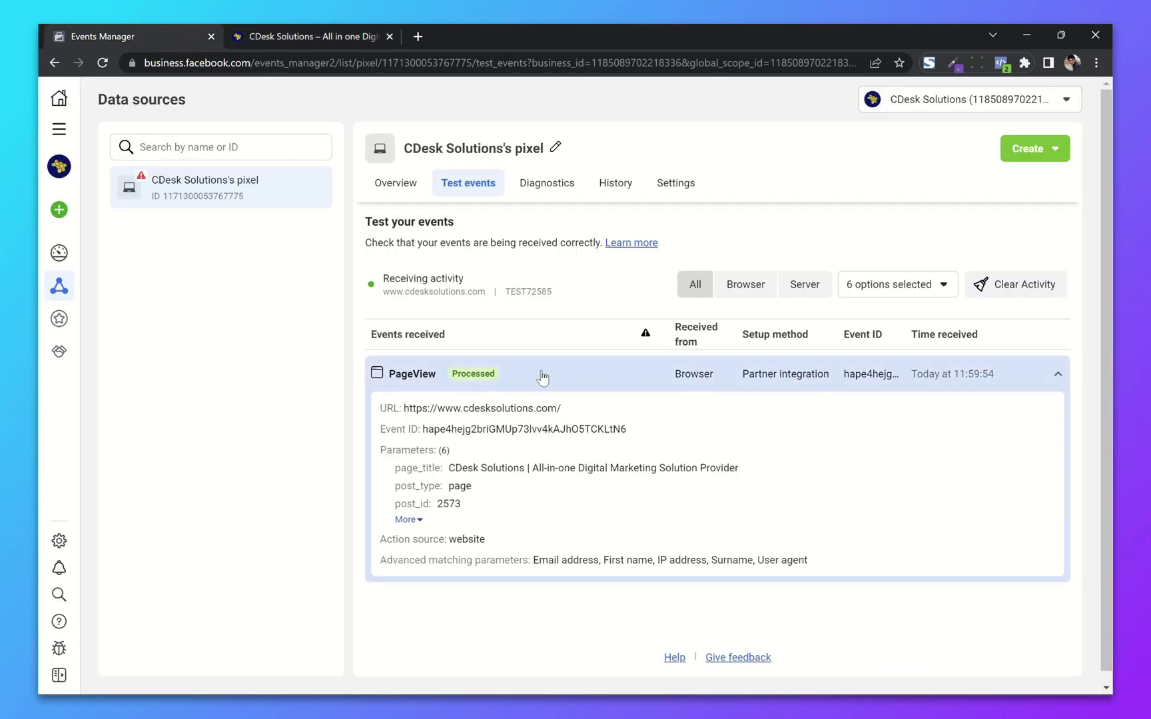
{"action": "left_click", "coordinate": [543, 377]}
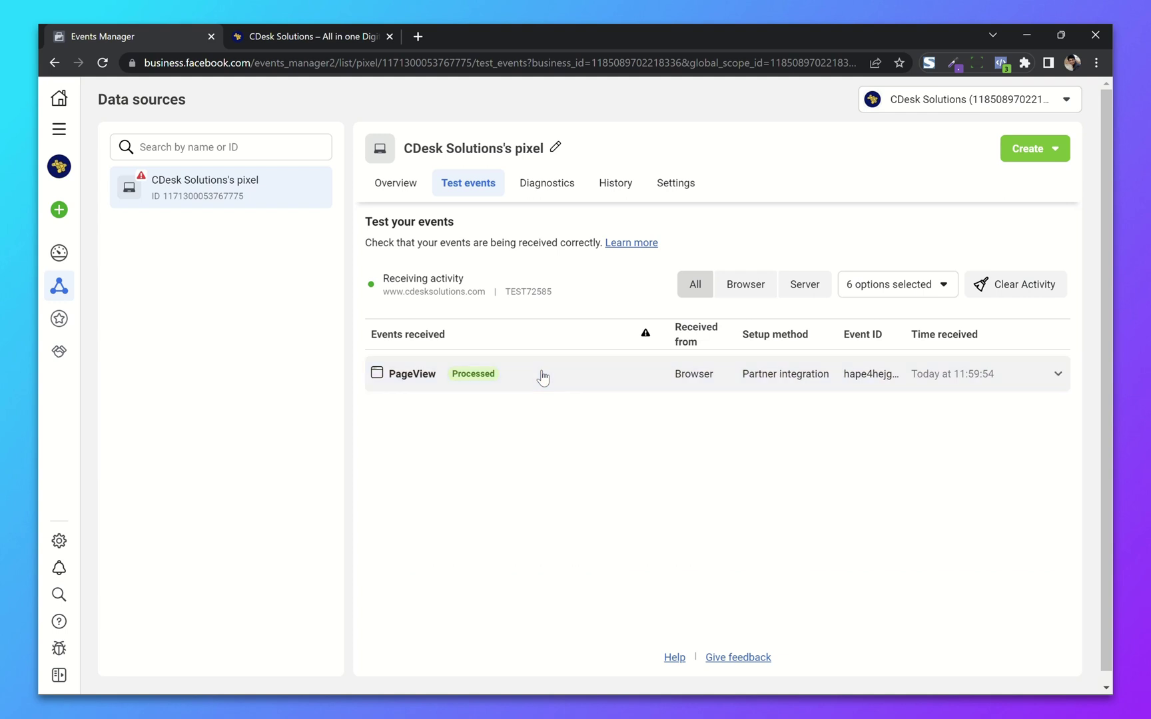
Step: On the pixel Overview, mark the conversion-events review task as complete
{"action": "left_click", "coordinate": [400, 187]}
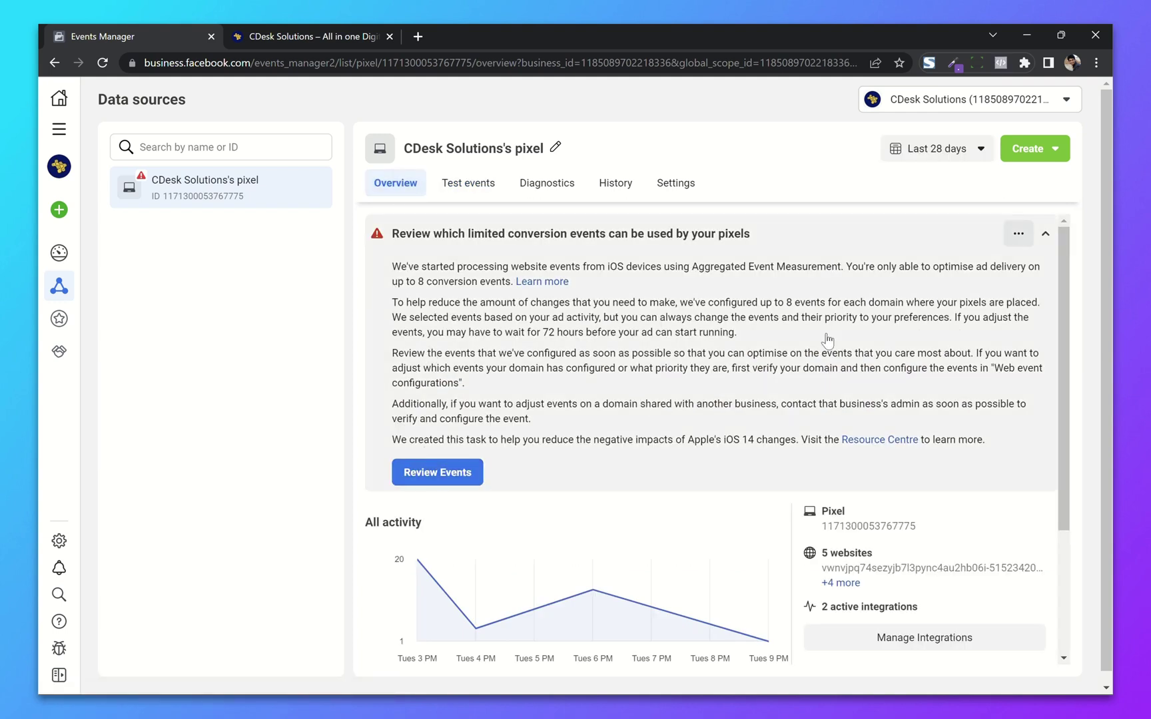
{"action": "left_click", "coordinate": [1018, 234]}
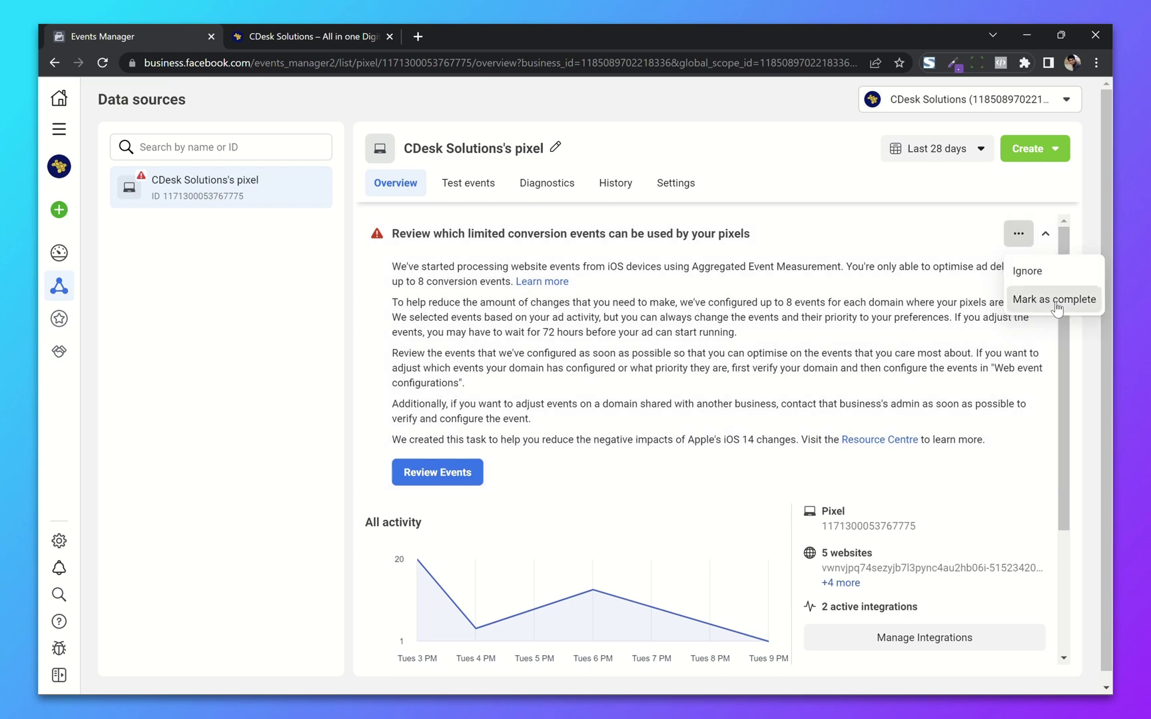
{"action": "left_click", "coordinate": [1053, 303]}
{"action": "left_click", "coordinate": [764, 360]}
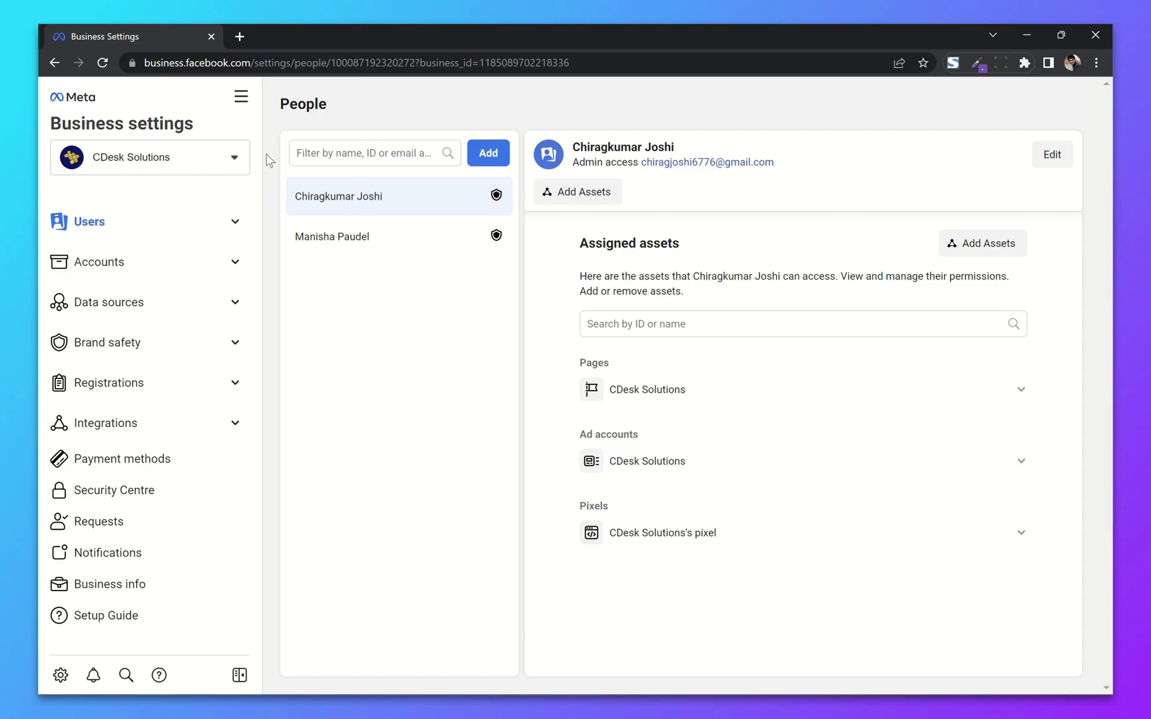
Step: Attempt to add cdesksolutions.com under Brand safety > Domains, then open its details after the rejection
{"action": "left_click", "coordinate": [213, 347]}
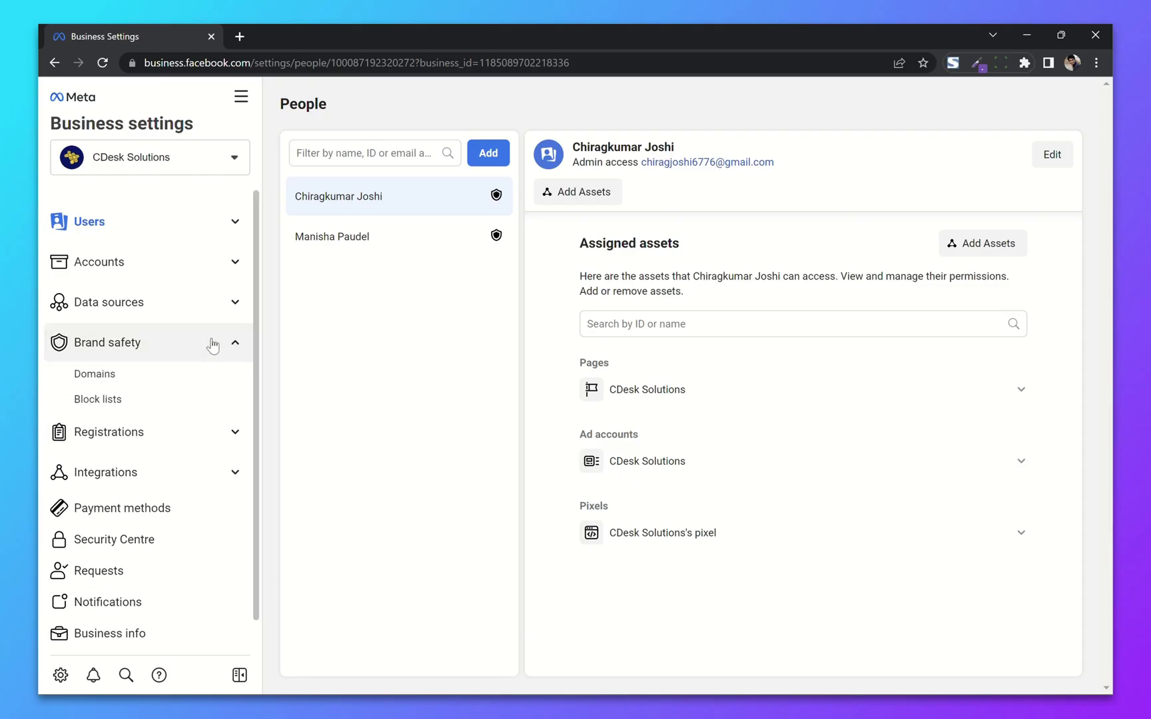
{"action": "left_click", "coordinate": [79, 376]}
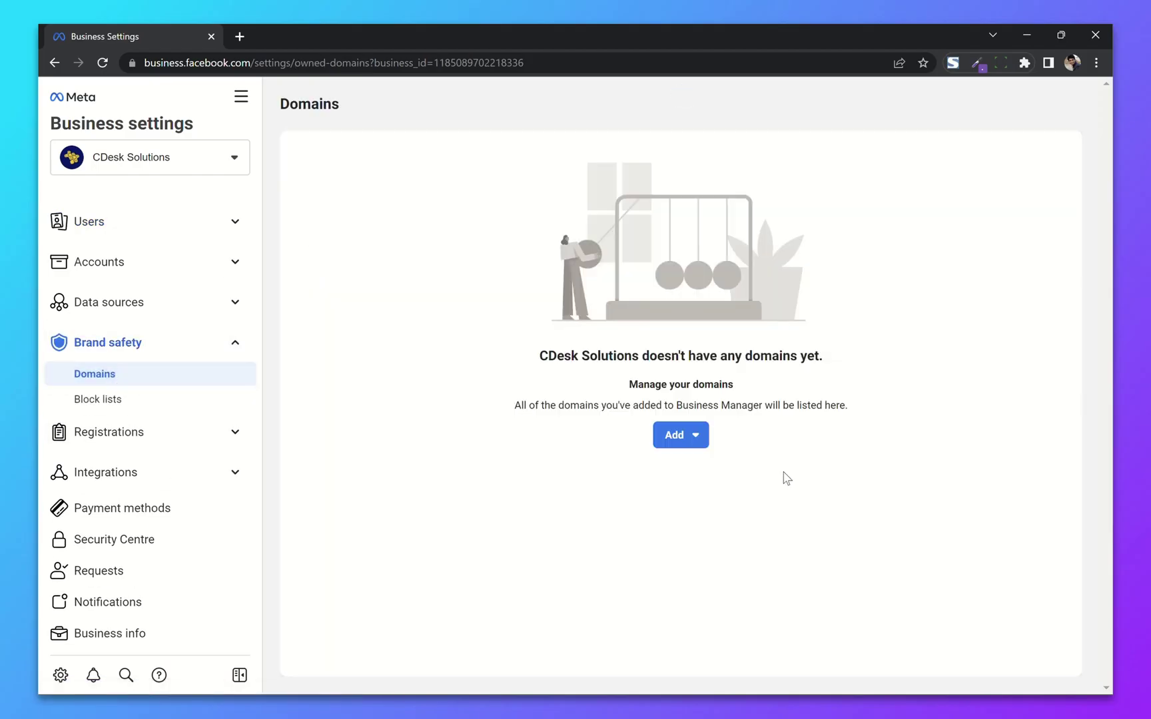
{"action": "left_click", "coordinate": [673, 442]}
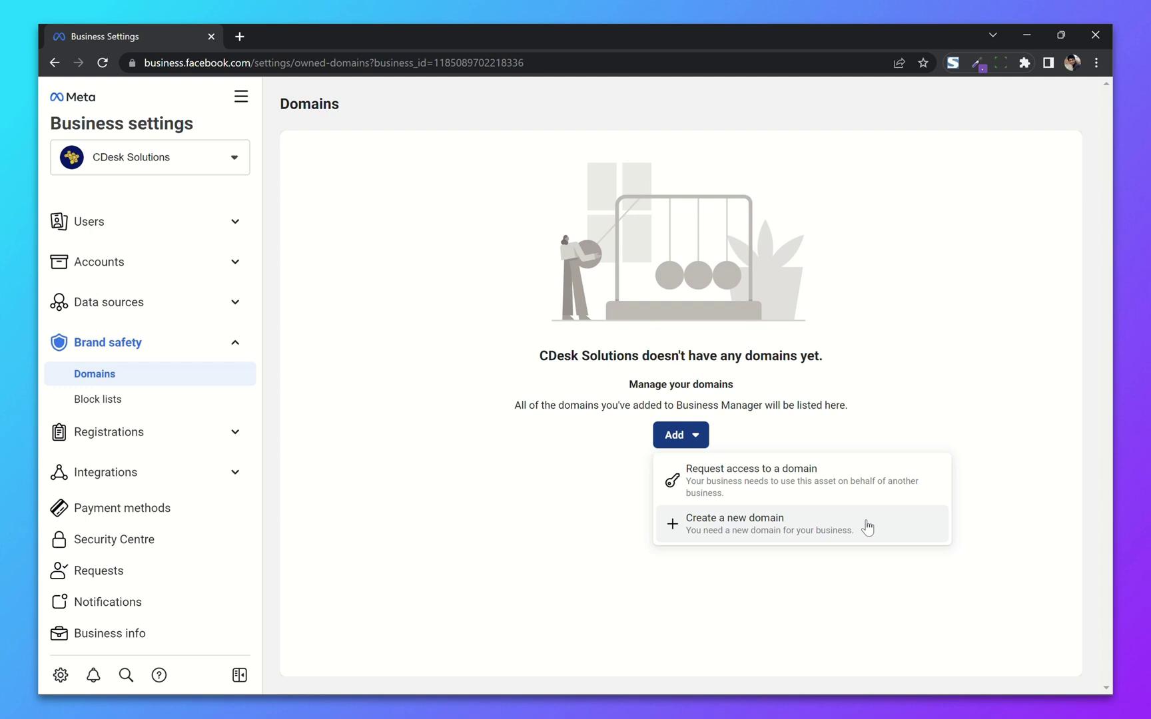
{"action": "left_click", "coordinate": [867, 528]}
{"action": "left_click", "coordinate": [535, 345]}
{"action": "type", "text": "cdesksolutions.com"}
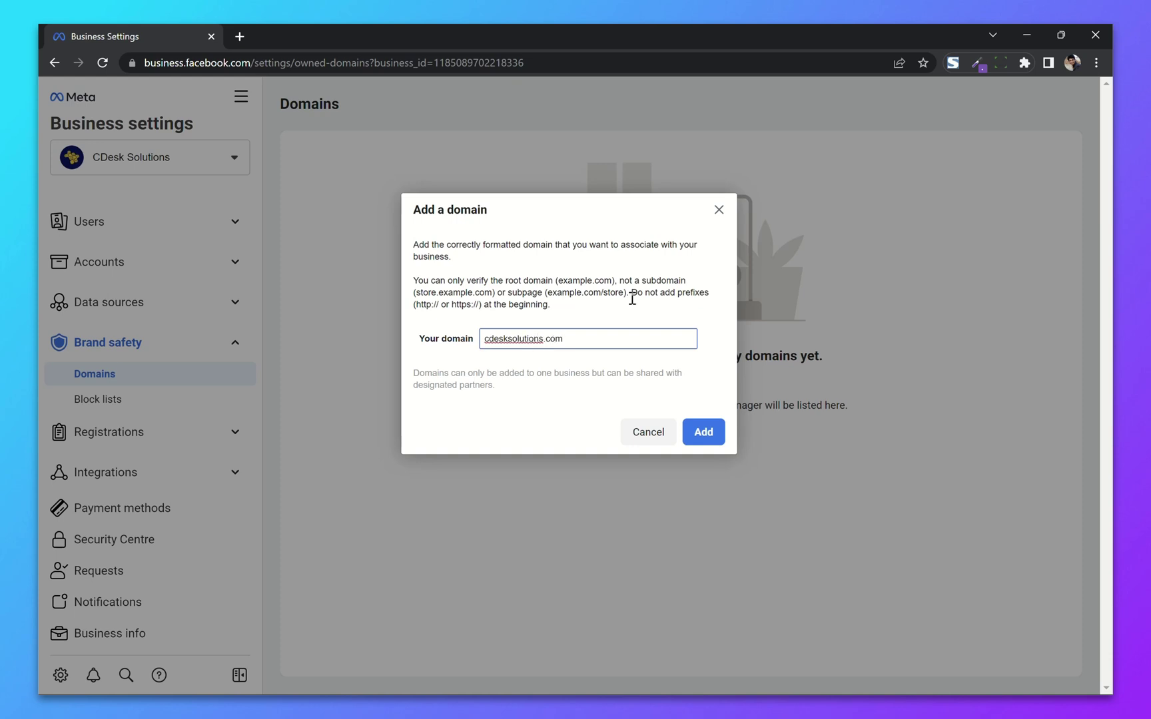
{"action": "left_click", "coordinate": [634, 315]}
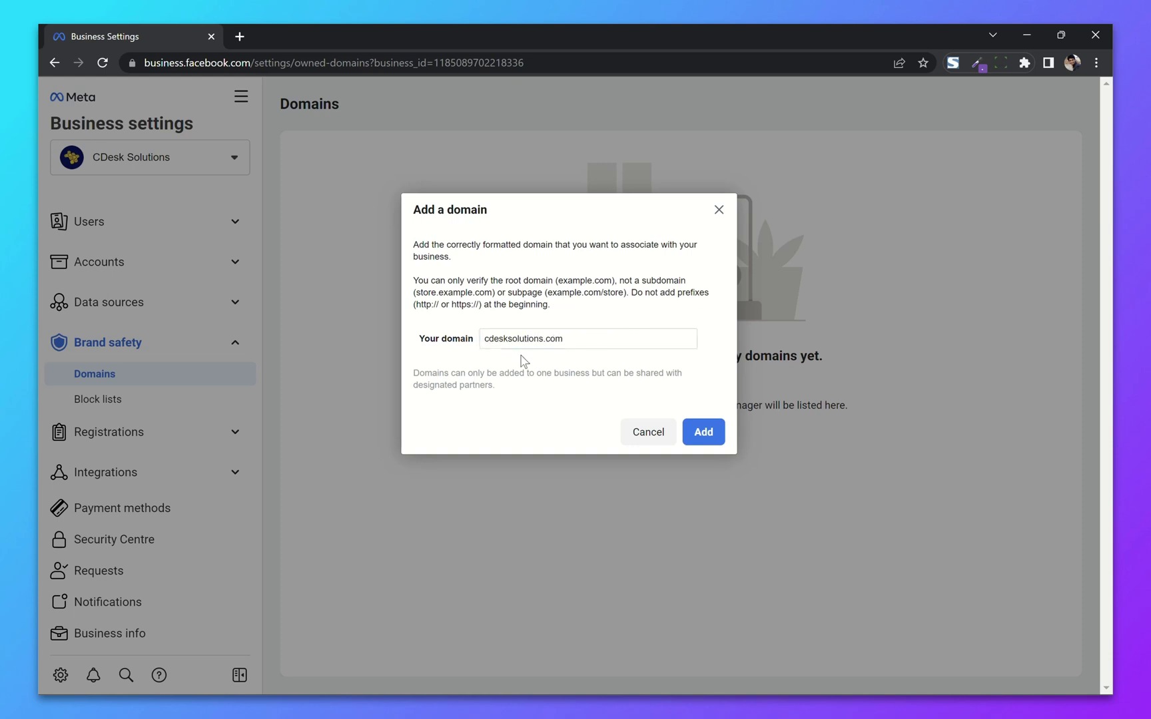
{"action": "left_click", "coordinate": [699, 432]}
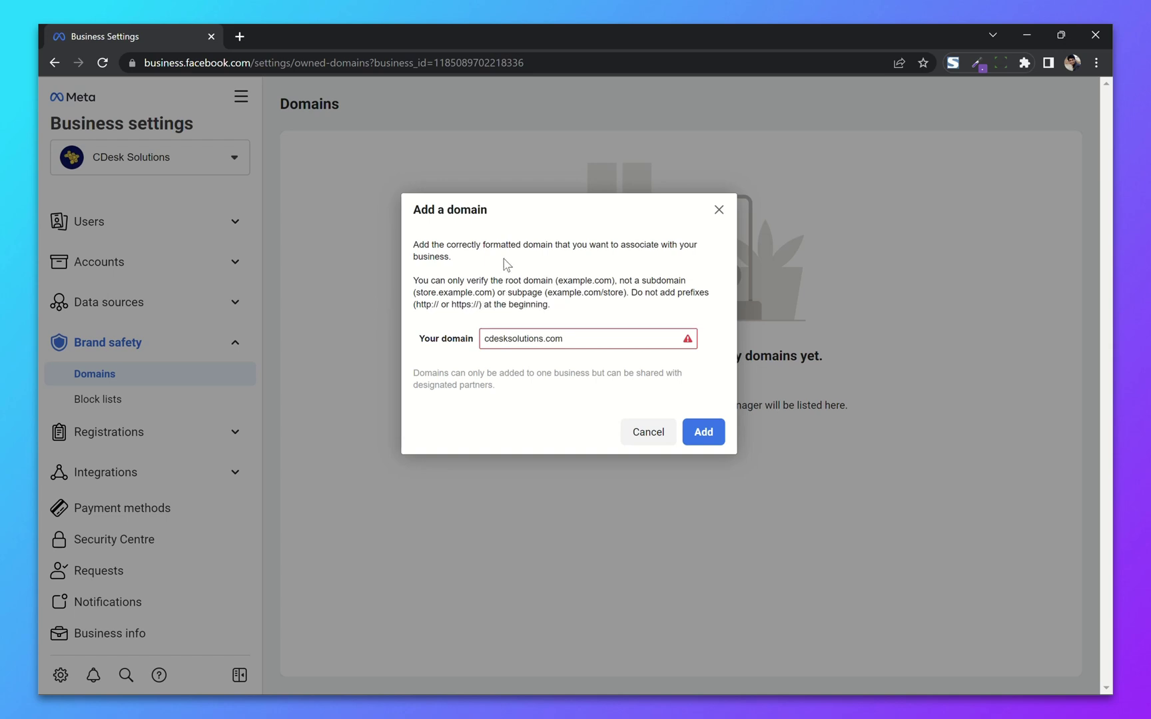
{"action": "mouse_move", "coordinate": [586, 344]}
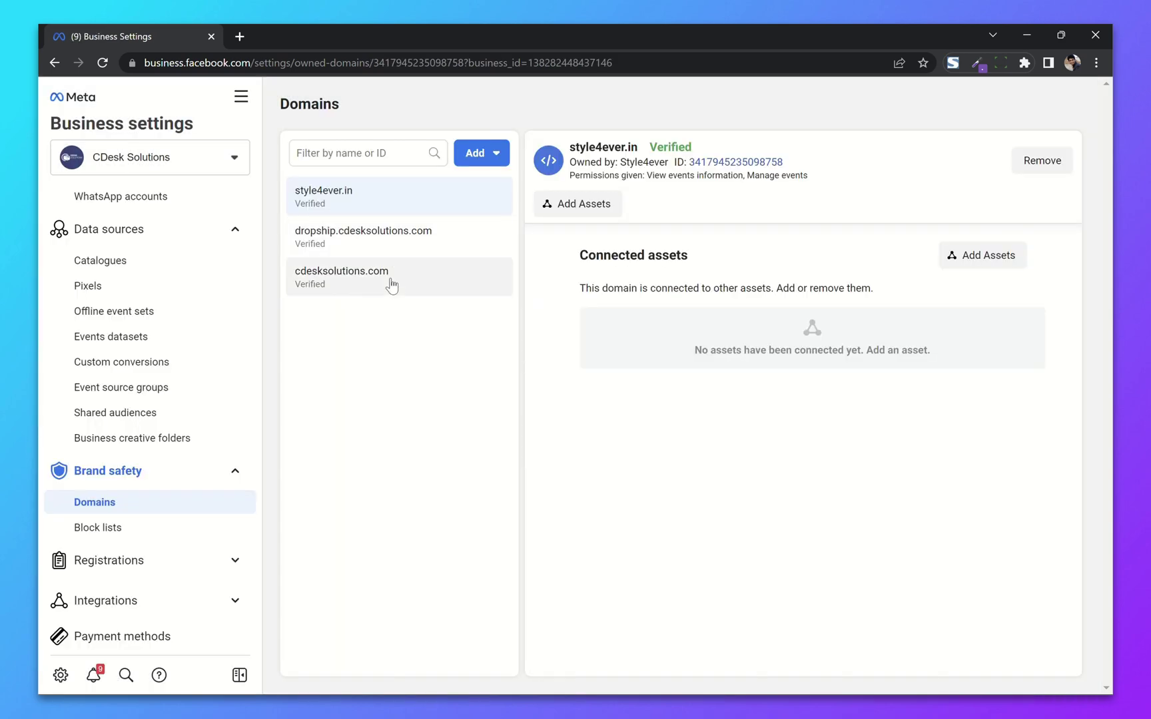
{"action": "left_click", "coordinate": [399, 280]}
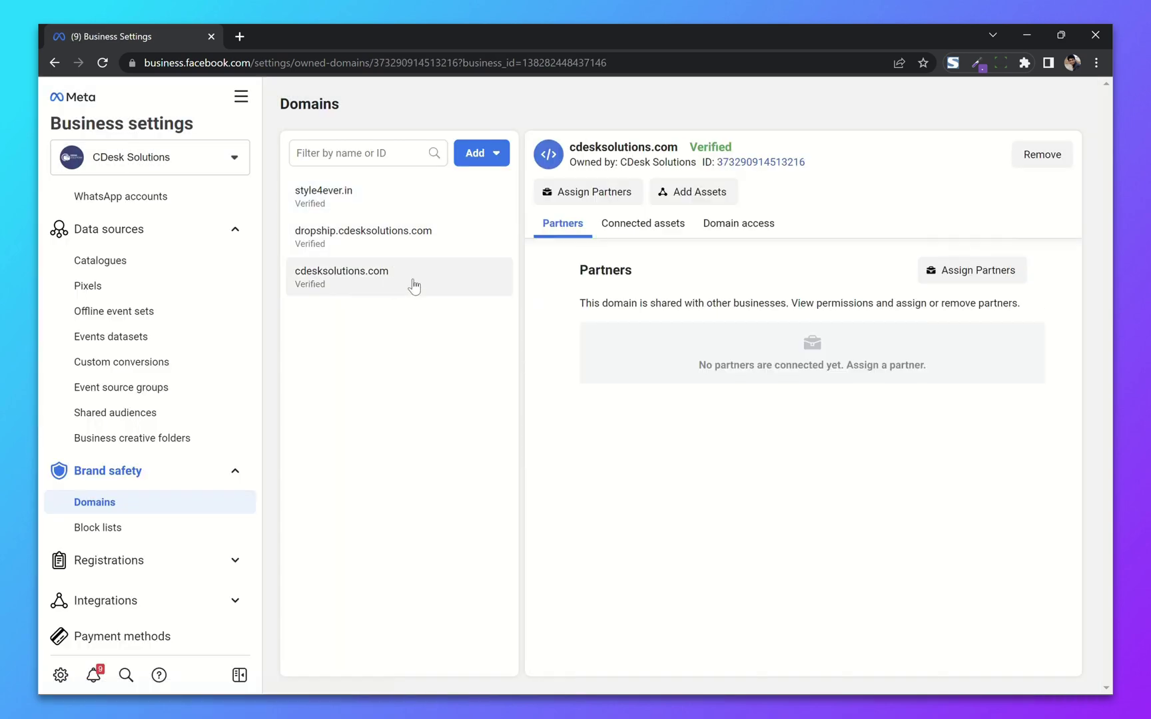
Step: Remove cdesksolutions.com from the other business and dismiss the confirmation notice
{"action": "left_click", "coordinate": [1064, 159]}
{"action": "left_click", "coordinate": [655, 360]}
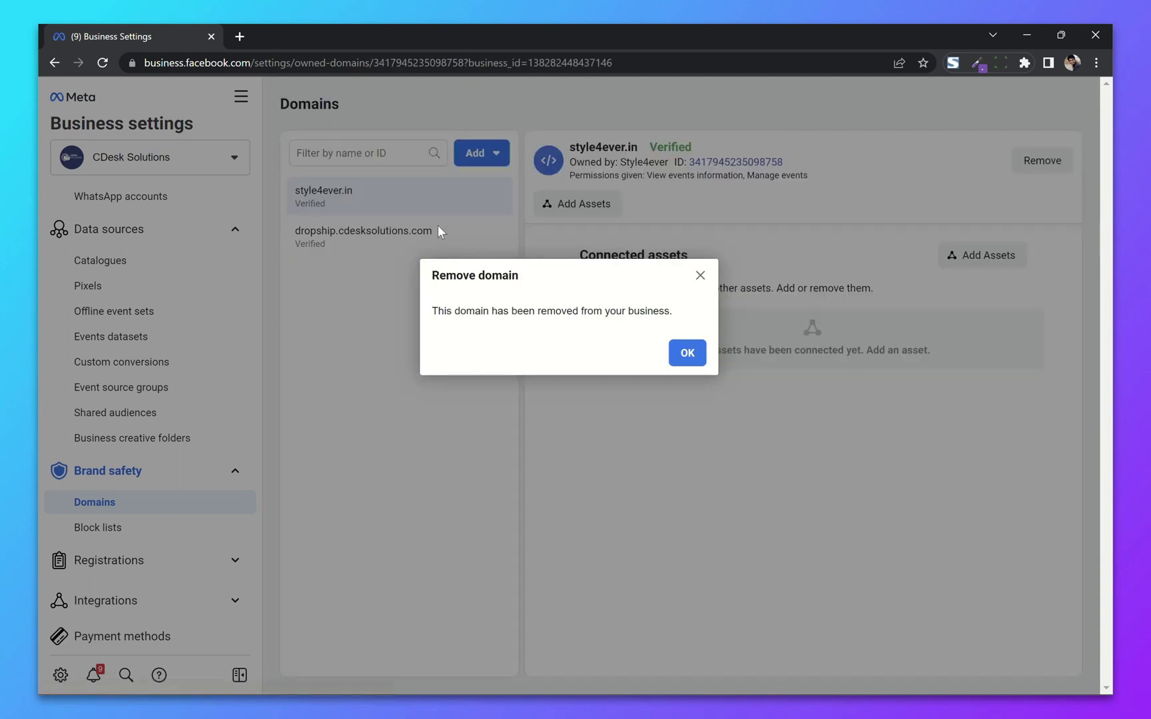
{"action": "left_click", "coordinate": [674, 353]}
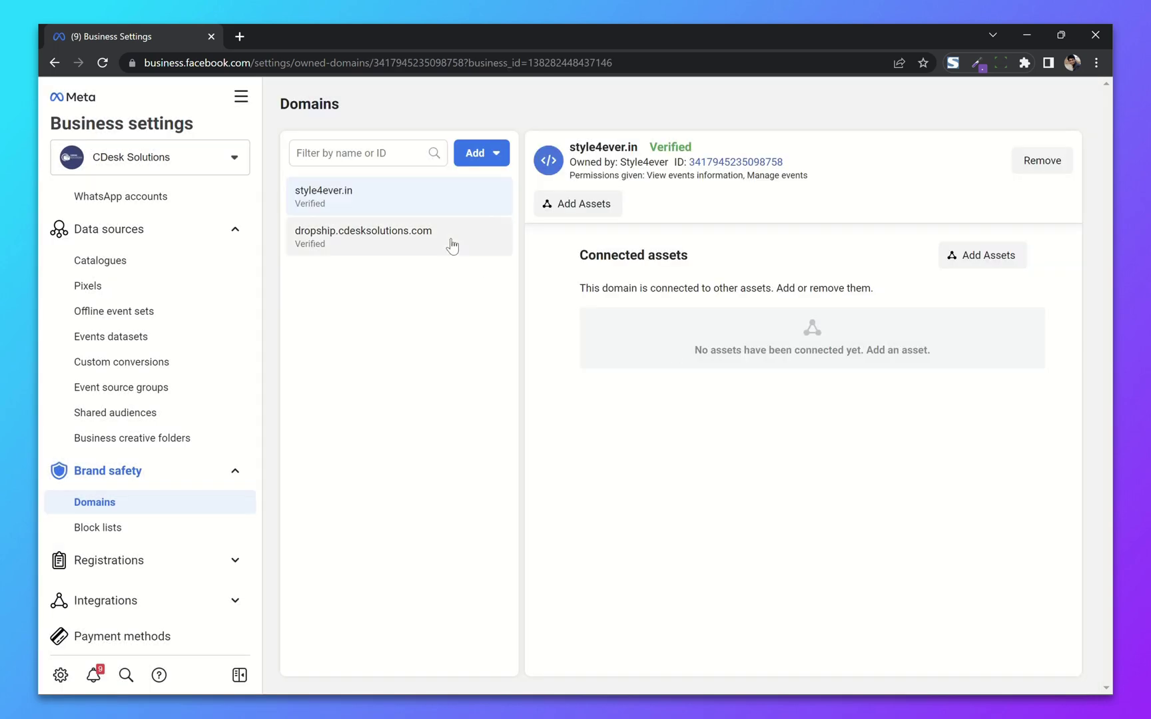
Step: Remove dropship.cdesksolutions.com from that business as well
{"action": "left_click", "coordinate": [452, 247]}
{"action": "left_click", "coordinate": [1051, 157]}
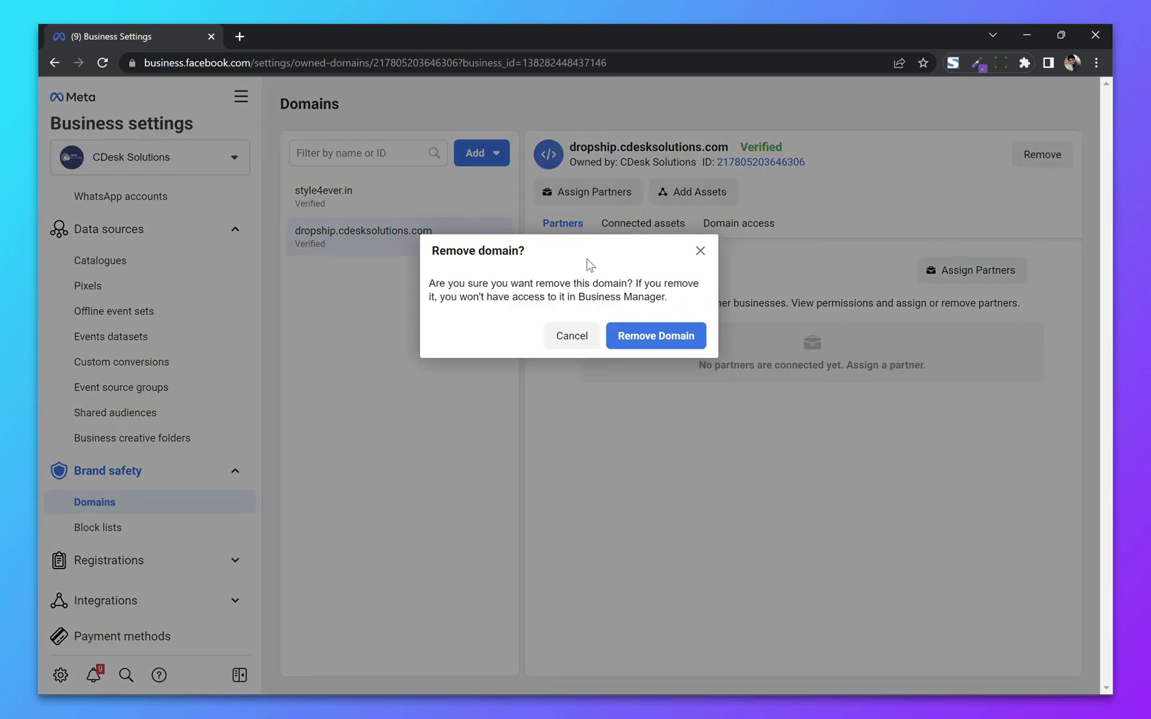
{"action": "left_click", "coordinate": [641, 331]}
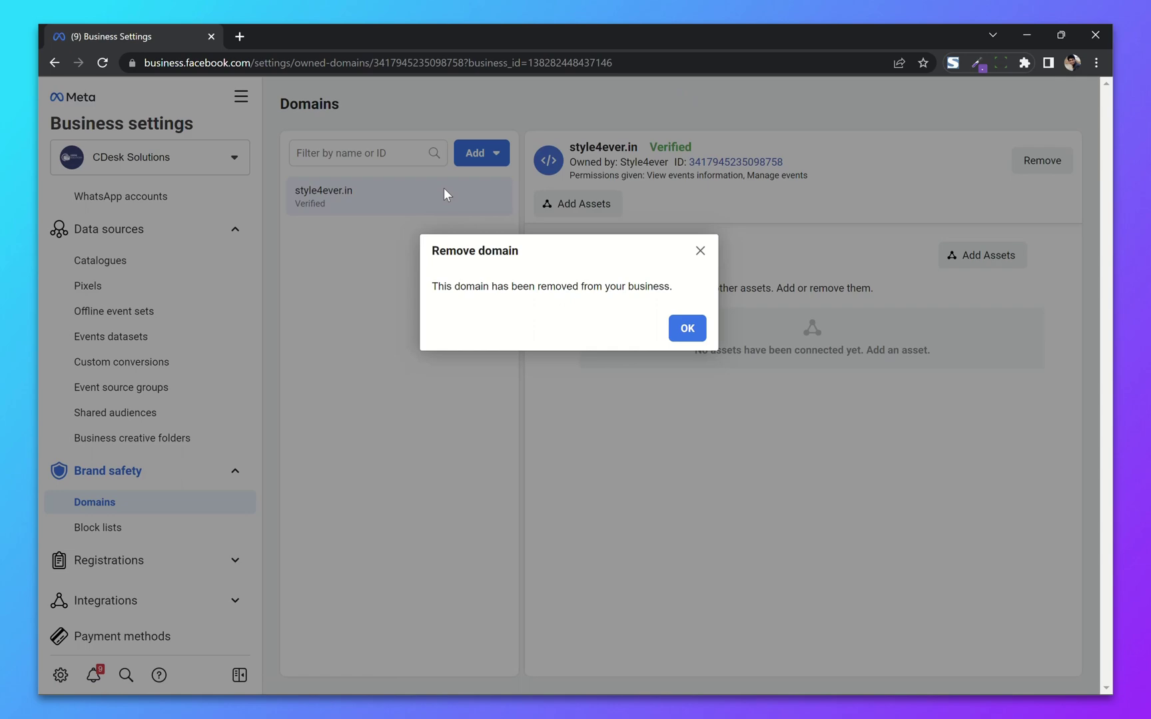
{"action": "left_click", "coordinate": [686, 328]}
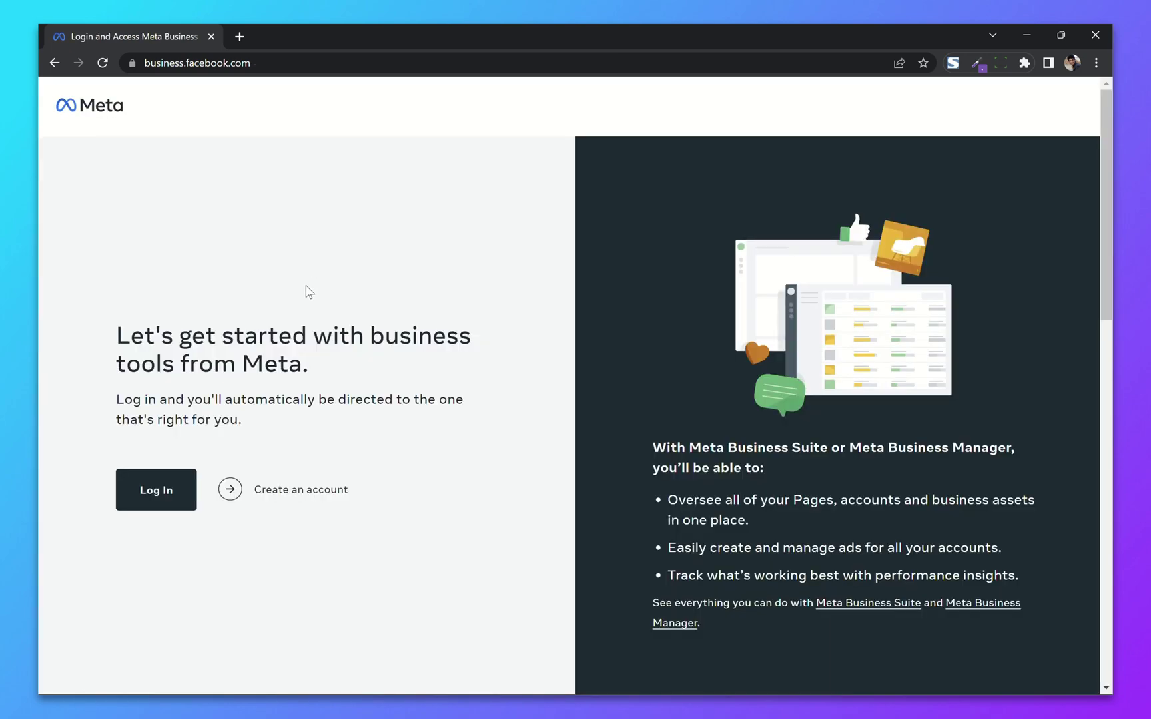
Step: Log back in, choose the CDesk Solutions business and open Business Settings' Domains list
{"action": "left_click", "coordinate": [123, 488]}
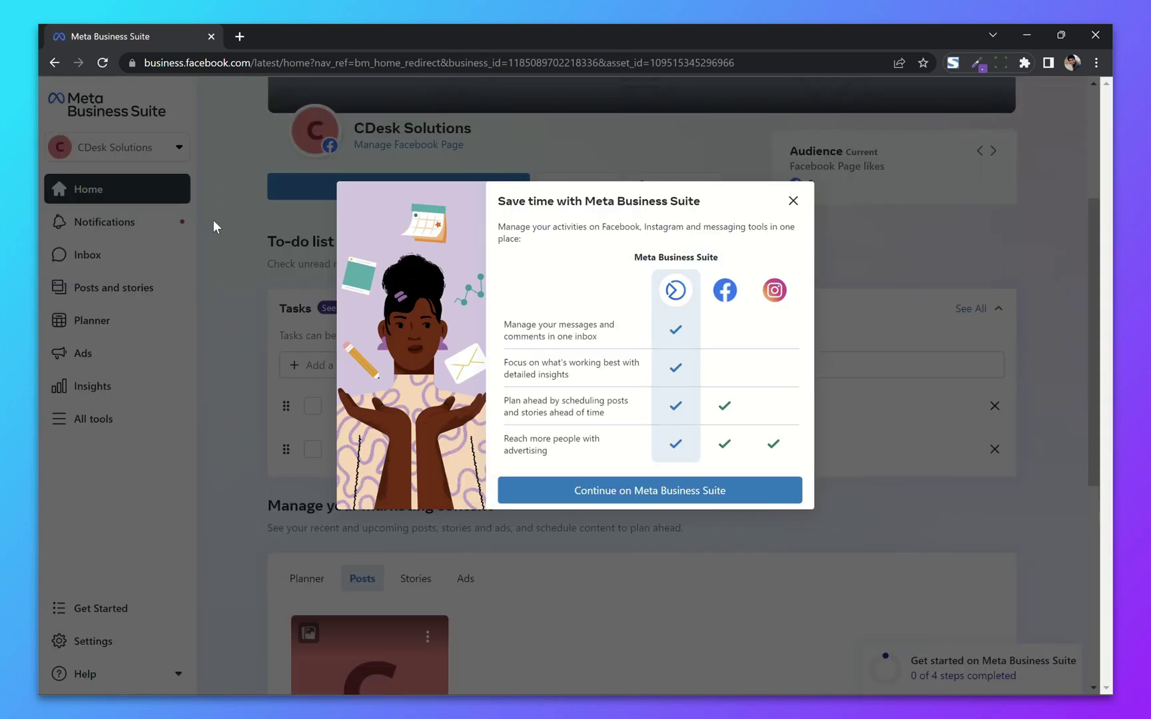
{"action": "left_click", "coordinate": [213, 227]}
{"action": "left_click", "coordinate": [117, 147]}
{"action": "left_click", "coordinate": [290, 227]}
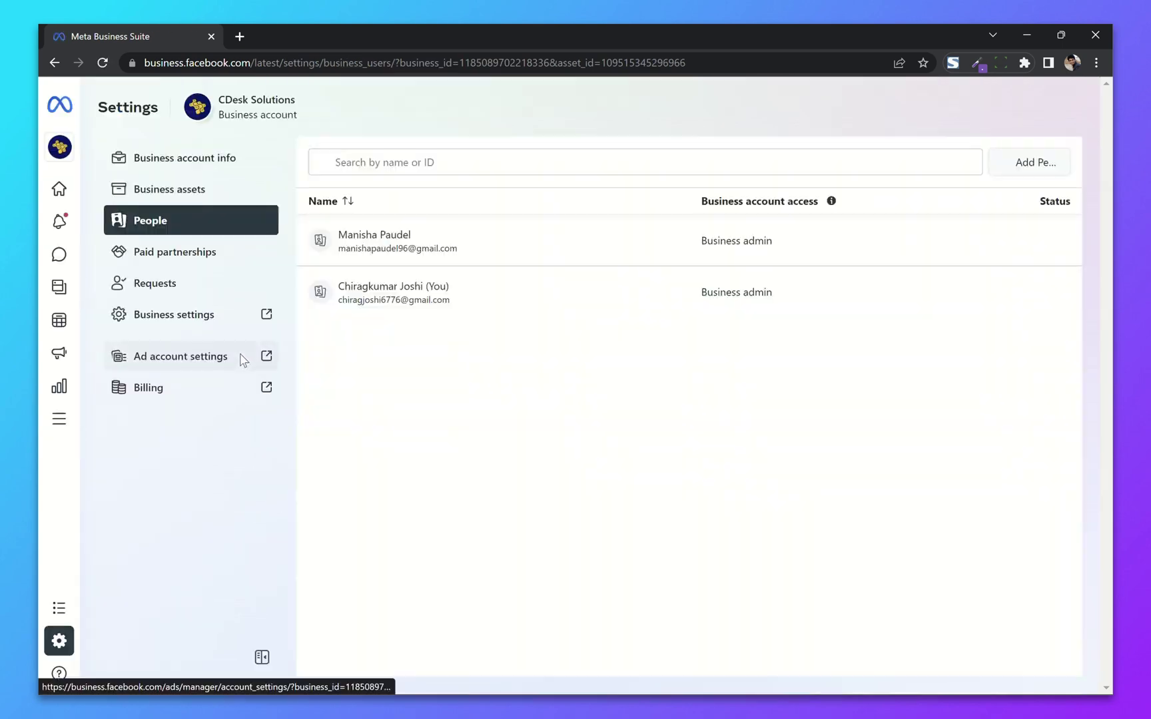
{"action": "left_click", "coordinate": [267, 313]}
{"action": "scroll", "coordinate": [180, 420], "scroll_direction": "down", "scroll_amount": 5}
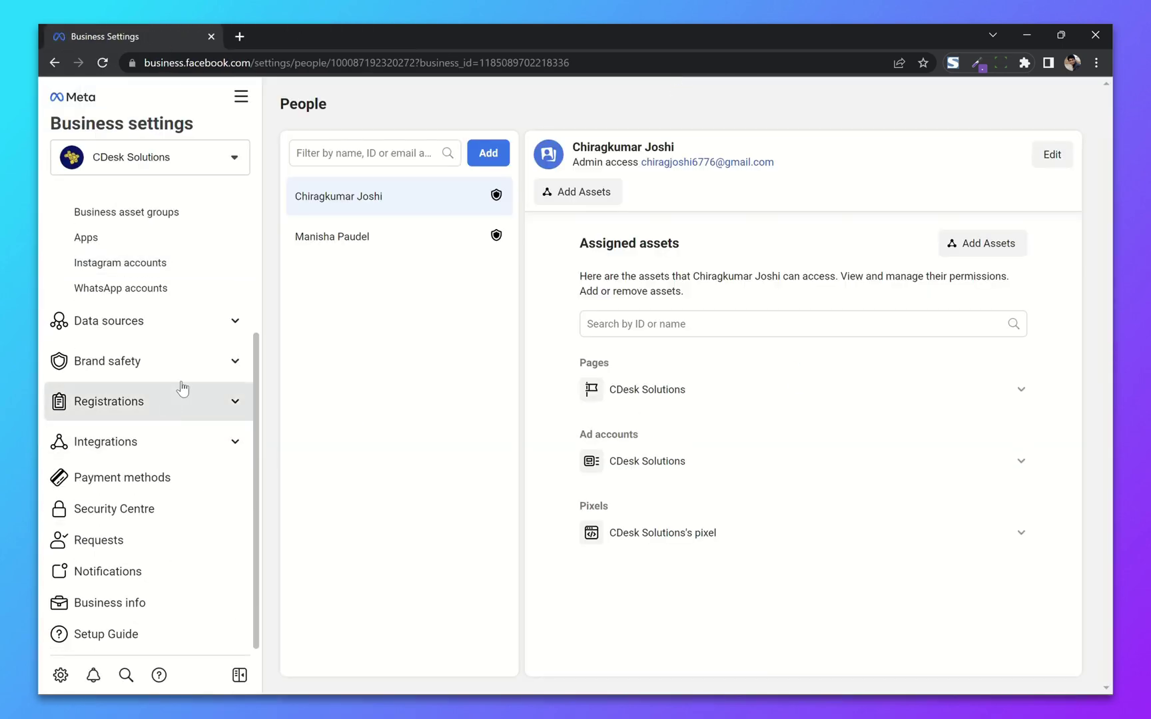
{"action": "left_click", "coordinate": [178, 442]}
{"action": "left_click", "coordinate": [161, 323]}
{"action": "left_click", "coordinate": [162, 322]}
{"action": "left_click", "coordinate": [166, 361]}
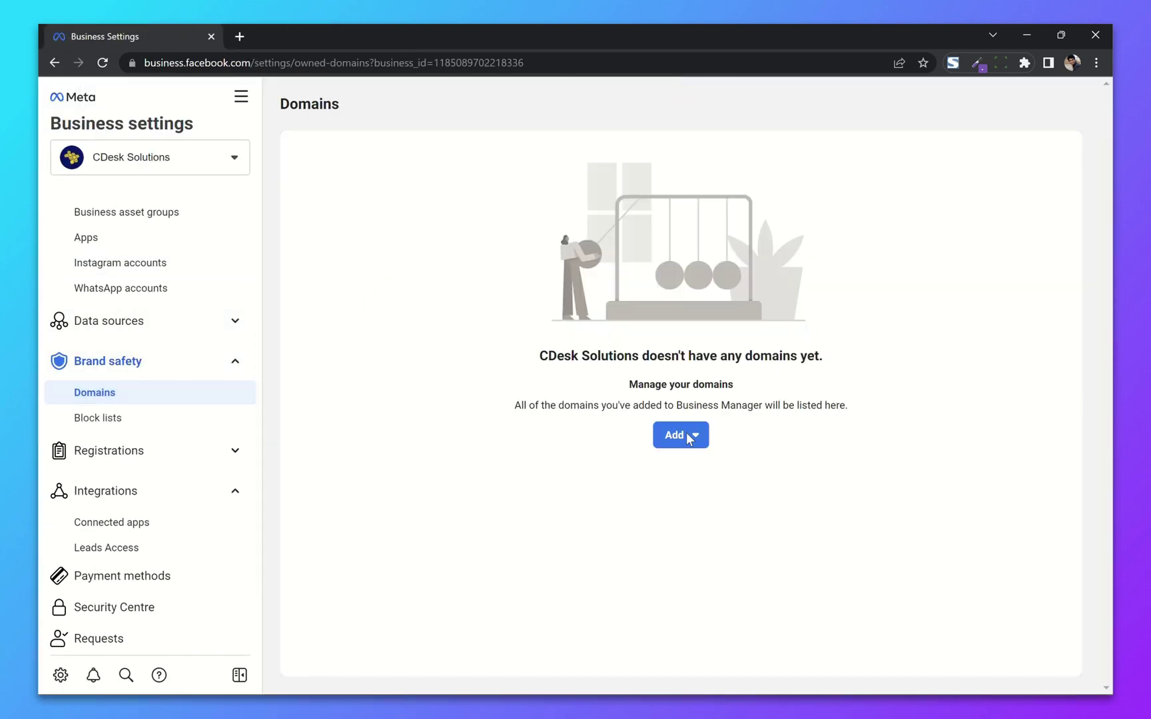
Step: Add cdesksolutions.com as a new domain and keep meta-tag verification as the method
{"action": "left_click", "coordinate": [694, 440]}
{"action": "left_click", "coordinate": [736, 526]}
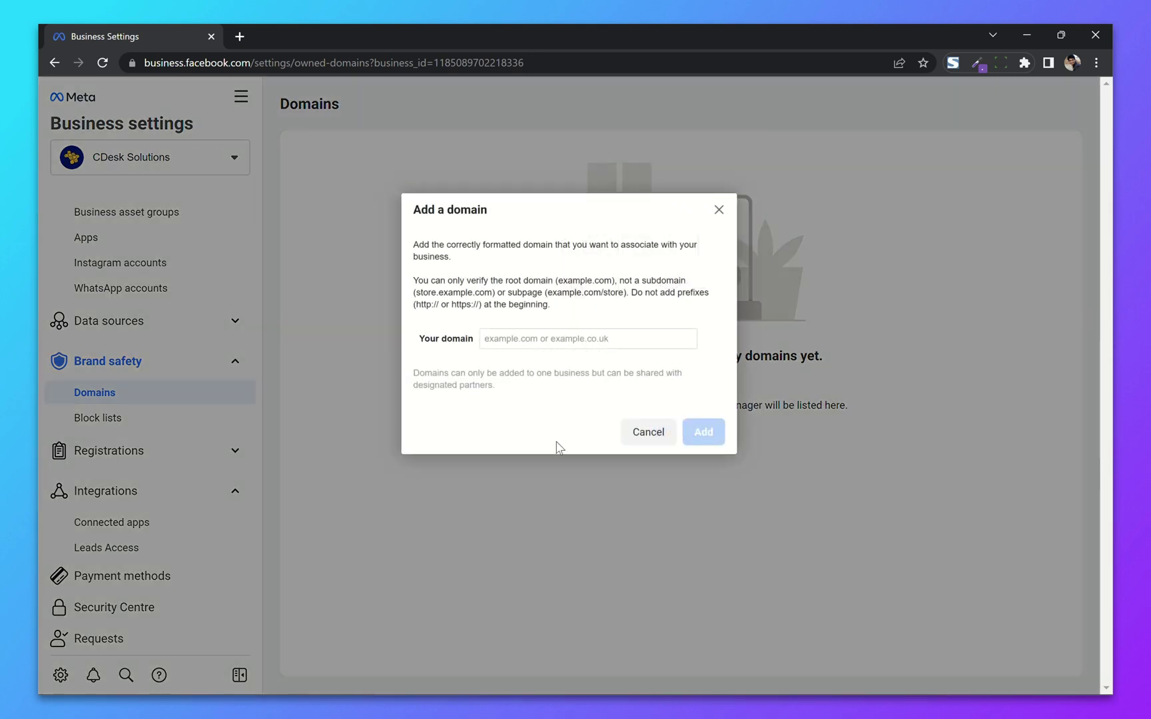
{"action": "left_click", "coordinate": [551, 339]}
{"action": "type", "text": "cdesksolutions.com"}
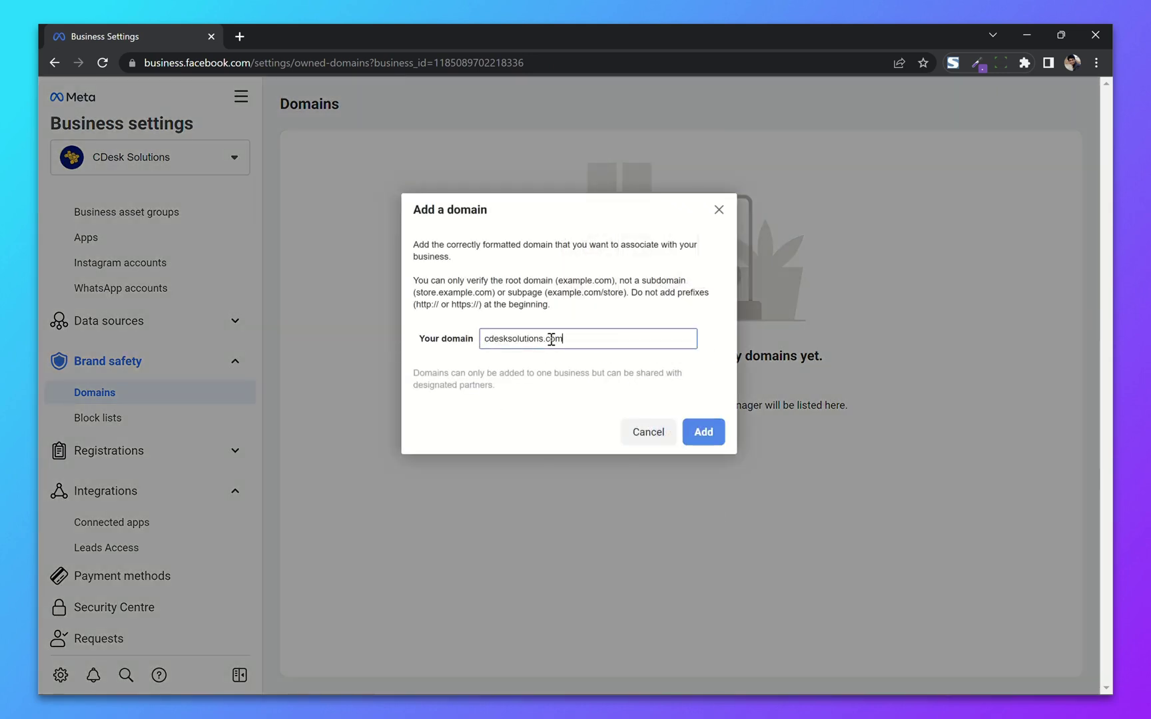
{"action": "left_click", "coordinate": [700, 432]}
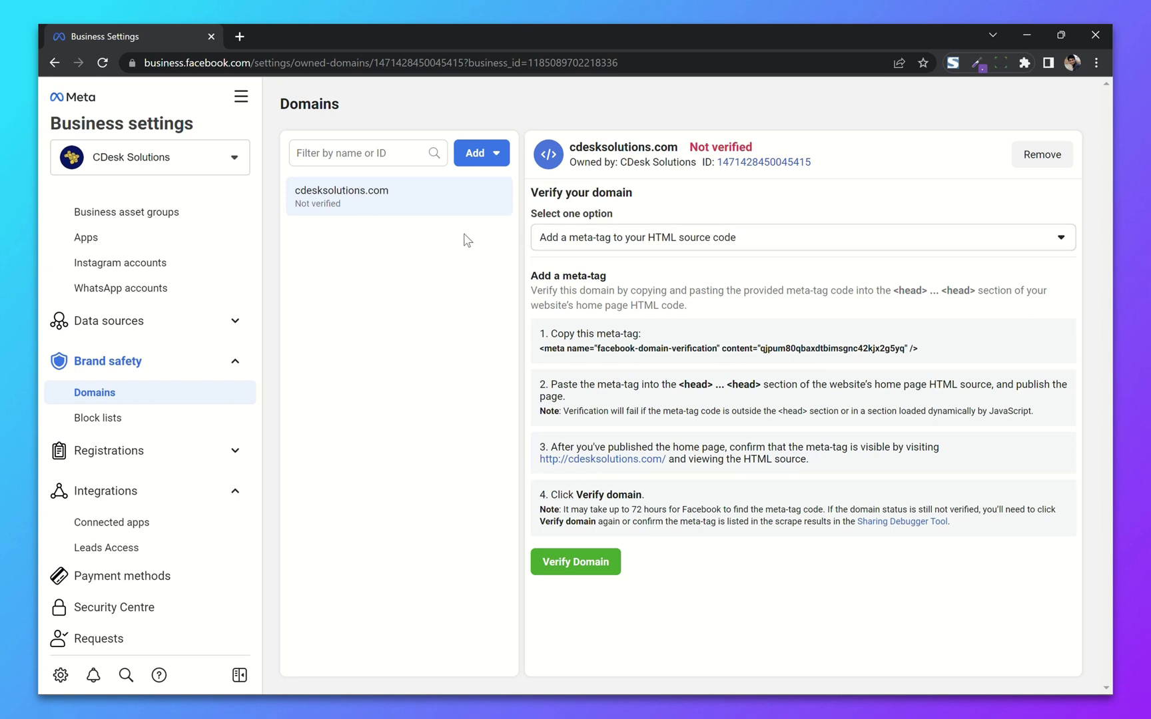
{"action": "left_click", "coordinate": [801, 248]}
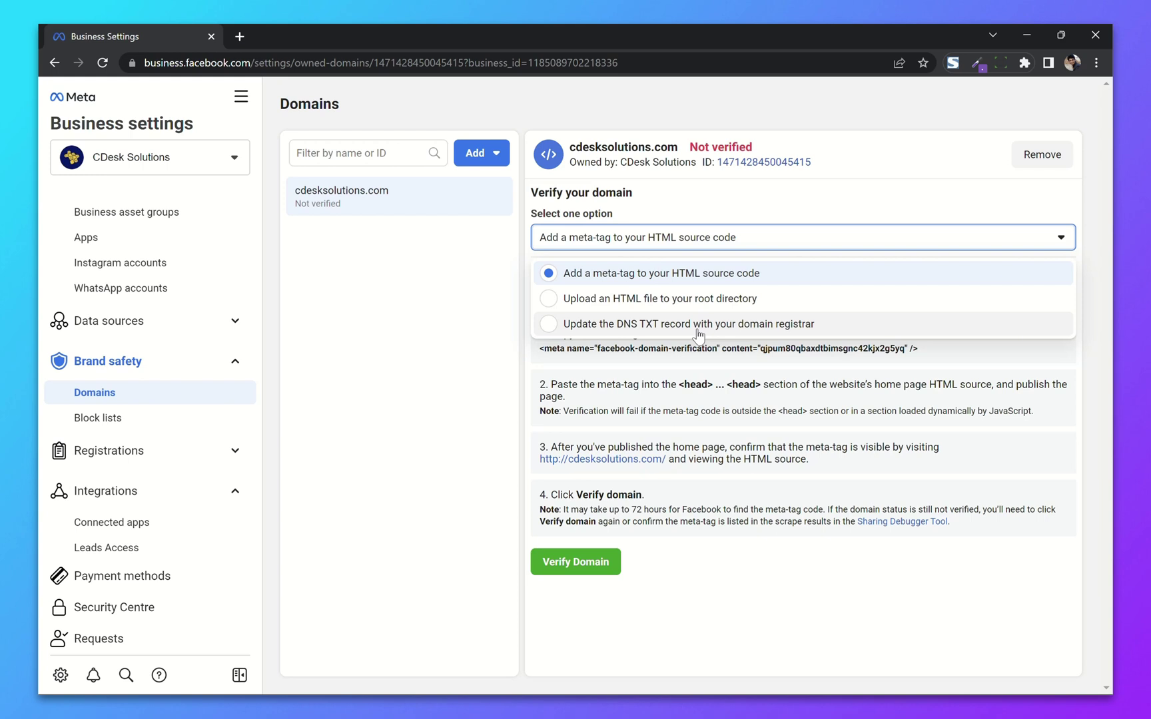
{"action": "left_click", "coordinate": [686, 191]}
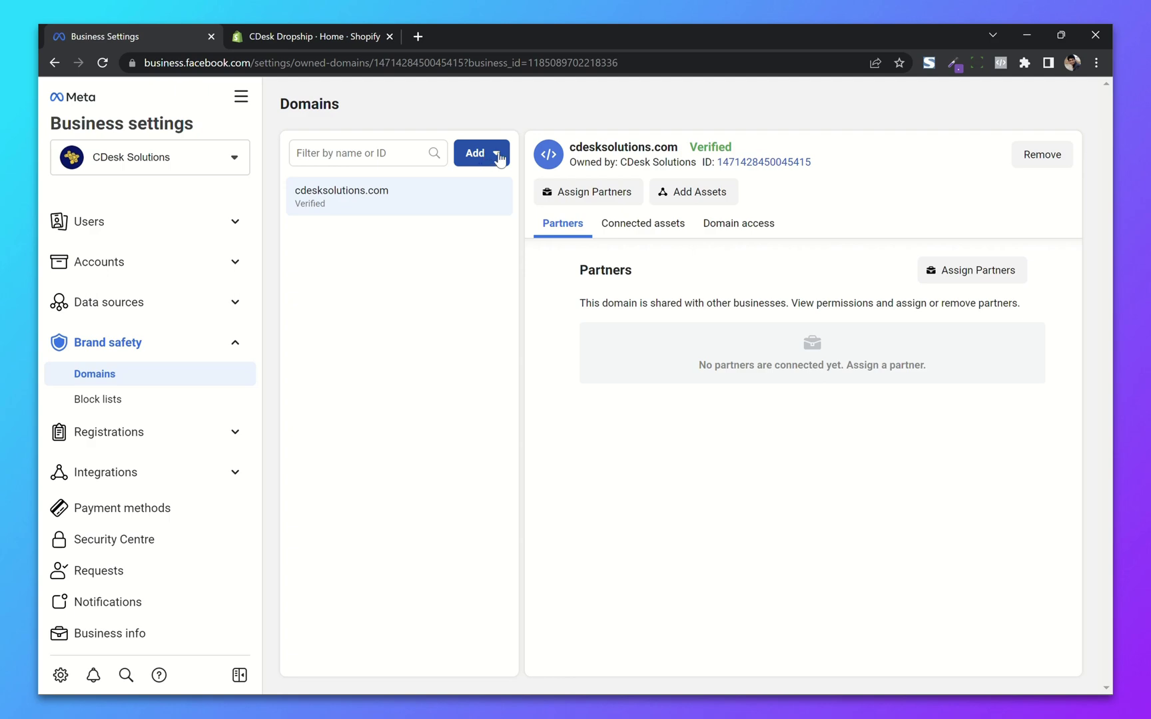
Step: Add dropship.cdesksolutions.com as a new domain and copy its verification meta-tag
{"action": "left_click", "coordinate": [497, 159]}
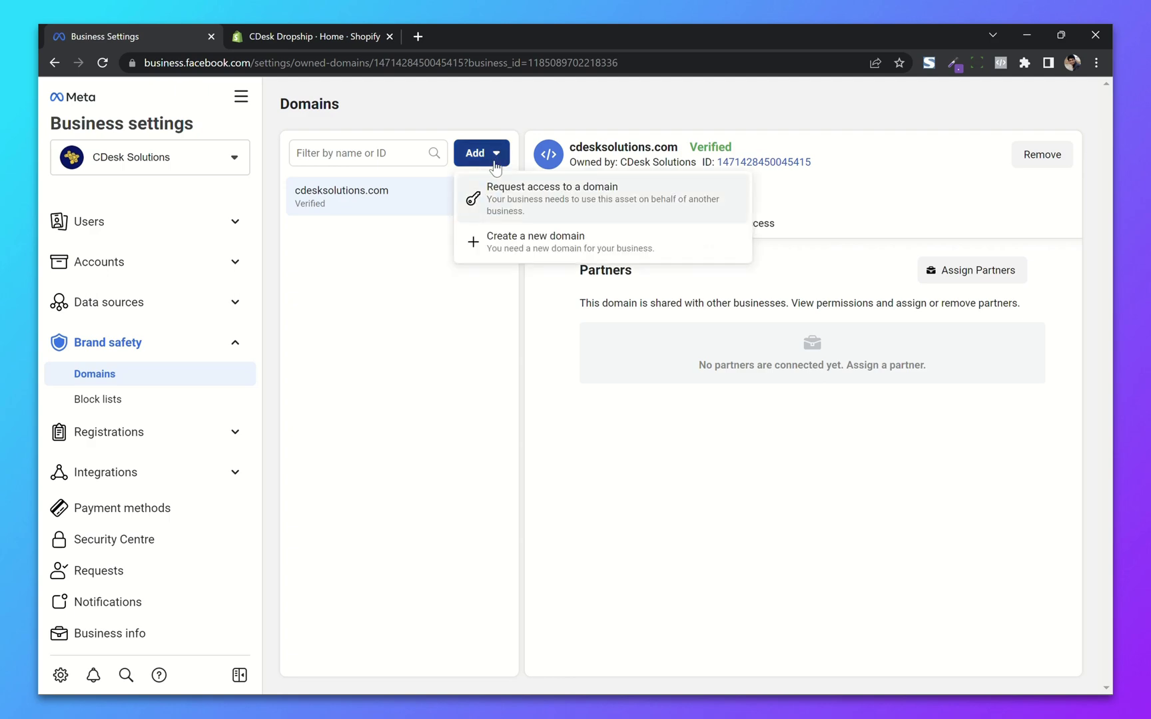
{"action": "left_click", "coordinate": [489, 239]}
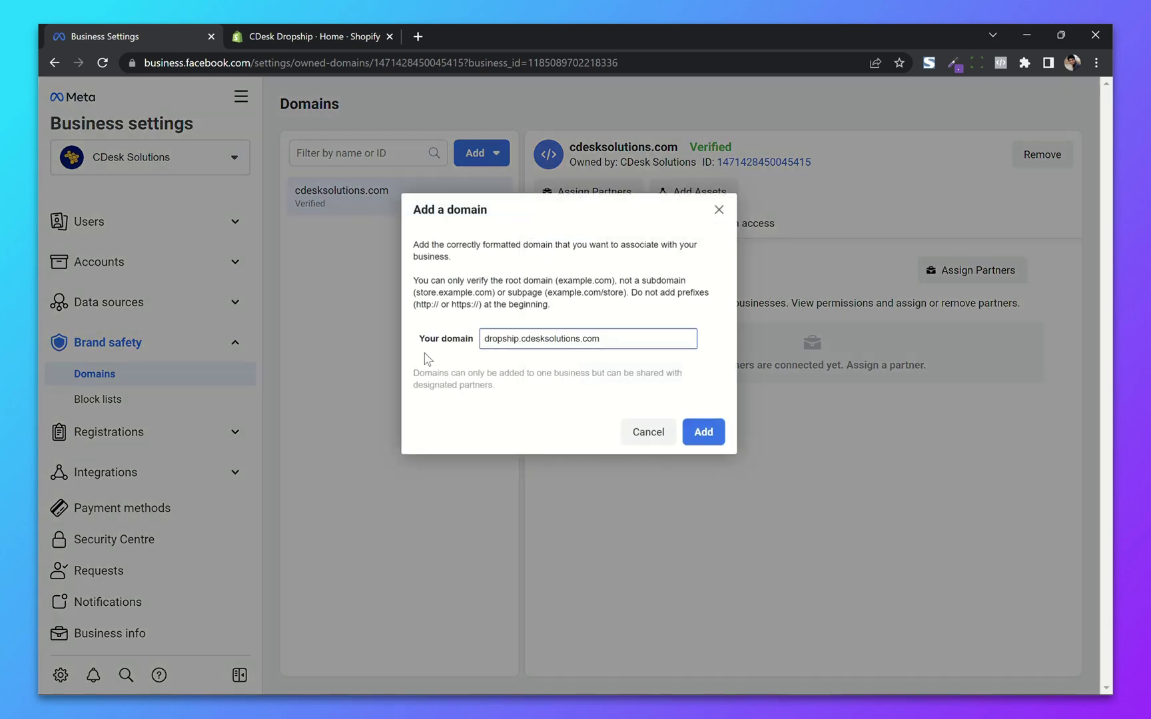
{"action": "left_click", "coordinate": [705, 432]}
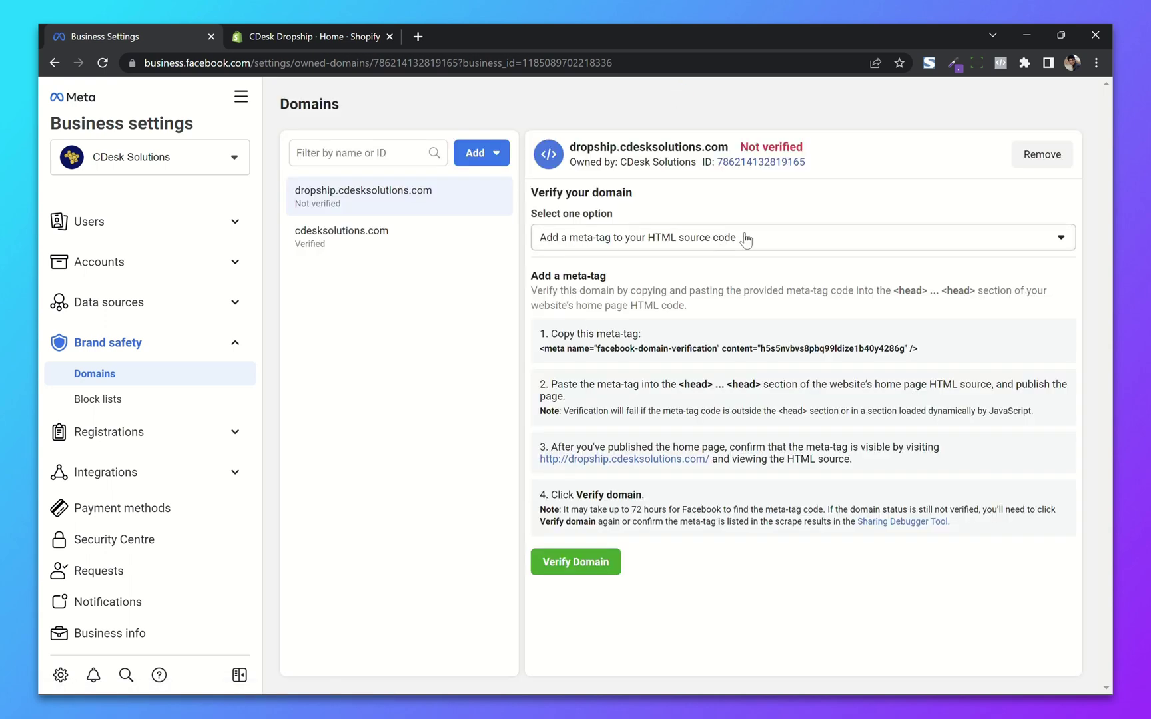
{"action": "left_click", "coordinate": [744, 238]}
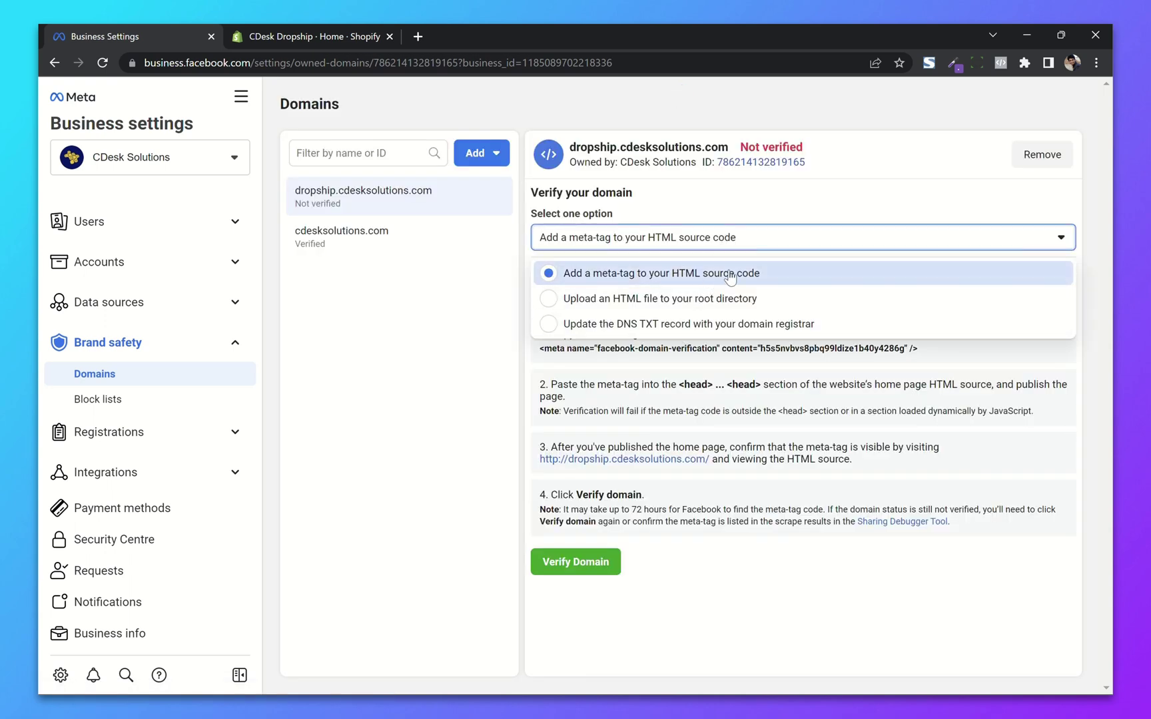
{"action": "left_click", "coordinate": [706, 270]}
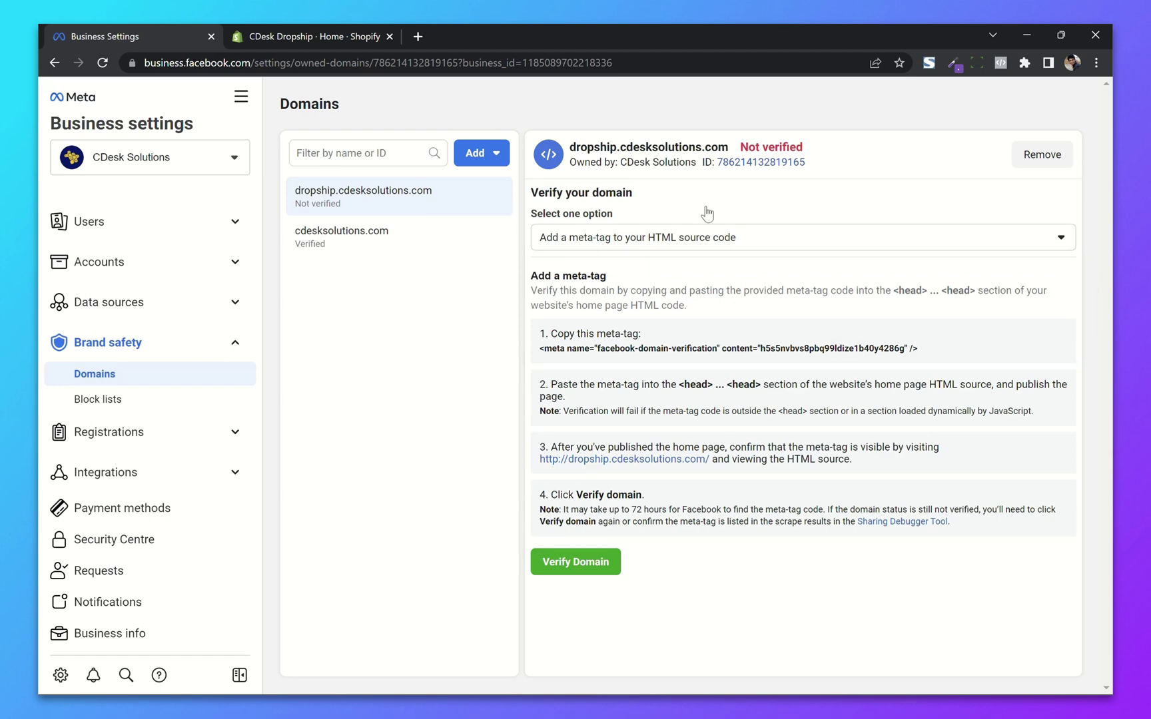
{"action": "left_click", "coordinate": [660, 353]}
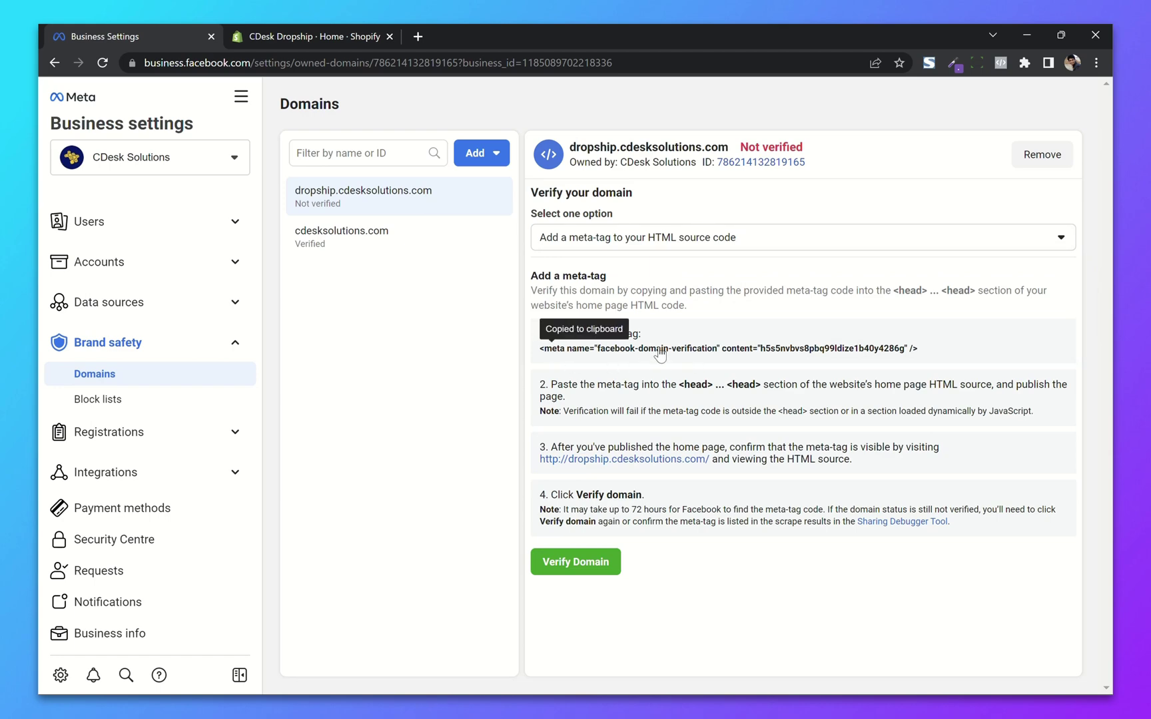
{"action": "left_click", "coordinate": [309, 33]}
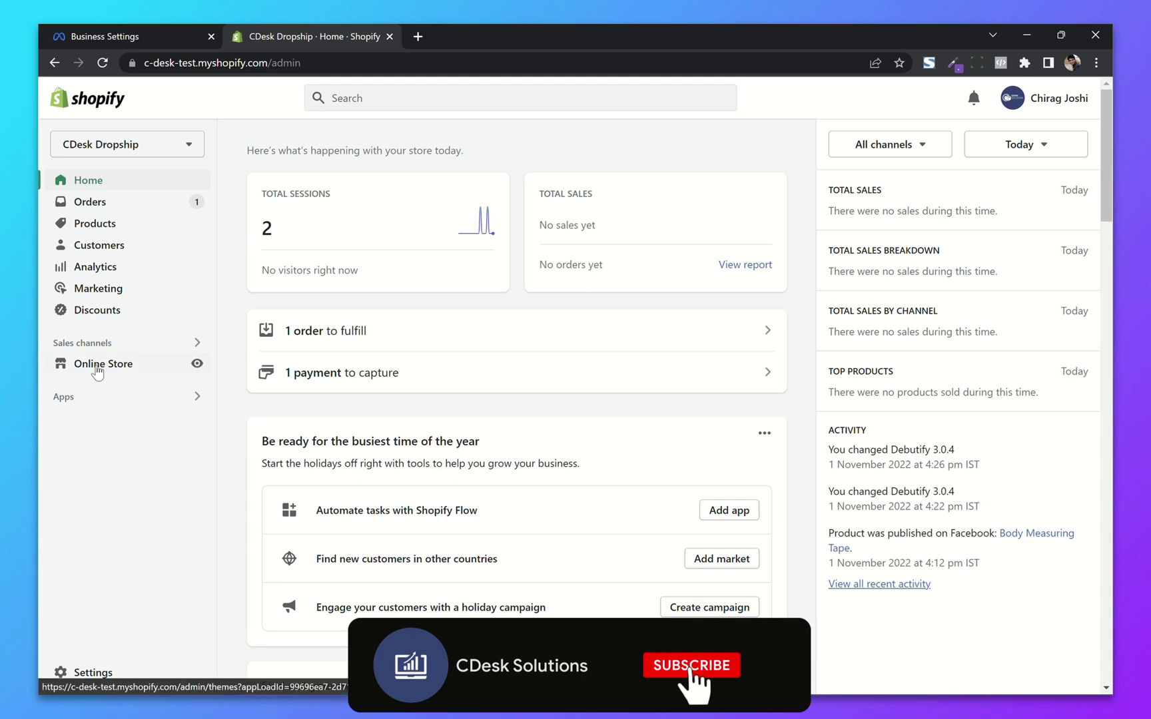
Step: Open Layout/theme.liquid in the Debutify 3.0.4 theme's code editor
{"action": "left_click", "coordinate": [98, 369]}
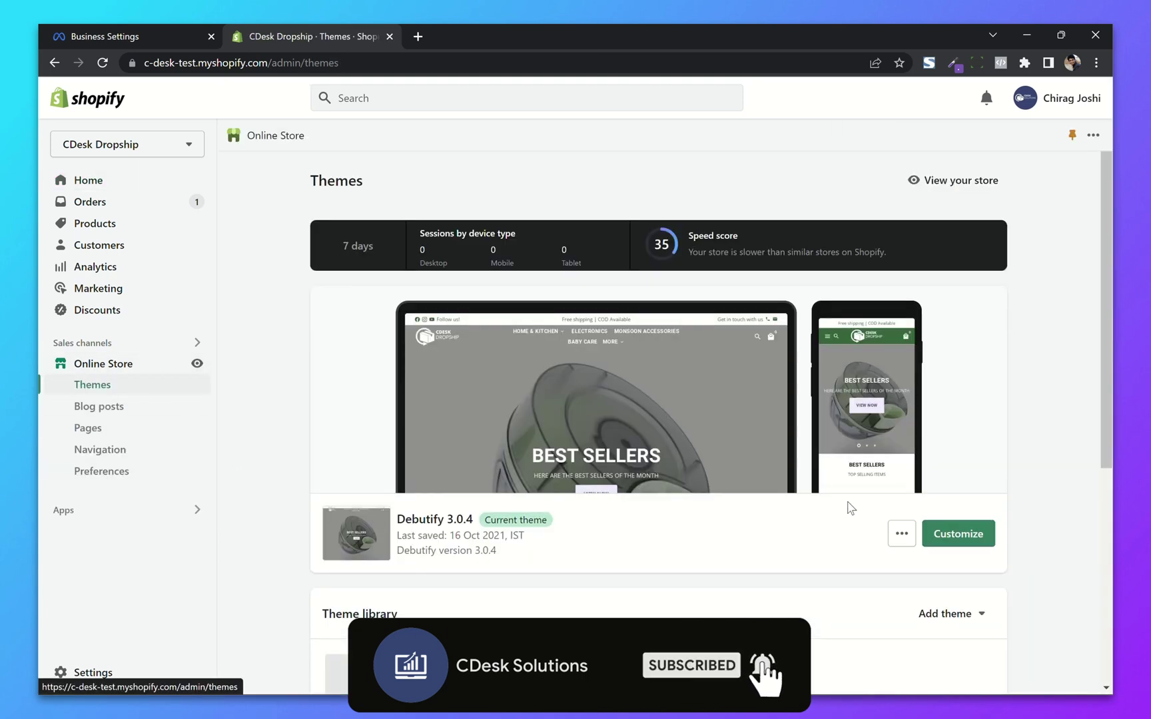
{"action": "left_click", "coordinate": [899, 534]}
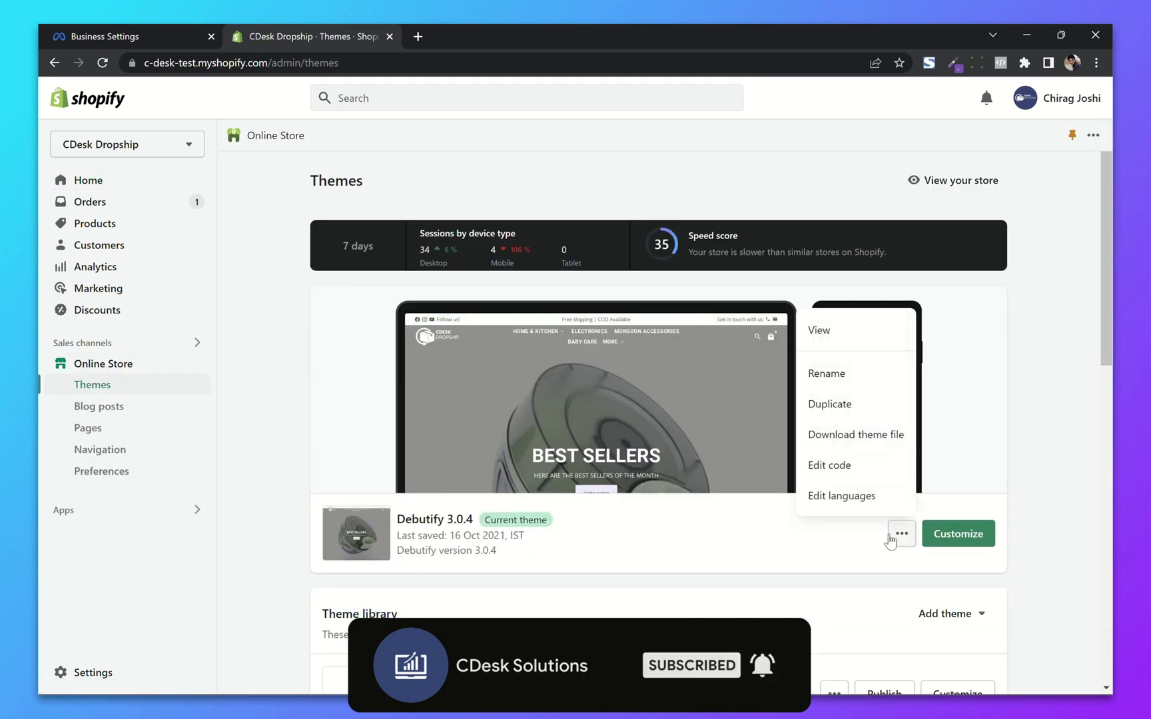
{"action": "left_click", "coordinate": [844, 466]}
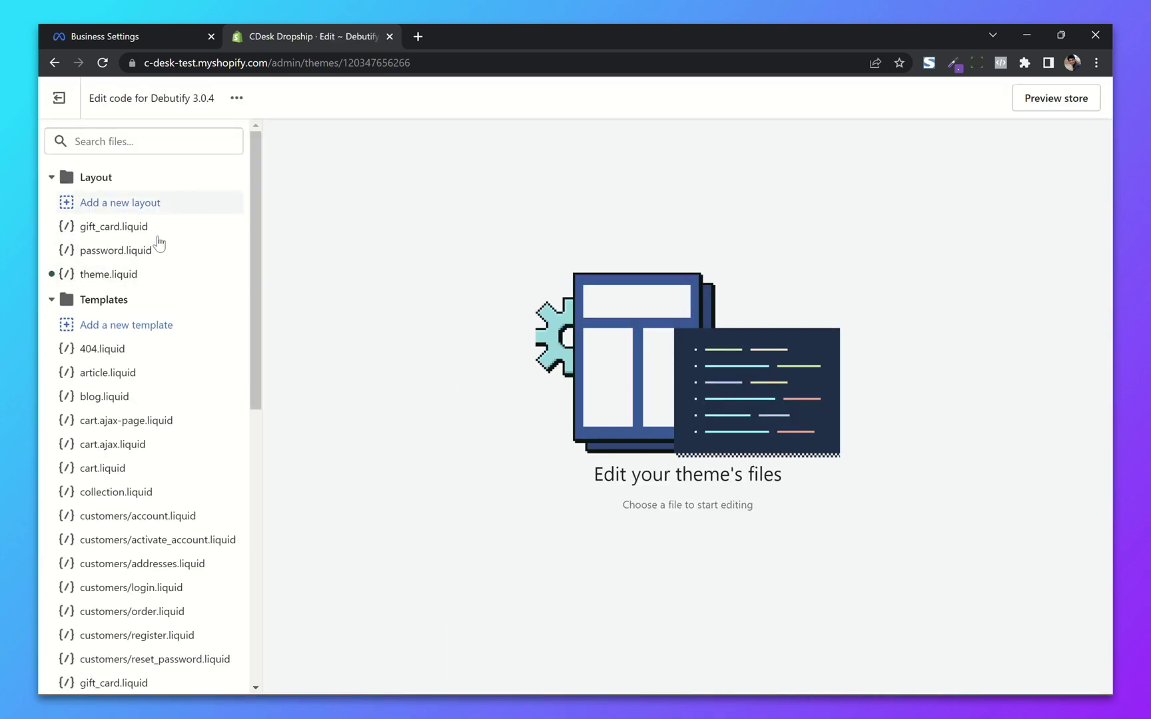
{"action": "left_click", "coordinate": [108, 274]}
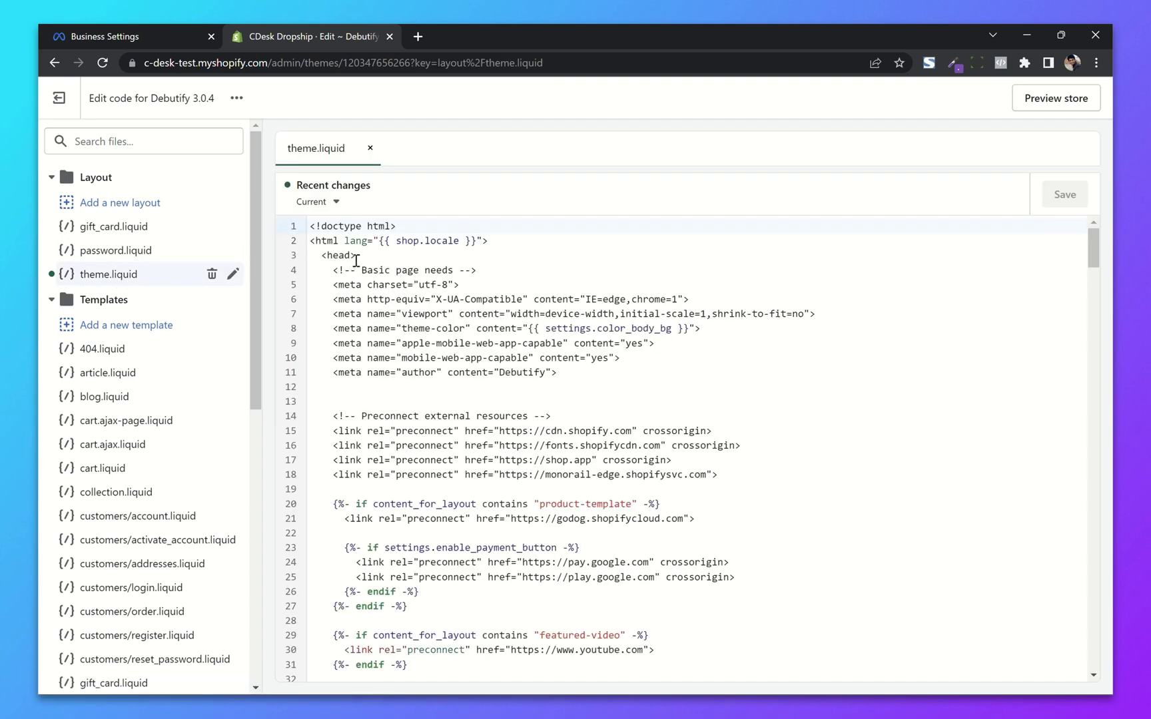
Step: Paste the facebook-domain-verification meta tag on a new line after line 11 and save
{"action": "left_click", "coordinate": [563, 373]}
{"action": "key", "text": "Return"}
{"action": "key", "text": "Return"}
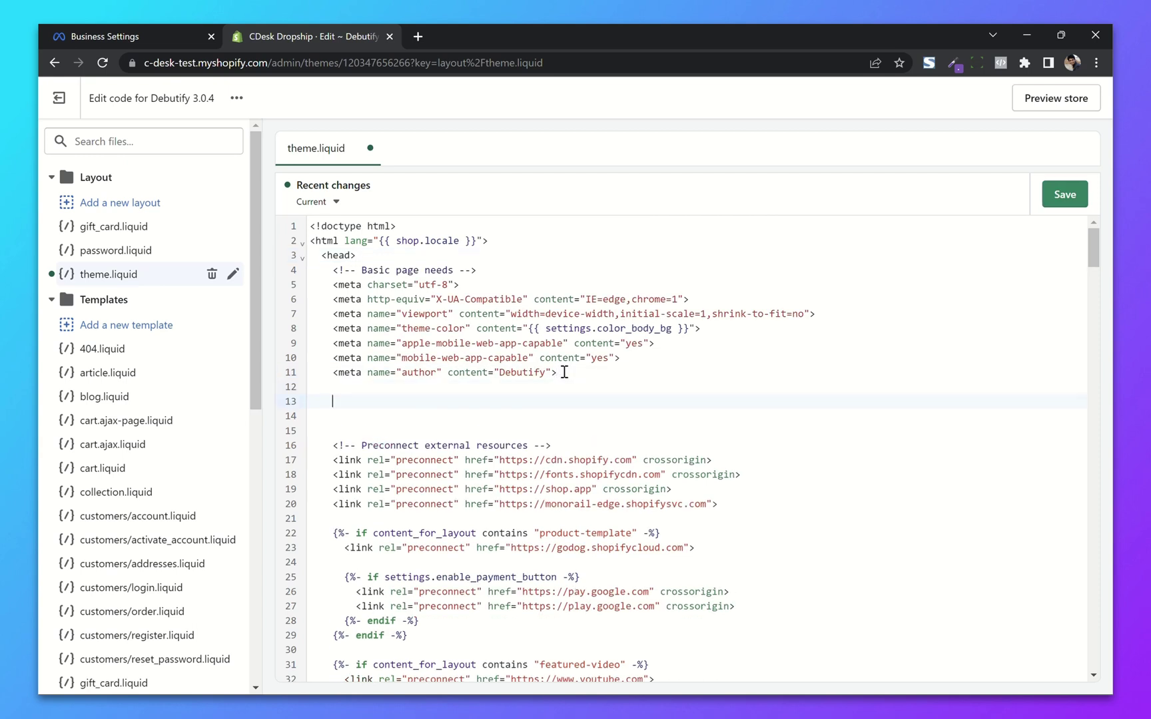
{"action": "key", "text": "ctrl+v"}
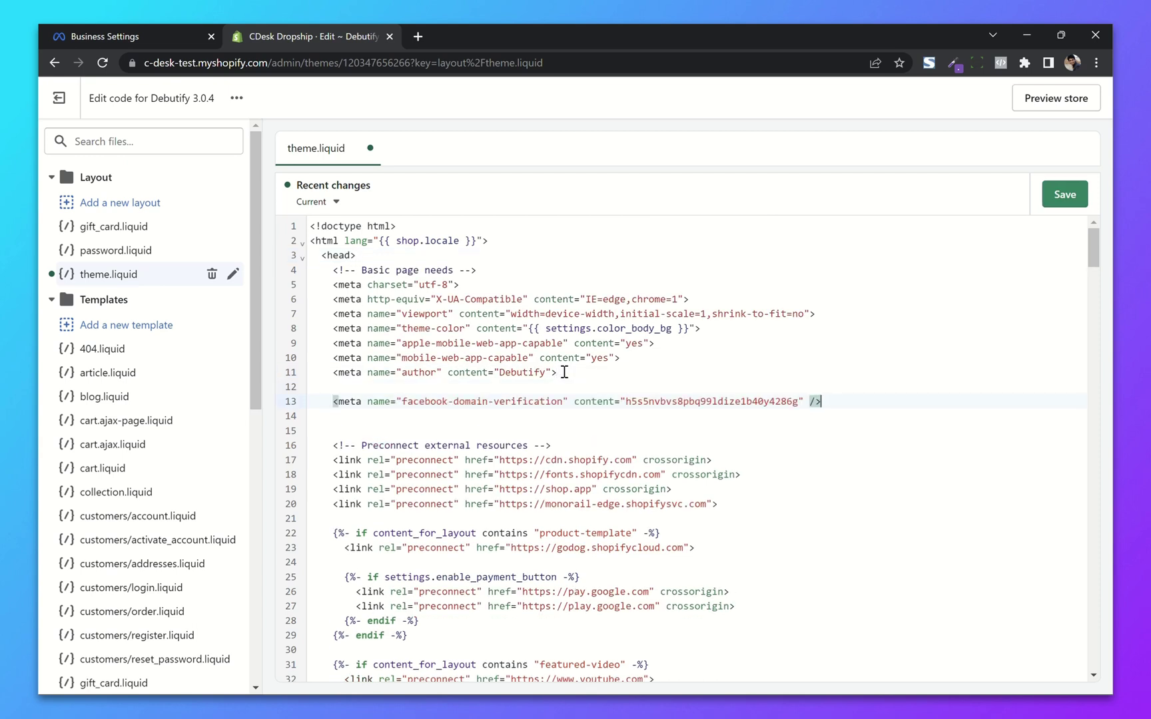
{"action": "left_click", "coordinate": [1054, 194]}
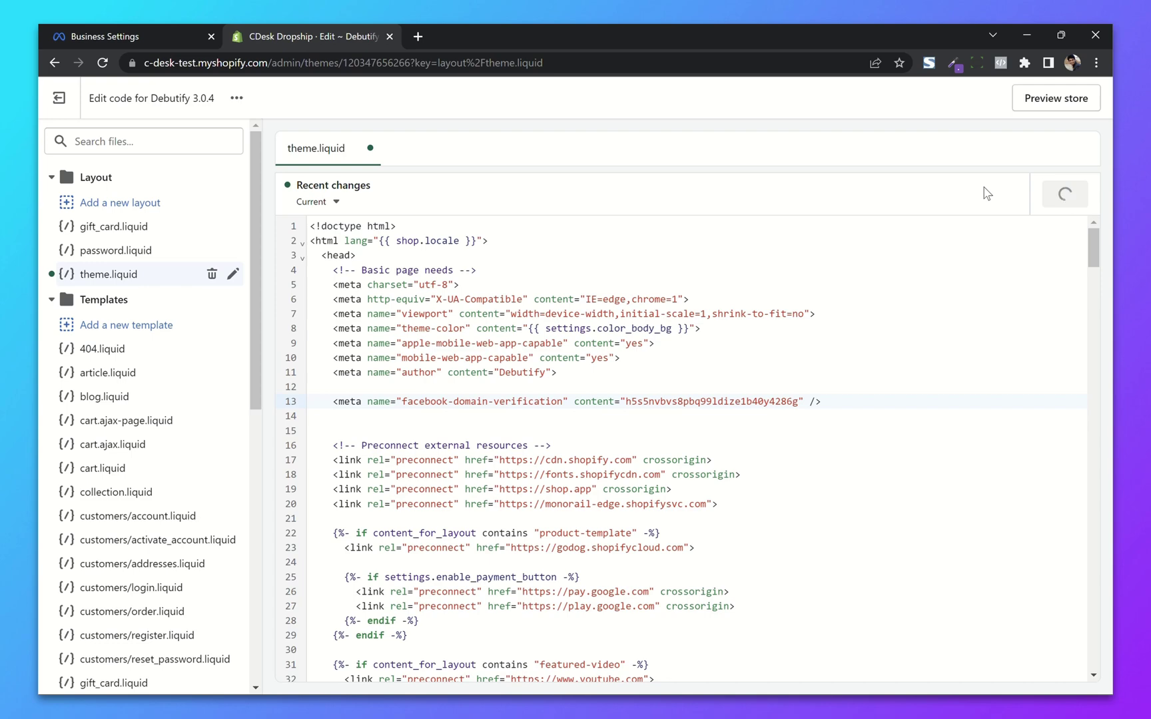
Step: Verify dropship.cdesksolutions.com in Business Settings > Domains
{"action": "left_click", "coordinate": [169, 34]}
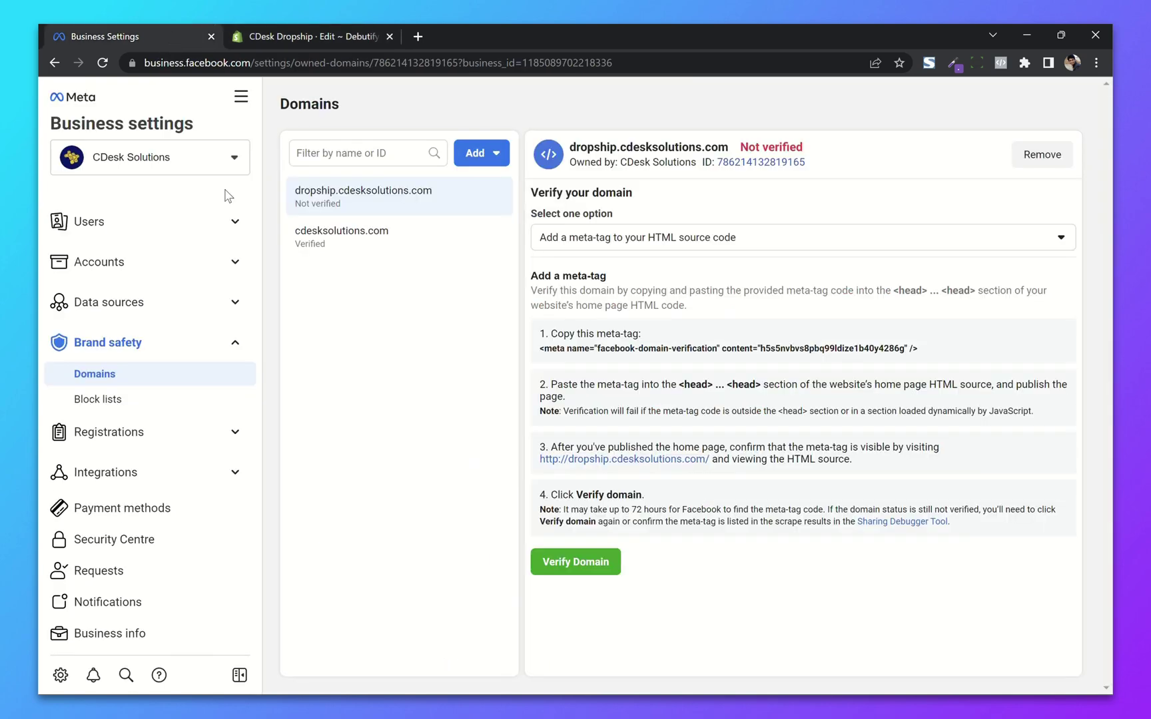
{"action": "left_click", "coordinate": [585, 566]}
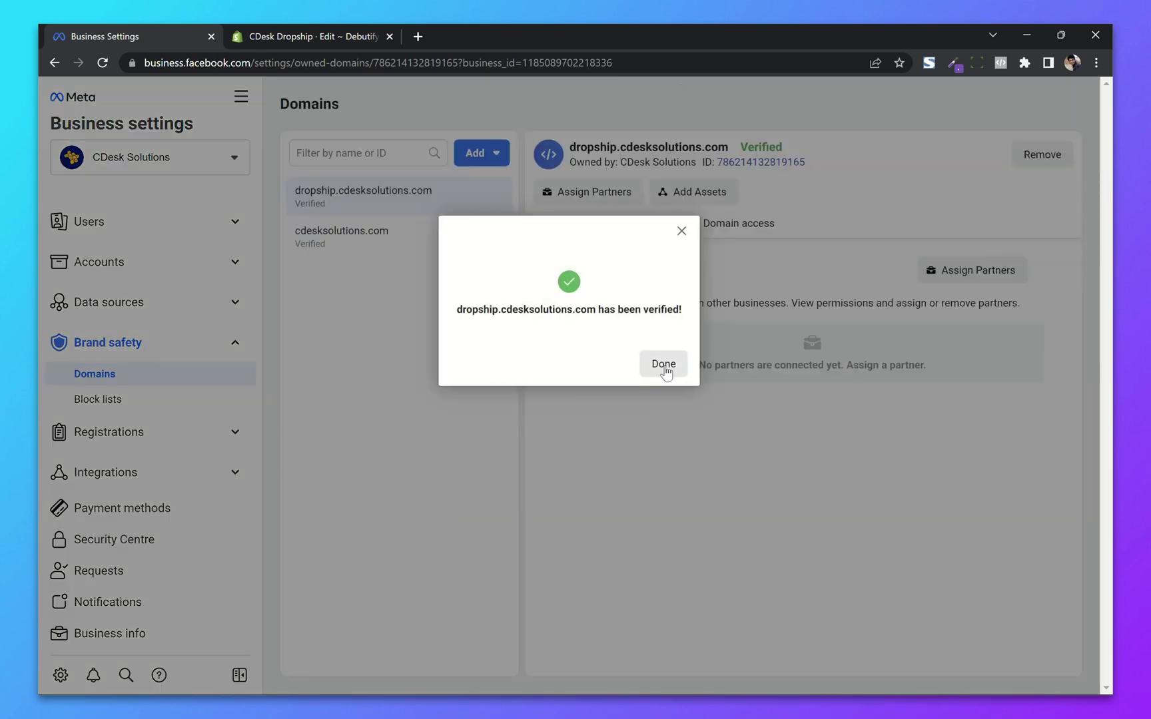
{"action": "left_click", "coordinate": [662, 365]}
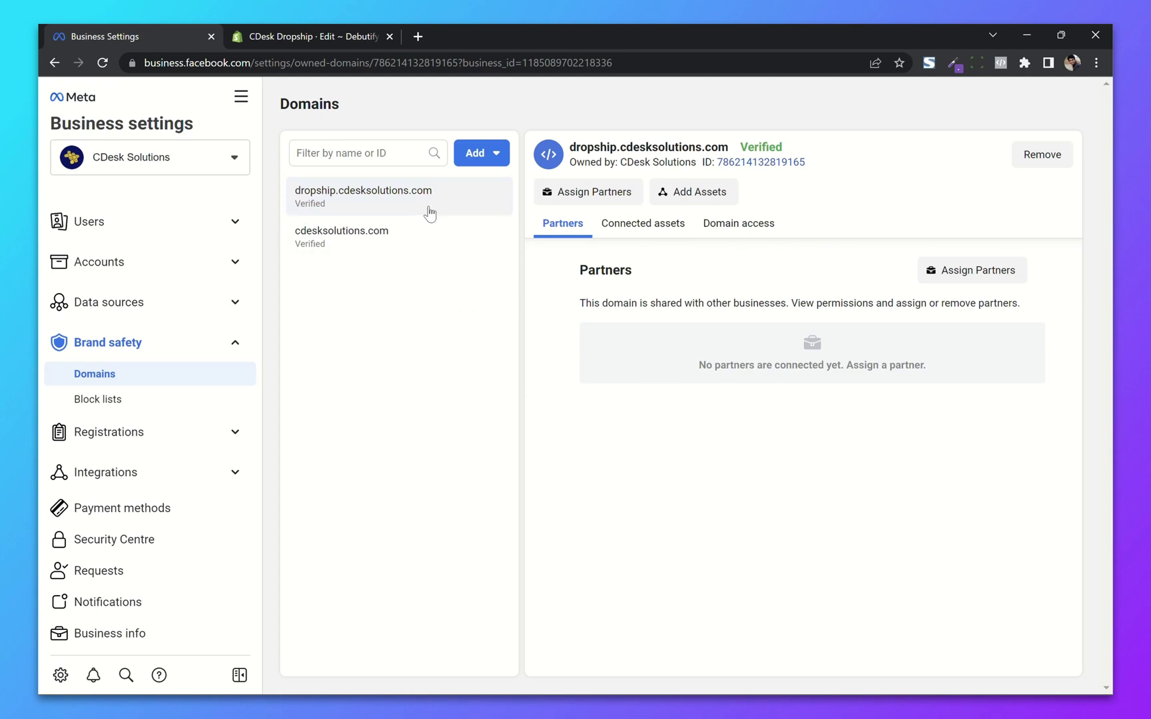
Step: Link the CDesk Solutions classic Page to dropship.cdesksolutions.com
{"action": "left_click", "coordinate": [689, 194]}
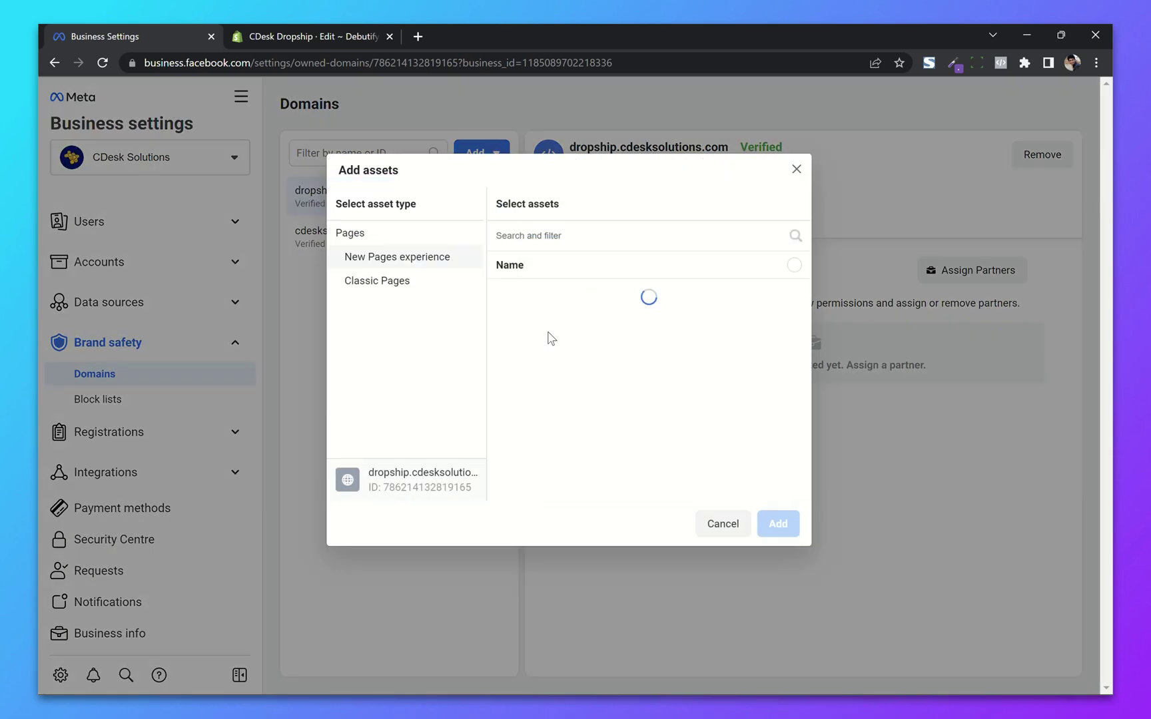
{"action": "left_click", "coordinate": [426, 284]}
{"action": "left_click", "coordinate": [585, 297]}
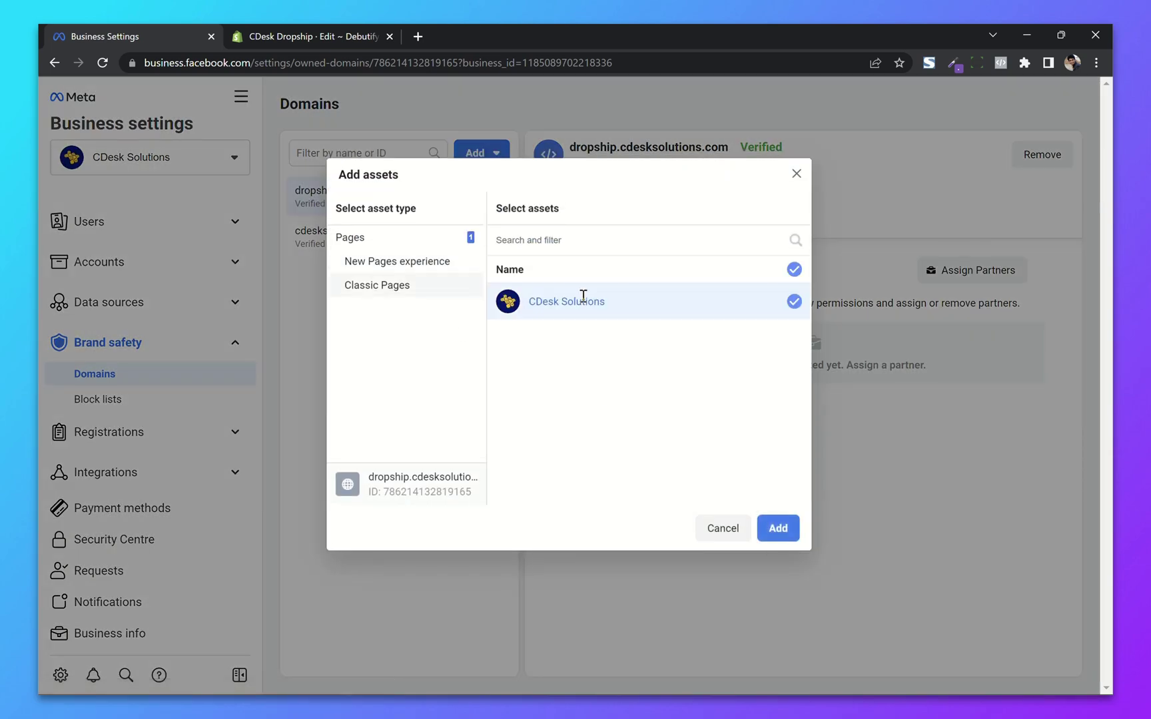
{"action": "left_click", "coordinate": [782, 526]}
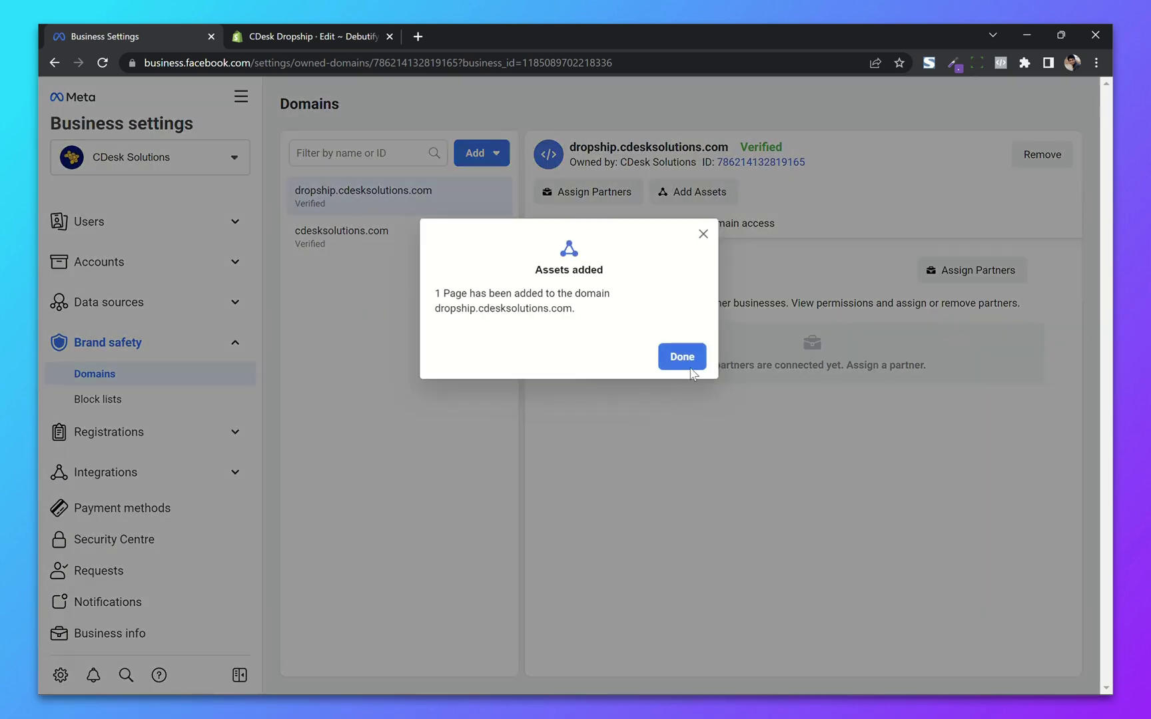
{"action": "left_click", "coordinate": [692, 363]}
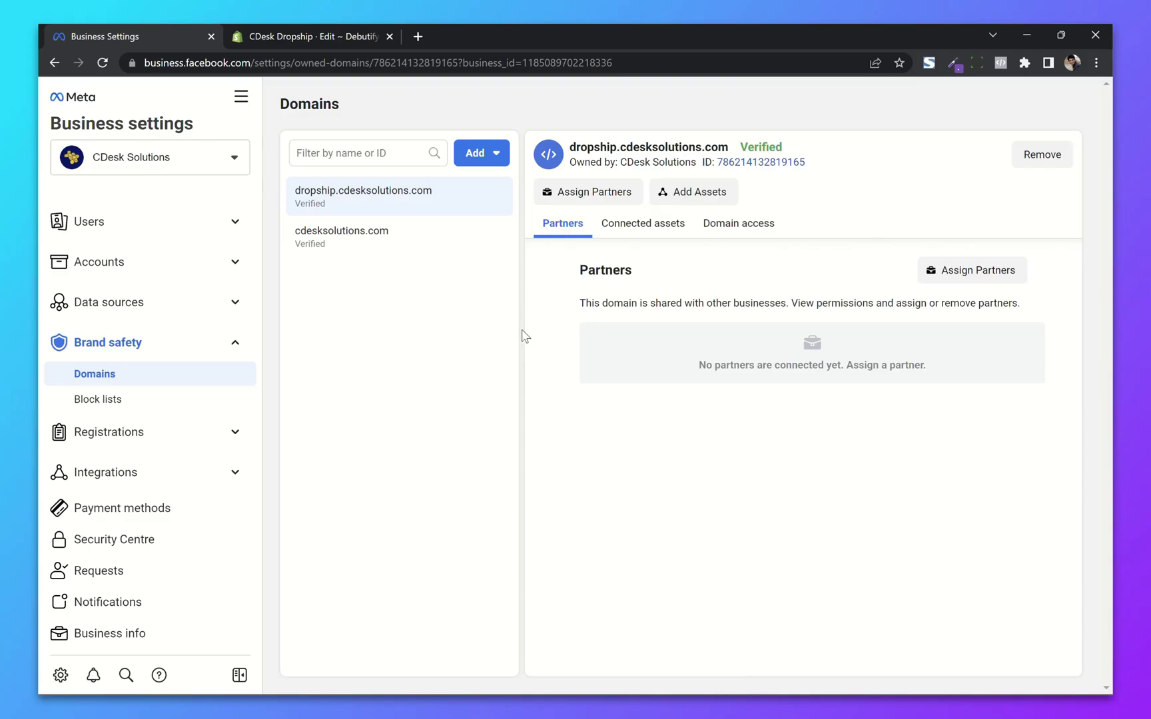
{"action": "left_click", "coordinate": [504, 161]}
Step: Create the new domain woo.cdesksolutions.com and copy its facebook-domain-verification meta-tag
{"action": "left_click", "coordinate": [563, 247]}
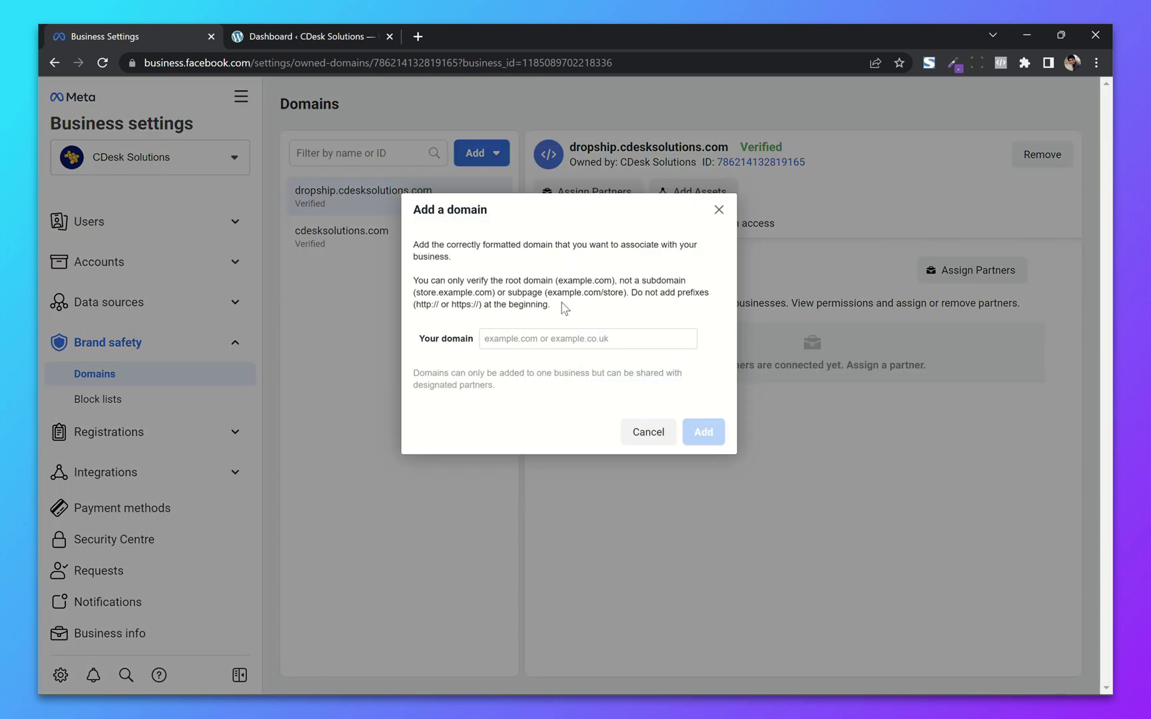
{"action": "left_click", "coordinate": [550, 340]}
{"action": "type", "text": "woo.cdesksolutions.com"}
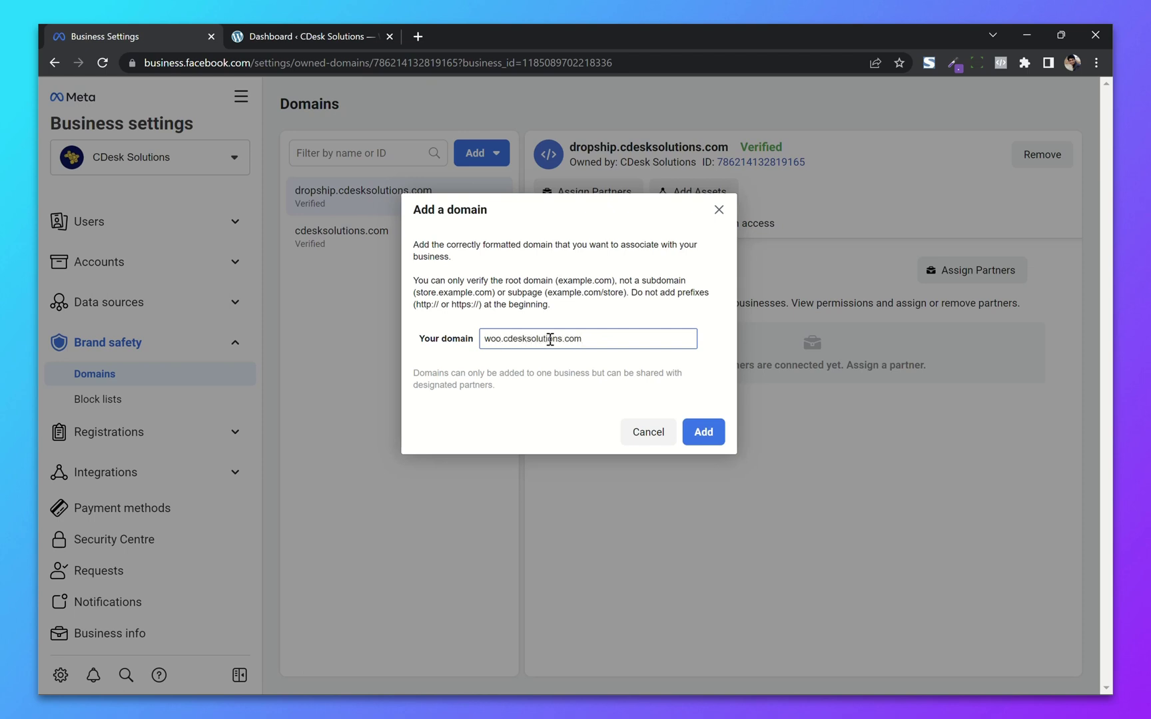
{"action": "key", "text": "ctrl+a"}
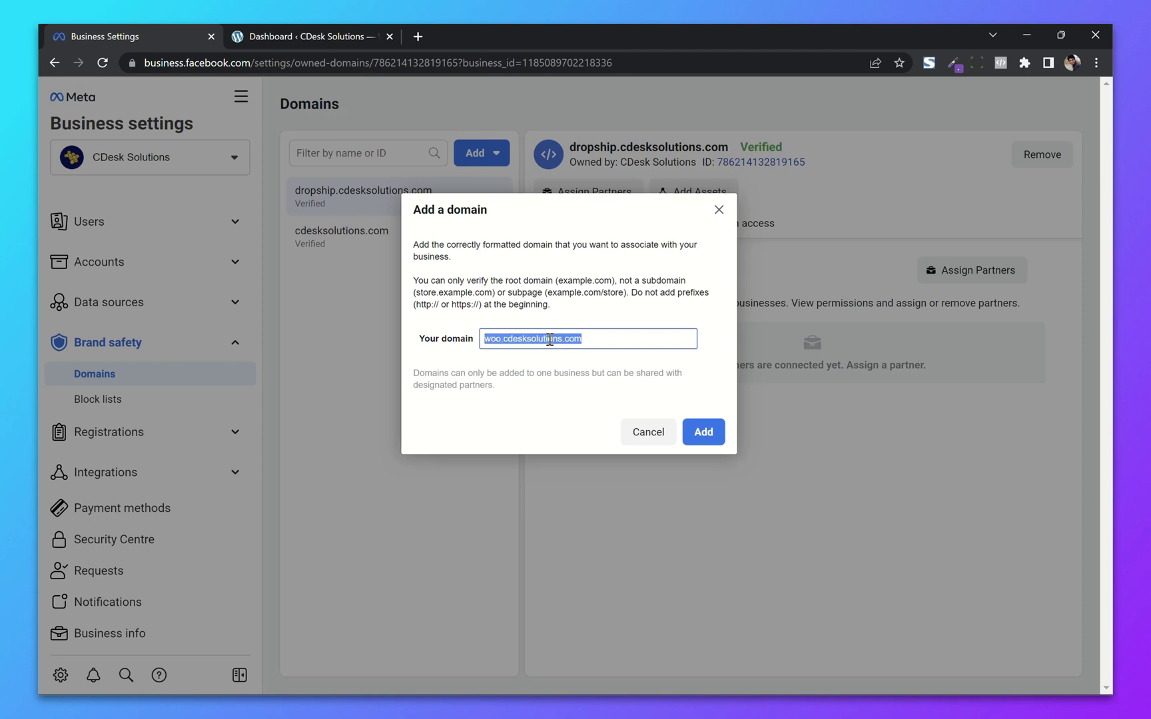
{"action": "left_click", "coordinate": [703, 439]}
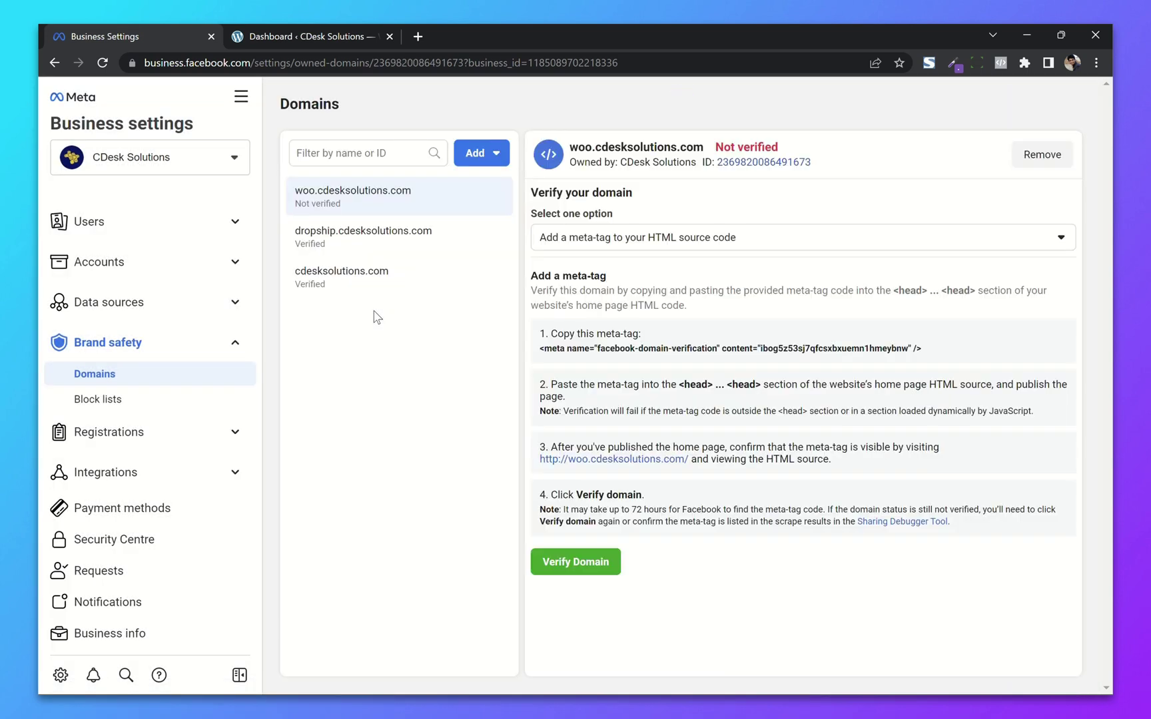
{"action": "left_click", "coordinate": [736, 356]}
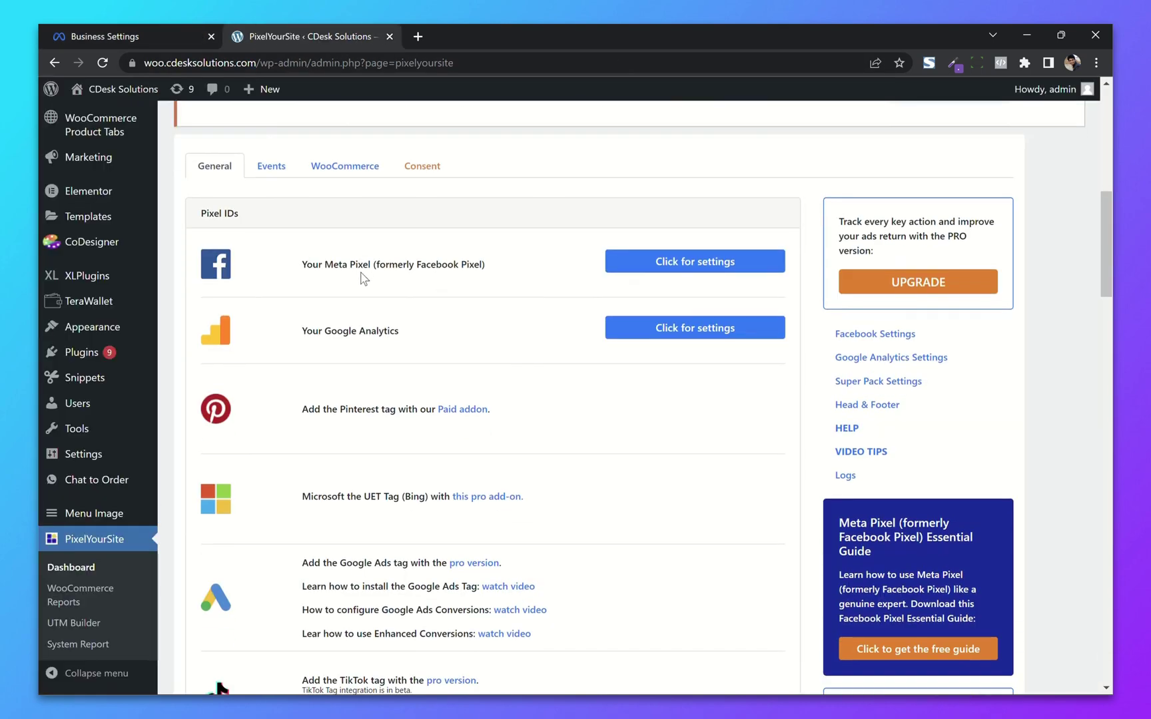
Step: Paste the woo meta-tag into the Meta Pixel 'Verify your domain' field and save the settings
{"action": "left_click", "coordinate": [694, 262]}
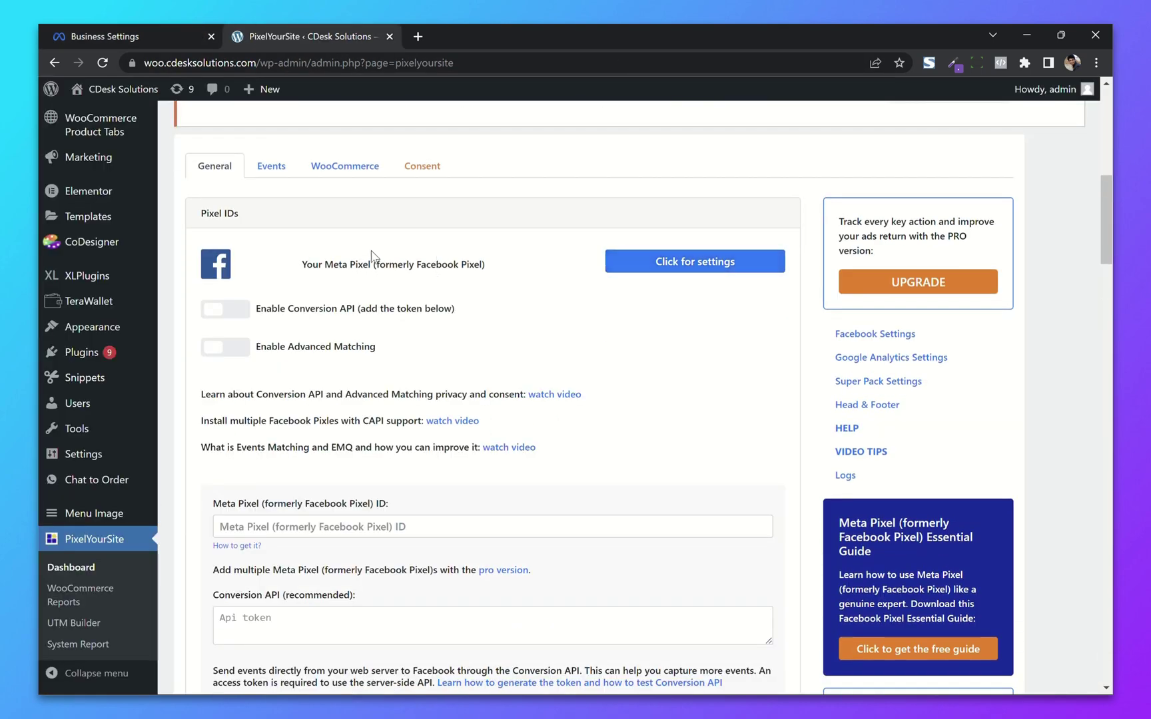
{"action": "scroll", "coordinate": [314, 259], "scroll_direction": "down", "scroll_amount": 2}
{"action": "scroll", "coordinate": [314, 259], "scroll_direction": "down", "scroll_amount": 4}
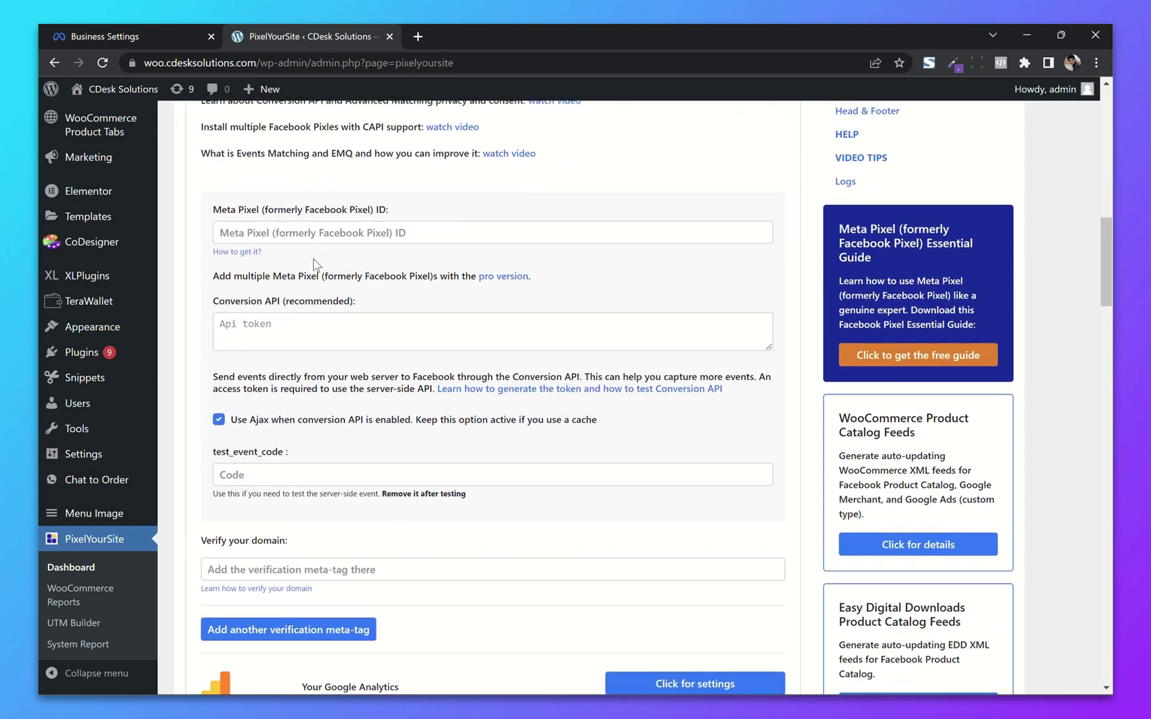
{"action": "left_click", "coordinate": [255, 413]}
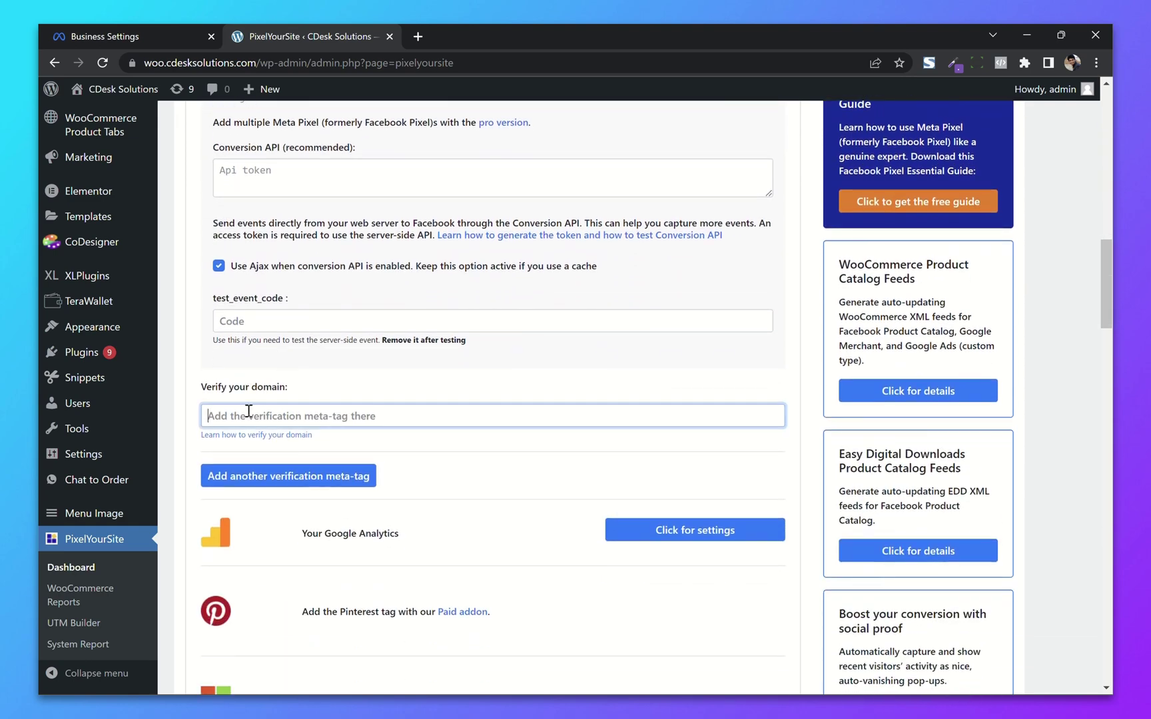
{"action": "key", "text": "ctrl+v"}
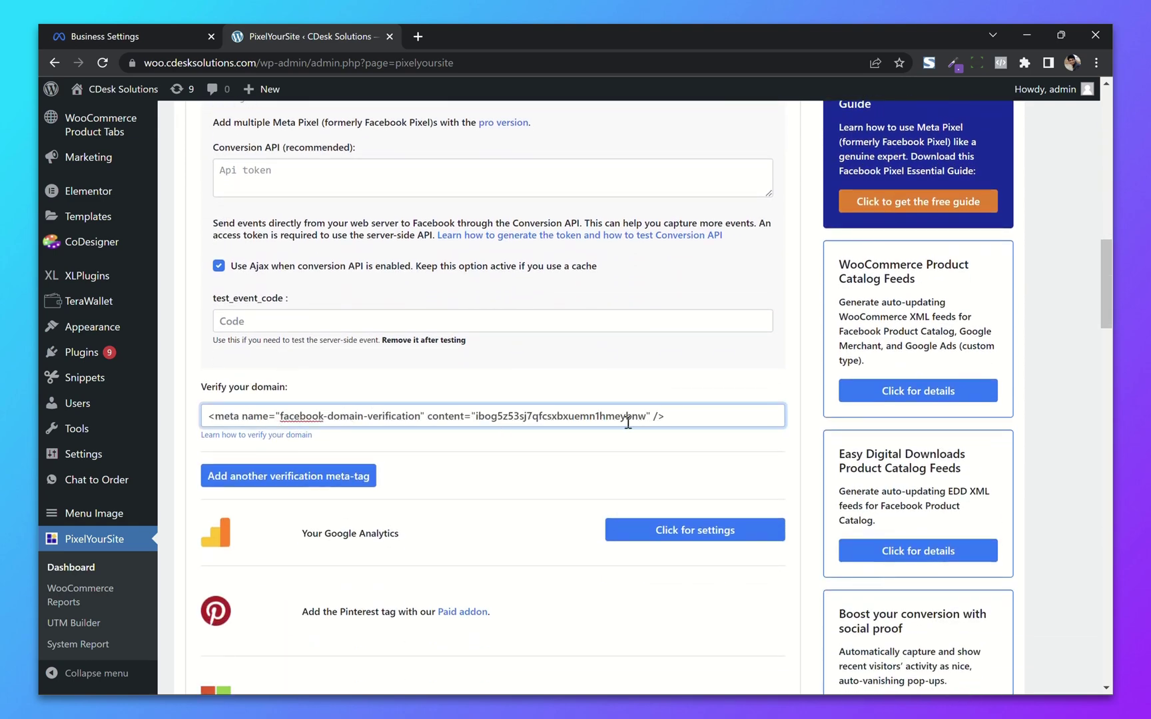
{"action": "scroll", "coordinate": [421, 460], "scroll_direction": "down", "scroll_amount": 2}
{"action": "scroll", "coordinate": [419, 458], "scroll_direction": "down", "scroll_amount": 15}
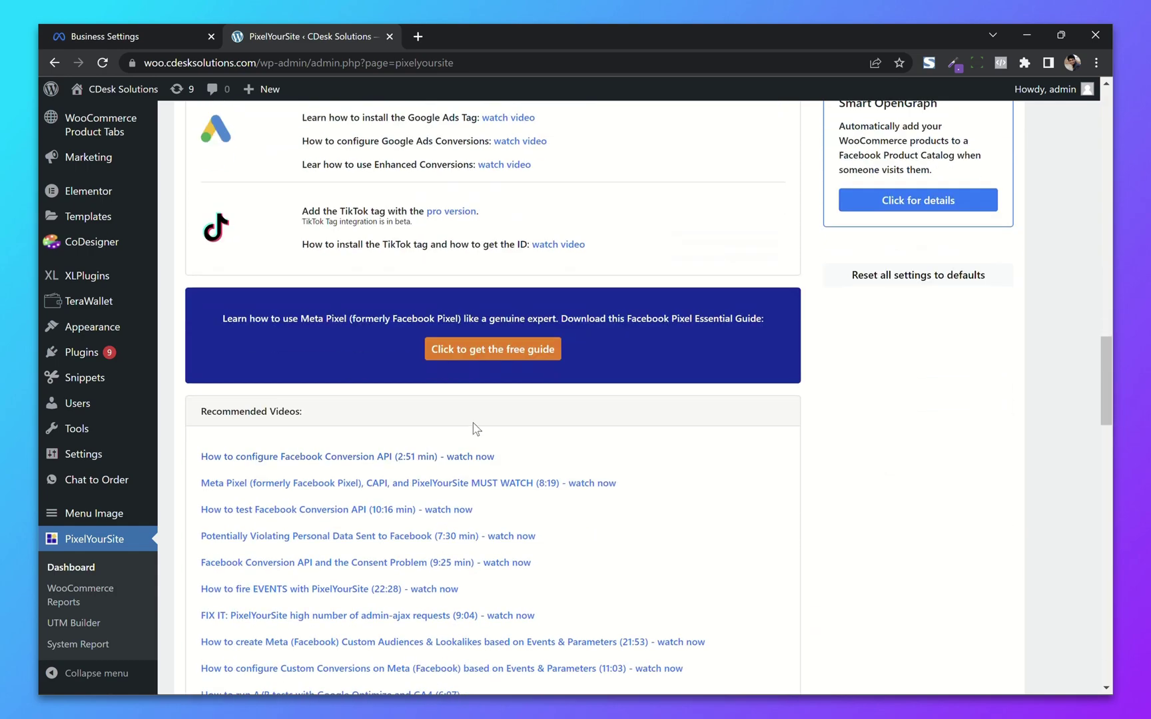
{"action": "scroll", "coordinate": [472, 416], "scroll_direction": "down", "scroll_amount": 18}
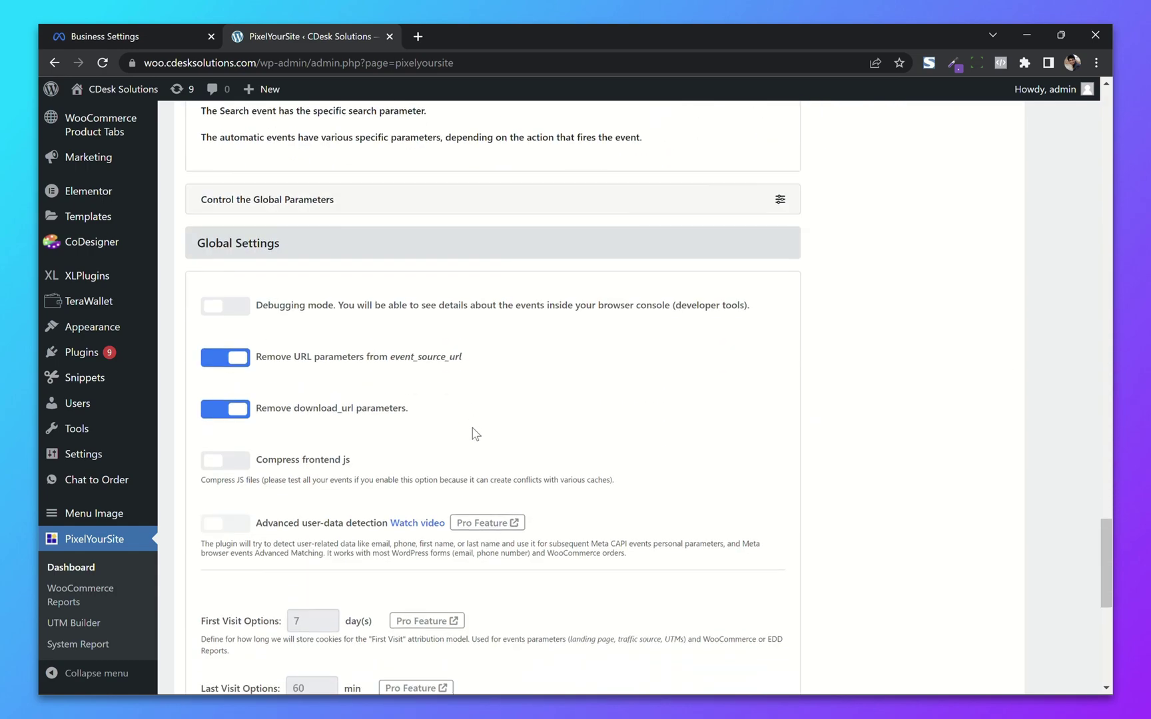
{"action": "scroll", "coordinate": [475, 466], "scroll_direction": "down", "scroll_amount": 1}
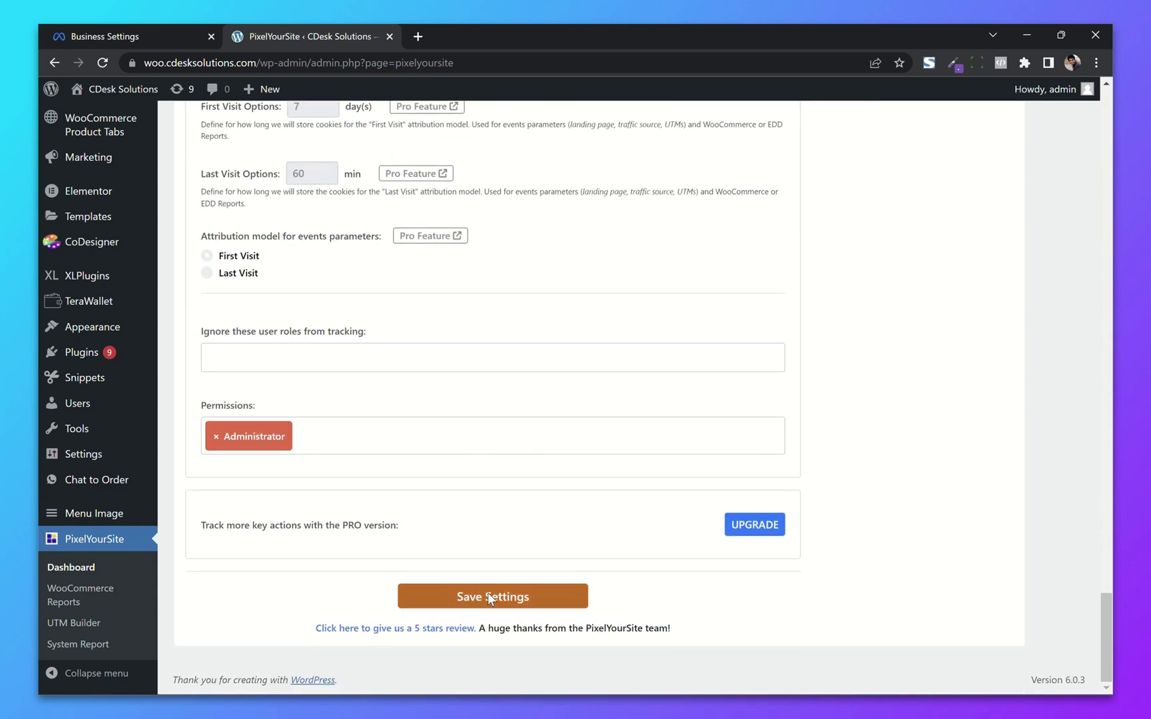
{"action": "left_click", "coordinate": [470, 597]}
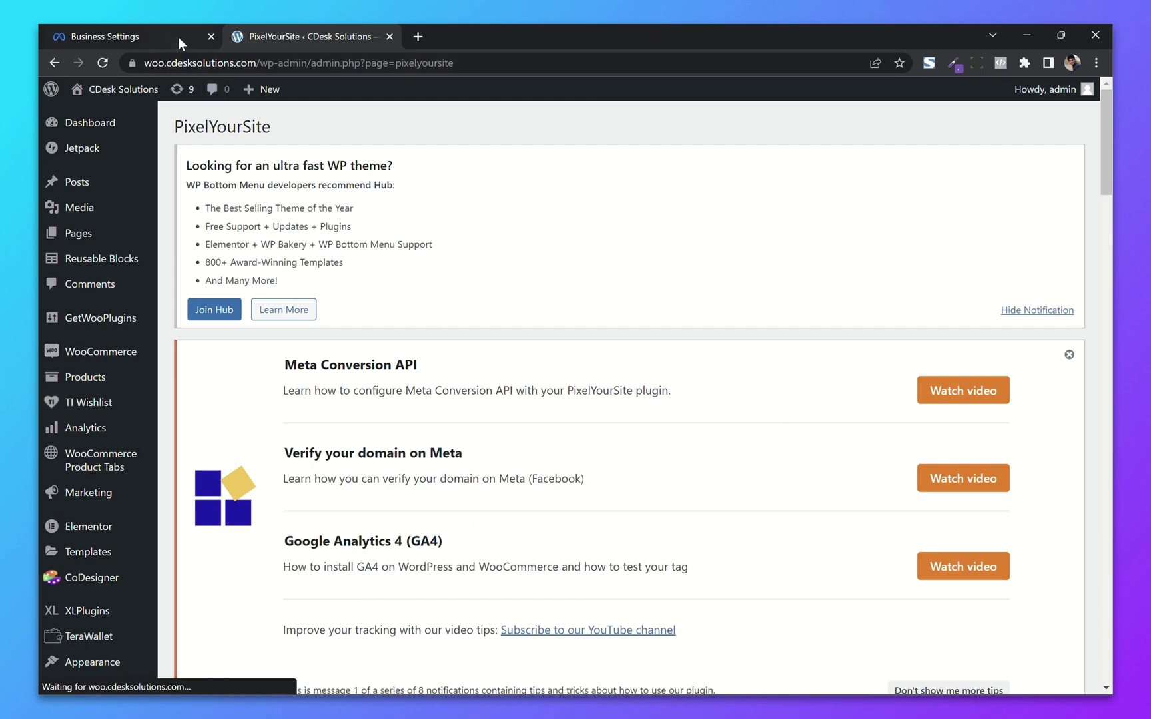
Step: Verify woo.cdesksolutions.com in Business Settings > Domains
{"action": "left_click", "coordinate": [178, 30]}
{"action": "left_click", "coordinate": [564, 560]}
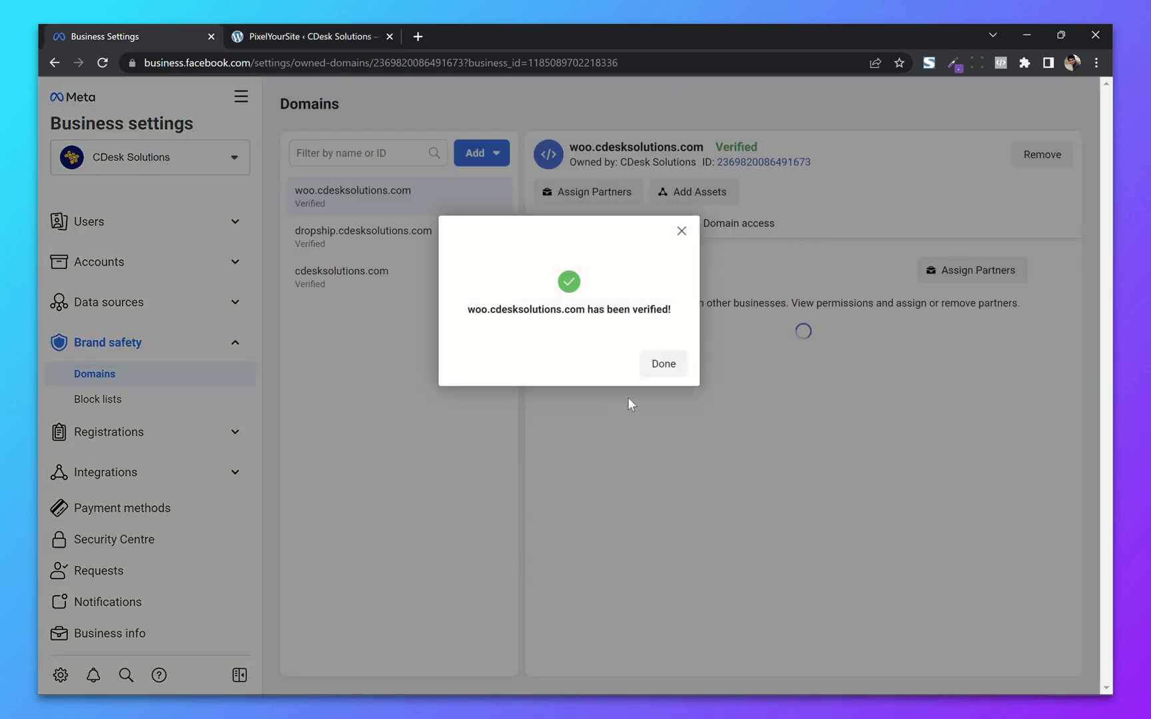
{"action": "left_click", "coordinate": [662, 364]}
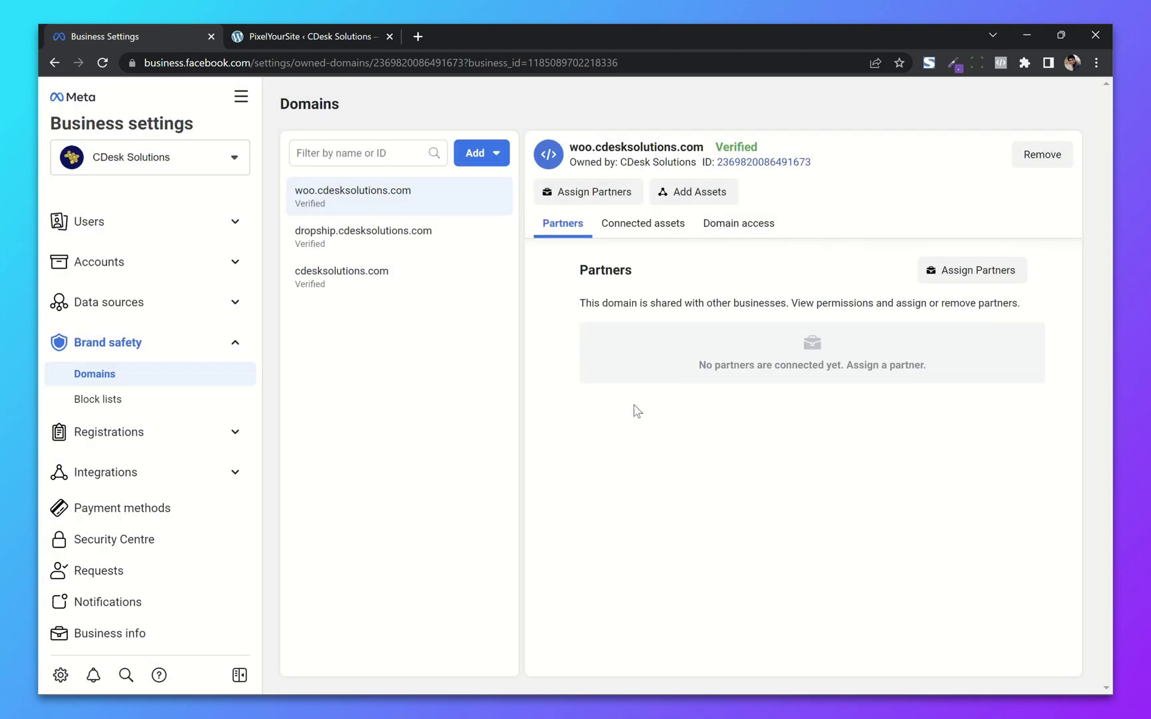
Step: Link the CDesk Solutions classic Page to woo.cdesksolutions.com
{"action": "left_click", "coordinate": [706, 193]}
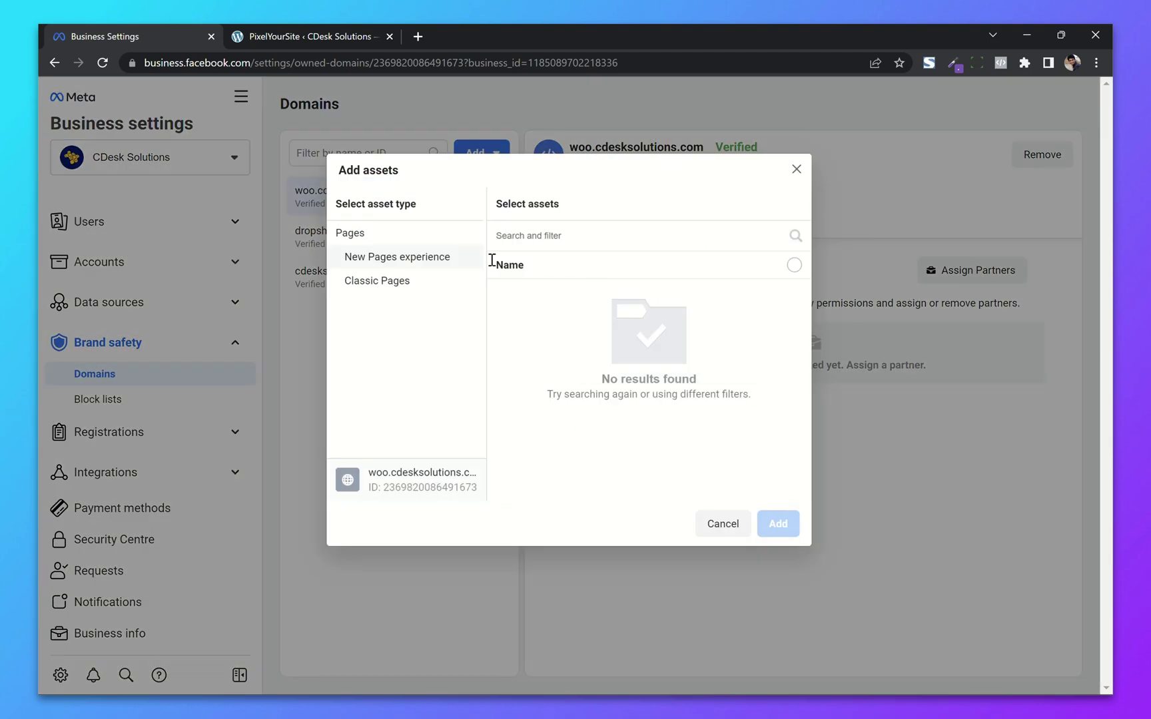
{"action": "left_click", "coordinate": [427, 287]}
{"action": "left_click", "coordinate": [639, 311]}
{"action": "left_click", "coordinate": [777, 527]}
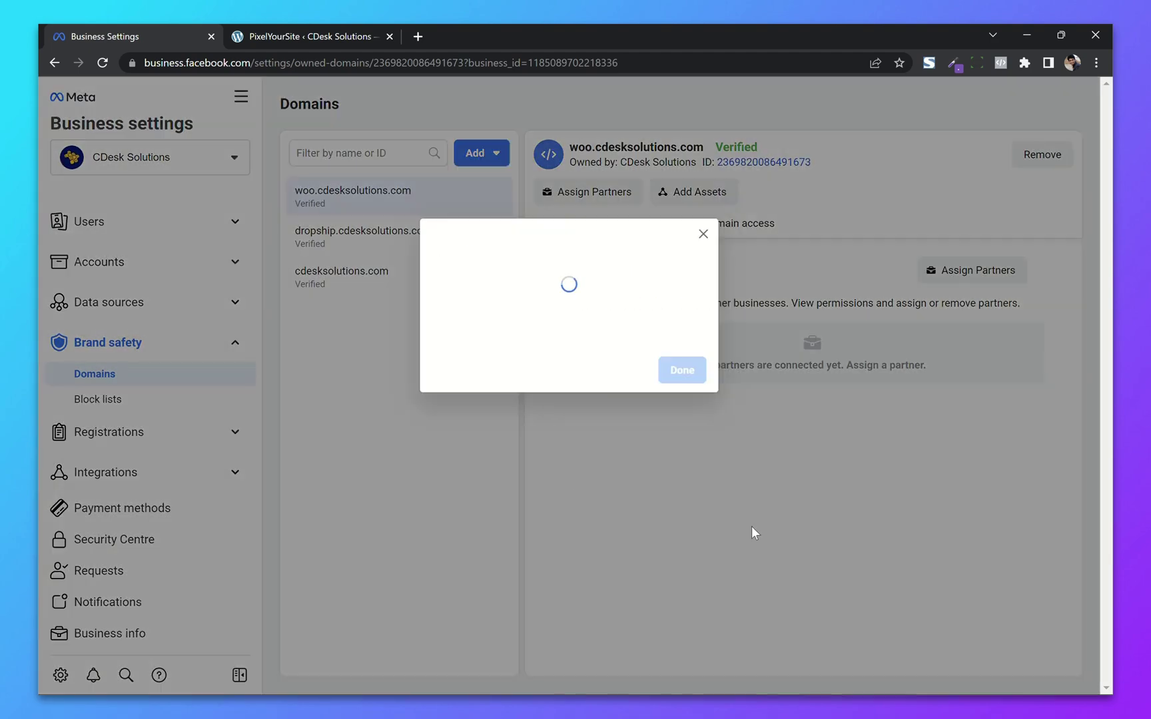
{"action": "left_click", "coordinate": [682, 358]}
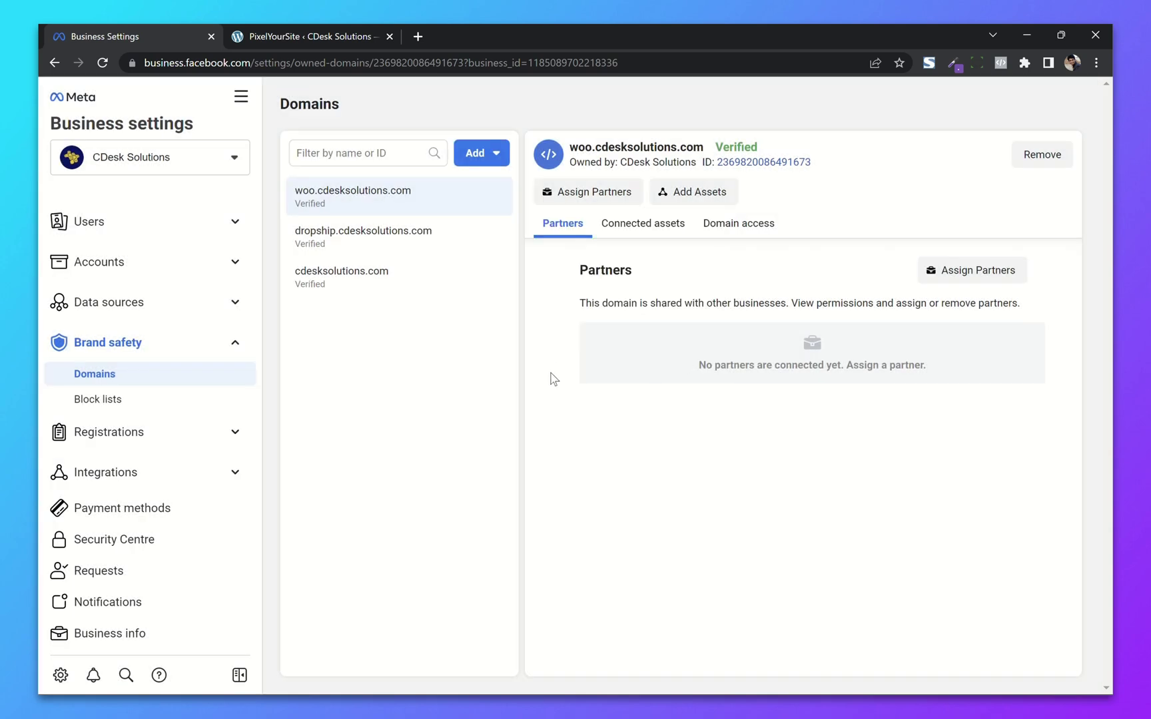